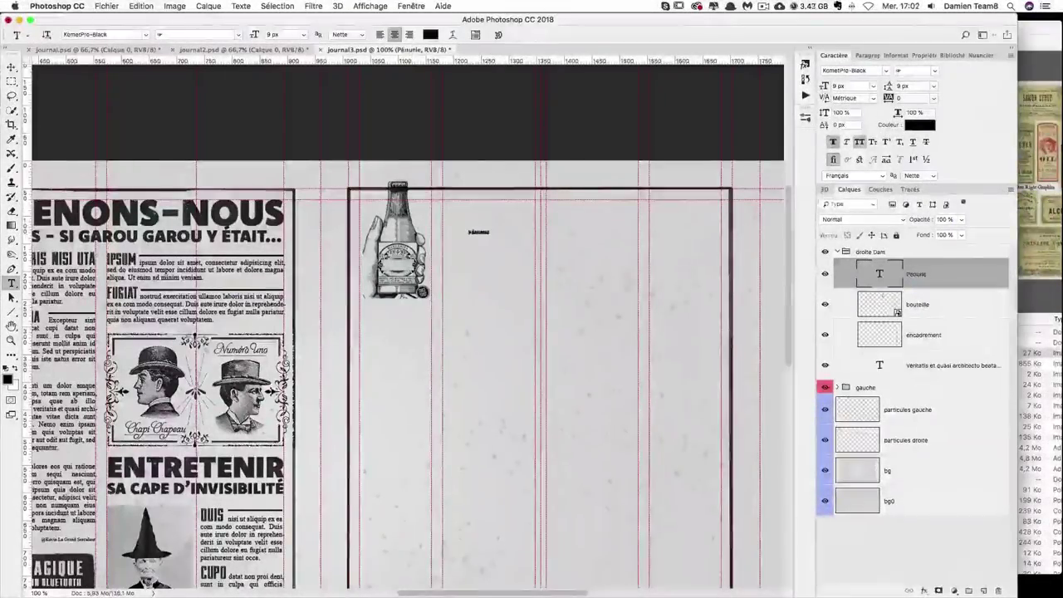
- Type the Pénurie headline and move the Hands Show poster down about 20 px
text(Pénurie)
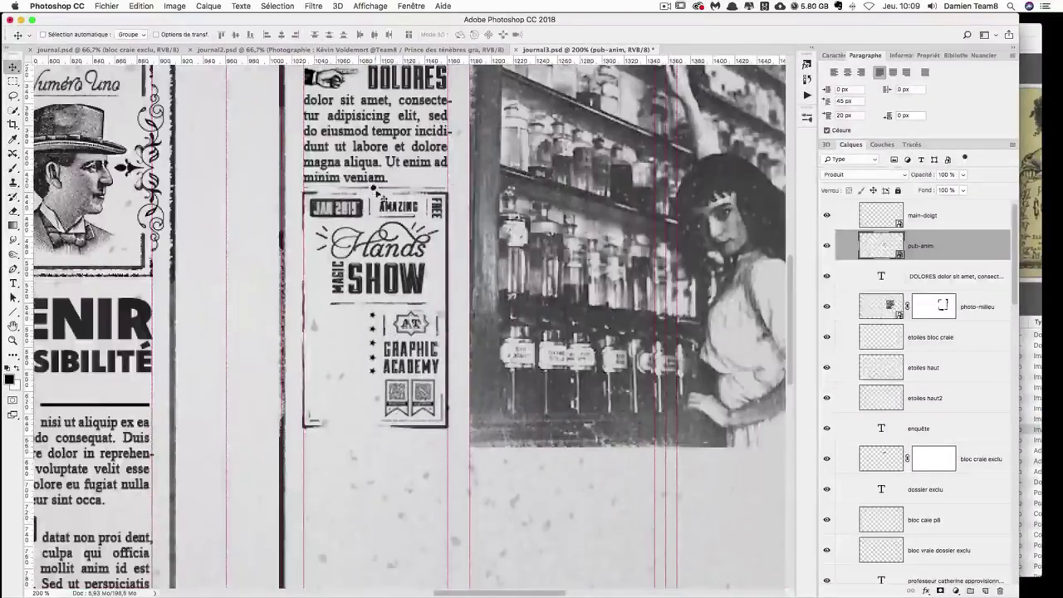
drag(376, 191, 376, 208)
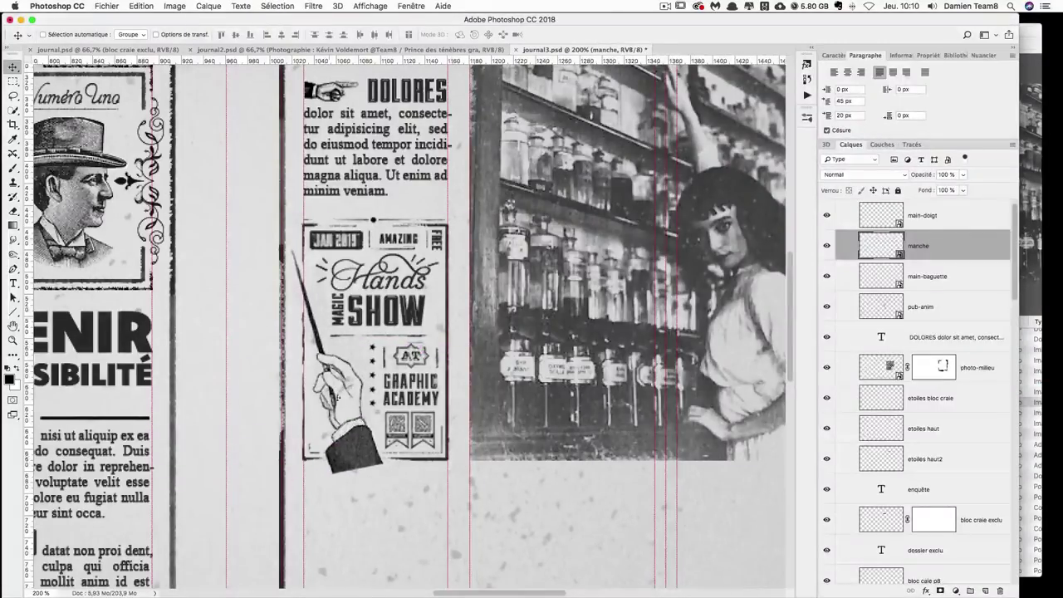
ctrl+click(324, 407)
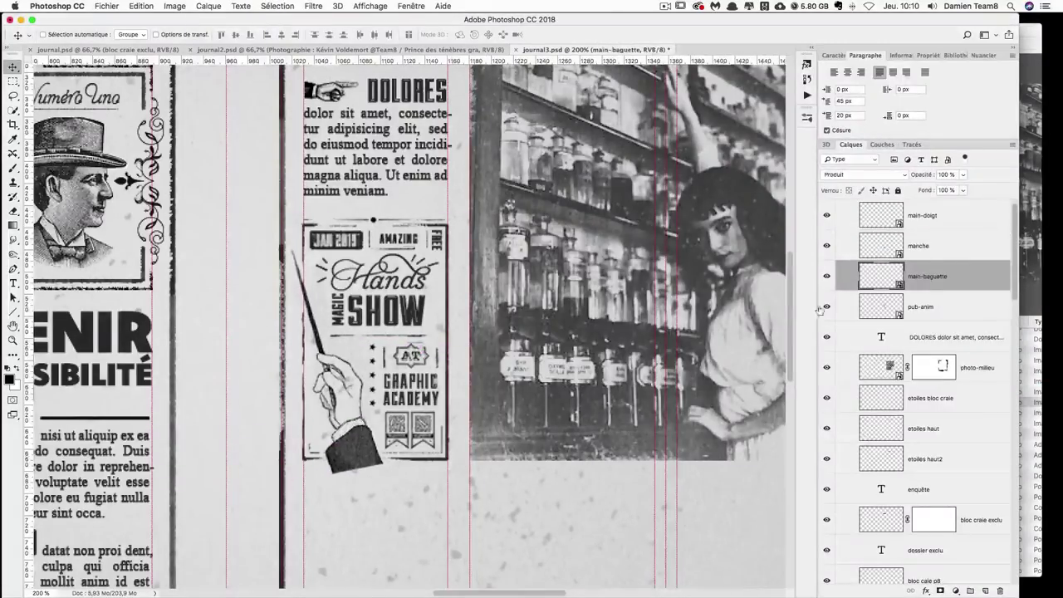
scroll(316, 407, down, 2)
key(ctrl+minus)
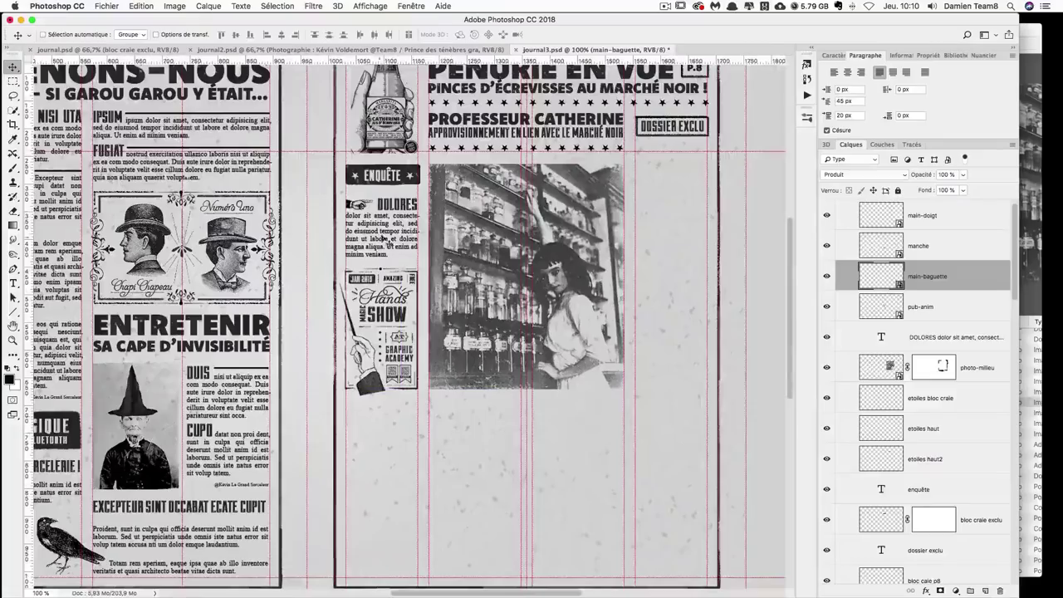
- Place a copy of the DOLORES text below Hands Show and add a new blank layer
ctrl+click(383, 239)
drag(383, 238, 383, 446)
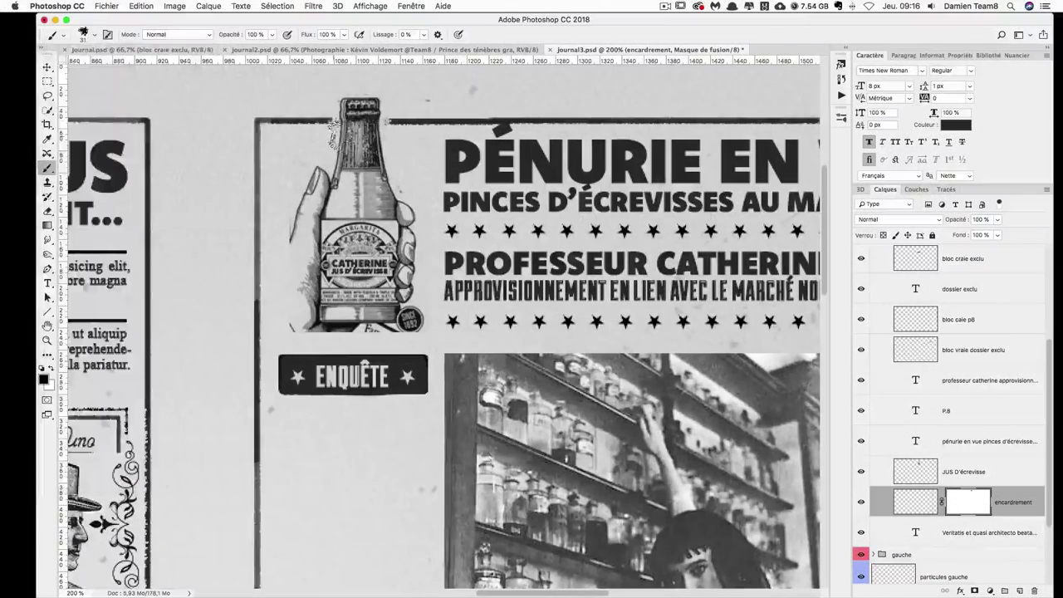
key(ctrl+minus)
scroll(534, 324, down, 5)
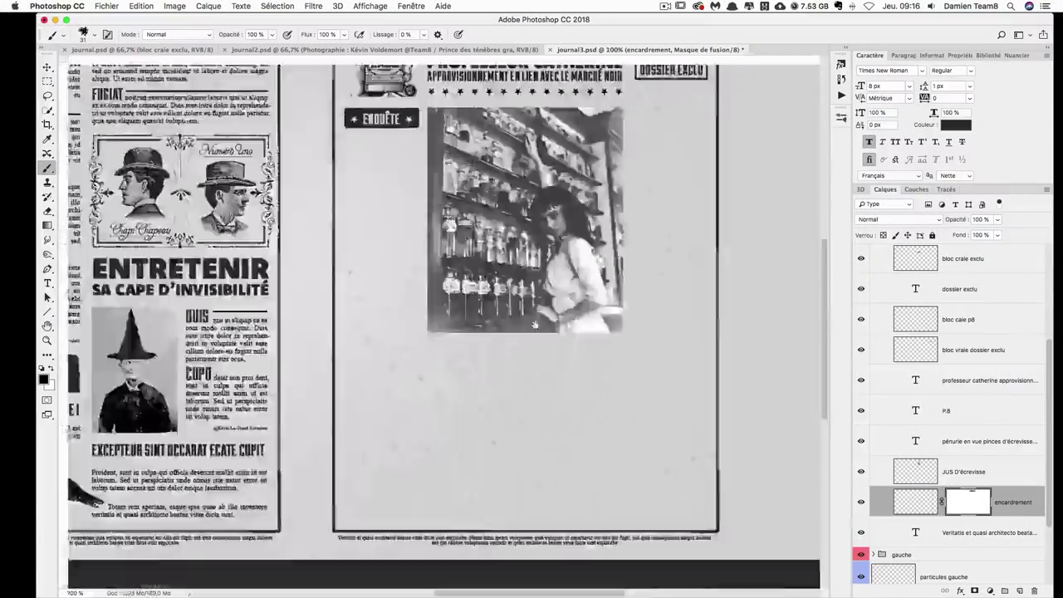
scroll(607, 249, down, 5)
scroll(623, 299, down, 10)
scroll(637, 244, left, 5)
scroll(460, 227, up, 5)
key(ctrl+minus)
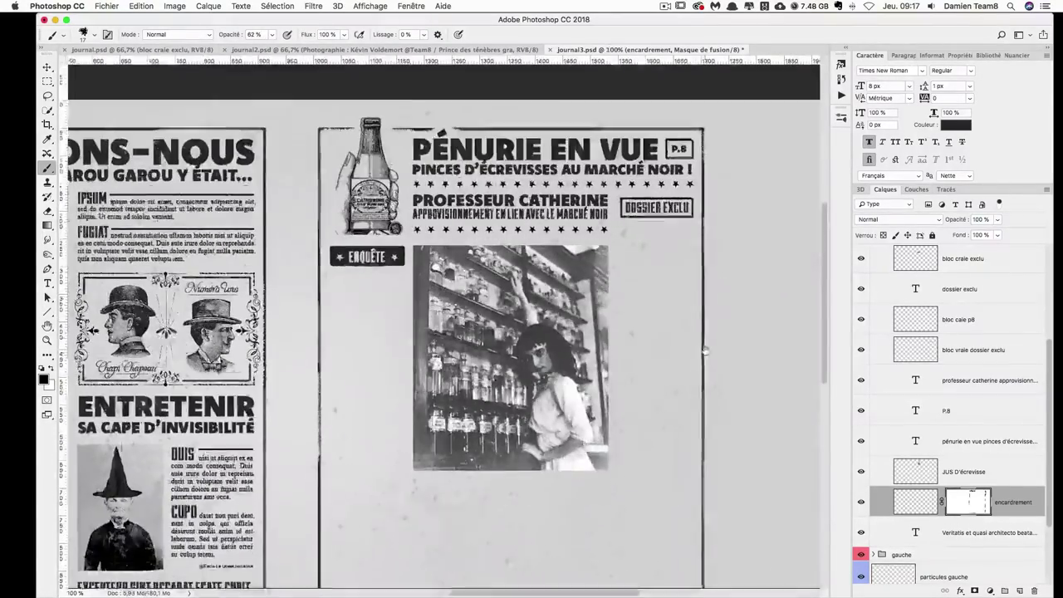
key(ctrl+shift+alt+n)
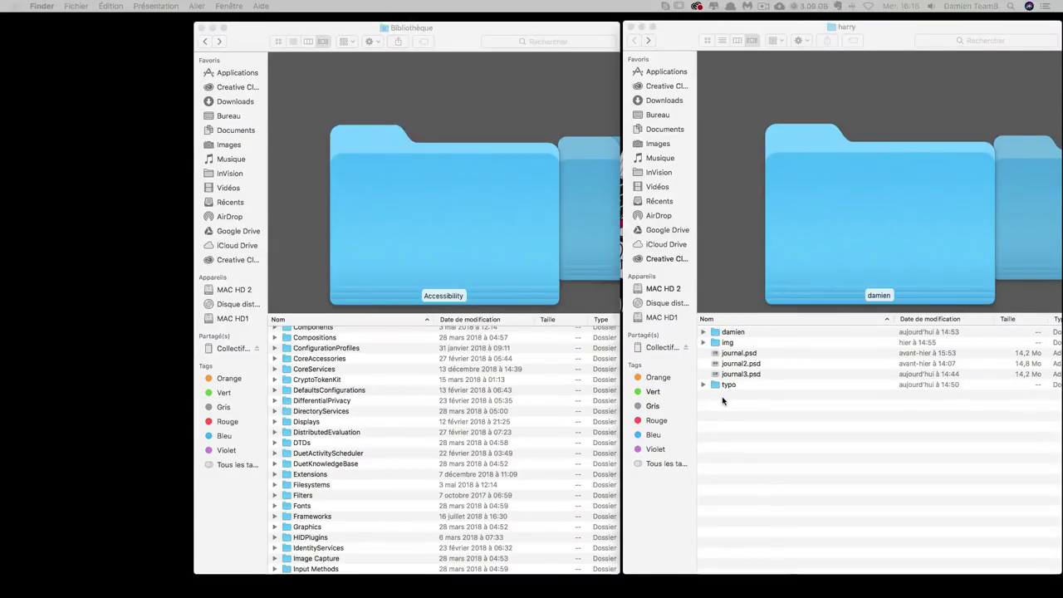
- Select the 12 typo fonts, including AbrahamLincoln.ttf, and move them into Library > Fonts
click(722, 401)
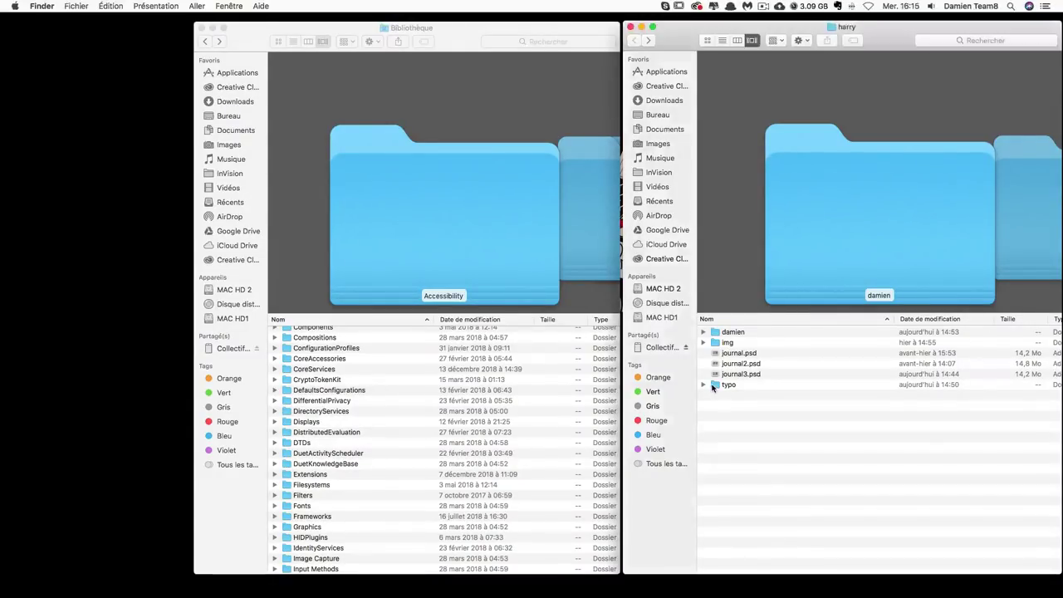
click(704, 386)
click(703, 385)
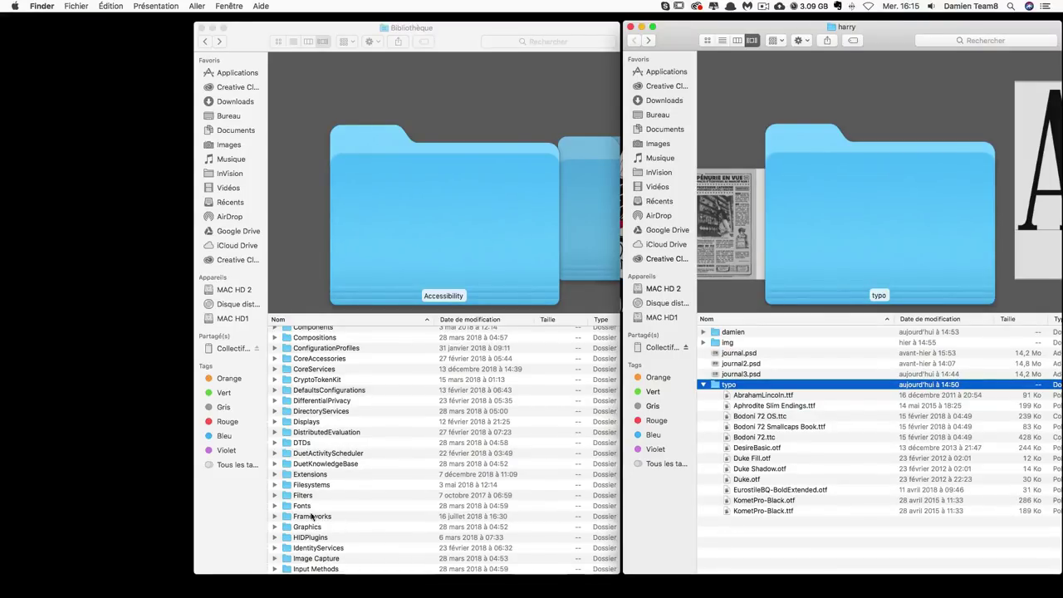
click(285, 506)
click(299, 506)
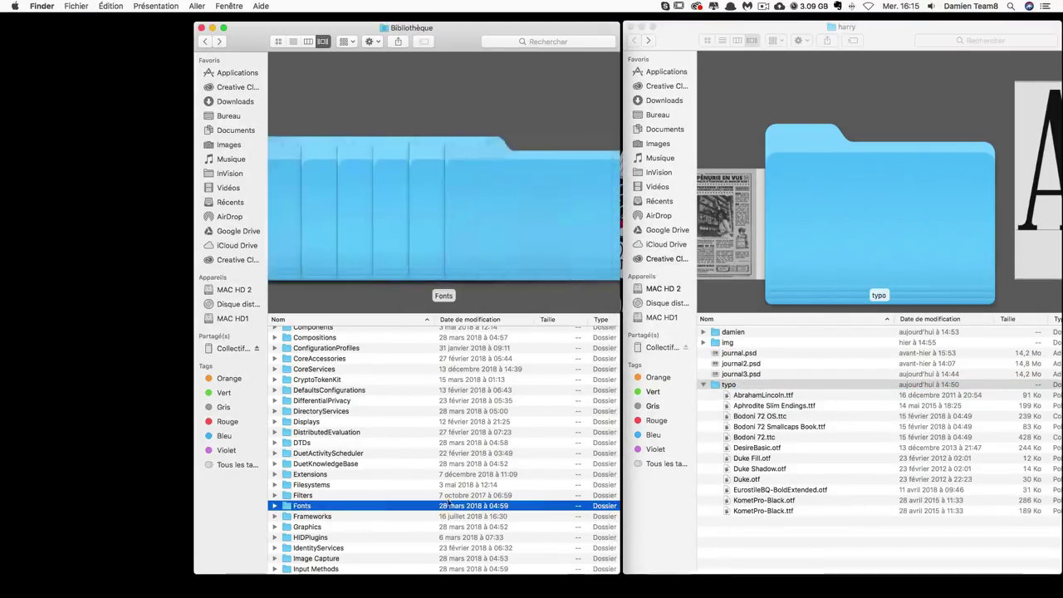
drag(742, 411, 776, 551)
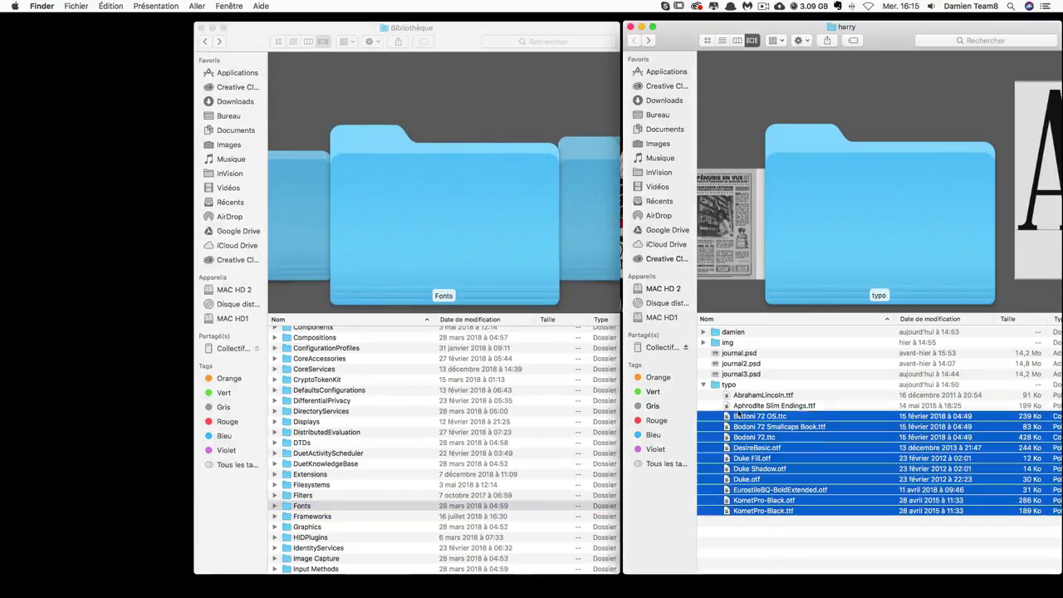
shift+click(756, 396)
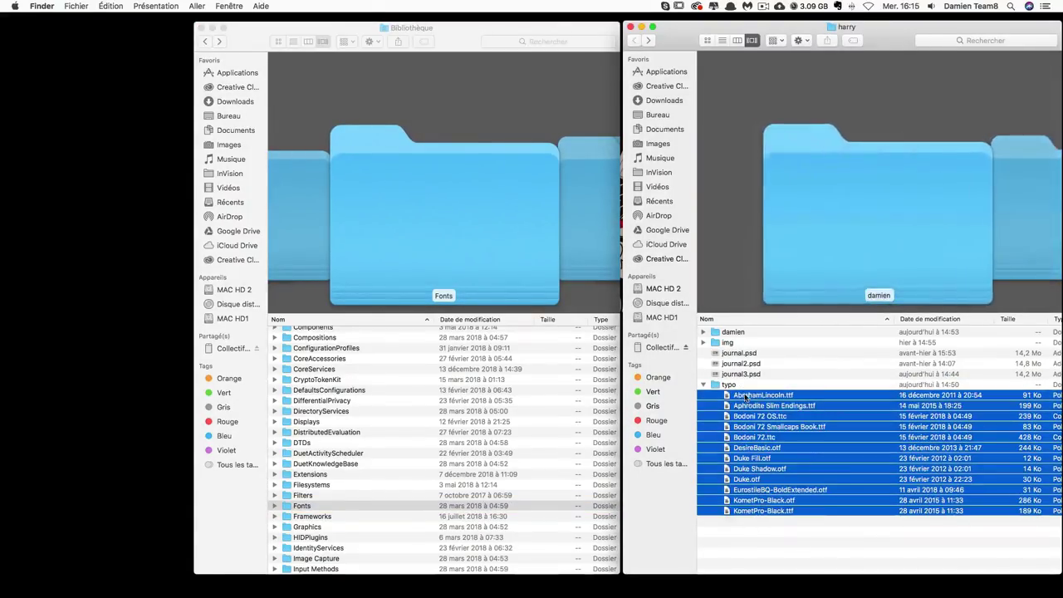
click(285, 507)
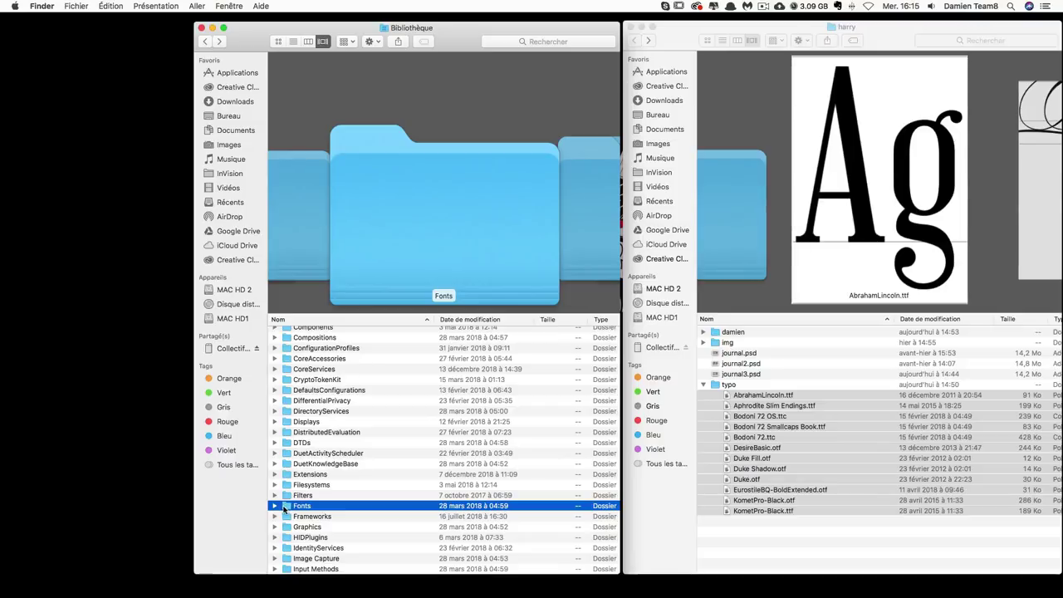
double_click(287, 506)
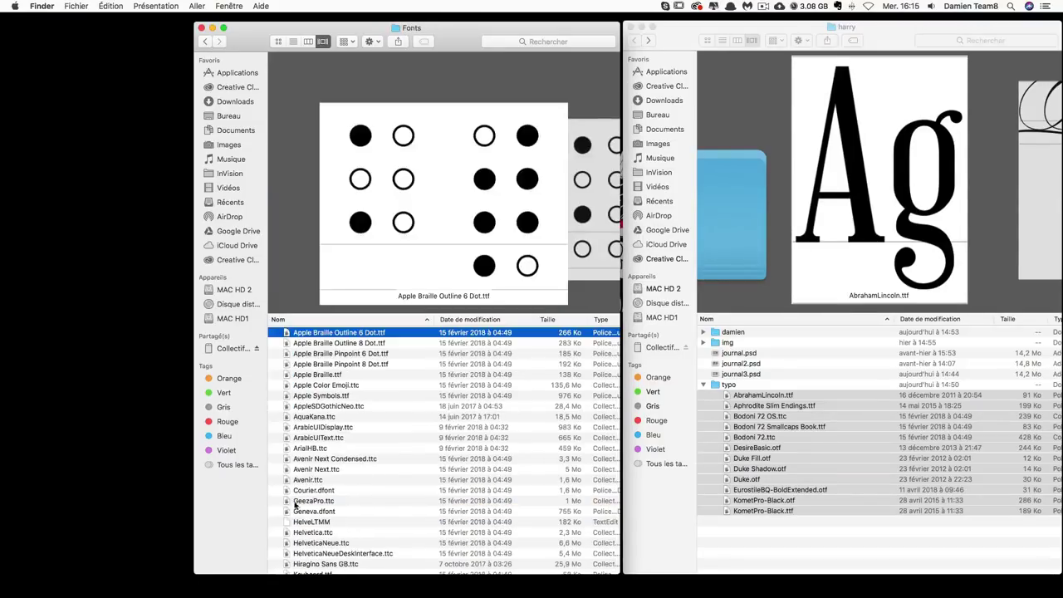
mouse_move(753, 398)
mouse_down()
mouse_move(324, 391)
mouse_move(709, 437)
mouse_up()
- Back in Photoshop, marquee-measure a 260 px column and bands across the right page
mouse_move(491, 595)
click(442, 577)
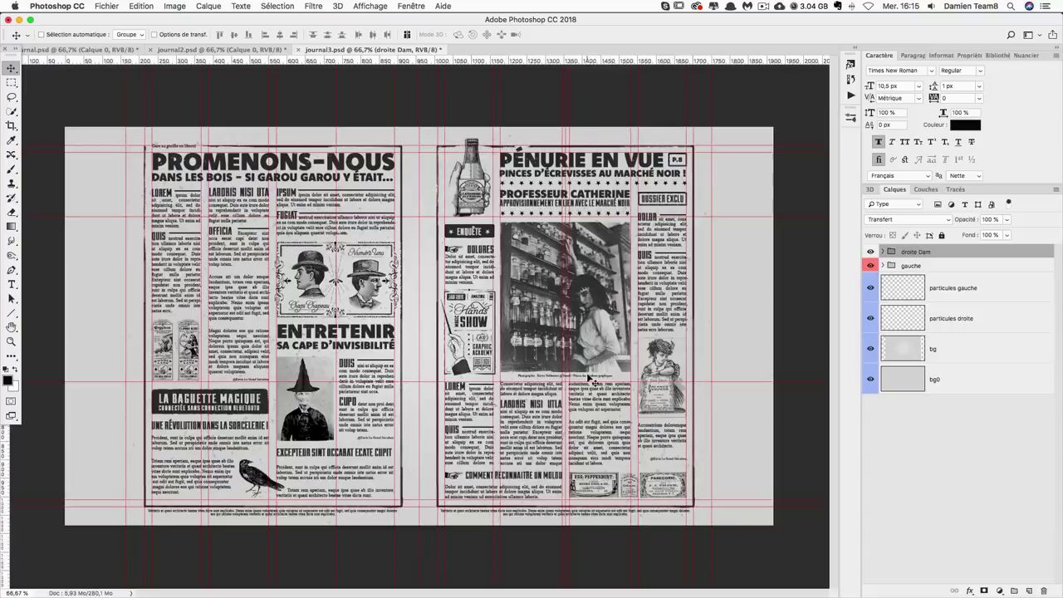
click(12, 82)
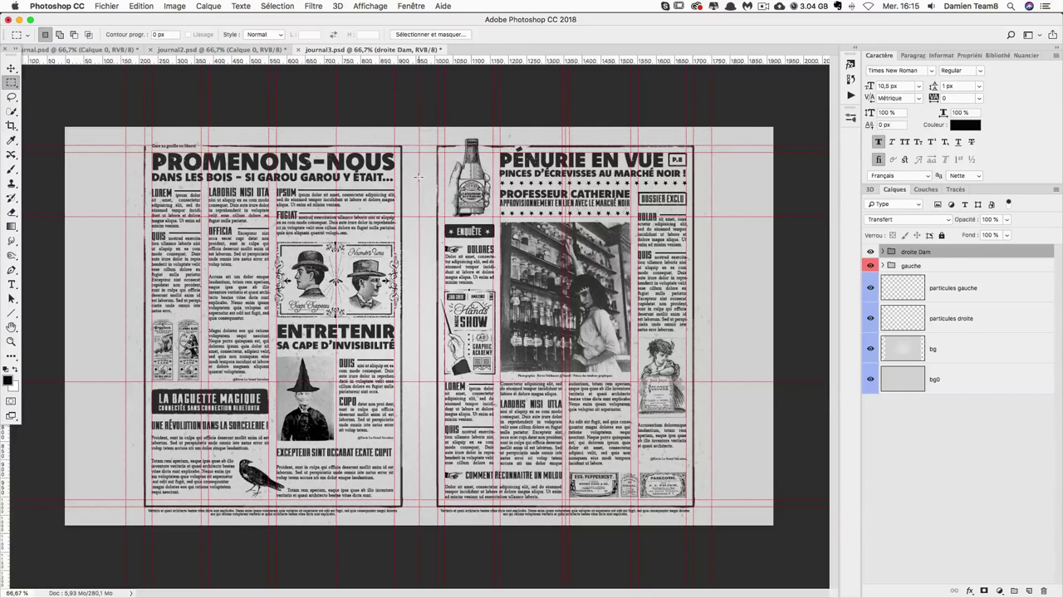
drag(564, 121, 465, 565)
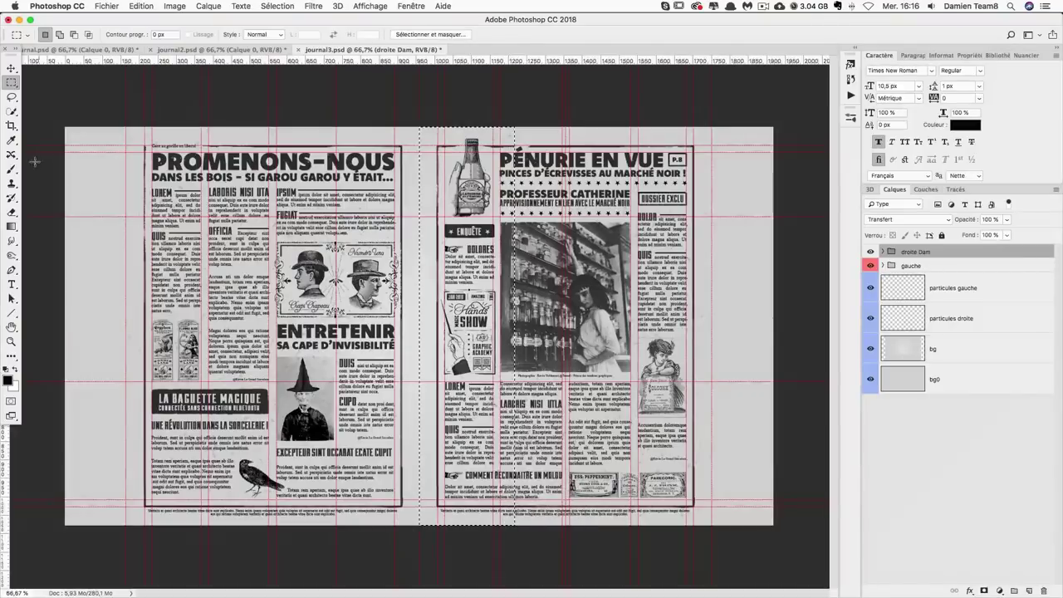
mouse_move(37, 160)
mouse_down()
mouse_move(118, 200)
mouse_move(774, 308)
mouse_up()
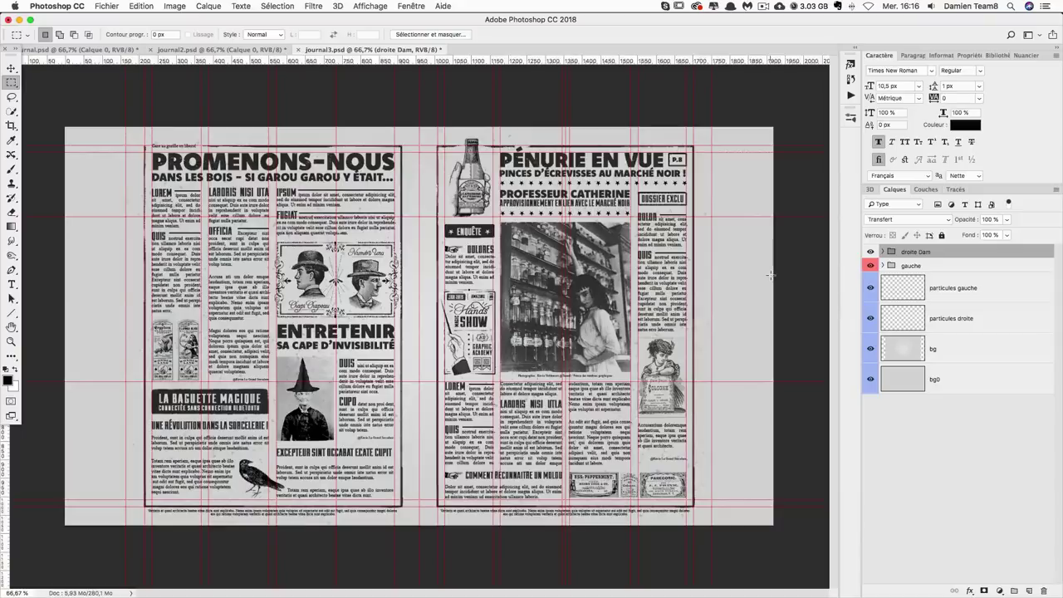
drag(420, 242, 781, 314)
- Toggle bg0's visibility, clear the selection, and hide the droite Dam group
click(870, 379)
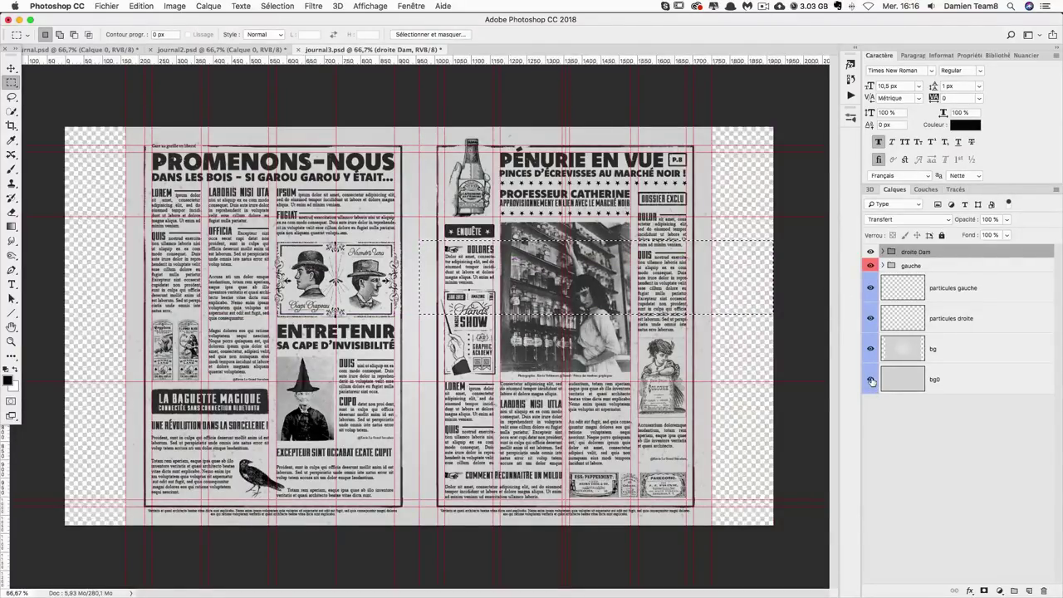
click(870, 380)
click(870, 379)
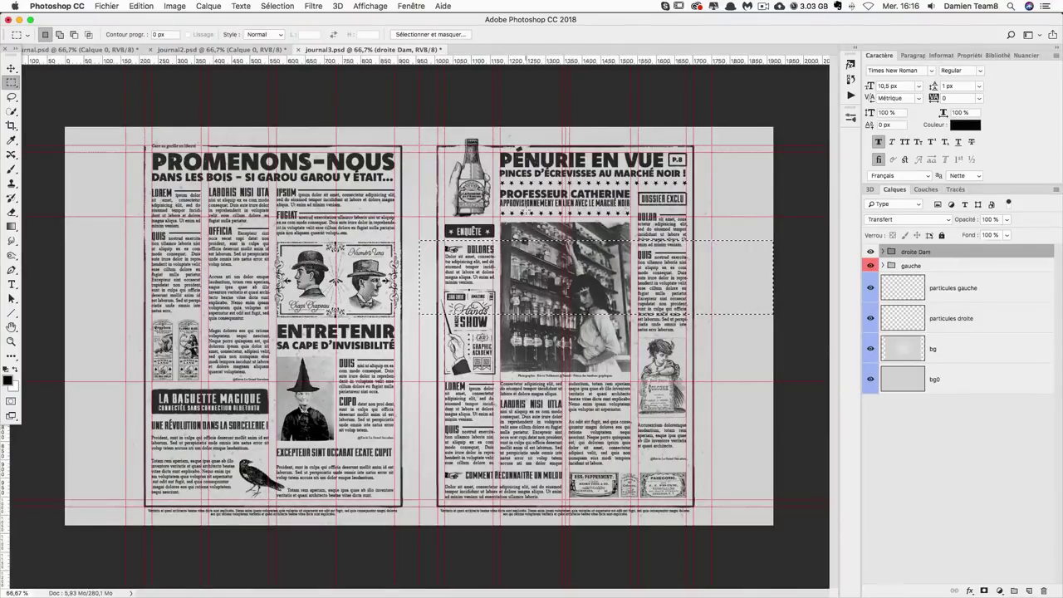
click(485, 186)
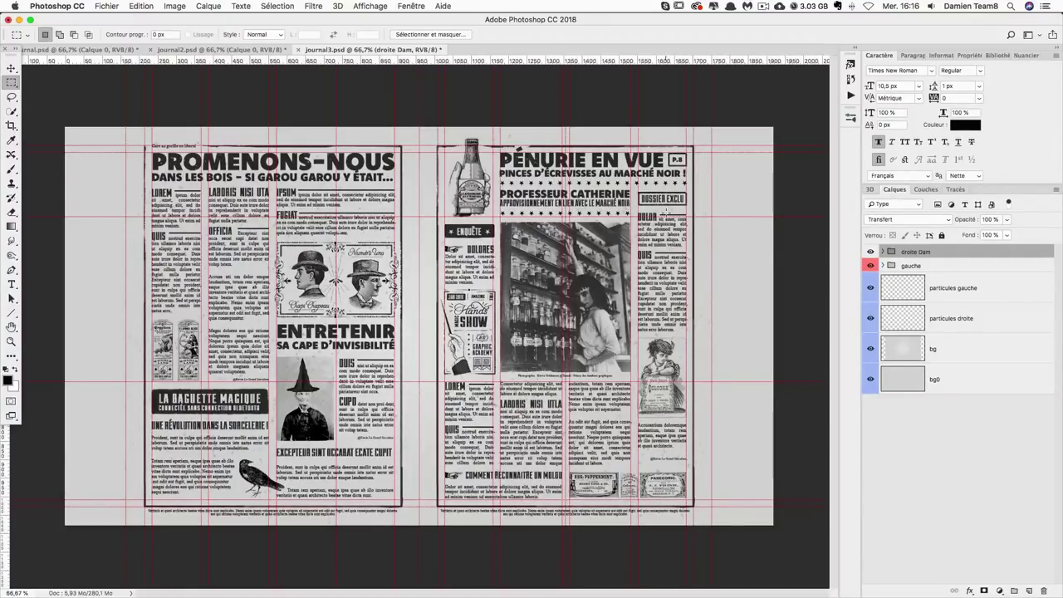
click(871, 251)
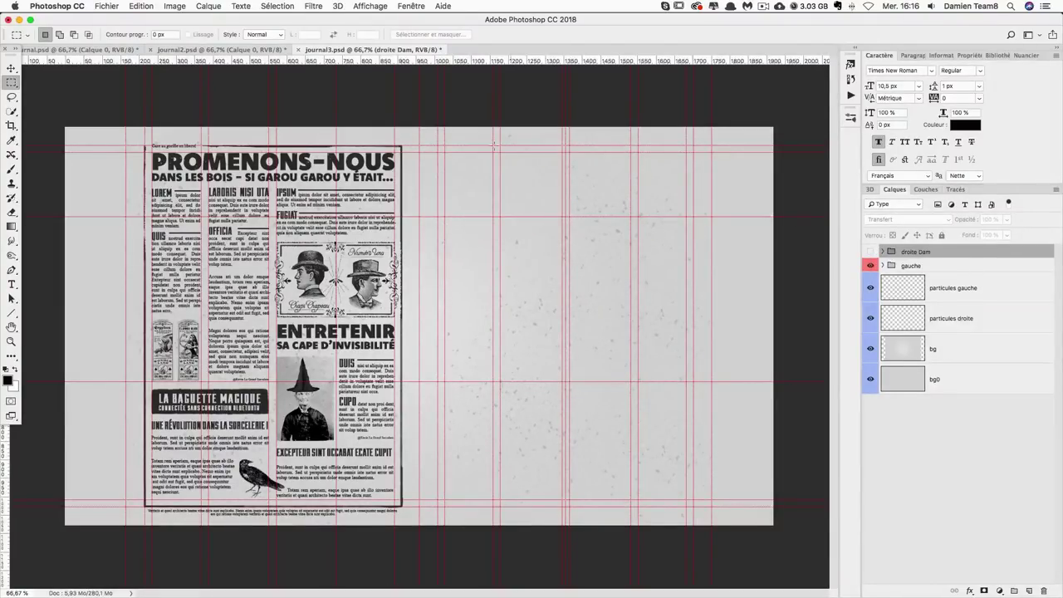
- Try marquee selections on the empty right page, then make the droite Dam group visible
drag(438, 147, 713, 511)
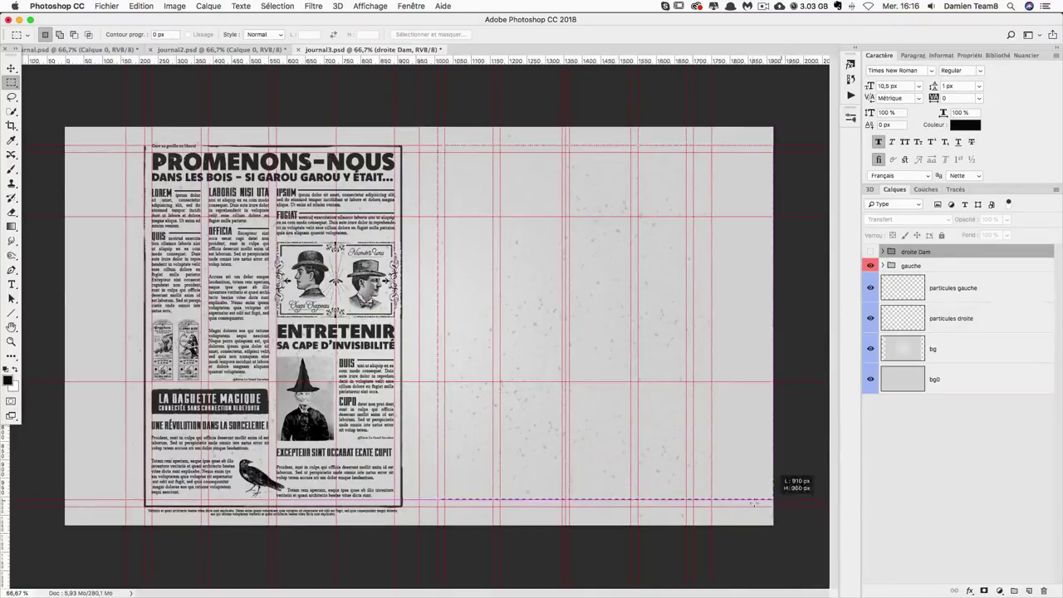
drag(467, 249, 486, 254)
click(490, 245)
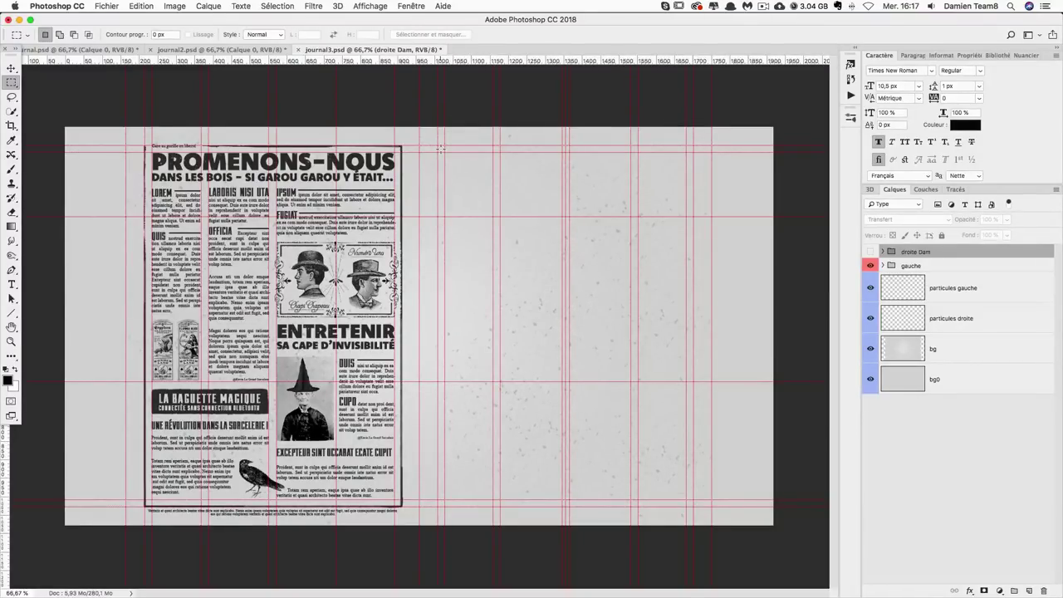
mouse_move(437, 152)
mouse_down()
mouse_move(445, 164)
mouse_move(557, 172)
mouse_up()
drag(457, 169, 529, 171)
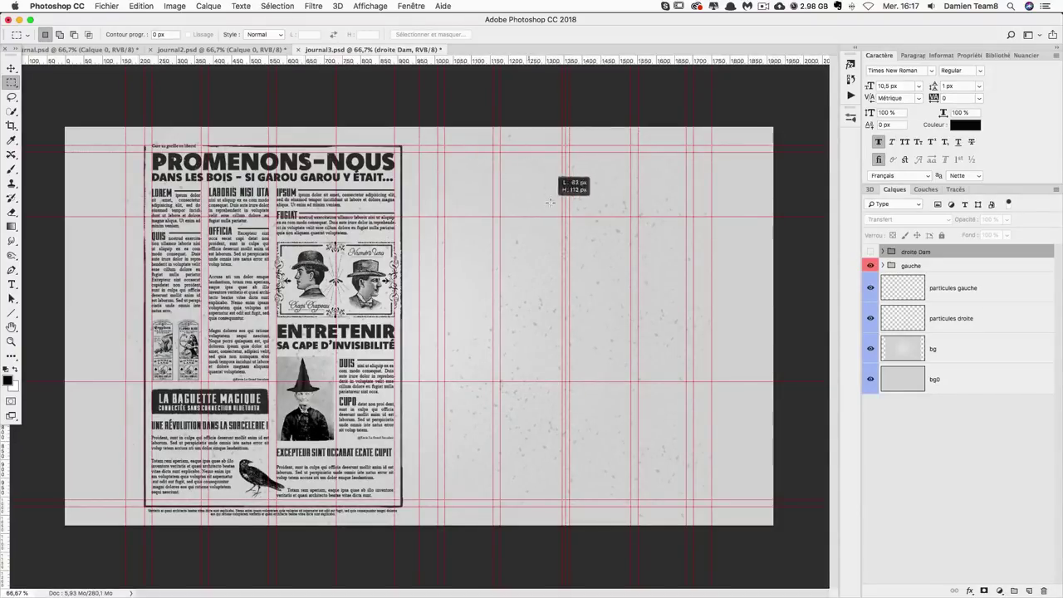
click(869, 251)
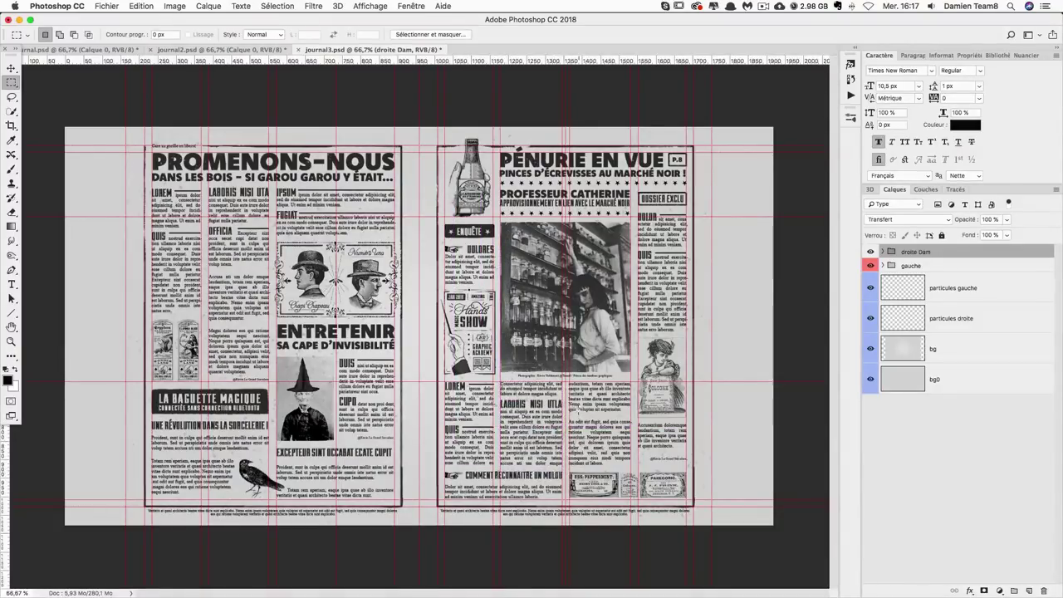
- Zoom to 100%, hide guides, and measure a strip across the right page's lower columns
key(ctrl+plus)
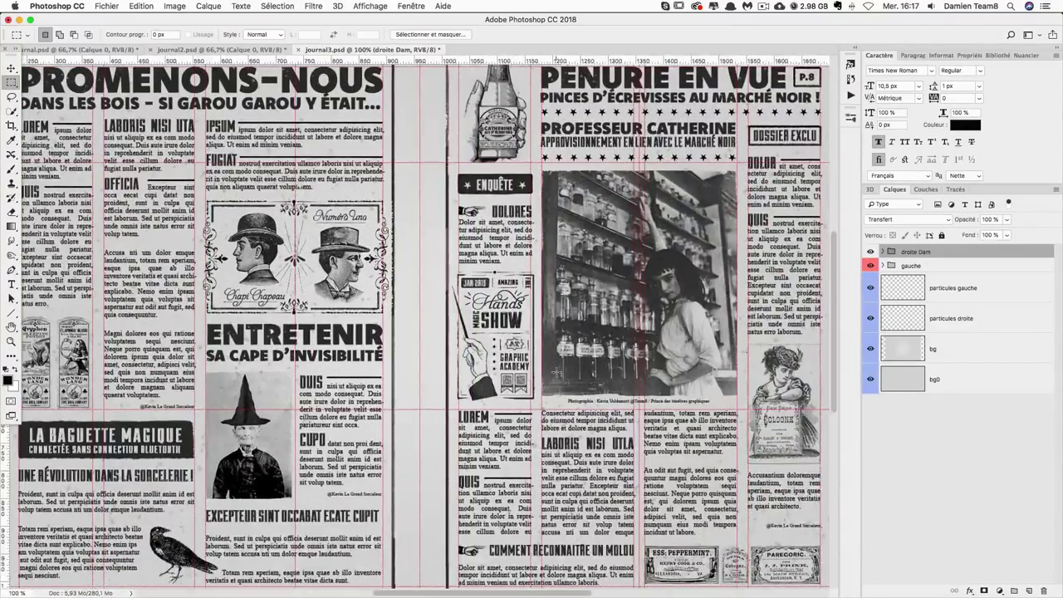
key(ctrl+semicolon)
key(ctrl+semicolon)
key(ctrl+semicolon)
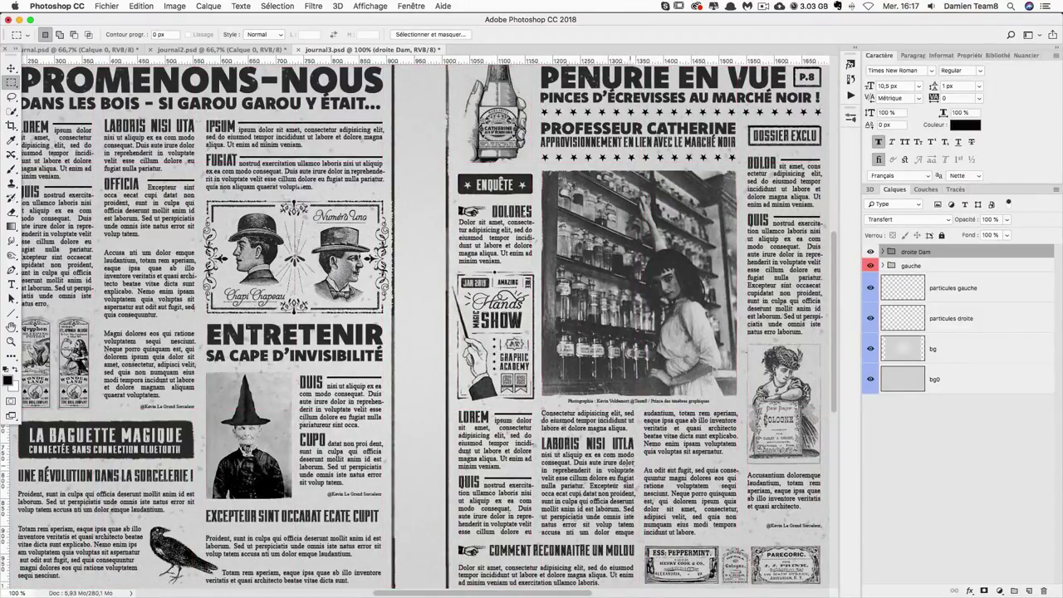
drag(470, 458, 737, 457)
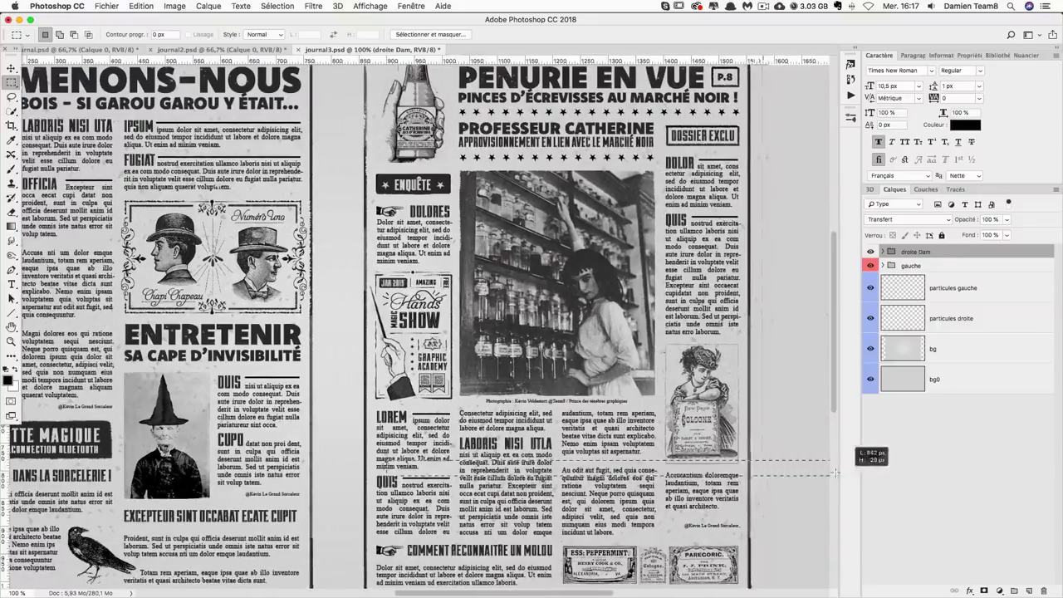
click(662, 501)
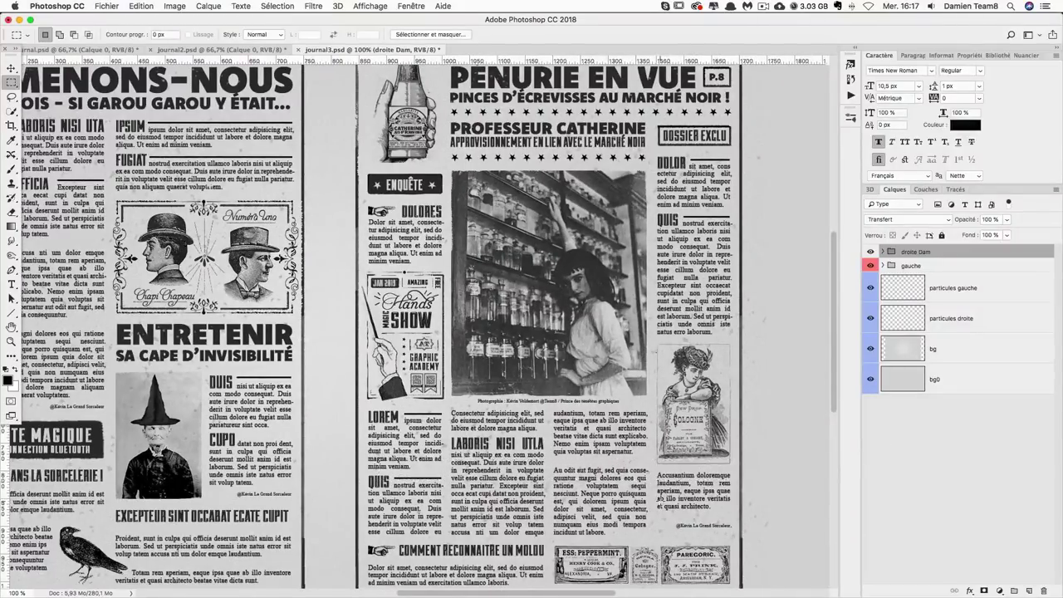
scroll(550, 358, up, 3)
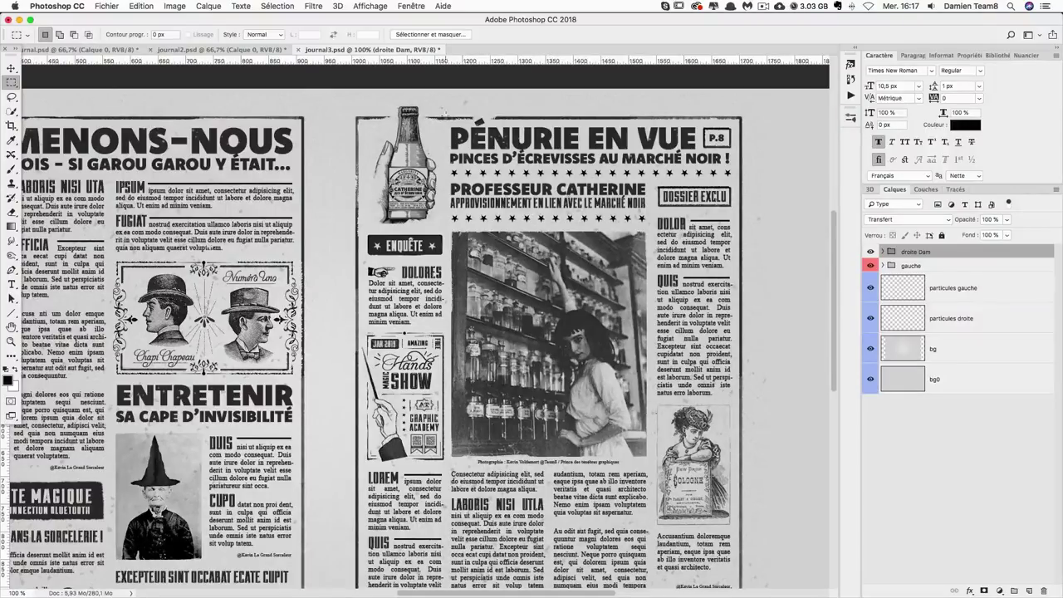
- Marquee-check the PÉNURIE EN VUE headline, DOLORES heading and paragraph, and ENQUÊTE label
drag(446, 118, 658, 164)
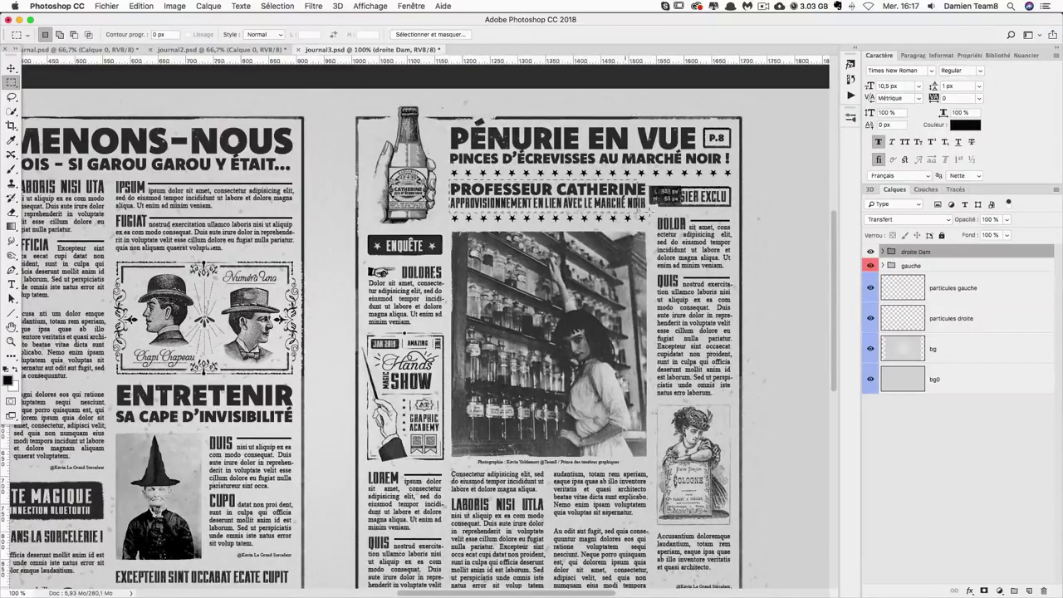
drag(368, 257, 467, 285)
drag(366, 278, 445, 325)
click(446, 328)
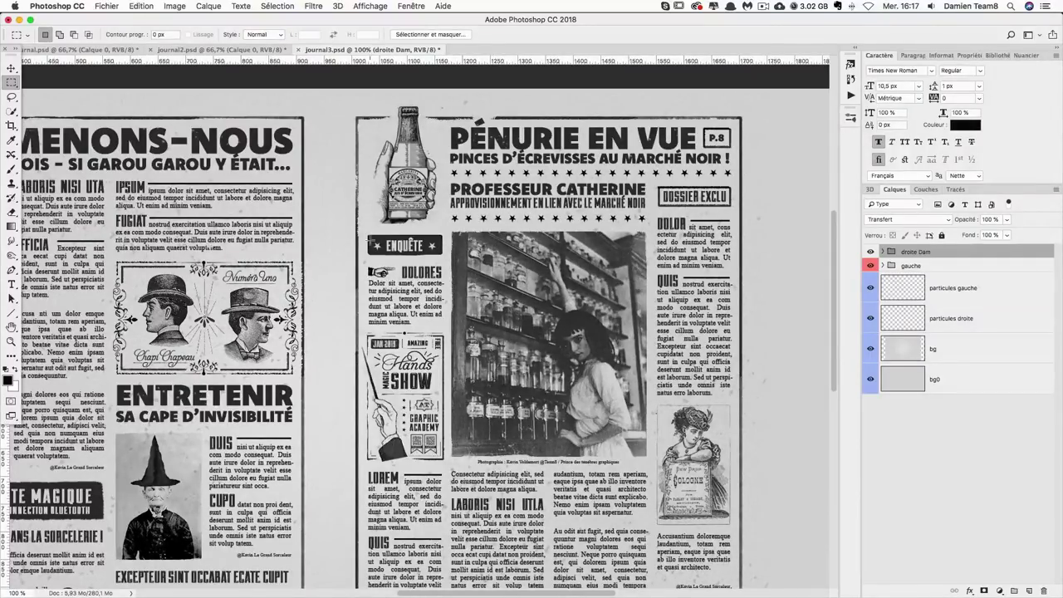
drag(367, 233, 444, 255)
scroll(444, 255, left, 5)
scroll(444, 255, down, 2)
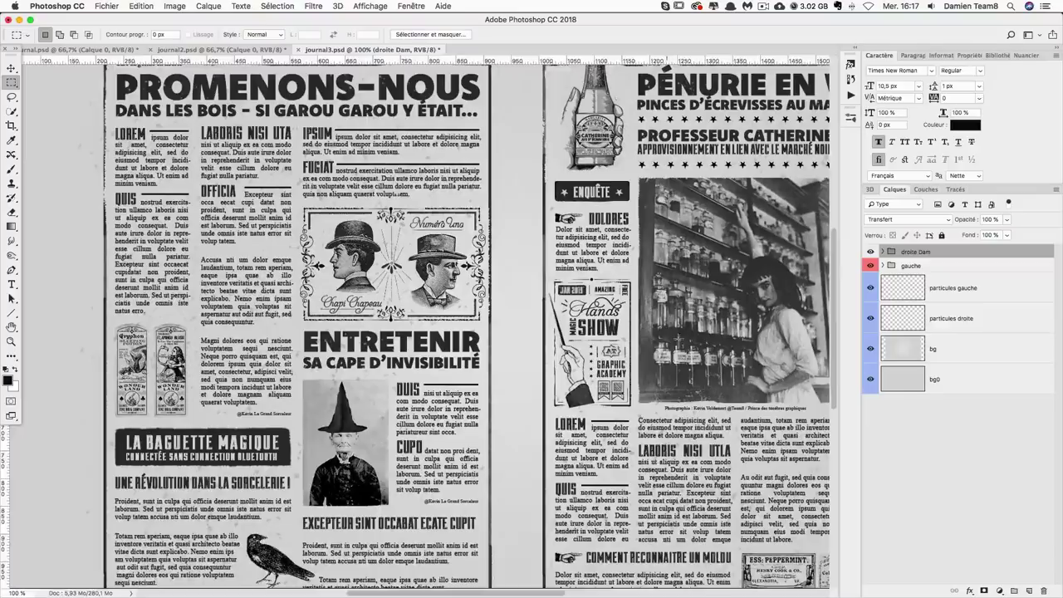
scroll(677, 339, right, 2)
scroll(714, 283, right, 3)
scroll(747, 232, right, 1)
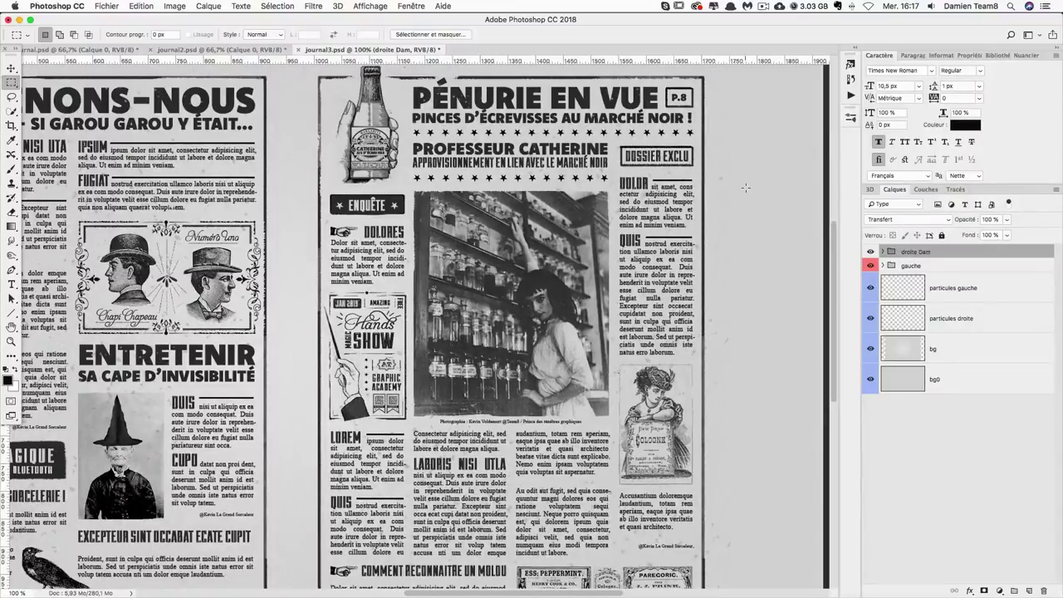
- Show the layout guides and the rulers across the spread
key(ctrl+semicolon)
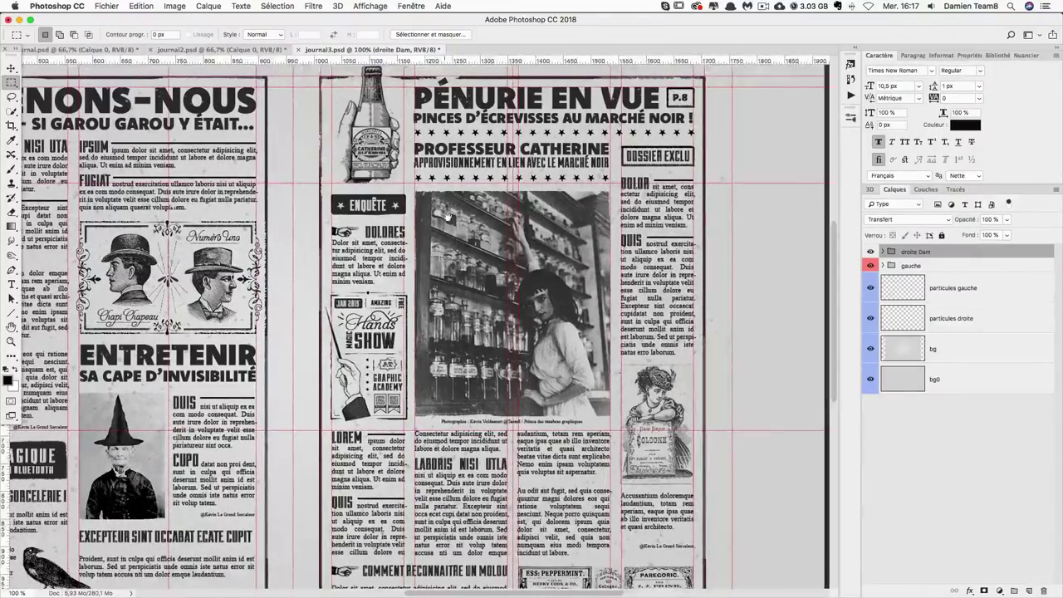
scroll(745, 186, left, 5)
mouse_move(636, 215)
mouse_down()
mouse_move(647, 212)
mouse_move(516, 215)
mouse_move(539, 232)
mouse_up()
key(ctrl+r)
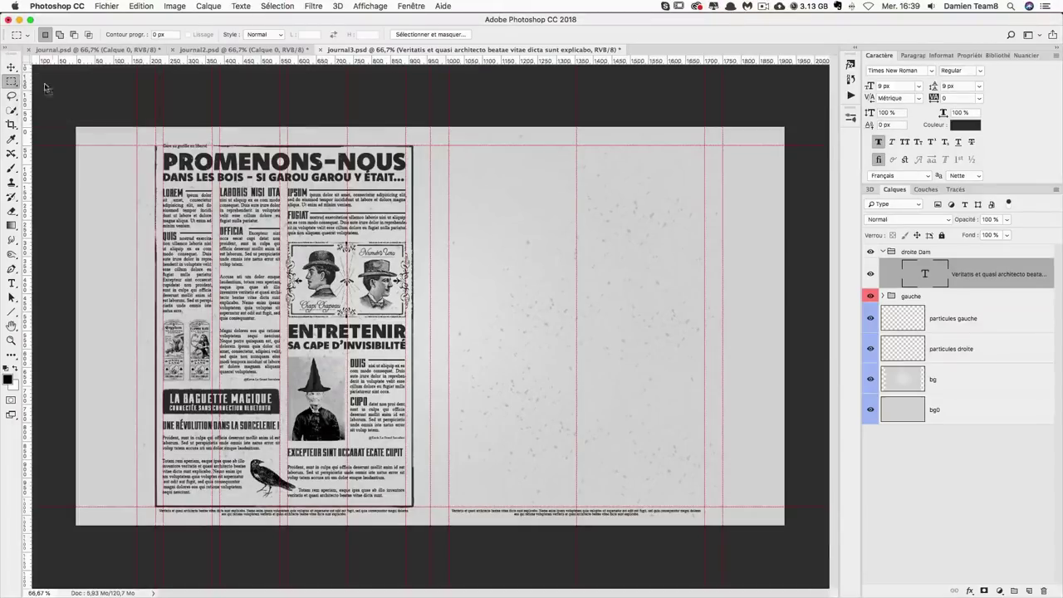
- At 200% zoom, add top and side margin guides measured with a 20 px marquee
drag(449, 145, 706, 502)
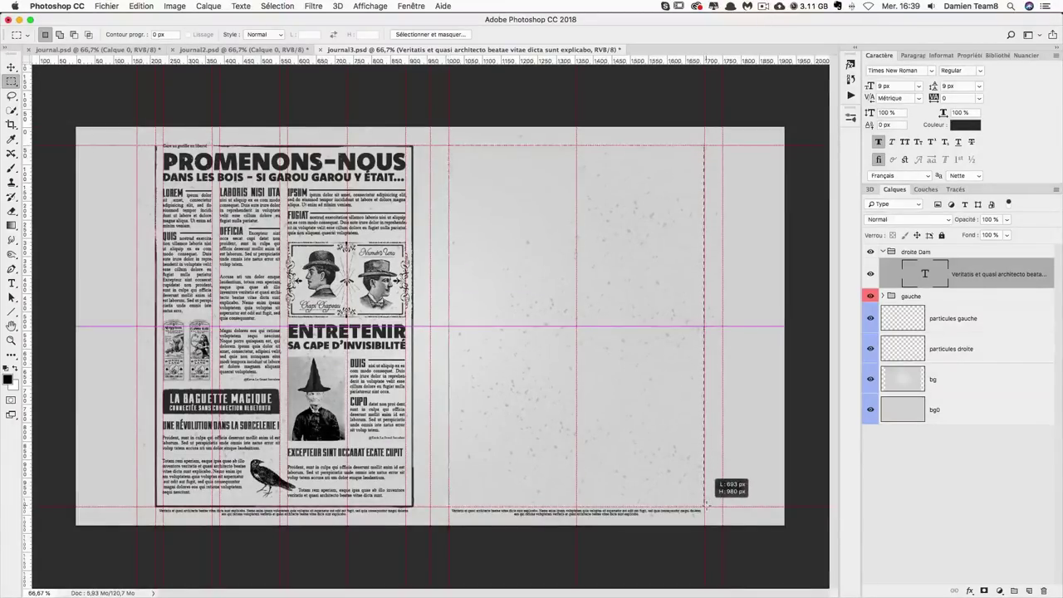
key(ctrl+plus)
key(ctrl+plus)
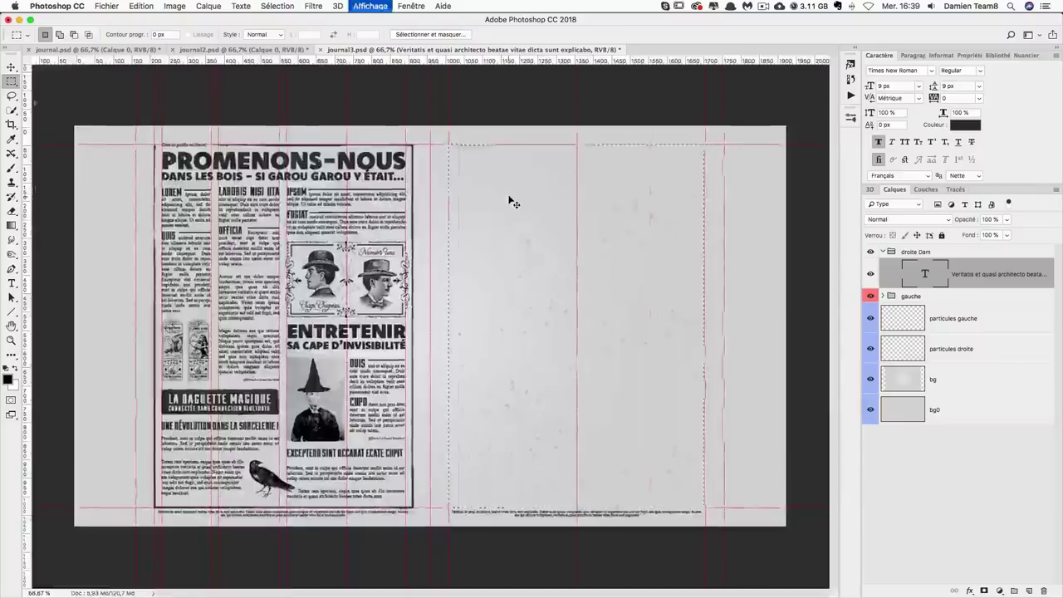
scroll(512, 366, up, 5)
drag(405, 222, 426, 243)
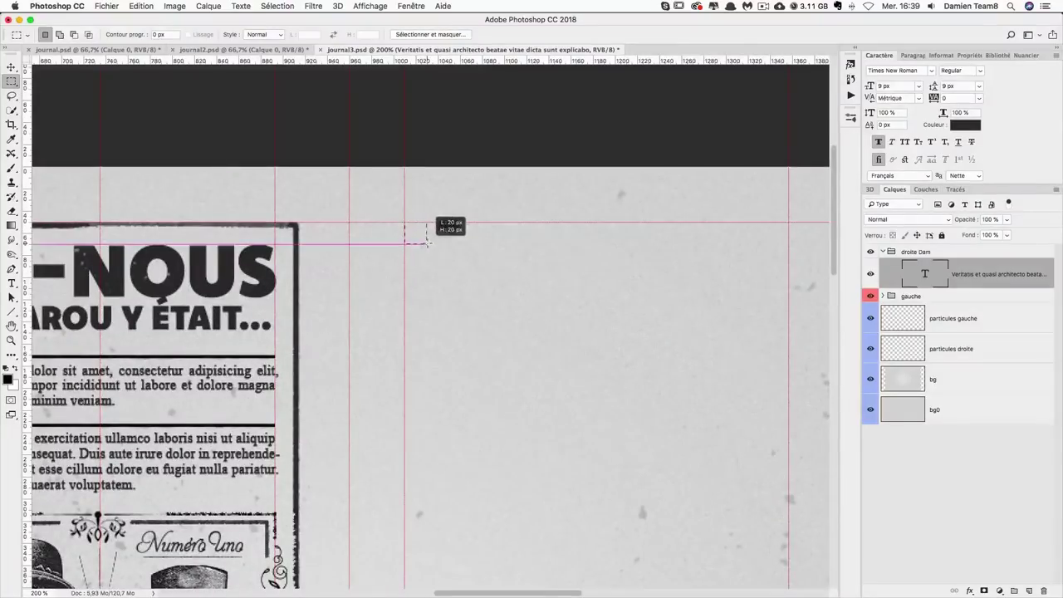
drag(24, 266, 426, 265)
mouse_move(461, 61)
mouse_down()
mouse_move(462, 224)
mouse_move(440, 264)
mouse_up()
- Add vertical guides for the next column edges, measuring each small gap first
scroll(462, 333, right, 10)
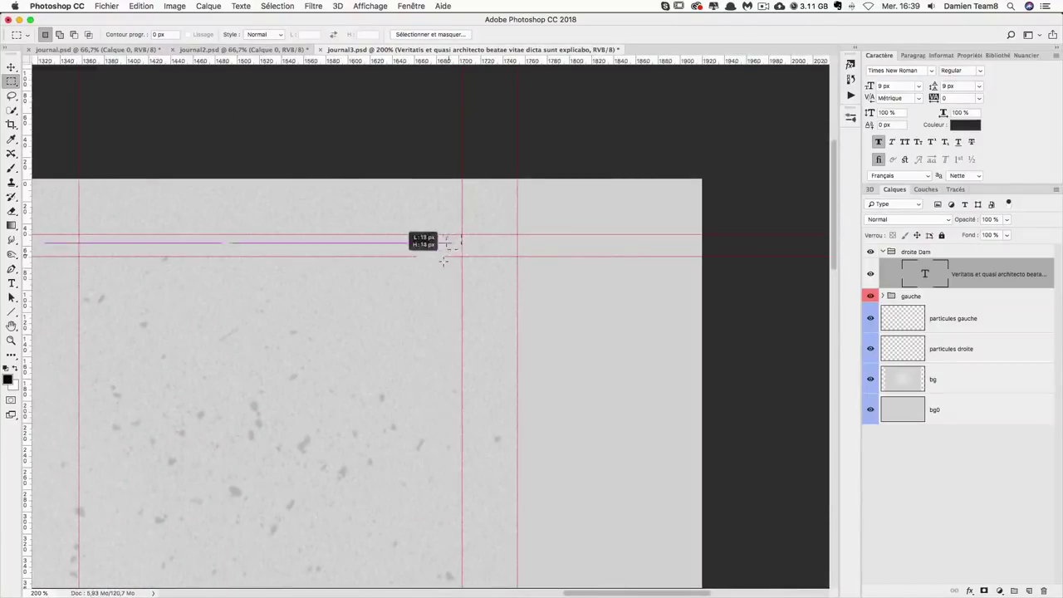
scroll(441, 266, left, 10)
drag(467, 194, 459, 217)
drag(28, 266, 456, 237)
drag(466, 194, 477, 203)
drag(26, 263, 478, 263)
drag(468, 194, 479, 215)
- Add a bottom-margin horizontal guide and another column-edge vertical guide, then deselect
scroll(565, 429, down, 15)
scroll(565, 429, left, 2)
drag(190, 378, 209, 358)
drag(238, 62, 274, 356)
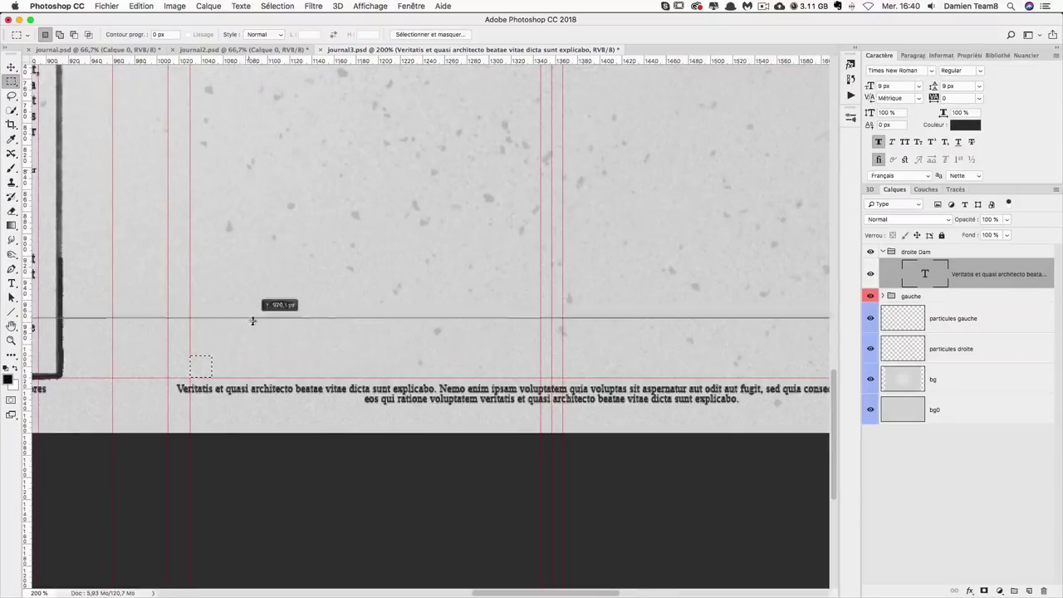
scroll(604, 271, up, 10)
scroll(499, 249, down, 3)
scroll(333, 167, up, 2)
drag(266, 127, 381, 171)
drag(27, 199, 381, 202)
key(ctrl+d)
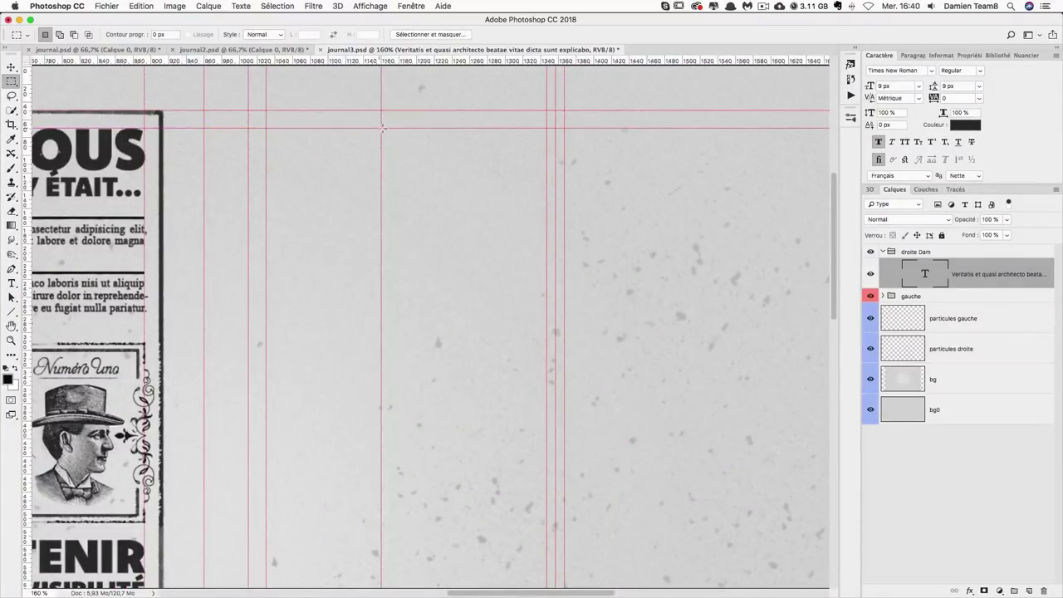
- Measure column blocks from the top corner and add a vertical guide at their edge
scroll(416, 166, right, 5)
scroll(416, 166, up, 2)
mouse_move(617, 158)
mouse_down()
mouse_move(483, 220)
mouse_move(502, 272)
mouse_up()
drag(28, 261, 494, 262)
scroll(494, 261, left, 5)
drag(617, 180, 494, 236)
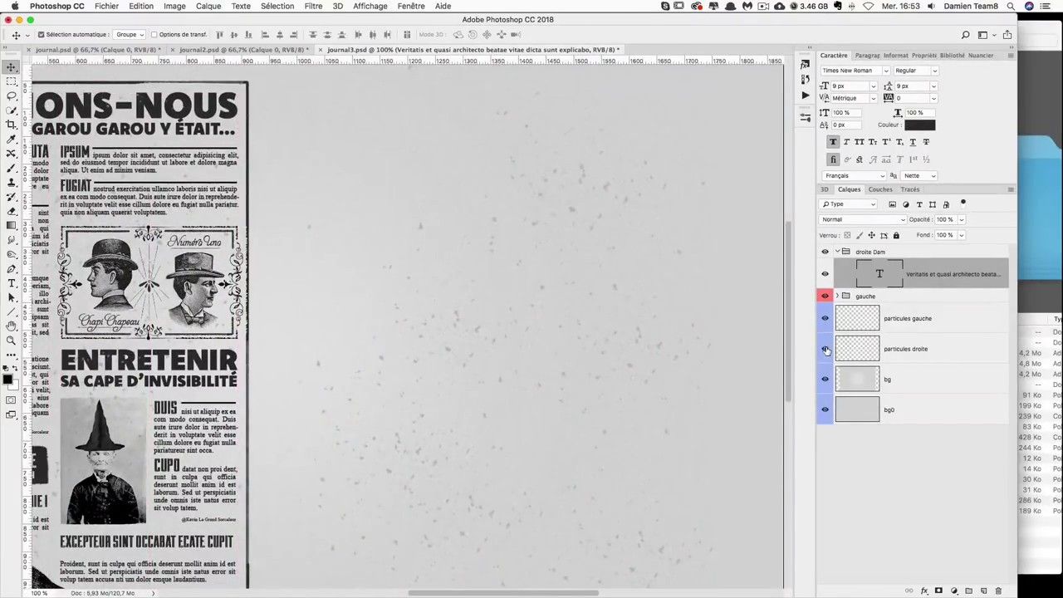
- Choose a brush preset and create a new layer named encadrement
key(b)
click(39, 34)
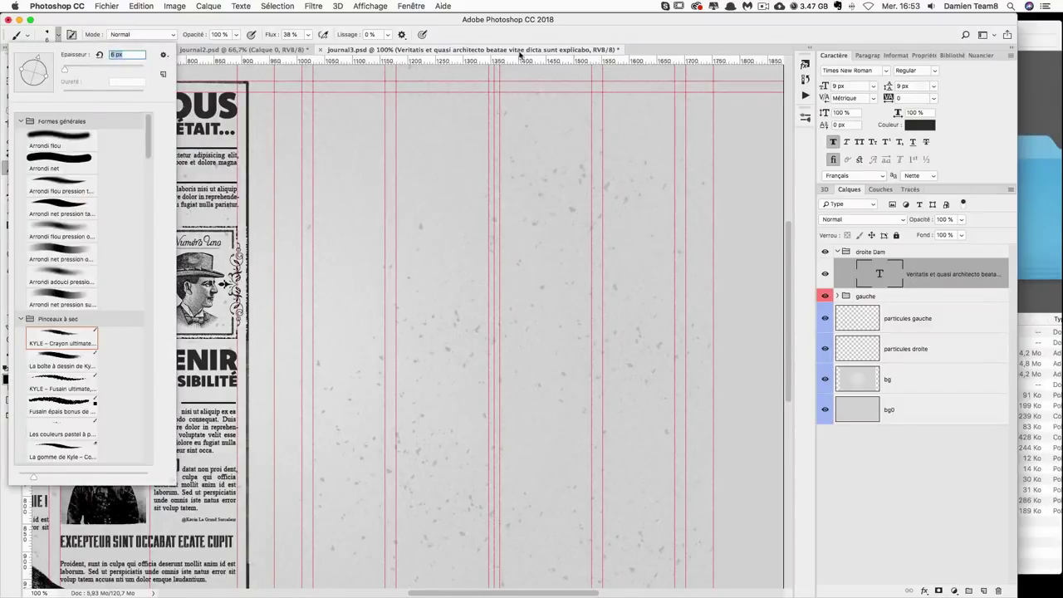
click(520, 54)
key(ctrl+alt+shift+n)
double_click(918, 274)
text(ent)
key(Return)
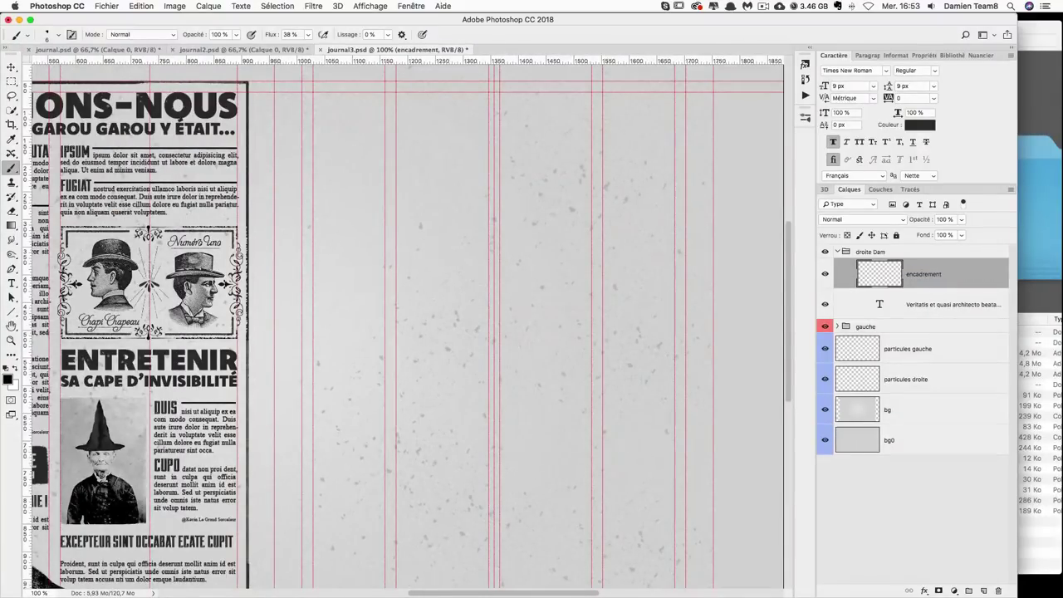
- Stroke a rectangular border along the guides around the right page, then hide the guides
scroll(537, 195, up, 2)
scroll(536, 195, right, 3)
drag(264, 125, 284, 125)
shift+click(639, 125)
key(super+z)
shift+click(624, 125)
shift+click(626, 501)
scroll(625, 501, down, 5)
shift+click(624, 431)
shift+click(244, 430)
shift+click(245, 83)
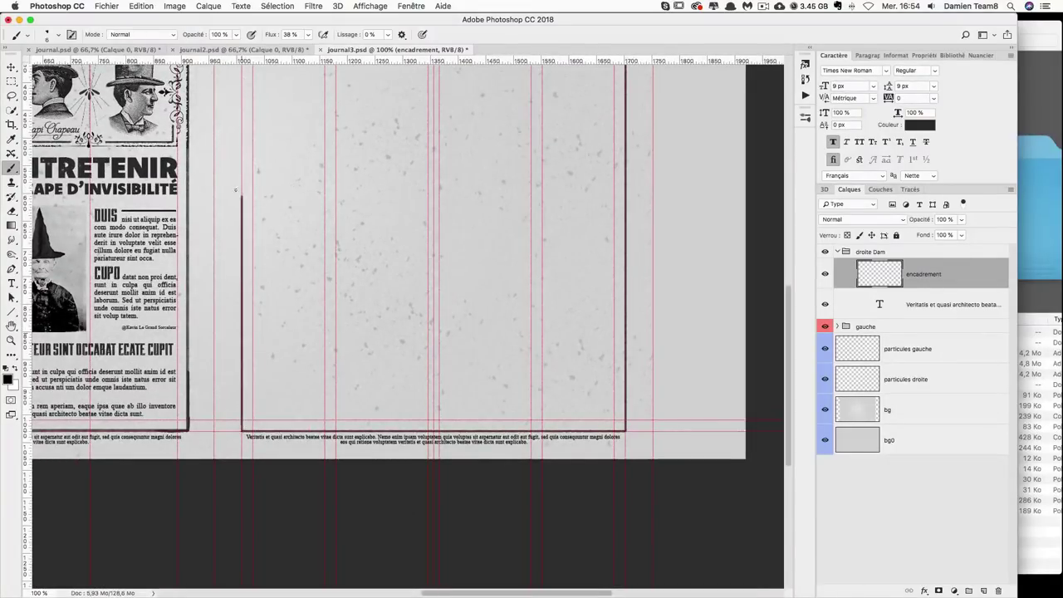
scroll(245, 249, up, 5)
scroll(244, 249, left, 1)
shift+click(260, 132)
key(super+semicolon)
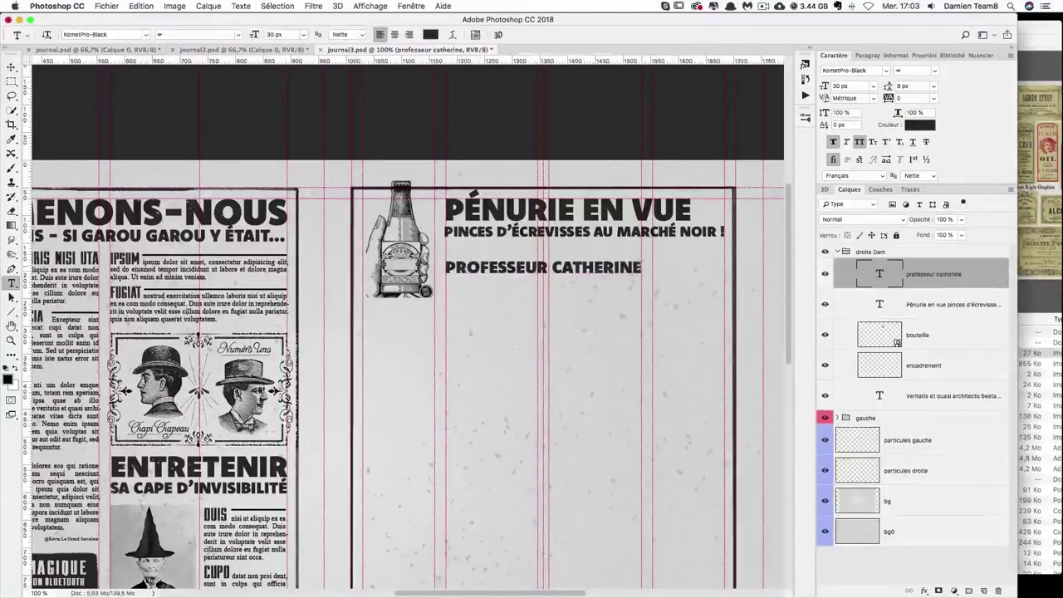
- Drag the stars layer up about 150 px to sit under the PÉNURIE EN VUE headline
drag(456, 373, 458, 246)
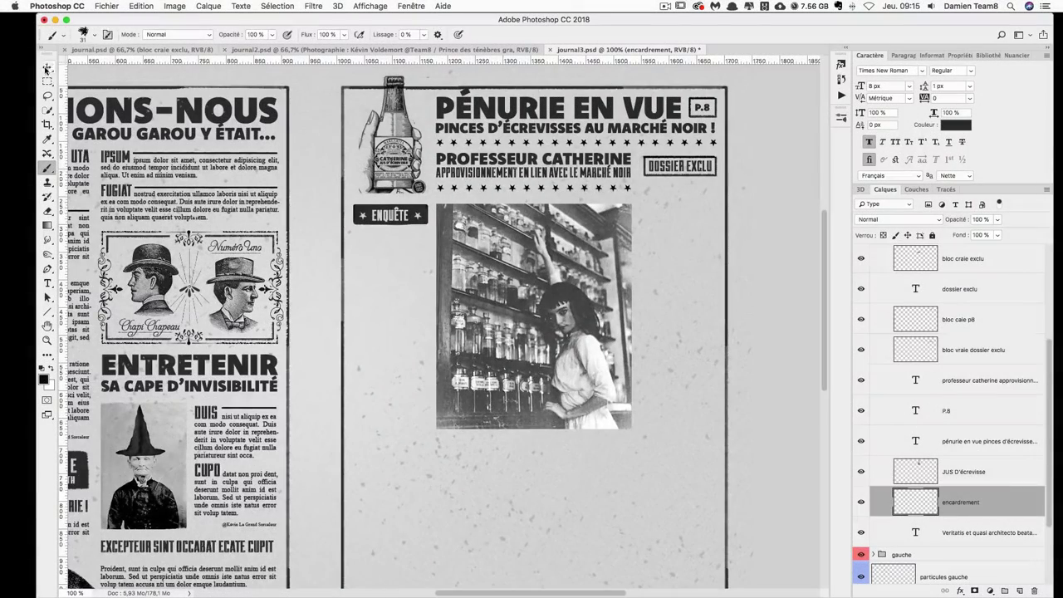
click(48, 68)
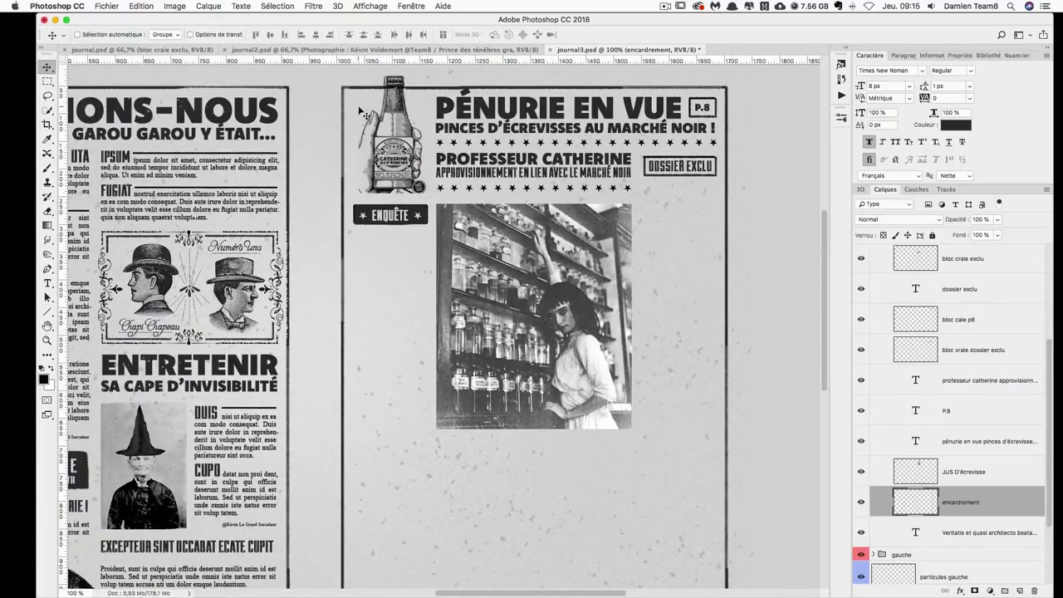
key(ctrl+semicolon)
key(ctrl+semicolon)
- Add a layer mask to encadrement and choose a dry brush preset
click(977, 590)
key(super+plus)
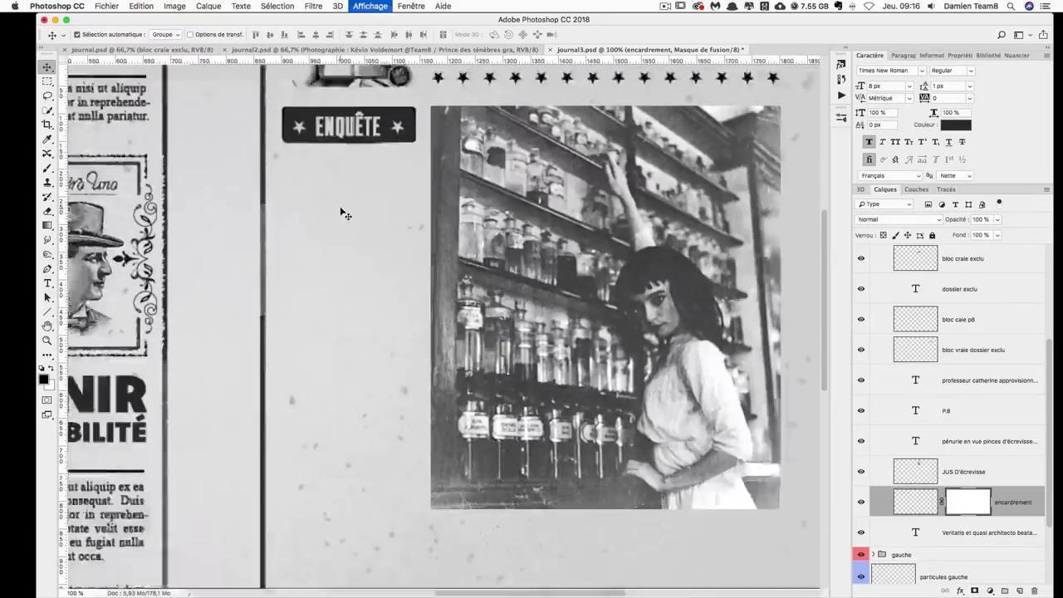
key(b)
mouse_move(344, 202)
mouse_down()
mouse_move(392, 349)
mouse_move(380, 473)
mouse_up()
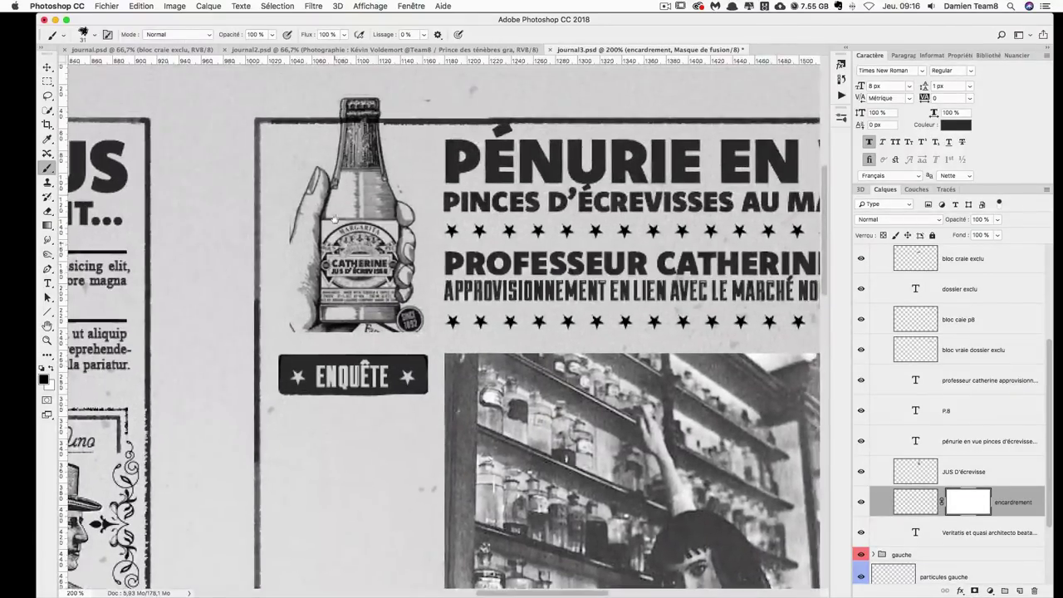
click(88, 36)
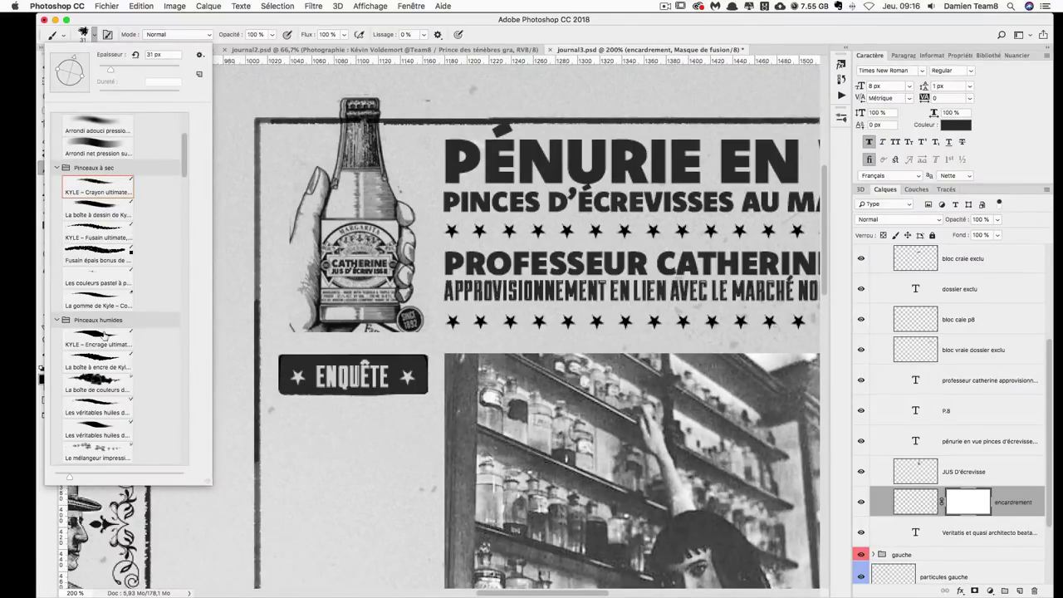
- Paint worn, broken marks on the mask along the border beside the bottle
mouse_move(353, 113)
mouse_down()
mouse_move(369, 91)
mouse_move(372, 116)
mouse_move(361, 123)
mouse_up()
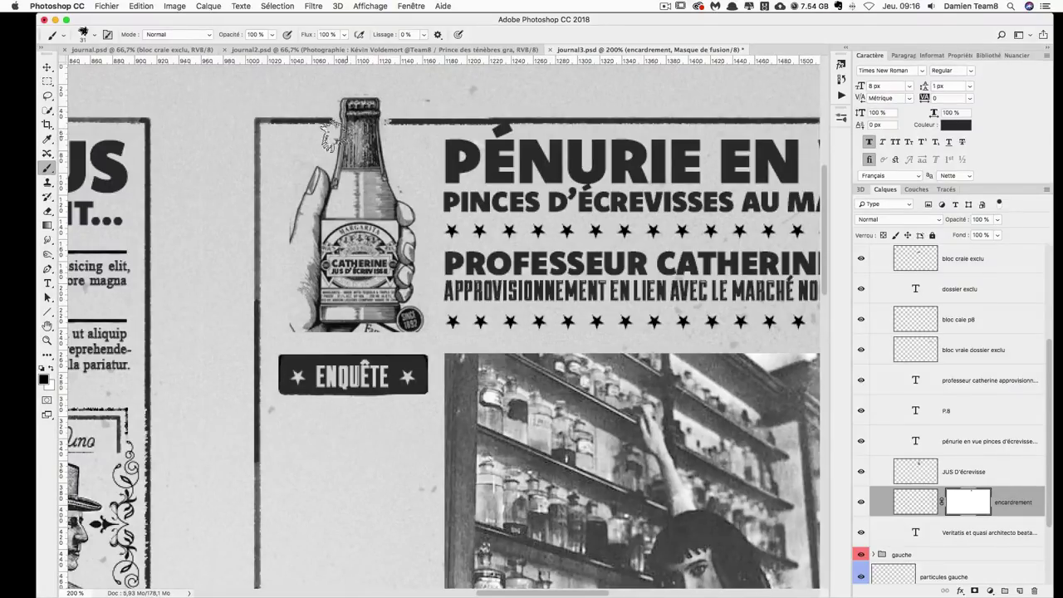
mouse_move(361, 125)
mouse_down()
mouse_move(392, 134)
mouse_move(380, 107)
mouse_move(307, 141)
mouse_move(429, 138)
mouse_move(395, 128)
mouse_up()
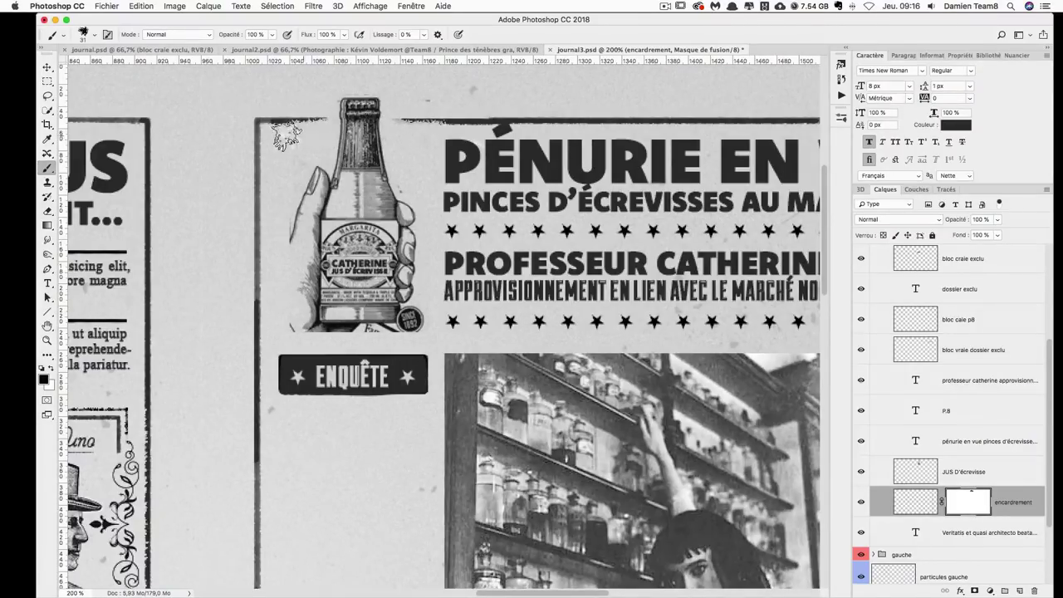
scroll(524, 174, right, 3)
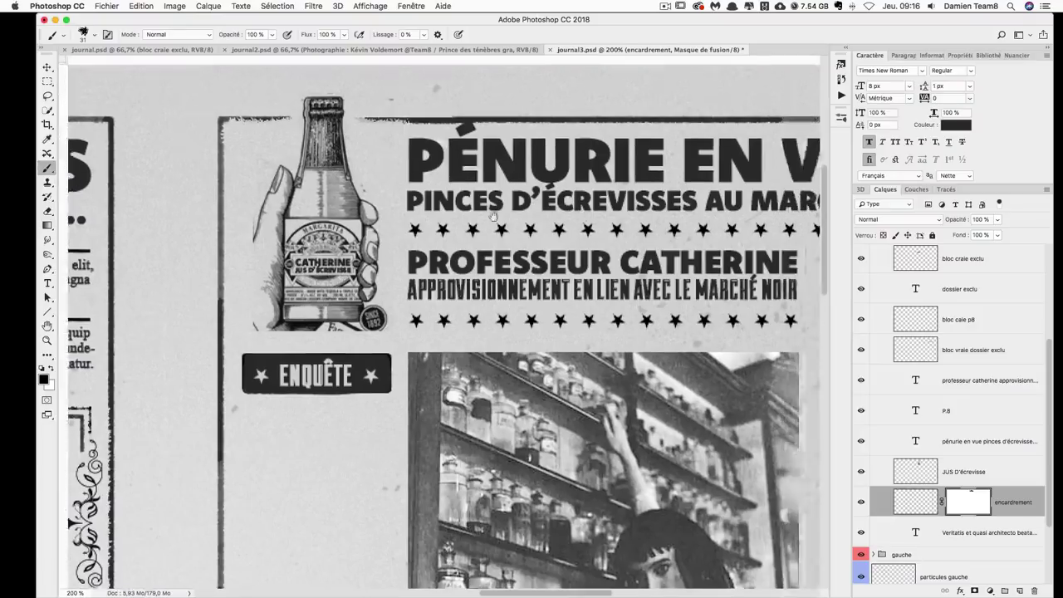
scroll(415, 145, right, 6)
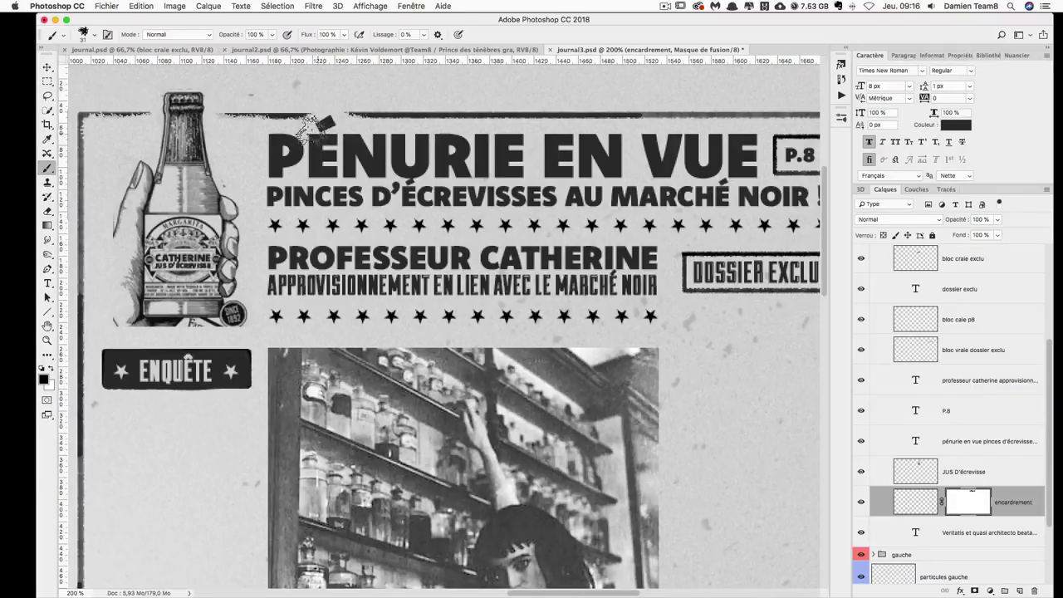
scroll(539, 262, right, 1)
scroll(538, 263, right, 5)
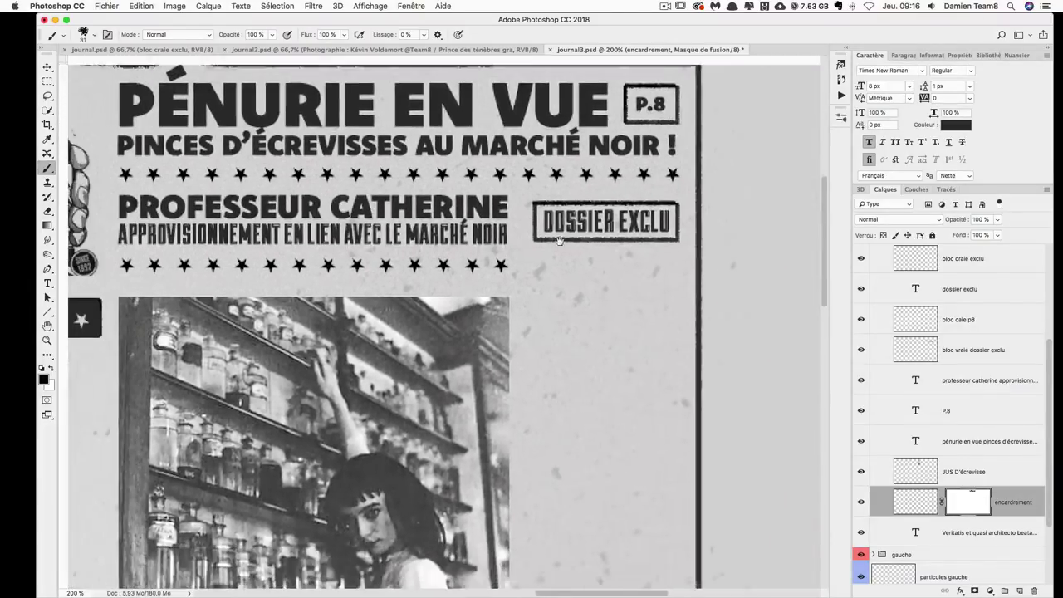
scroll(548, 259, down, 2)
- Zoom out to review the article, show the rulers, and zoom back in on the top
key(ctrl+minus)
scroll(566, 254, down, 3)
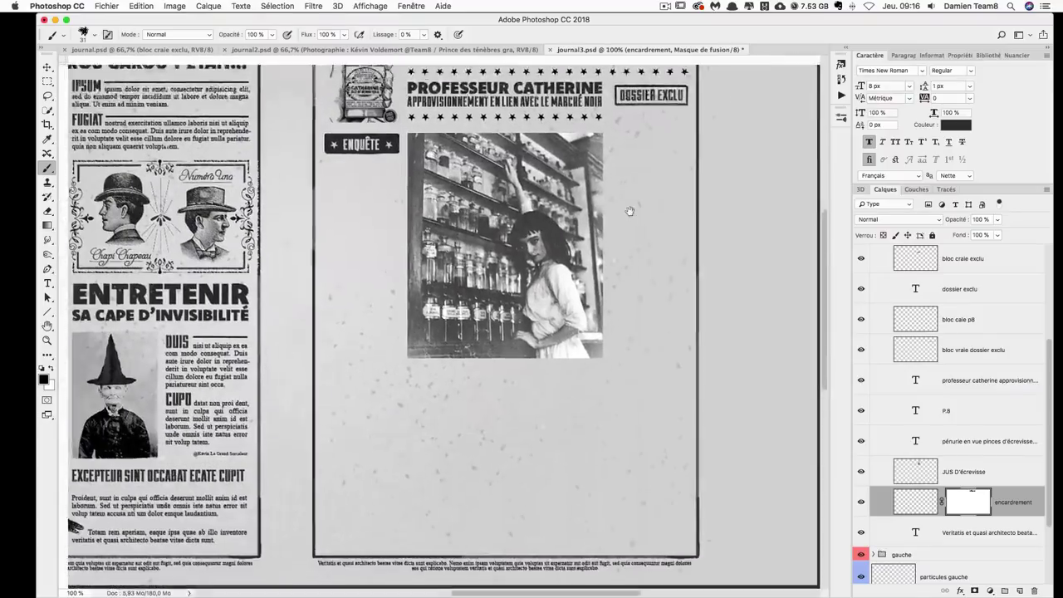
scroll(540, 299, up, 3)
key(ctrl+r)
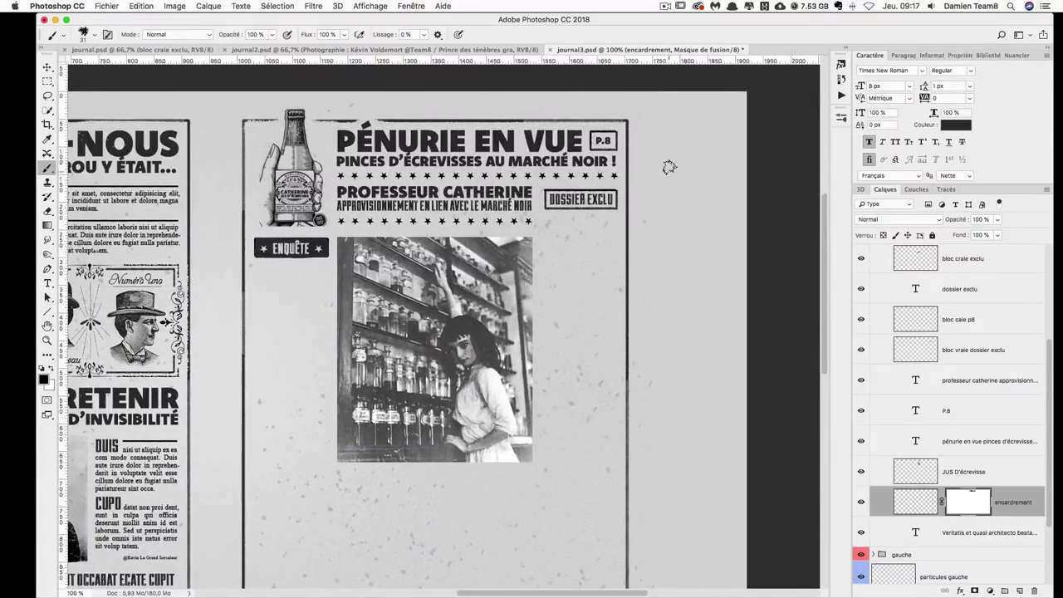
key(ctrl+plus)
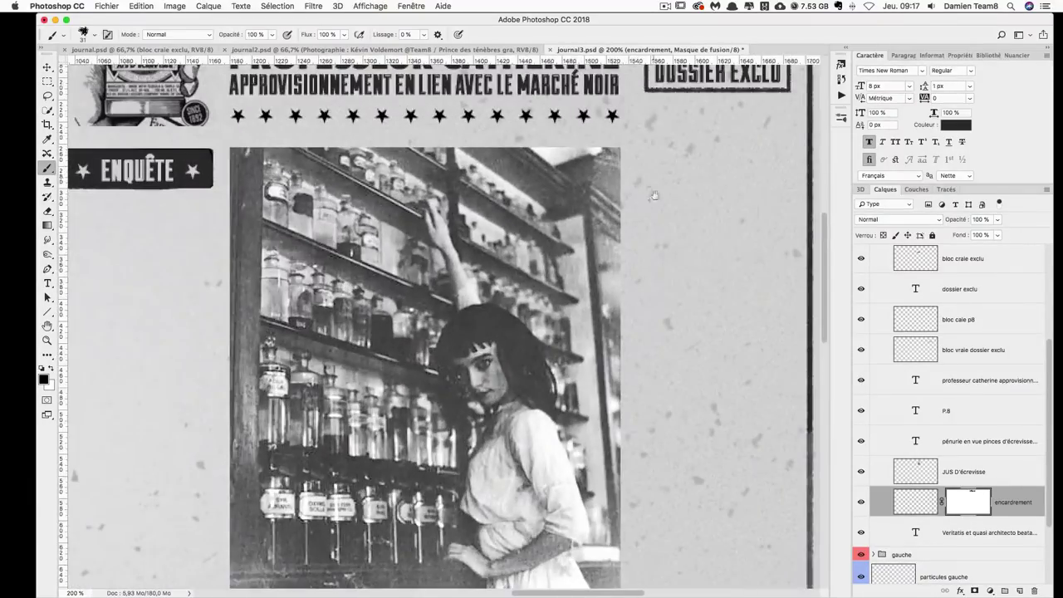
scroll(486, 263, right, 3)
scroll(486, 263, up, 5)
scroll(487, 263, right, 3)
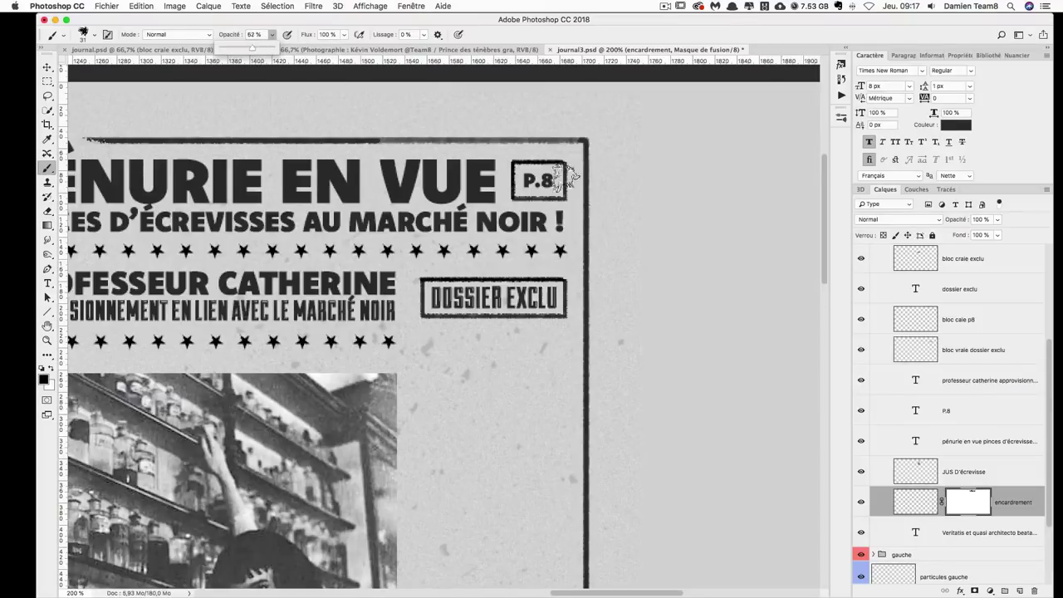
- Set brush opacity to 62%, shrink the brush, and pan down to the frame's bottom edge
key(6)
key(2)
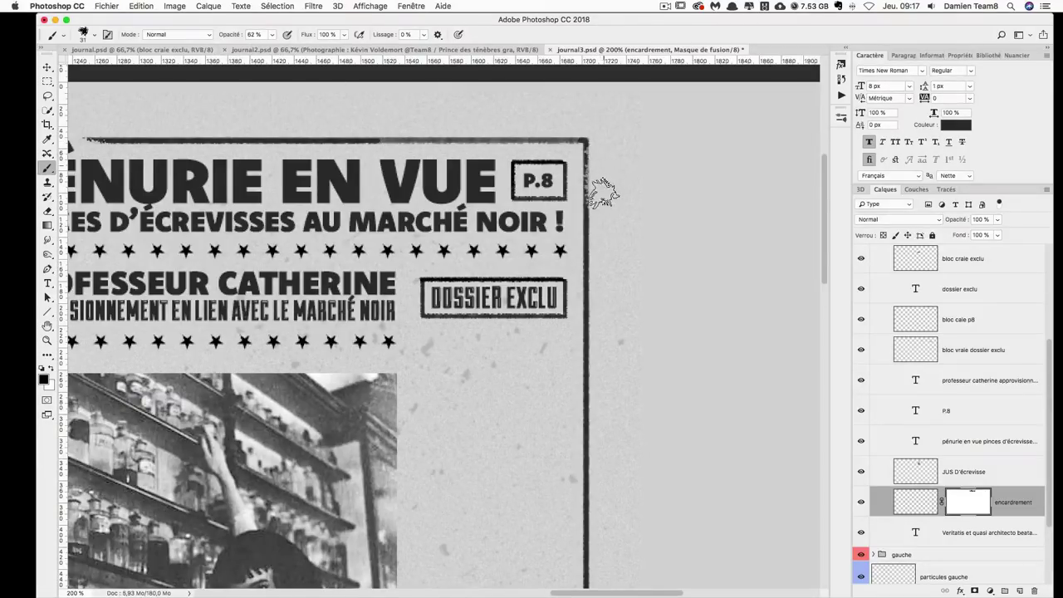
mouse_move(612, 326)
mouse_down()
mouse_move(619, 318)
mouse_move(590, 325)
mouse_up()
drag(607, 466, 617, 214)
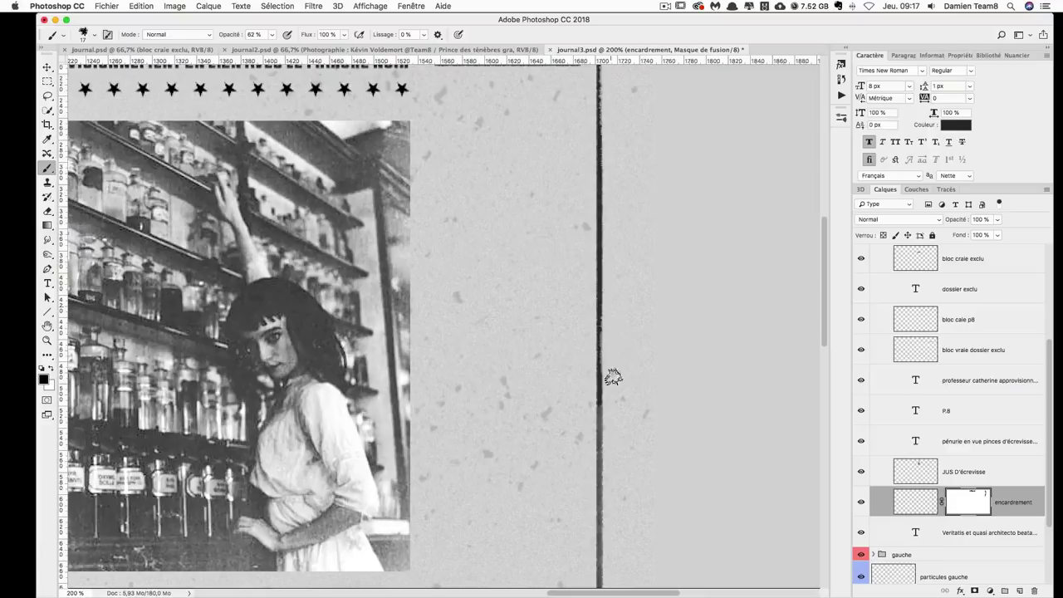
drag(611, 362, 629, 223)
drag(634, 379, 637, 244)
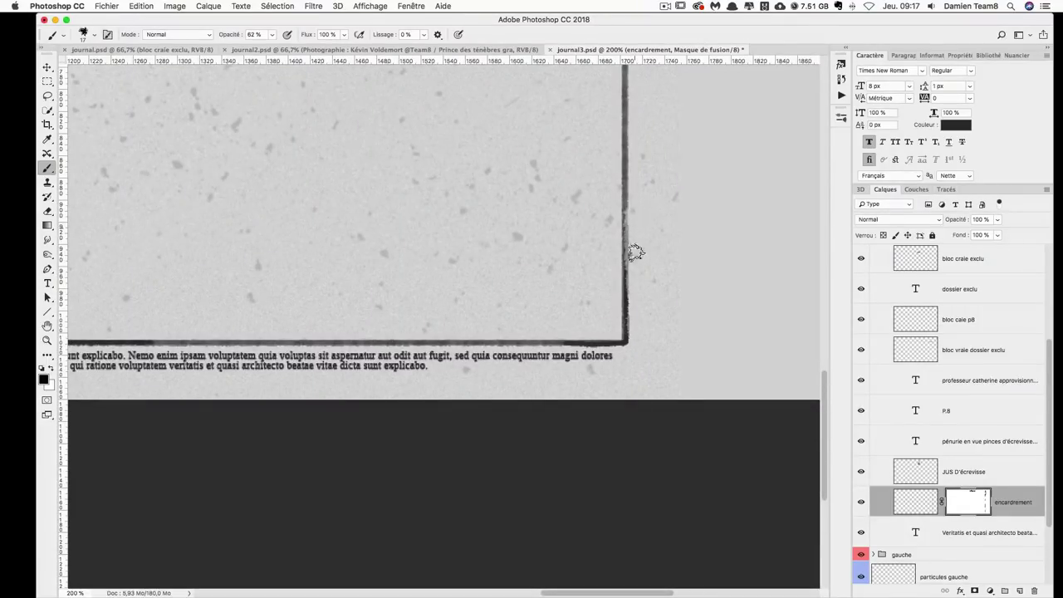
- Paint over the frame's vertical border line to wear and roughen it
scroll(441, 230, left, 10)
scroll(442, 230, down, 2)
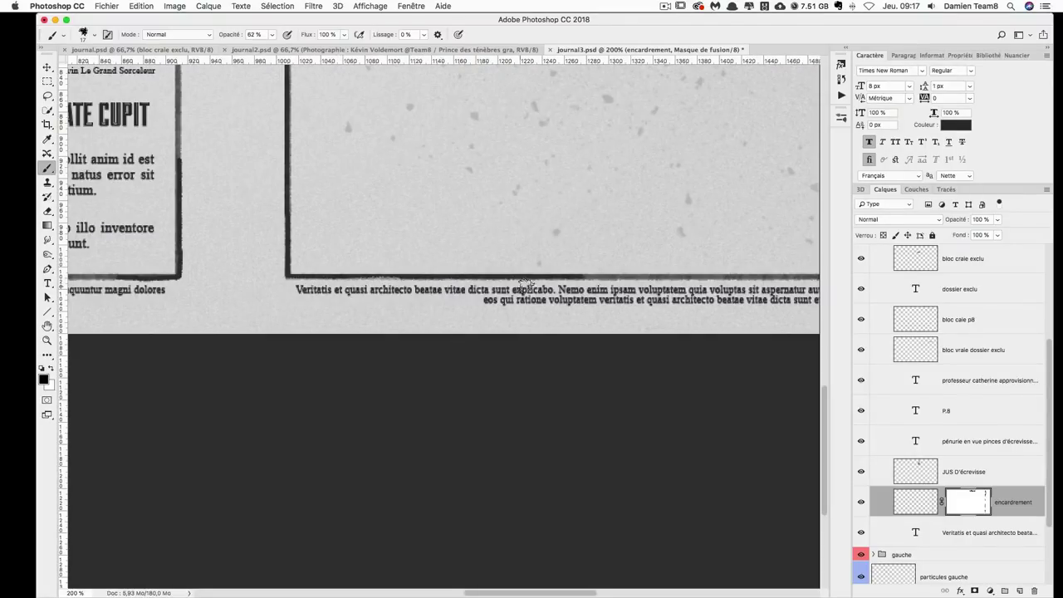
scroll(587, 285, up, 5)
scroll(465, 264, up, 7)
scroll(465, 264, left, 3)
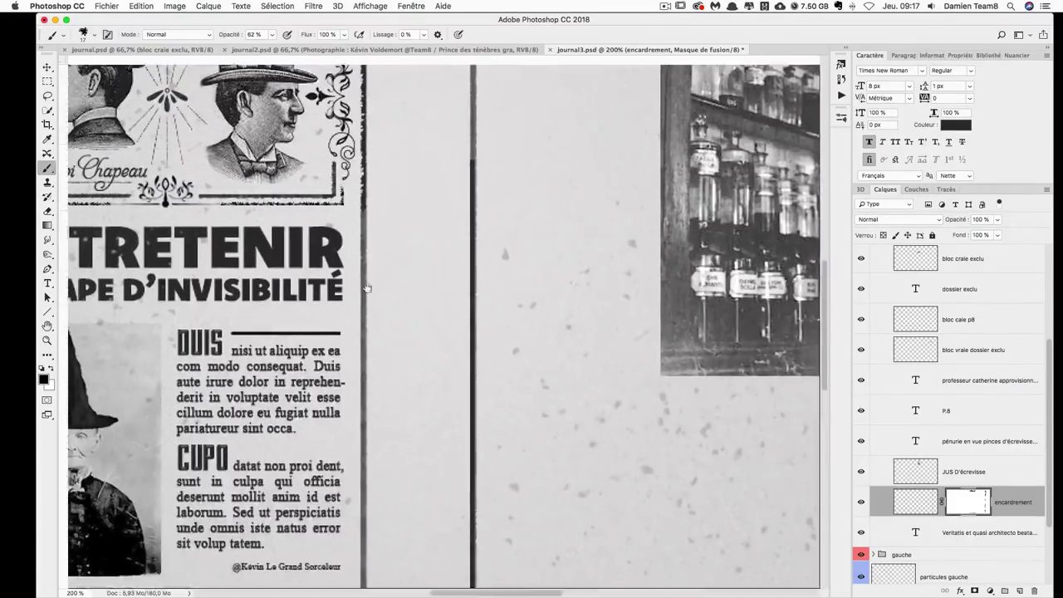
drag(465, 264, 466, 341)
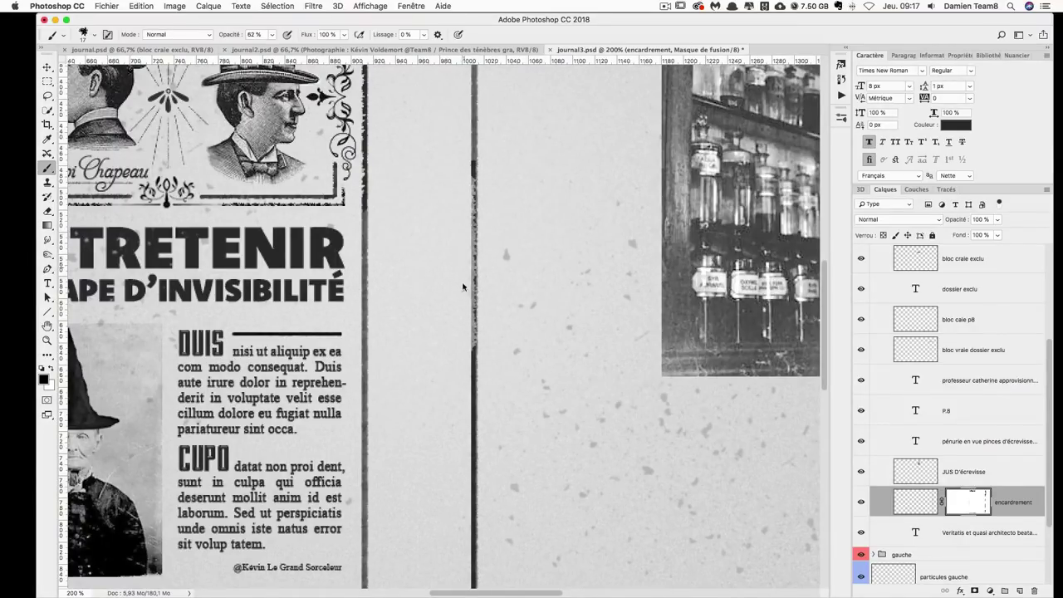
drag(463, 352, 461, 375)
scroll(462, 375, down, 2)
- Add a layer mask to the PÉNURIE EN VUE headline layer
scroll(462, 375, down, 2)
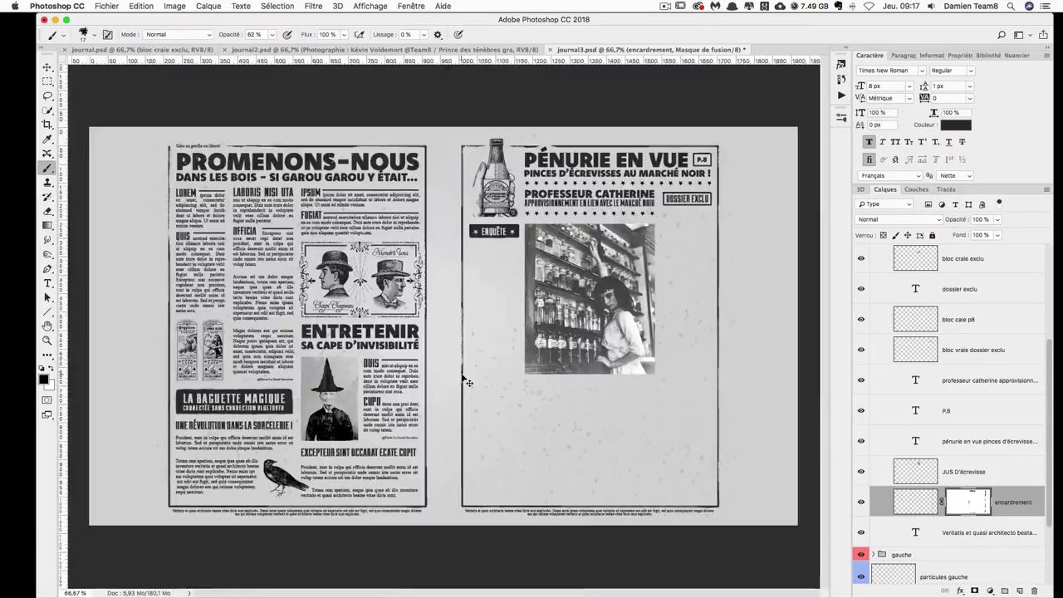
scroll(463, 375, up, 3)
scroll(515, 340, up, 2)
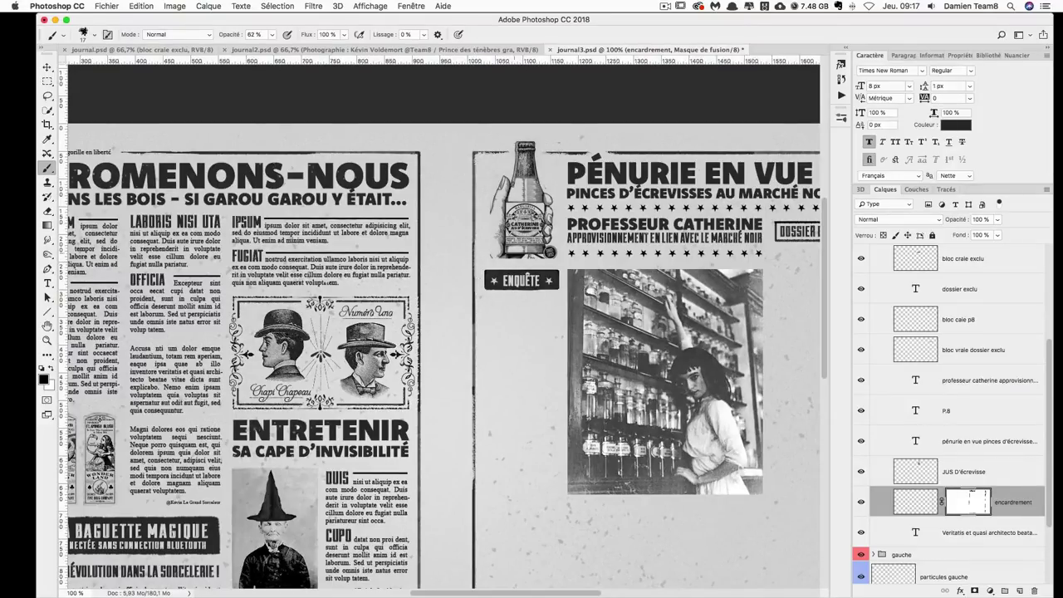
scroll(701, 328, right, 3)
scroll(702, 328, right, 3)
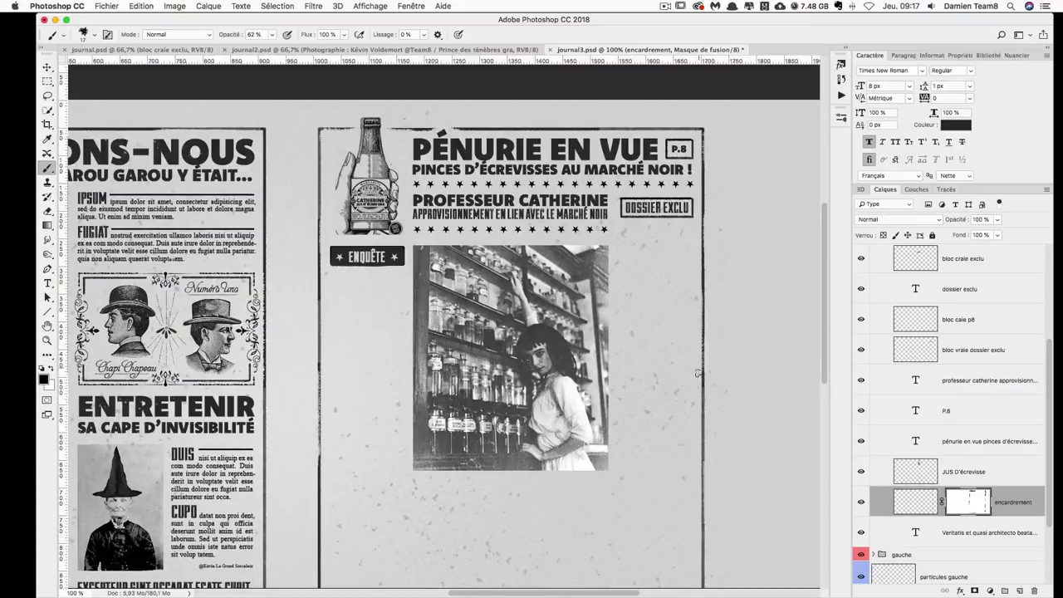
scroll(686, 382, up, 5)
scroll(686, 381, left, 3)
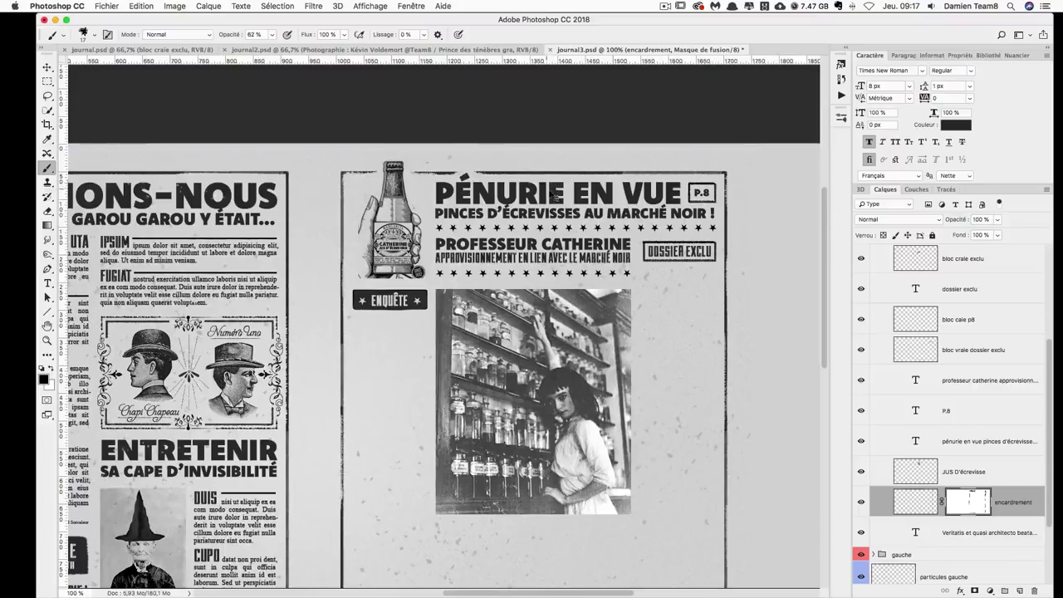
right_click(554, 195)
click(555, 197)
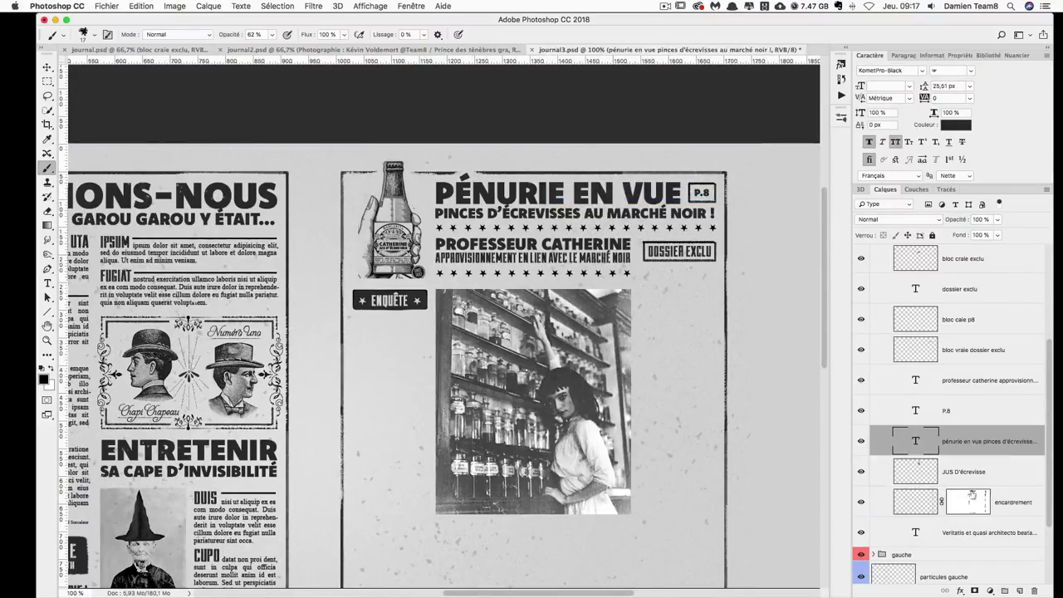
click(975, 591)
- Load the WG Dust Particles brush and create a new empty layer
click(84, 35)
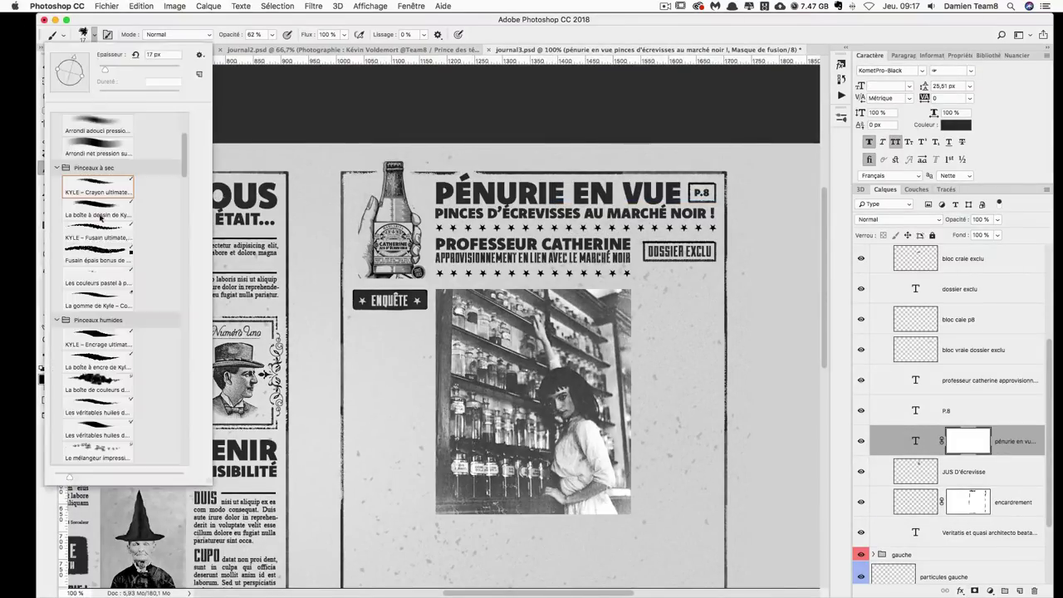
scroll(123, 305, down, 10)
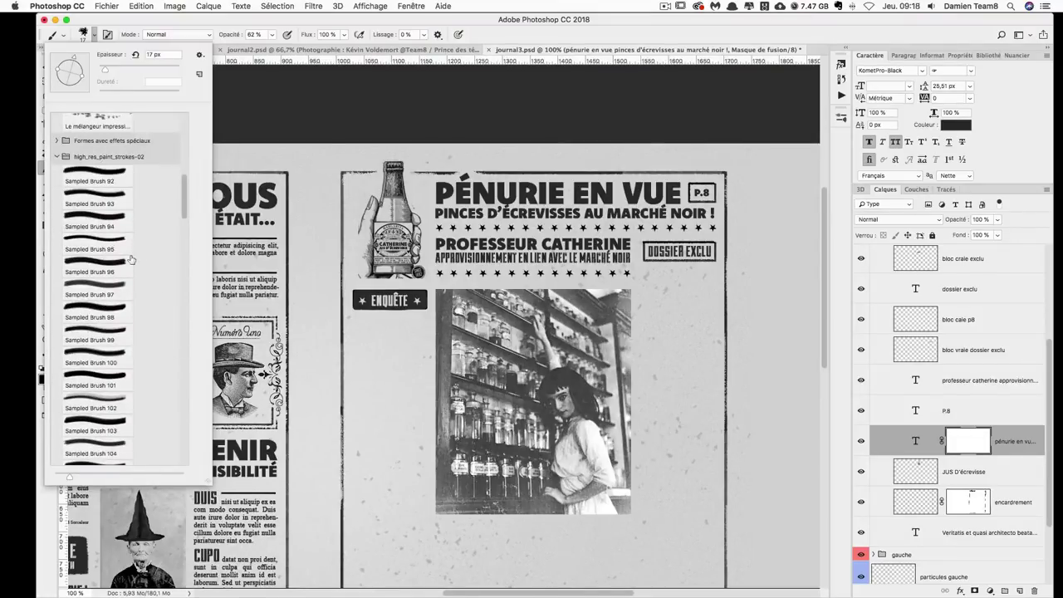
scroll(130, 260, down, 5)
scroll(122, 357, down, 5)
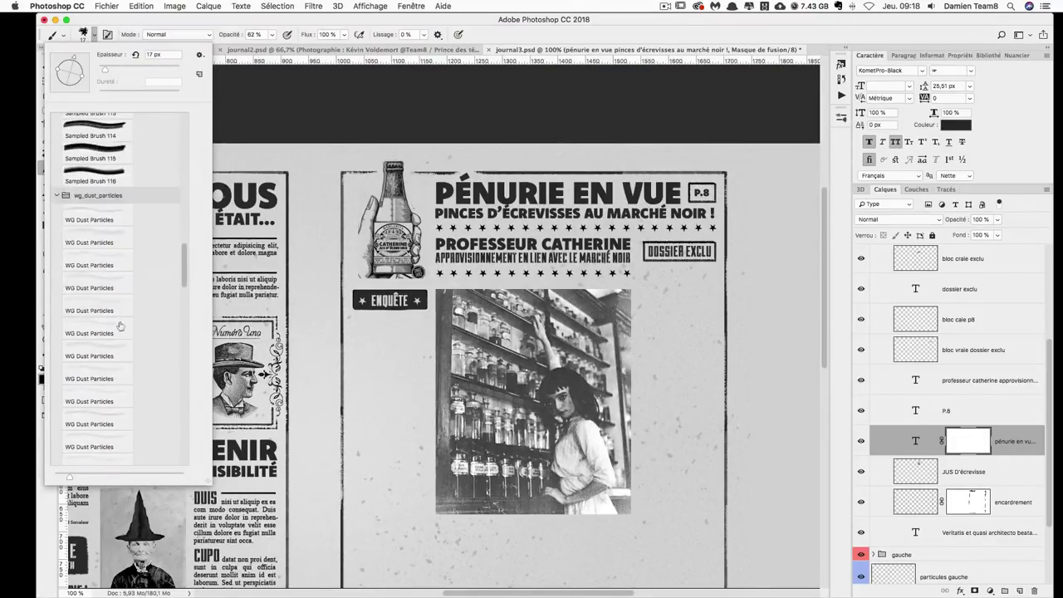
click(102, 220)
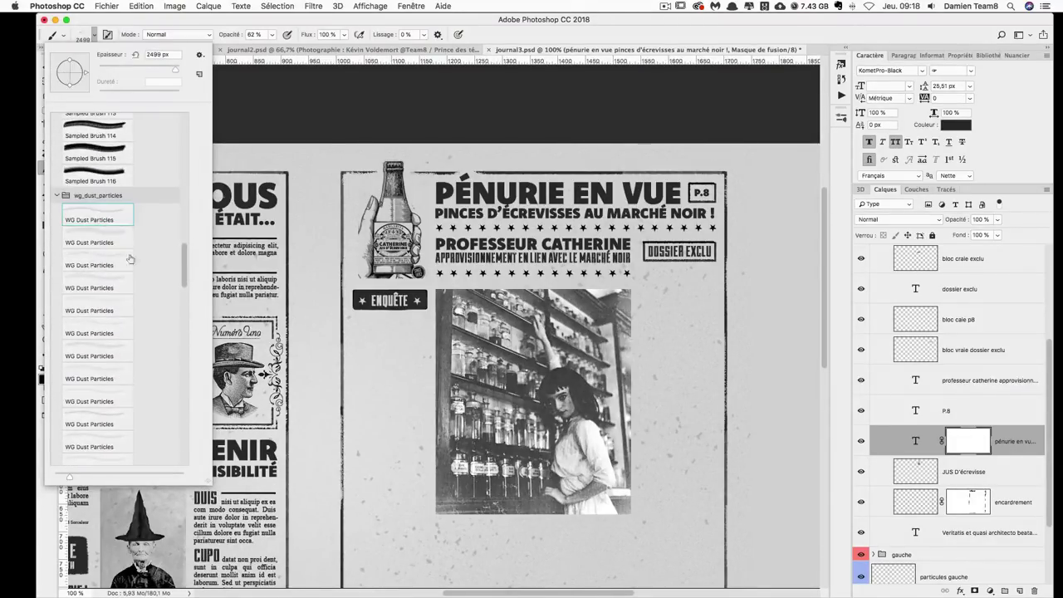
click(644, 308)
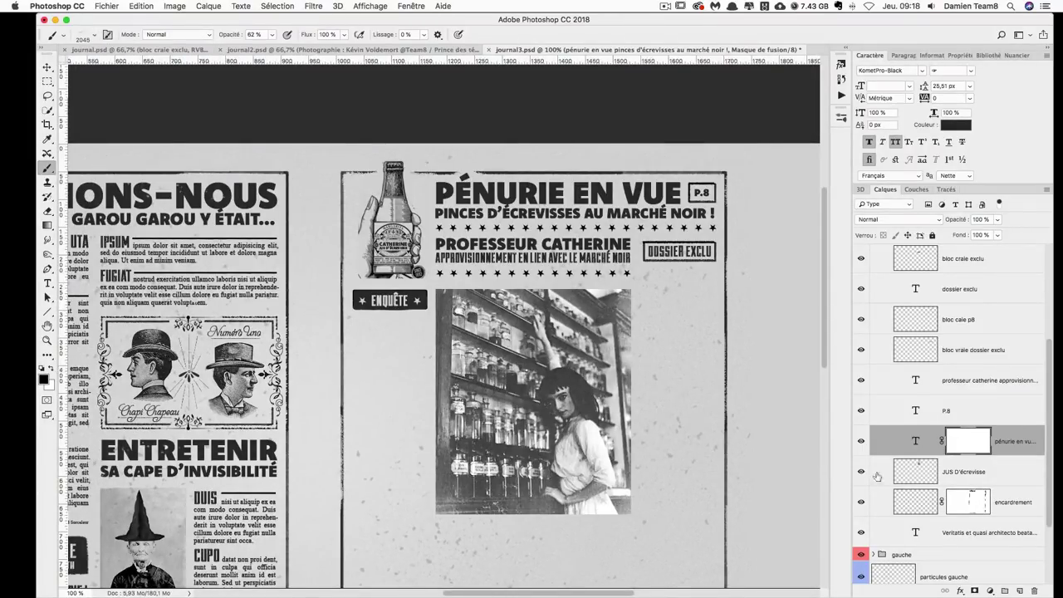
click(1020, 590)
- Undo the stamped dust particles and delete the unwanted Calque 1 layer
click(370, 366)
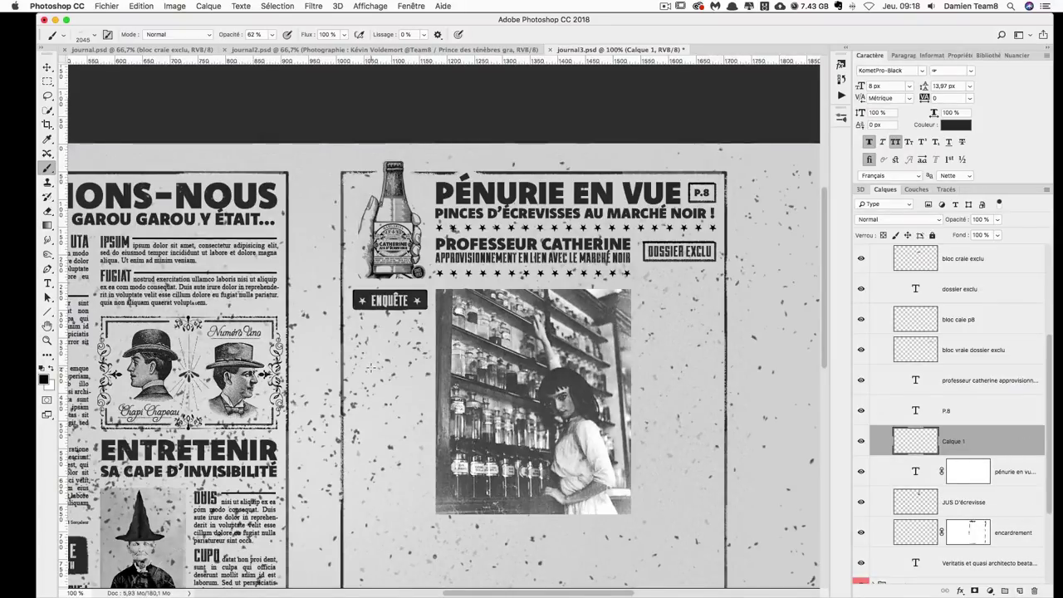
key(ctrl+z)
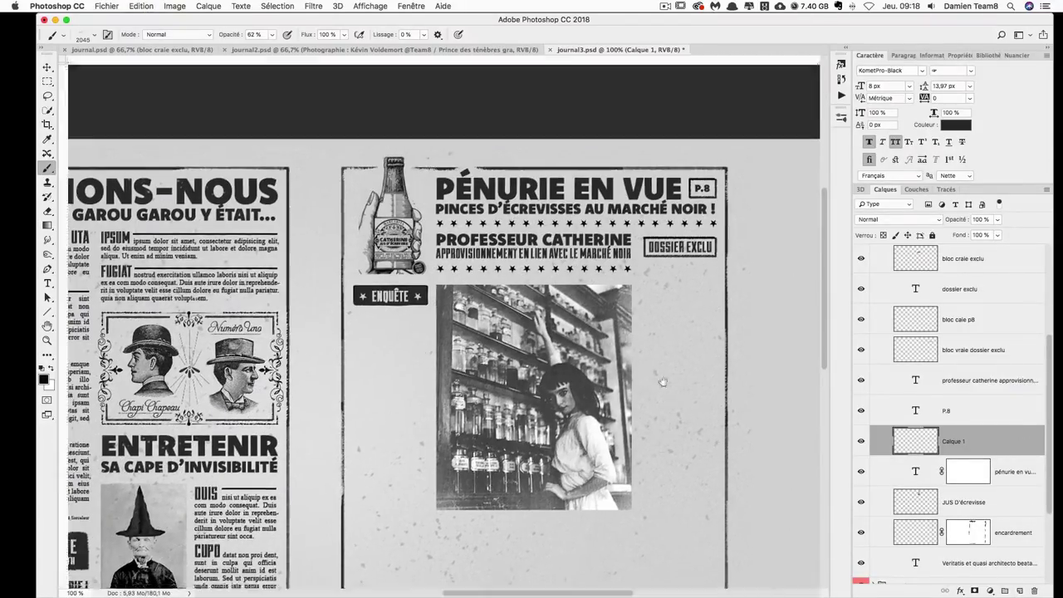
scroll(694, 303, down, 3)
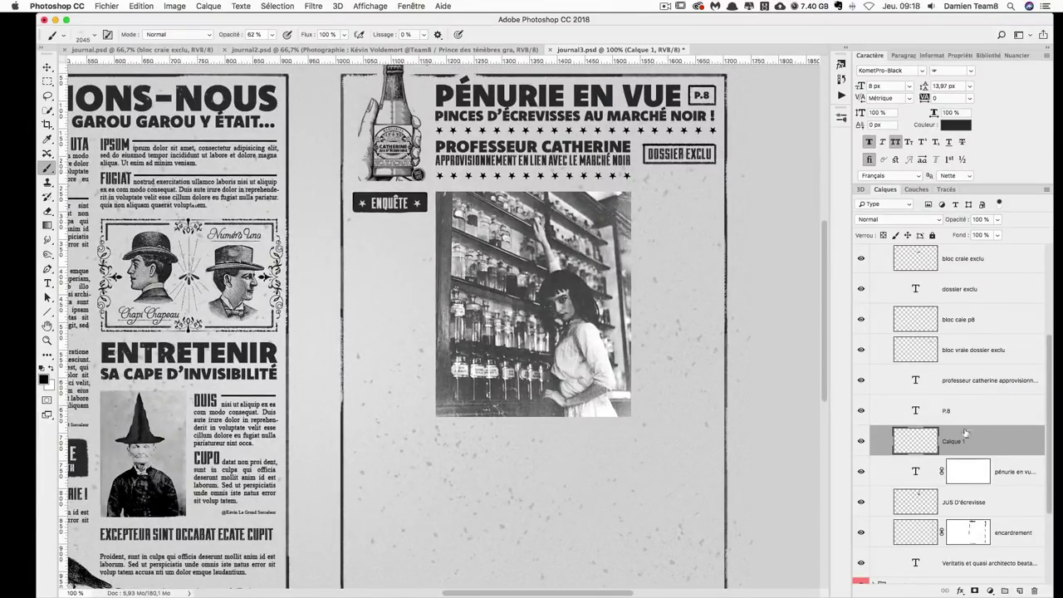
drag(965, 433, 1034, 591)
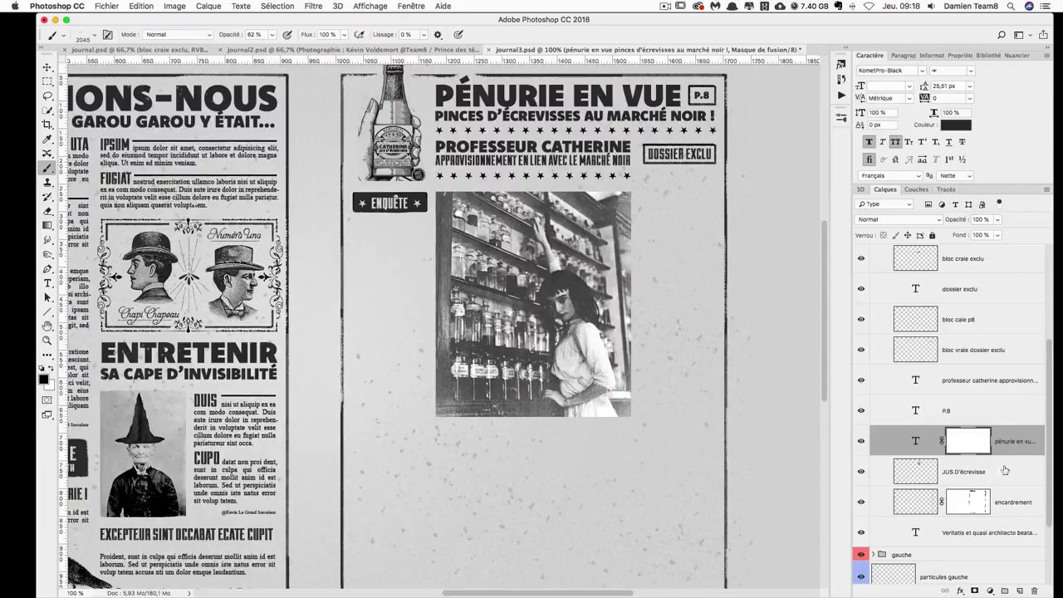
scroll(523, 308, up, 2)
scroll(523, 307, up, 3)
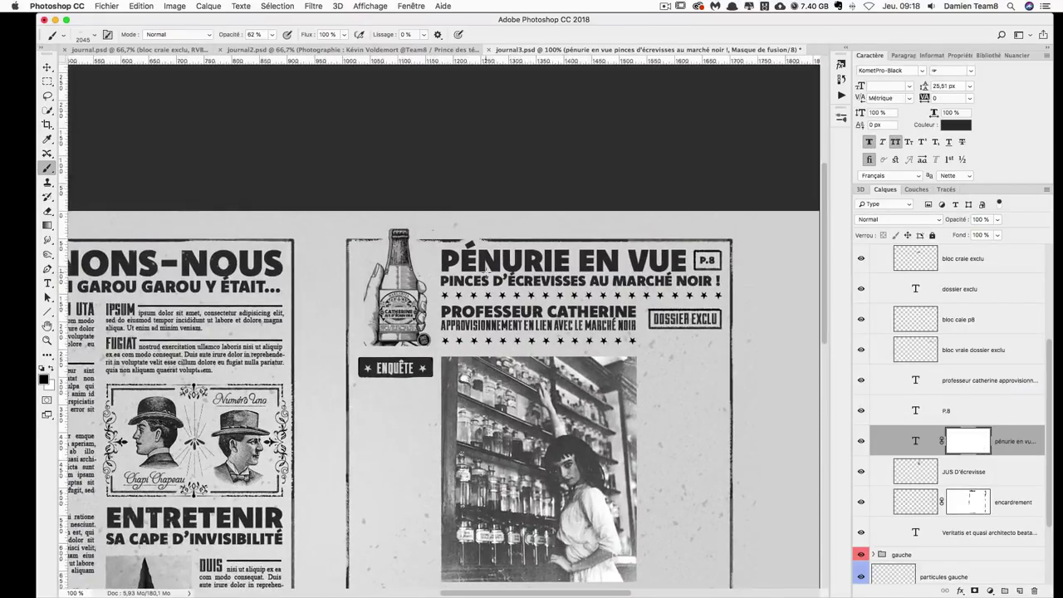
- At 58% opacity and about 524 px, dab faint dust specks left of ENQUÊTE and over the bottle
drag(272, 34, 269, 48)
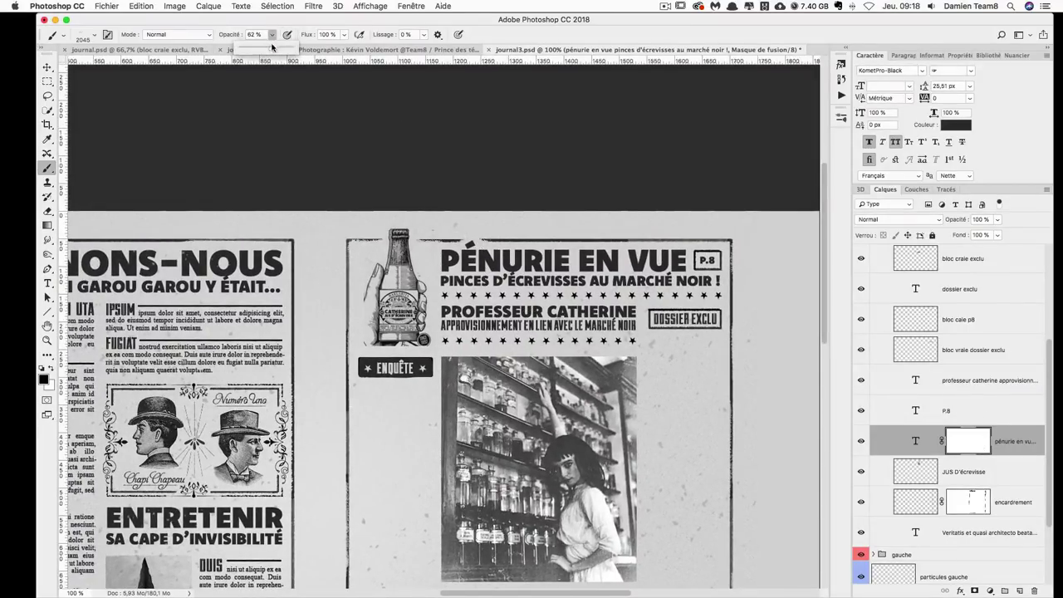
click(472, 259)
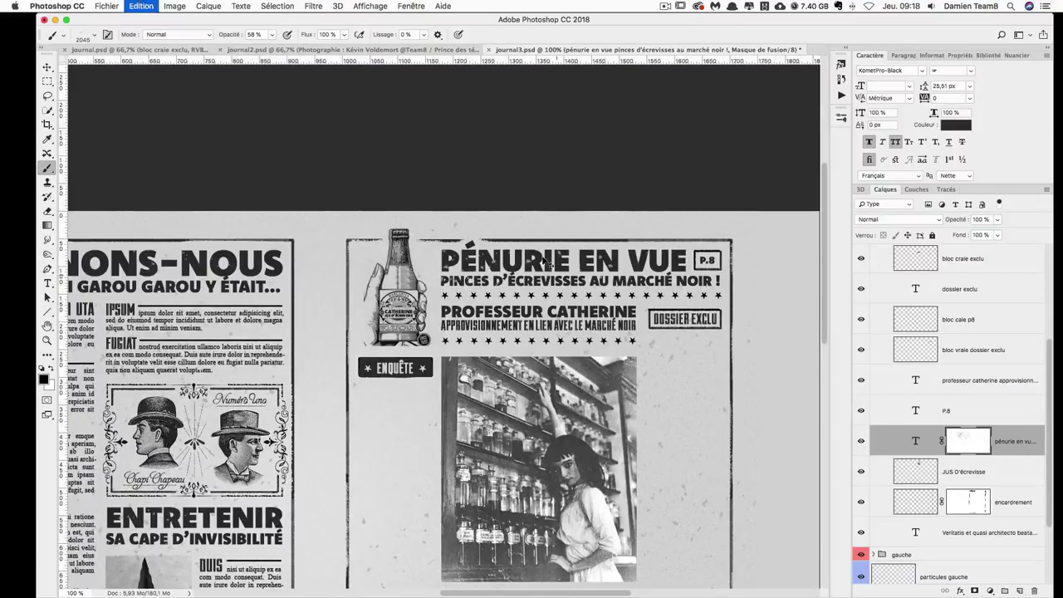
mouse_move(570, 208)
mouse_down()
mouse_move(548, 208)
mouse_move(561, 371)
mouse_move(150, 448)
mouse_up()
key(ctrl+z)
key(ctrl+z)
drag(510, 368, 490, 368)
click(328, 359)
key(ctrl+z)
click(561, 241)
key(ctrl+z)
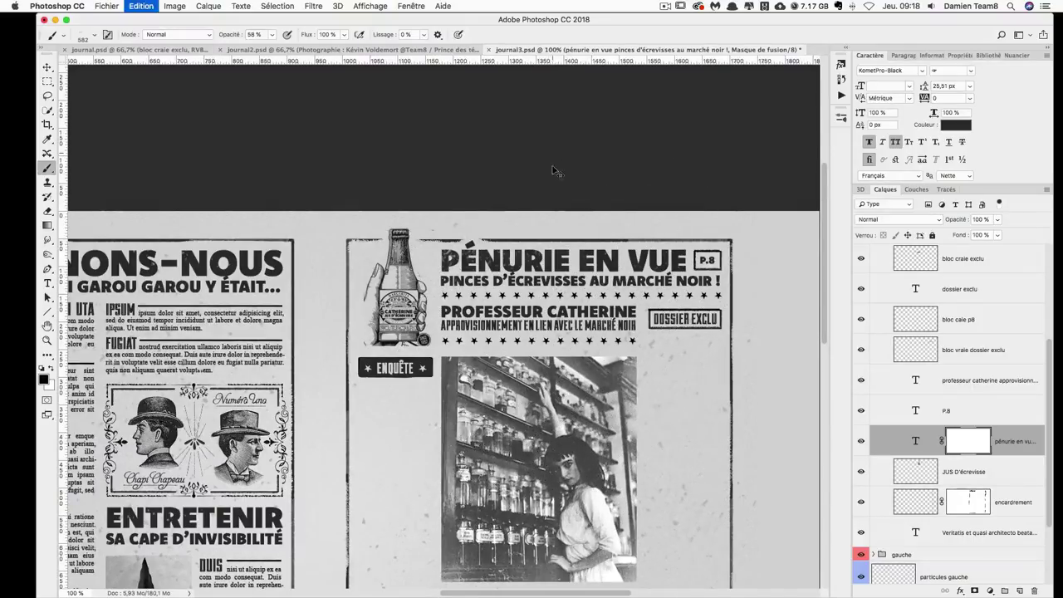
click(365, 348)
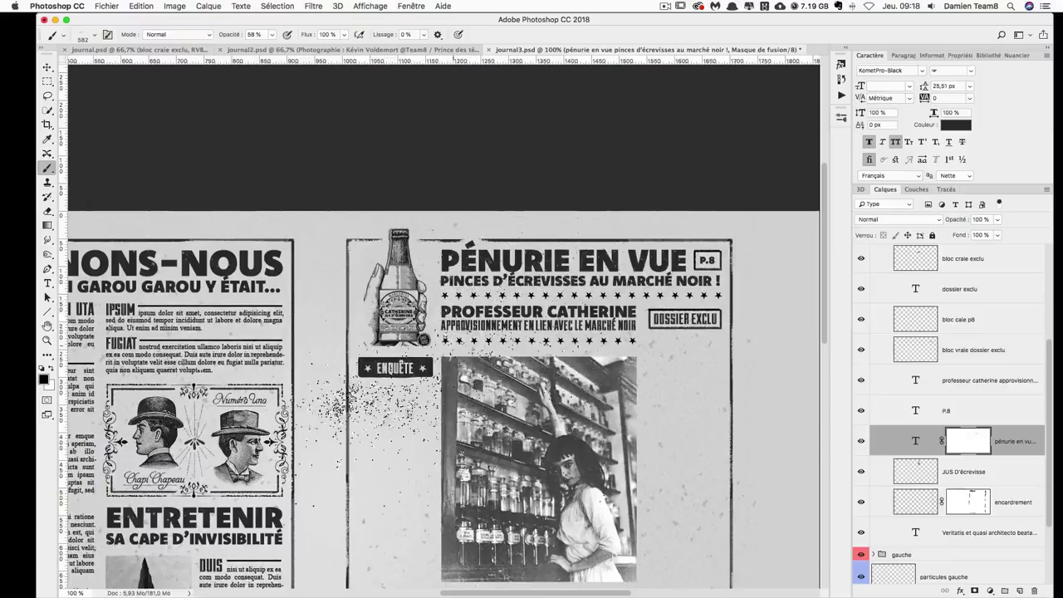
- Select the photo-milieu layer under the central shop photo
mouse_move(550, 427)
mouse_down()
mouse_move(528, 387)
mouse_move(569, 360)
mouse_up()
scroll(443, 332, down, 3)
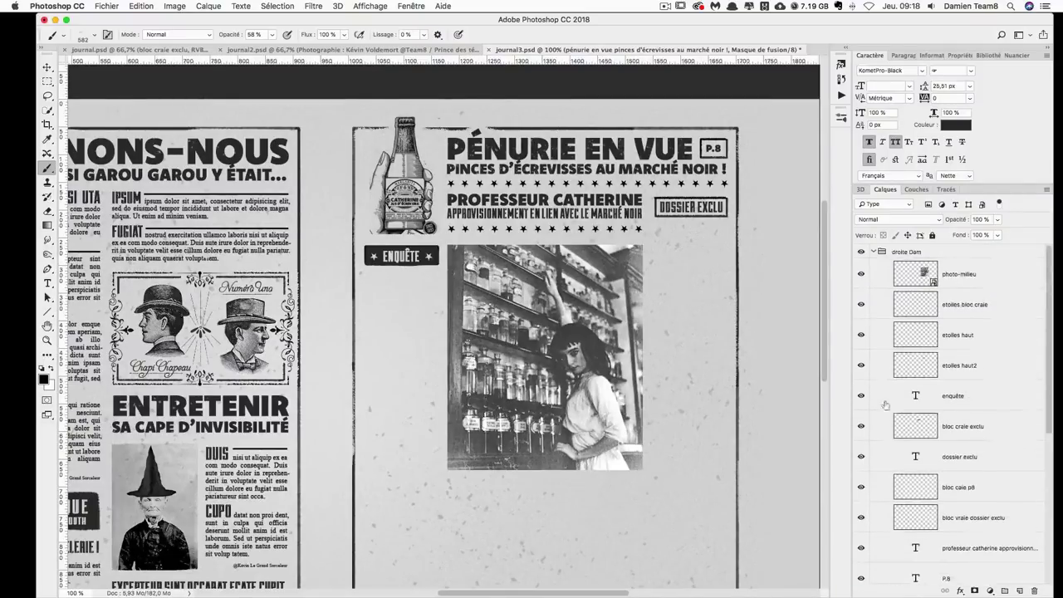
right_click(598, 330)
right_click(598, 331)
click(636, 333)
- Add a layer mask to photo-milieu and load the Kyle crayon brush
click(975, 589)
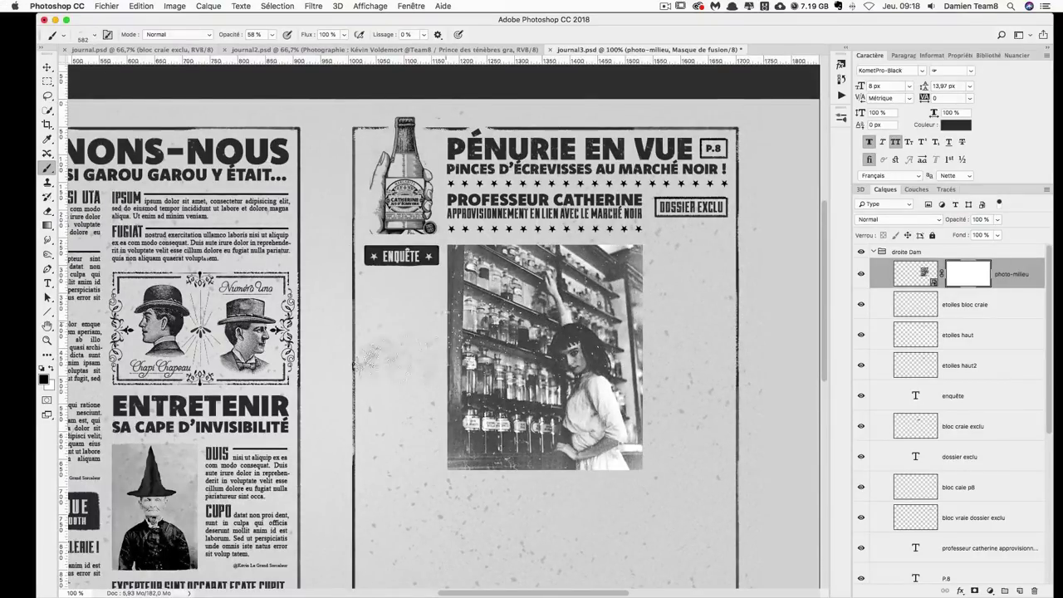
drag(432, 283, 333, 303)
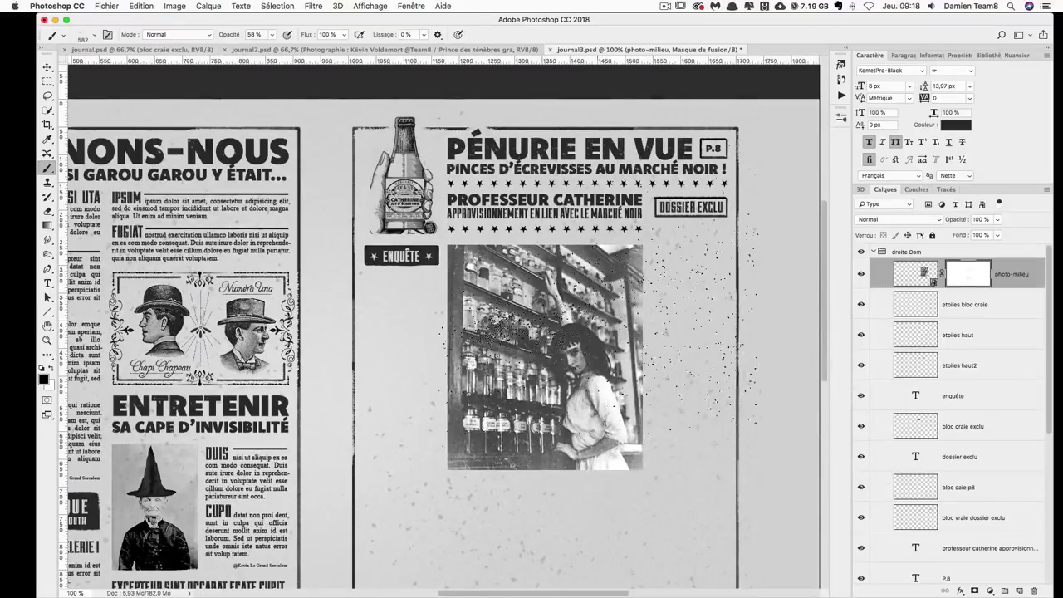
click(85, 37)
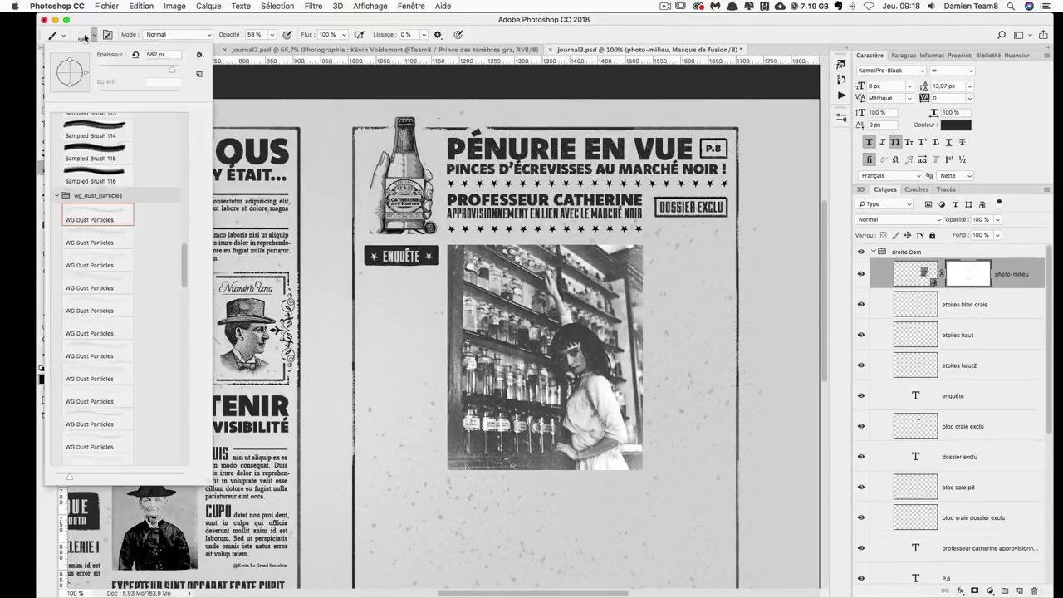
scroll(111, 252, up, 5)
scroll(110, 249, up, 5)
scroll(111, 246, up, 5)
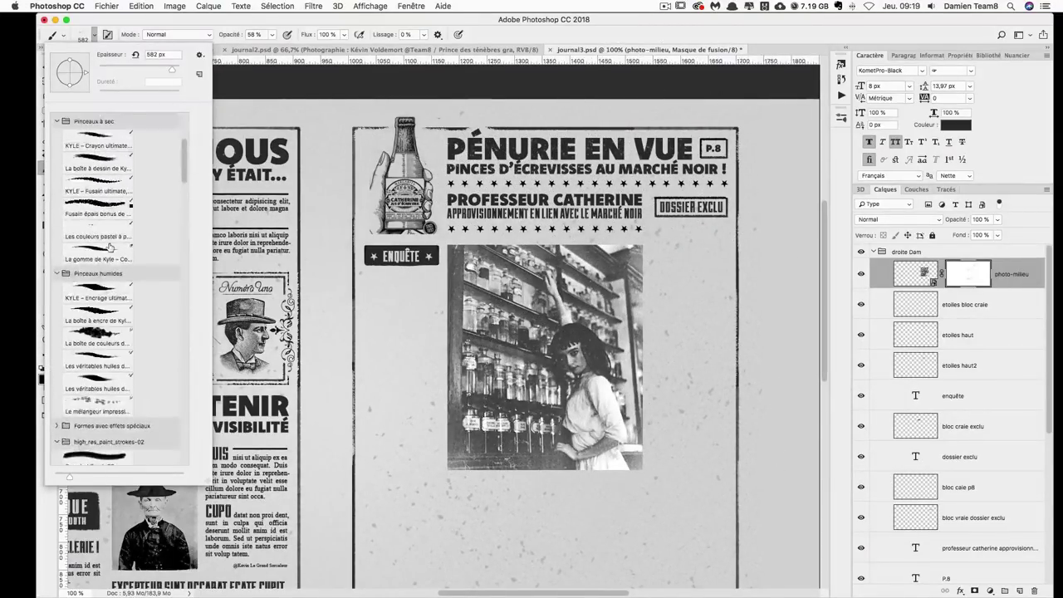
scroll(110, 242, up, 5)
click(107, 200)
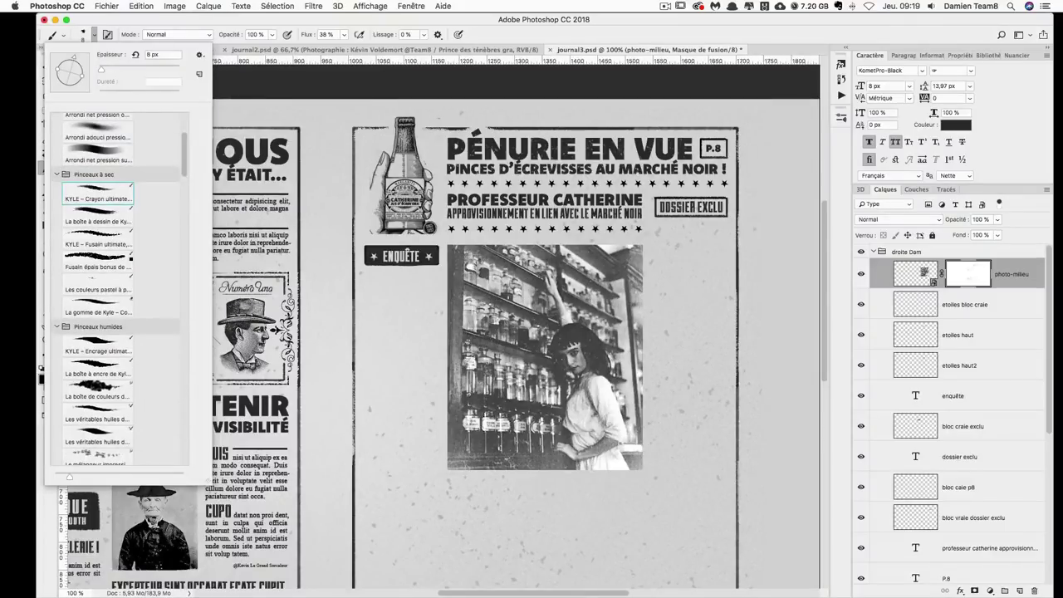
click(543, 279)
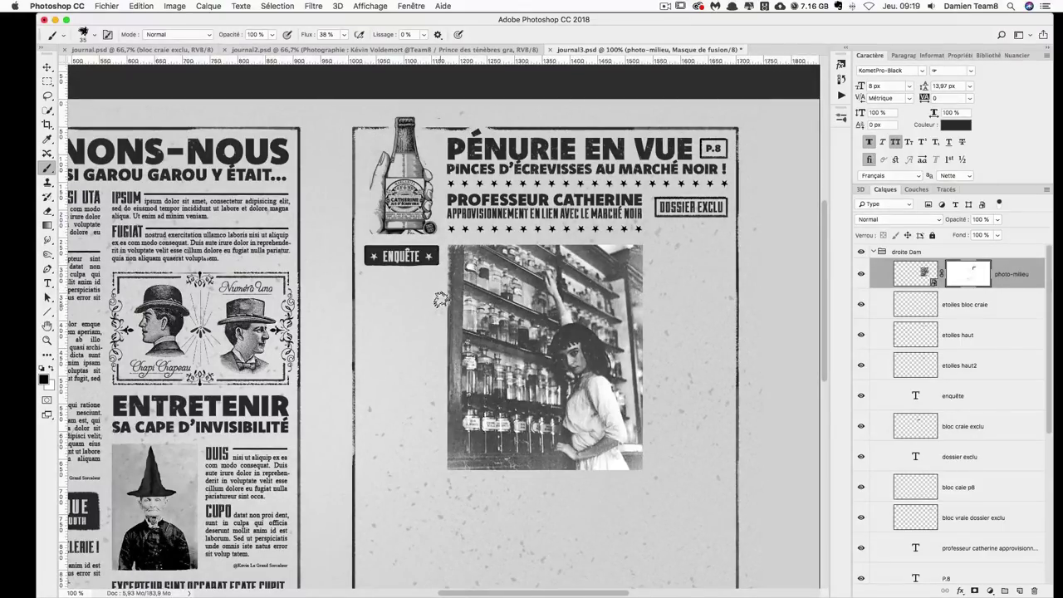
- Mask away more of the photo's top-right edge and reduce the brush to 30 px
scroll(440, 319, left, 2)
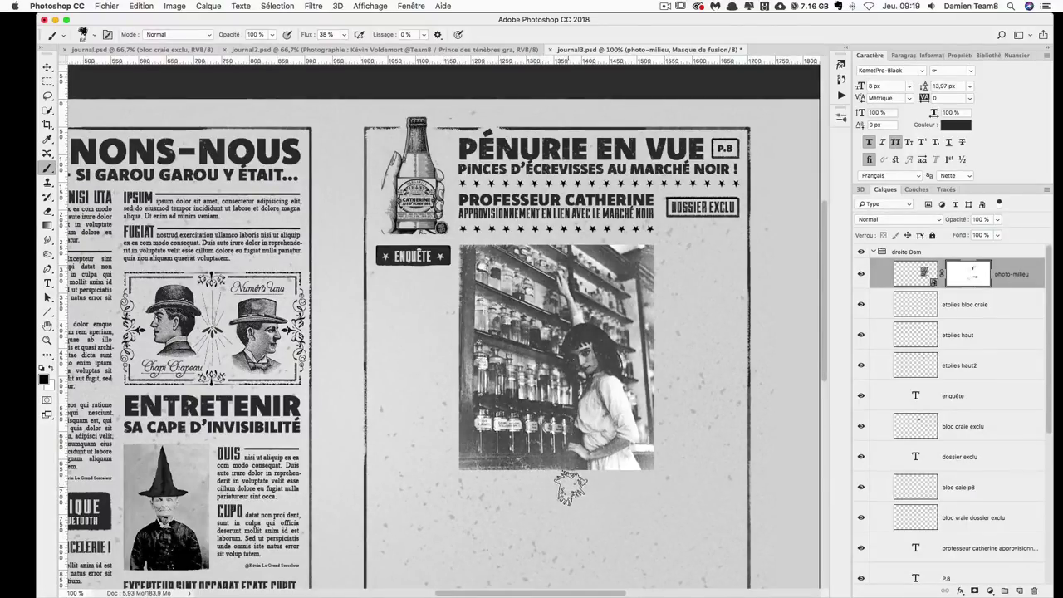
drag(667, 242, 656, 234)
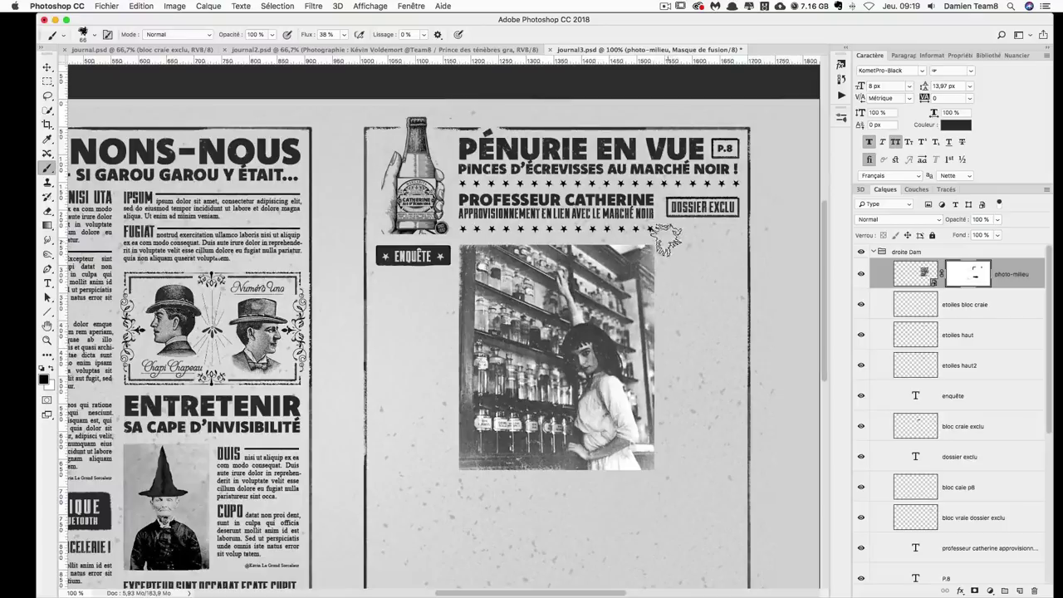
drag(681, 308, 660, 307)
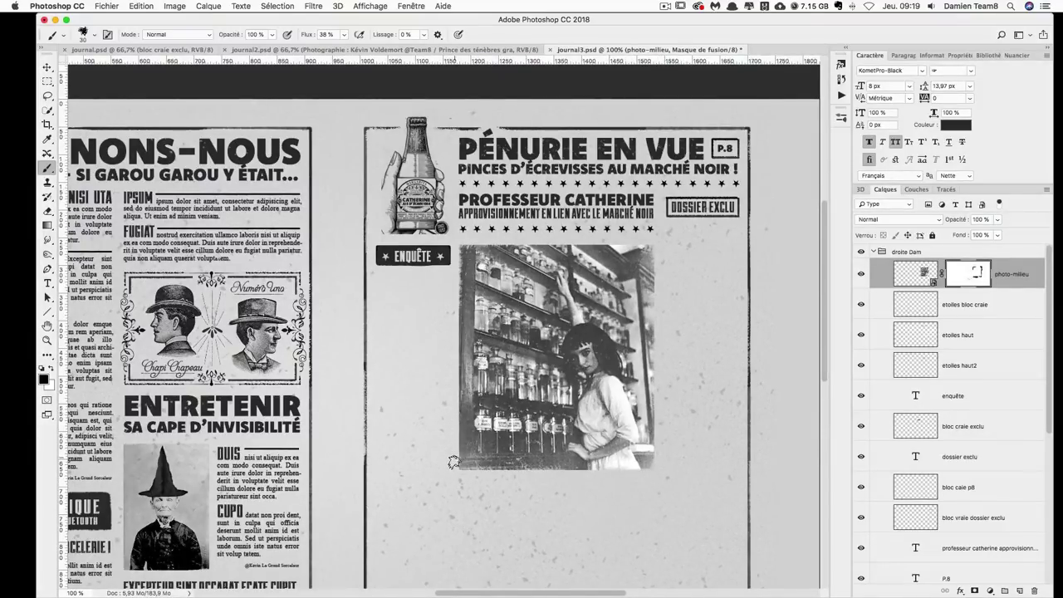
- Try Produit and then Obscurcir blending on the photo-milieu layer, toggling visibility to compare
click(923, 274)
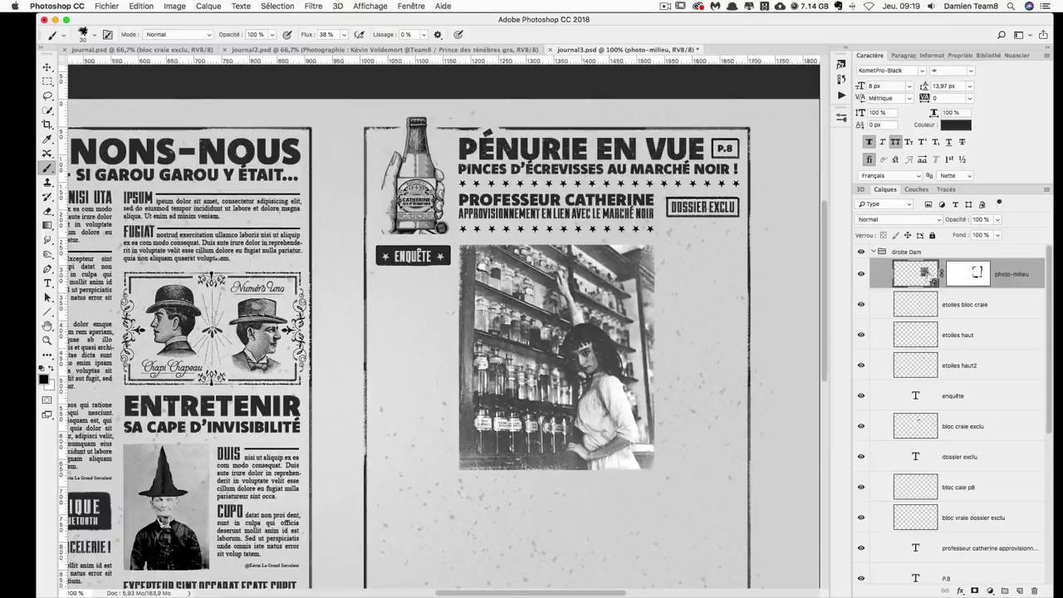
click(879, 220)
click(881, 253)
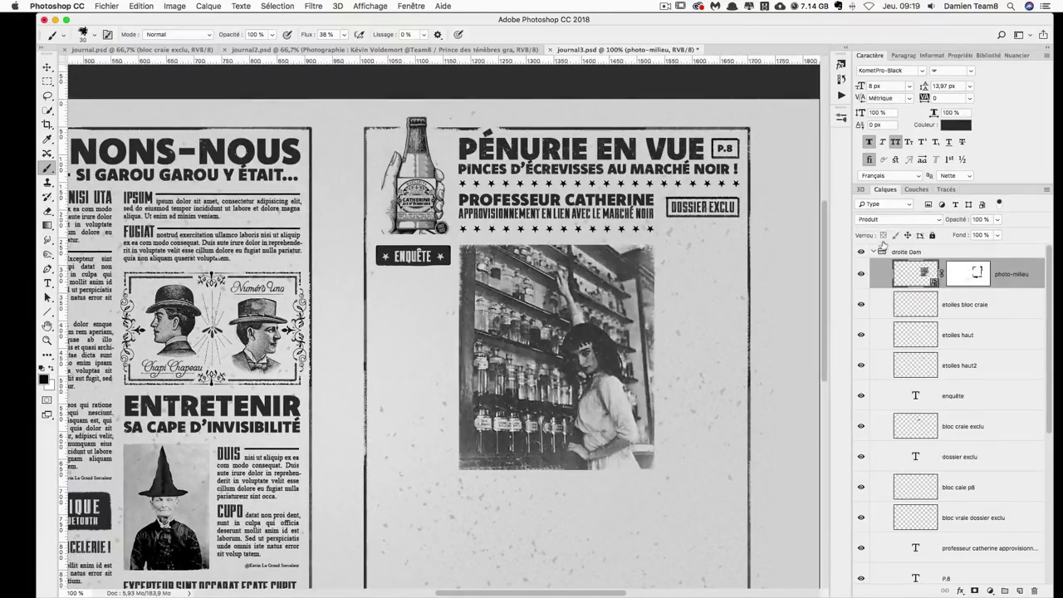
click(882, 220)
click(881, 211)
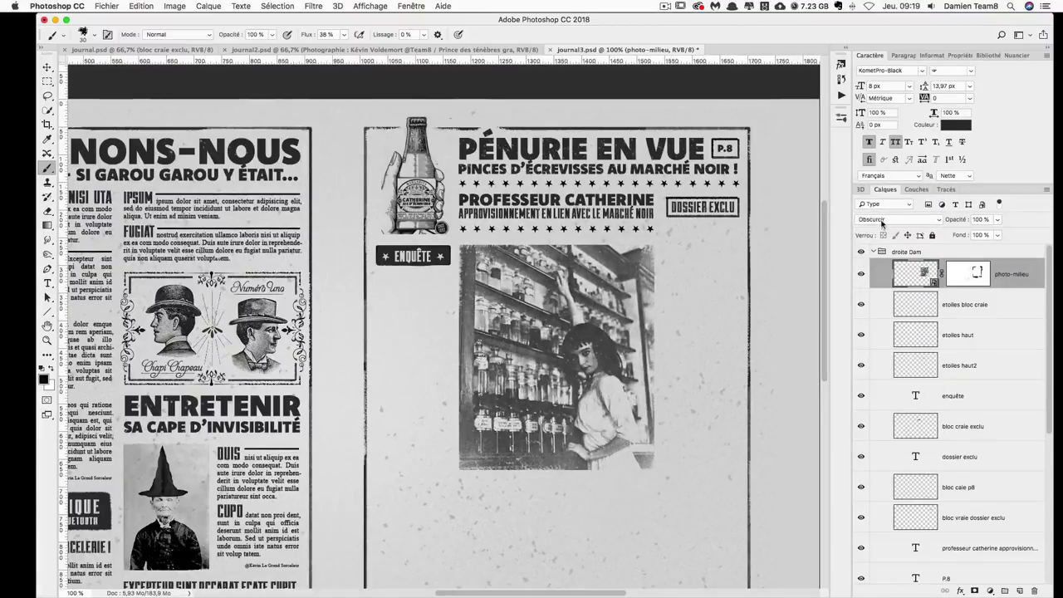
click(864, 274)
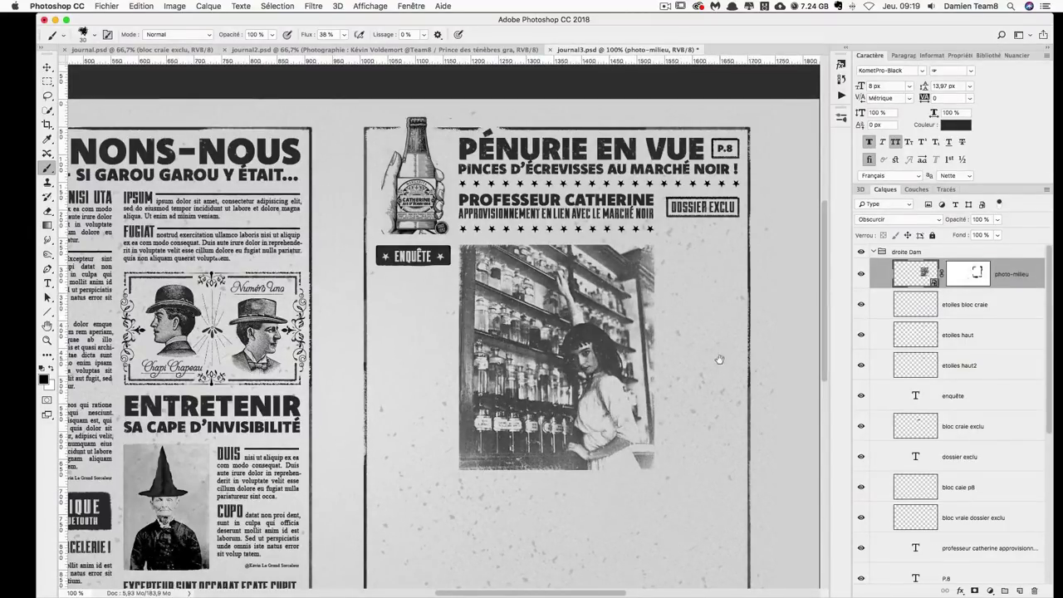
- Revert to Normal, settle on Obscurcir, and zoom out to show both pages
drag(728, 356, 699, 316)
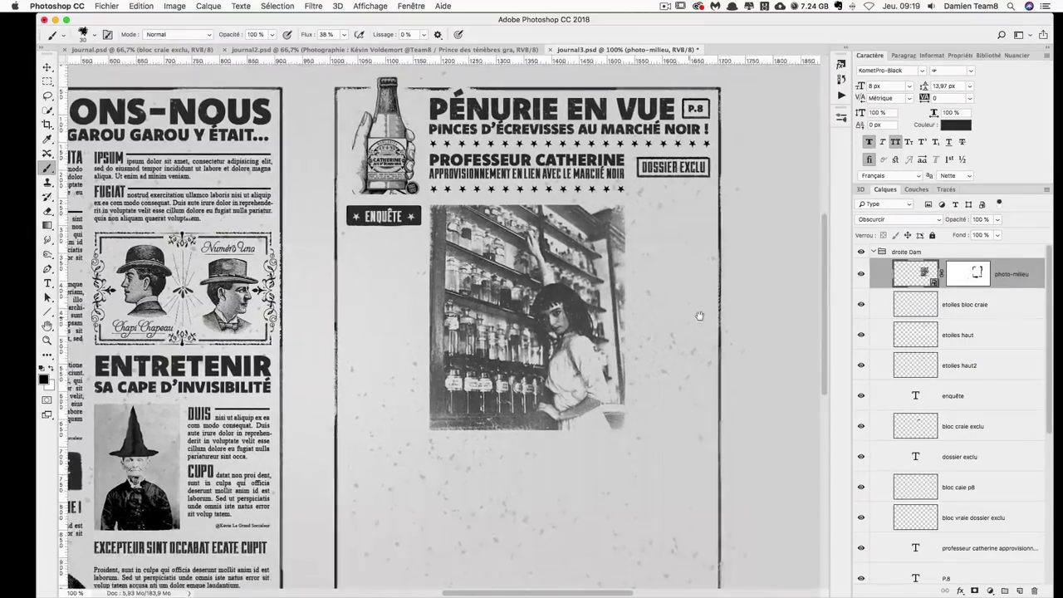
click(880, 221)
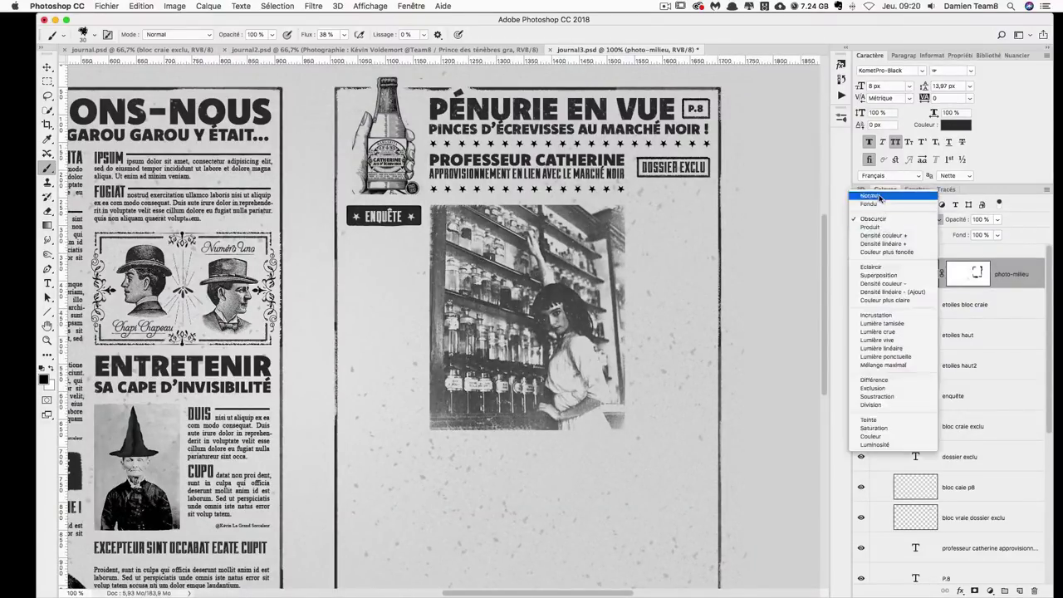
click(881, 196)
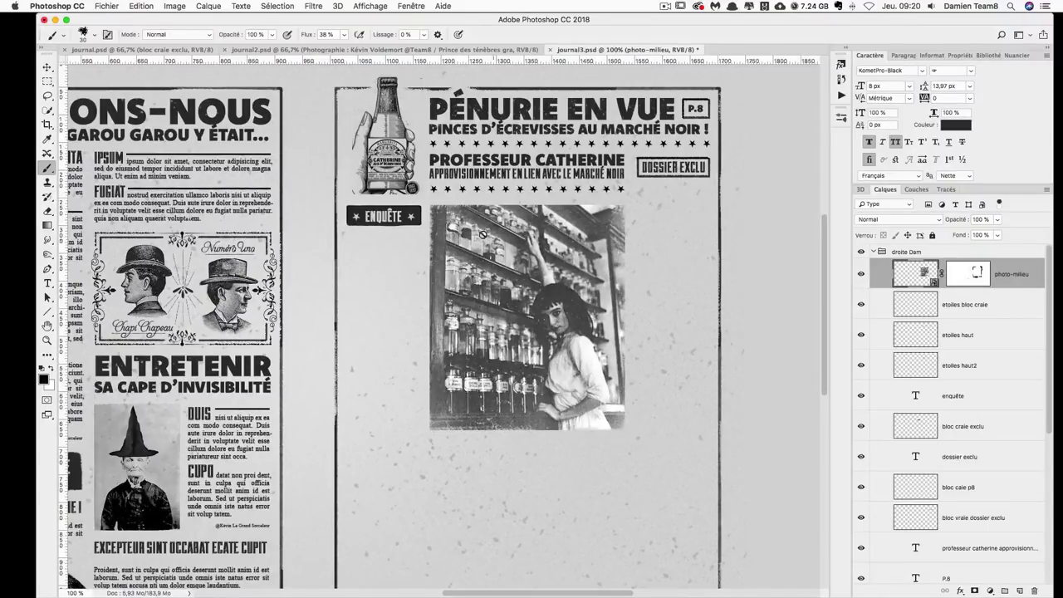
click(888, 219)
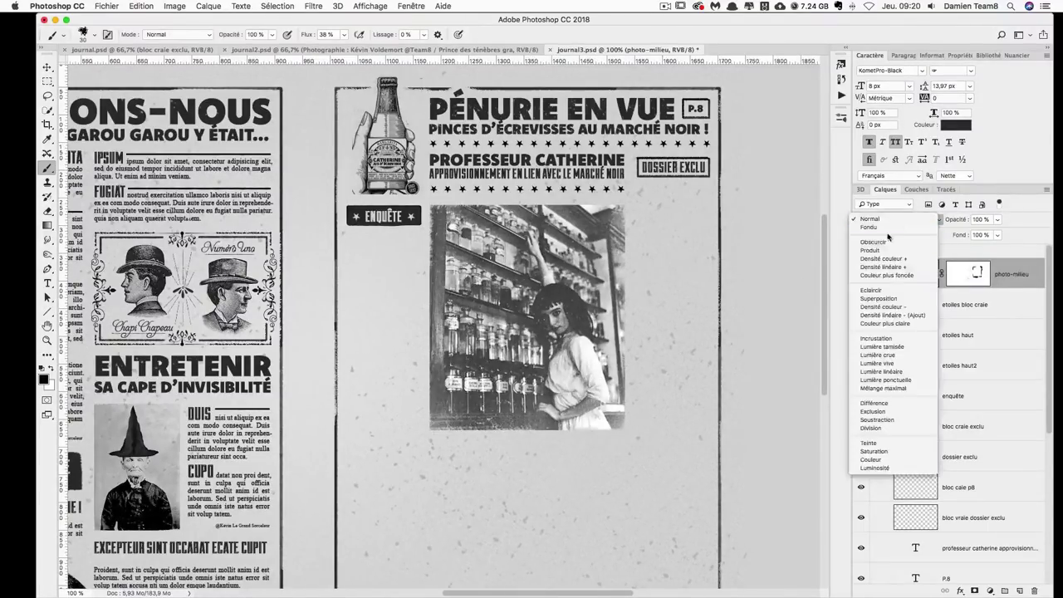
click(891, 239)
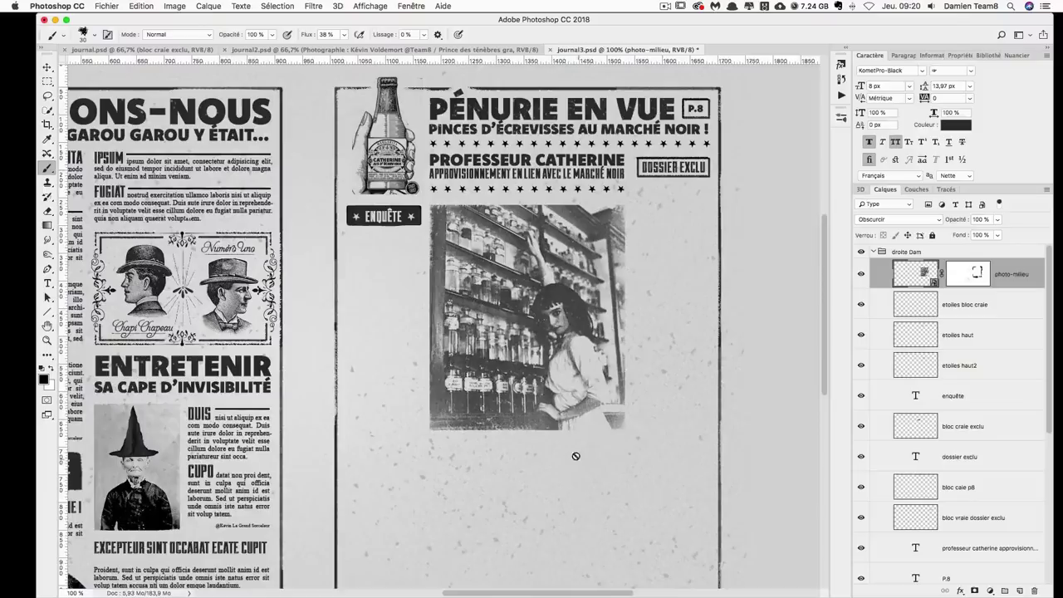
key(super+minus)
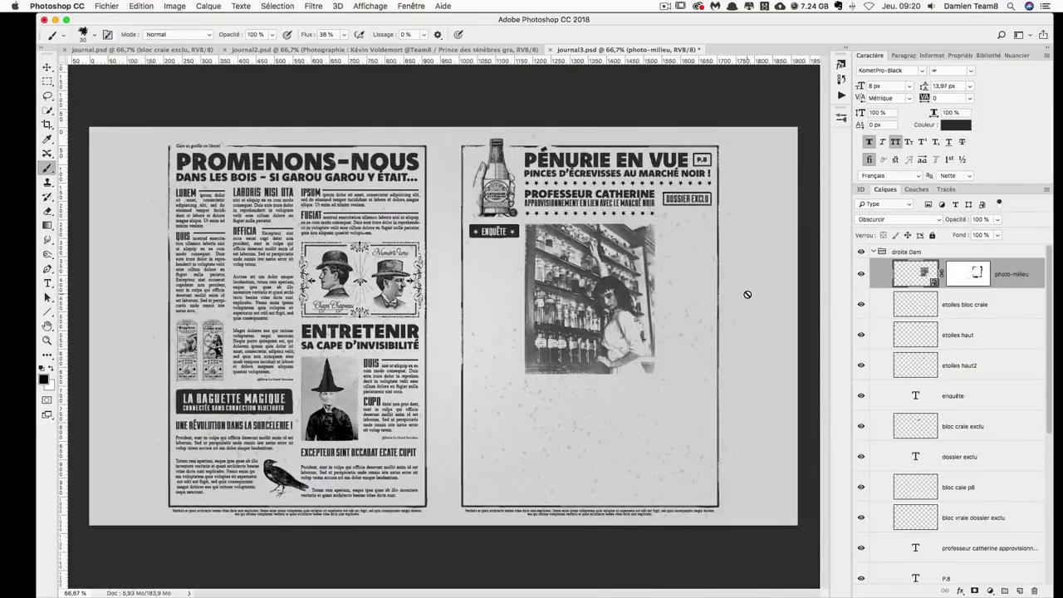
- Add a layer mask to the bloc craie exclu layer
super+right_click(509, 230)
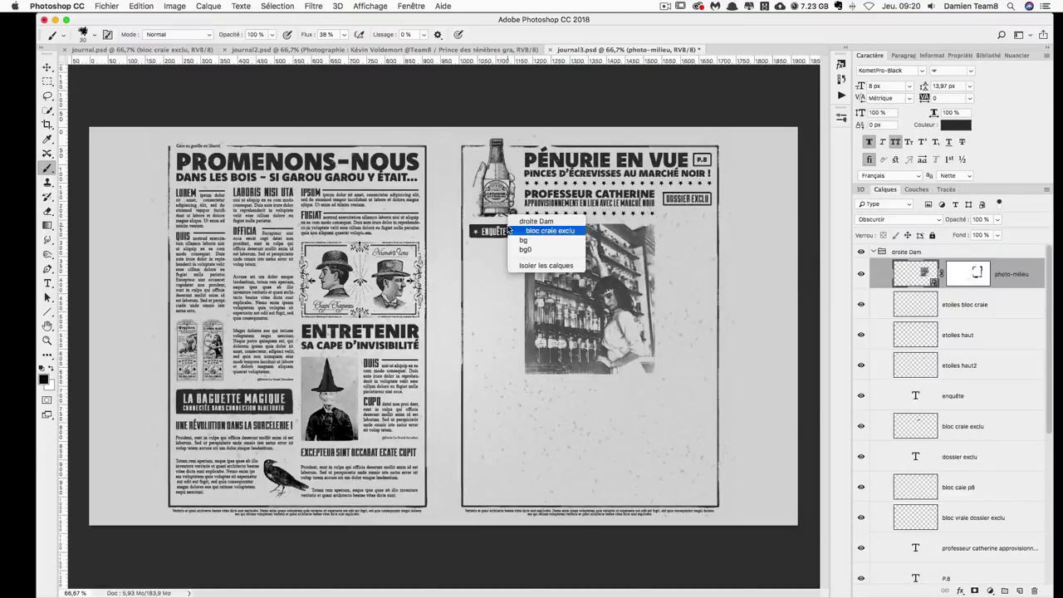
click(532, 231)
click(975, 591)
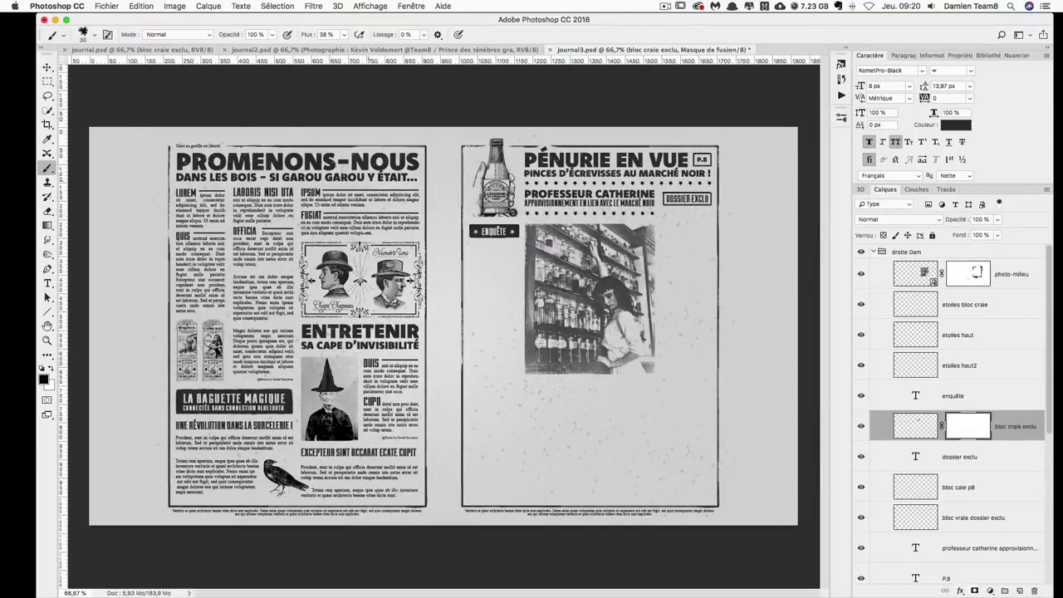
- Stamp dust speckles left of the photo with a smaller WG Dust Particles brush, checking at 100%
click(89, 39)
scroll(104, 366, down, 5)
scroll(104, 366, down, 5)
scroll(103, 339, up, 5)
click(106, 322)
drag(674, 334, 610, 315)
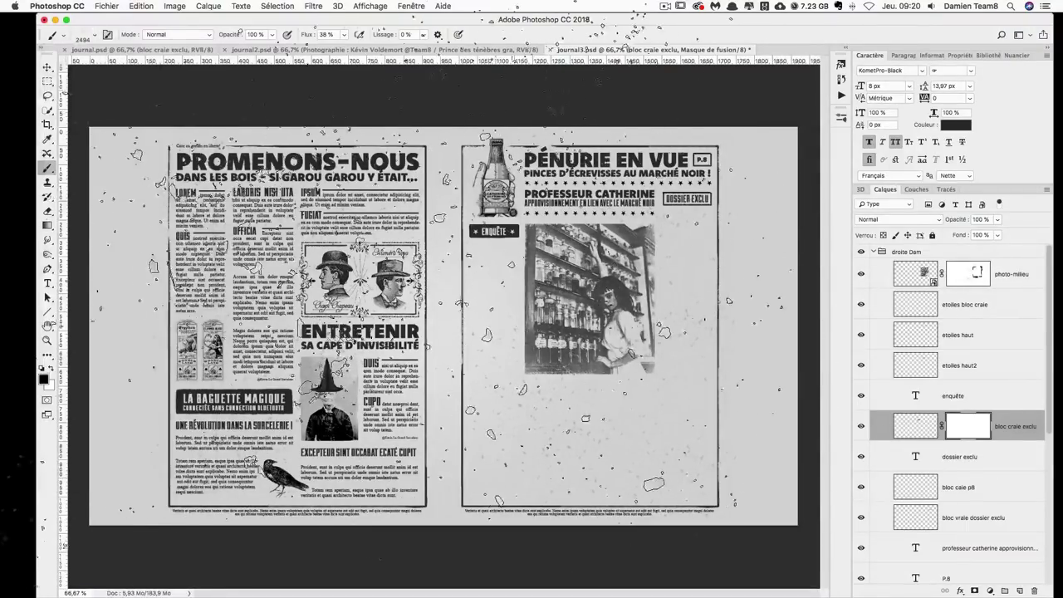
click(481, 287)
key(ctrl+1)
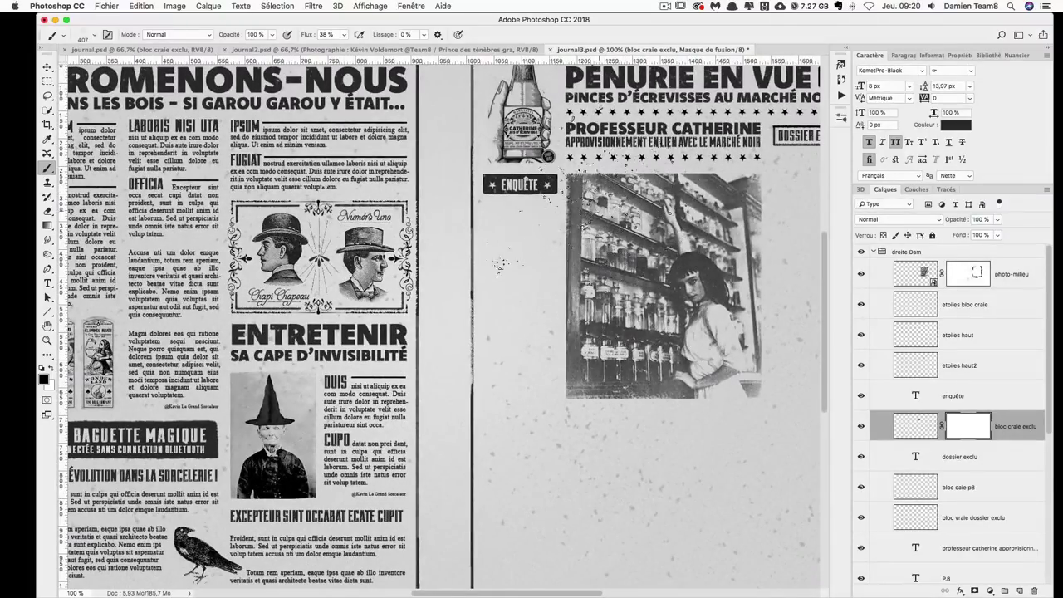
key(ctrl+minus)
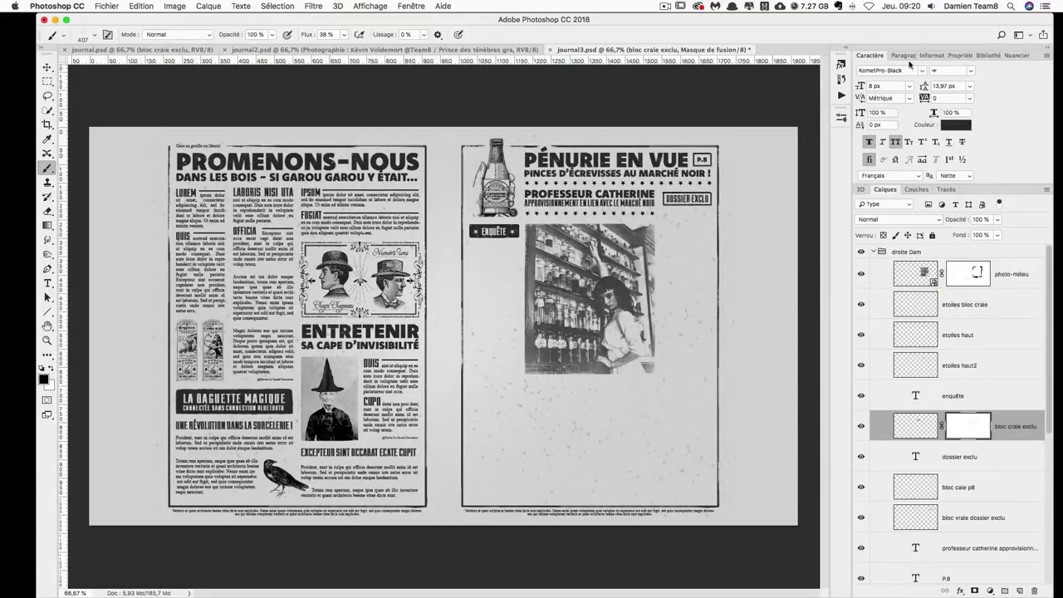
- Show the layout guides and zoom to 100% with the Rectangular Marquee tool selected
key(ctrl+semicolon)
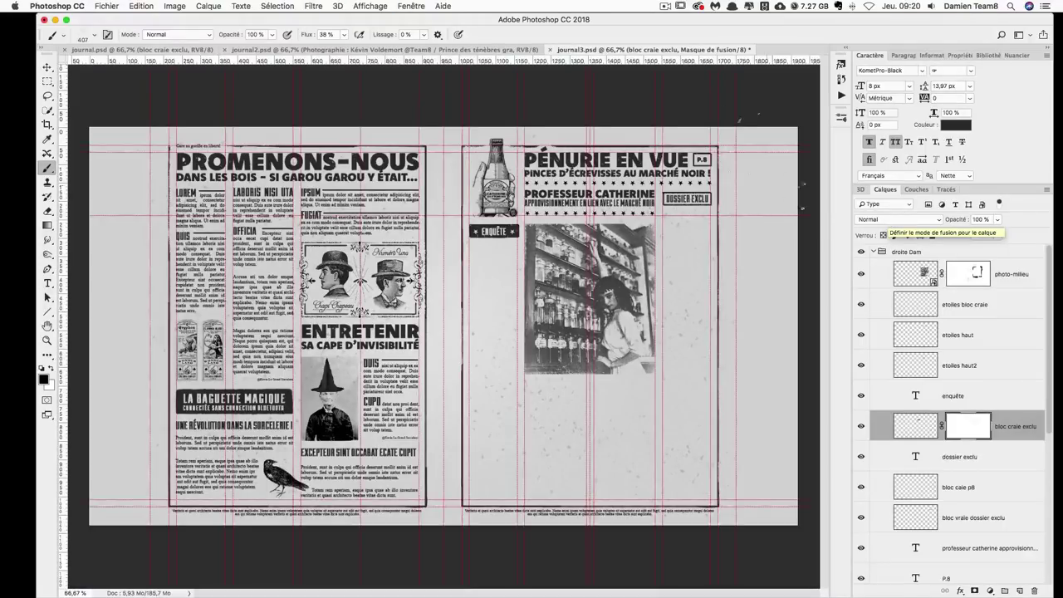
key(ctrl+1)
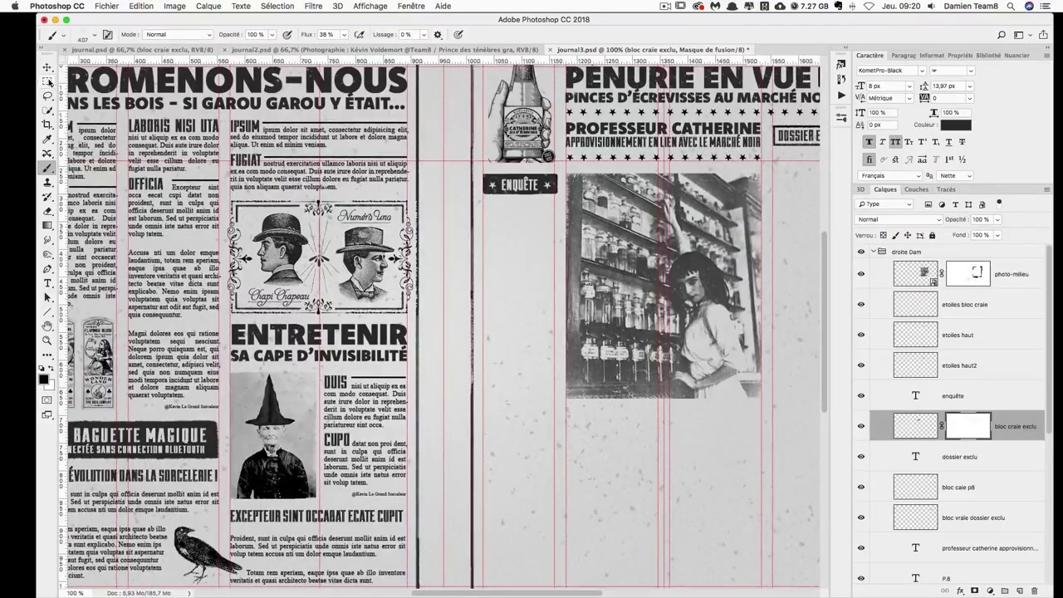
click(47, 81)
scroll(538, 233, right, 5)
scroll(524, 249, up, 1)
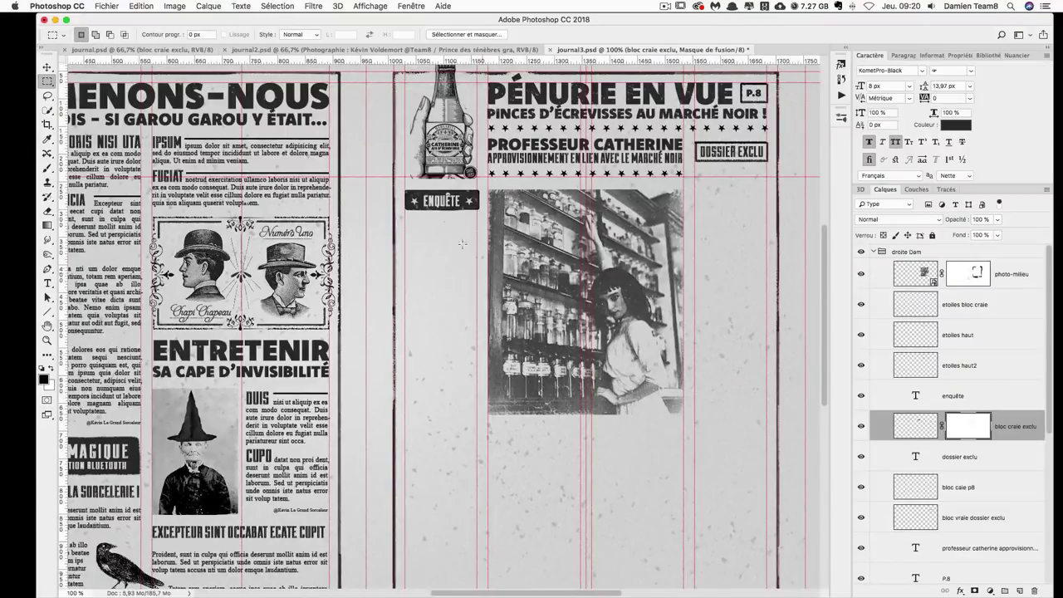
- Measure the empty column below Enquête and the space under the photo with test selections
drag(405, 225, 488, 408)
drag(488, 426, 580, 464)
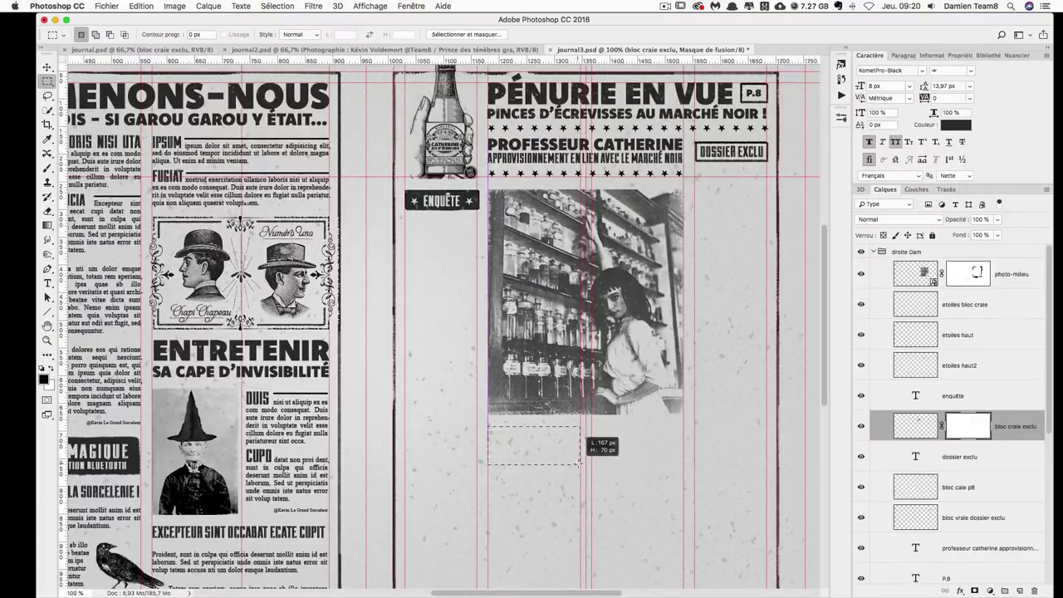
click(701, 469)
drag(701, 469, 773, 466)
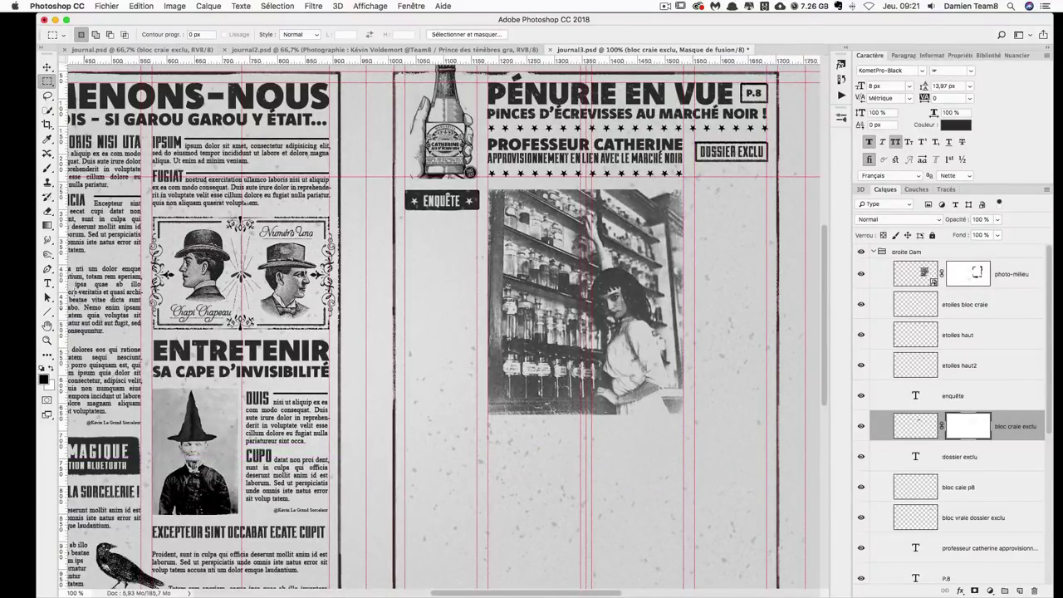
click(48, 284)
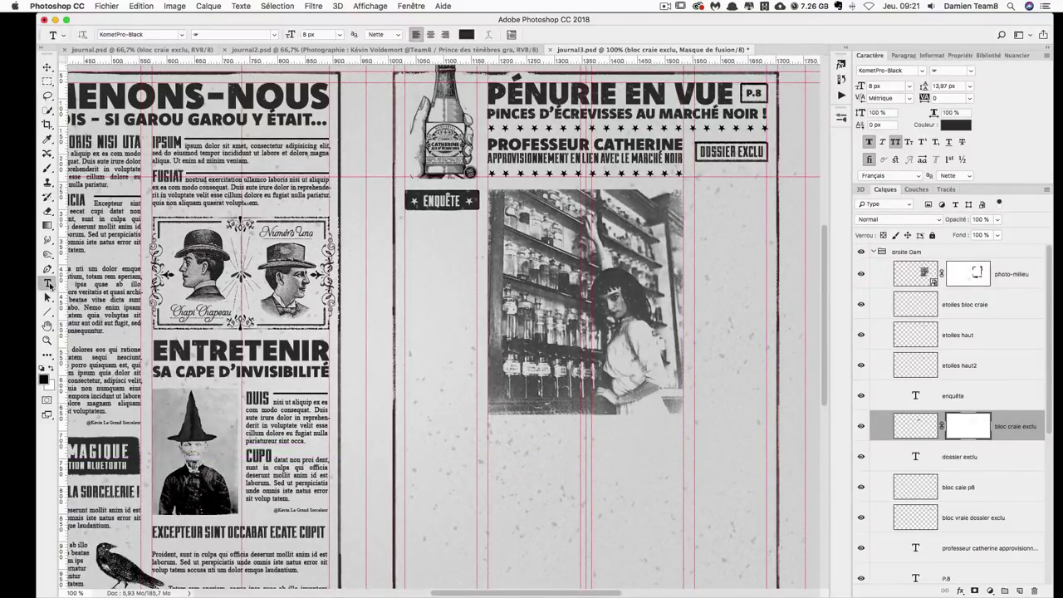
- Draw a text box below Enquête and fill it with Lorem Ipsum placeholder text
click(1024, 278)
mouse_move(404, 222)
mouse_down()
mouse_move(477, 454)
mouse_move(476, 487)
mouse_up()
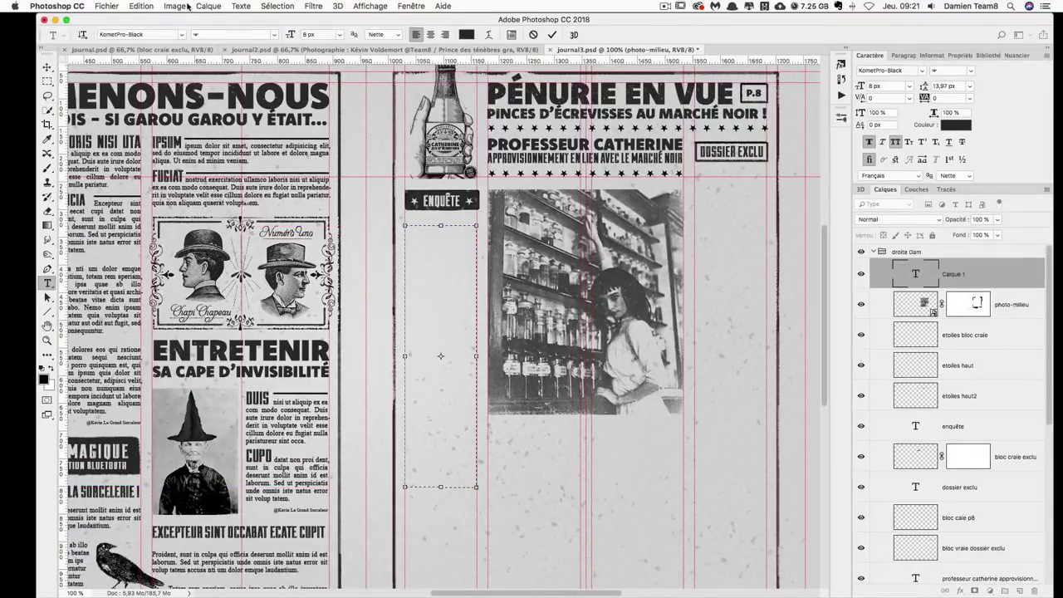
click(245, 7)
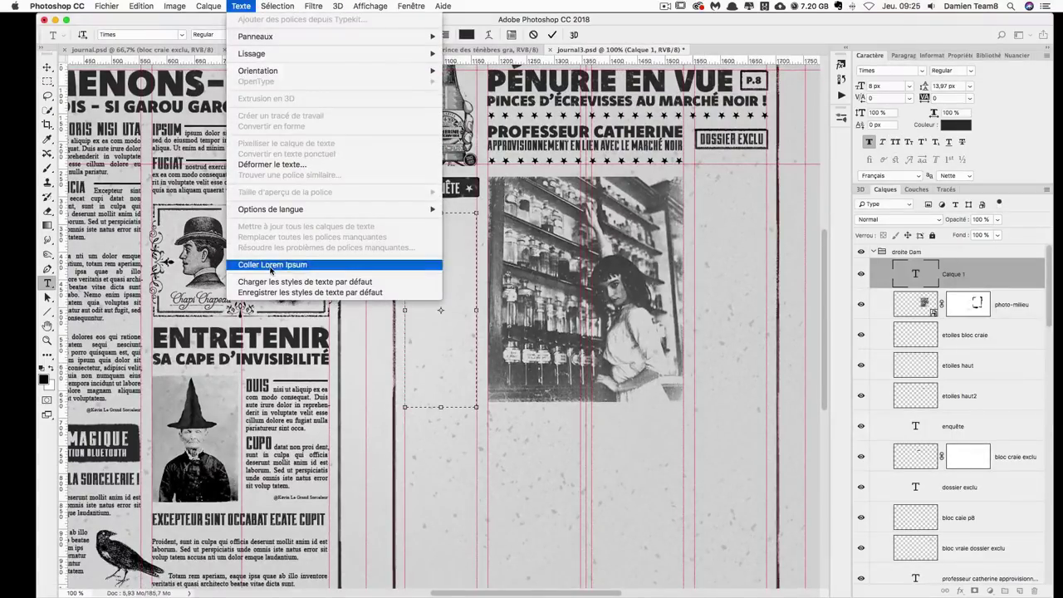
click(272, 264)
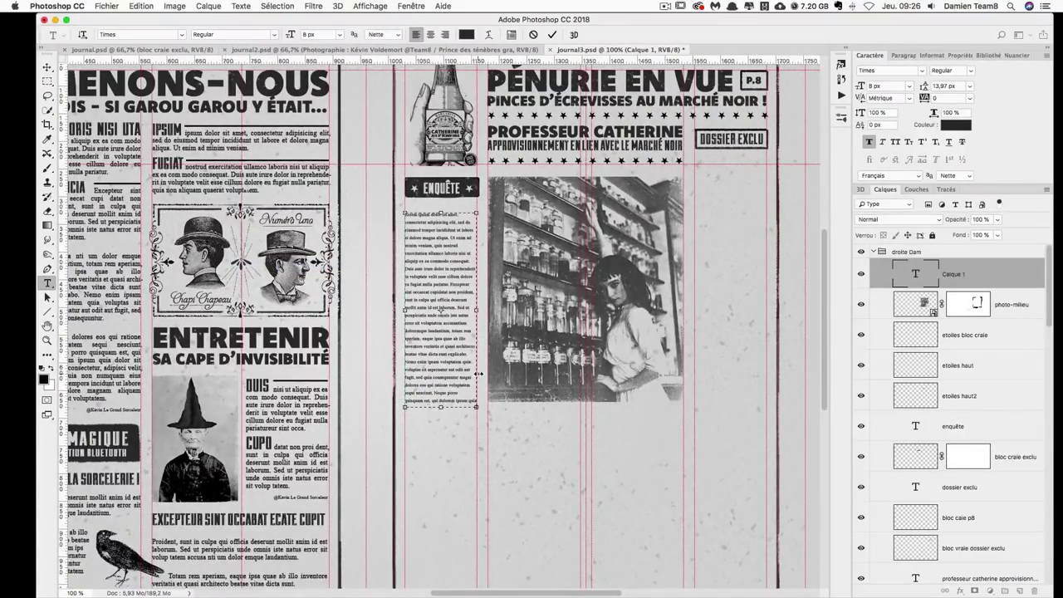
drag(441, 409, 439, 448)
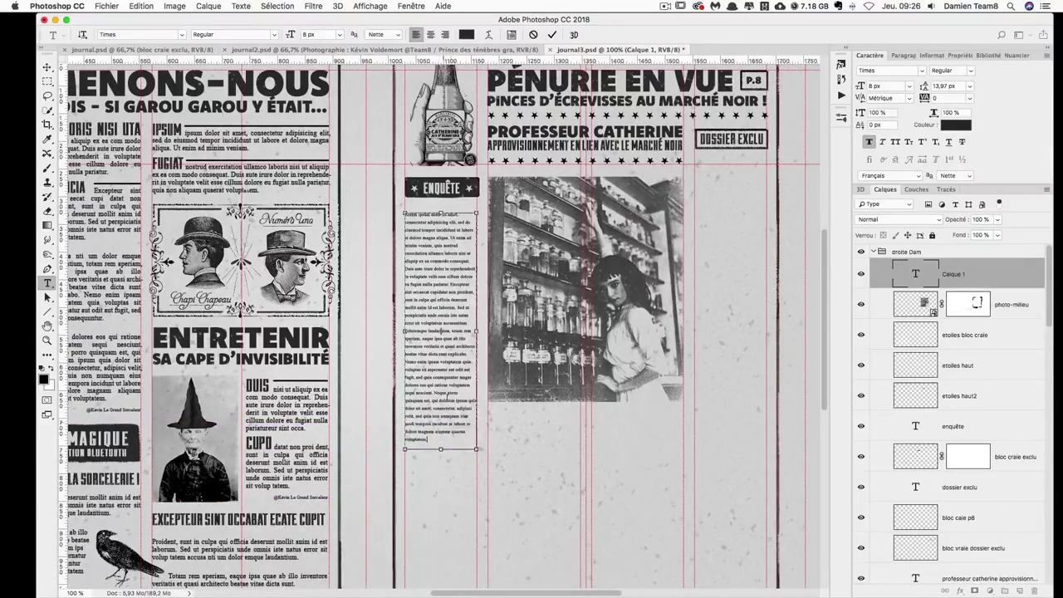
key(super+a)
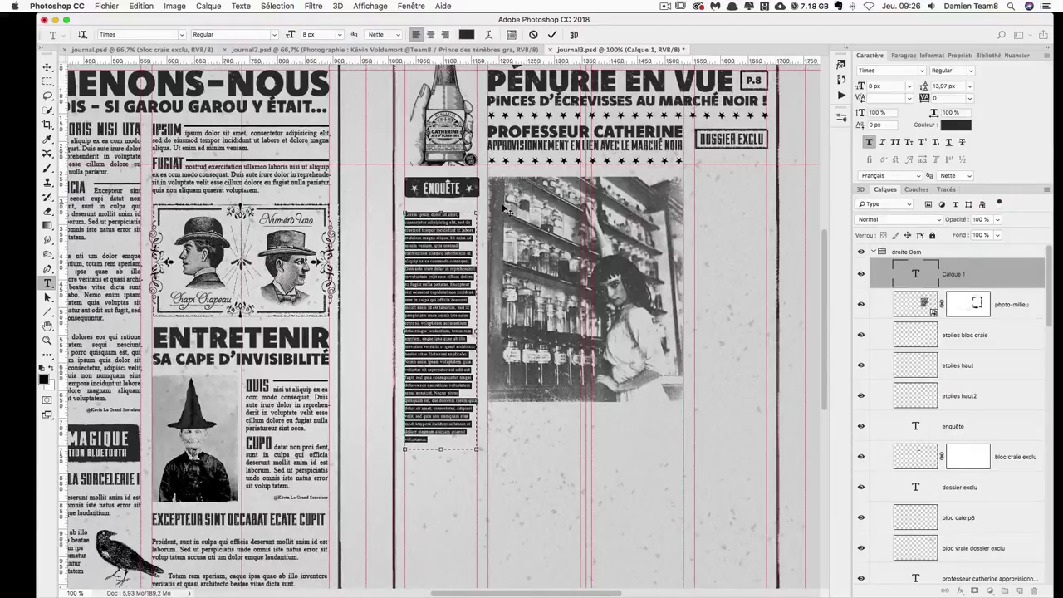
- Format the column text as Times New Roman, 12 px with 14 px leading
click(884, 70)
text(times)
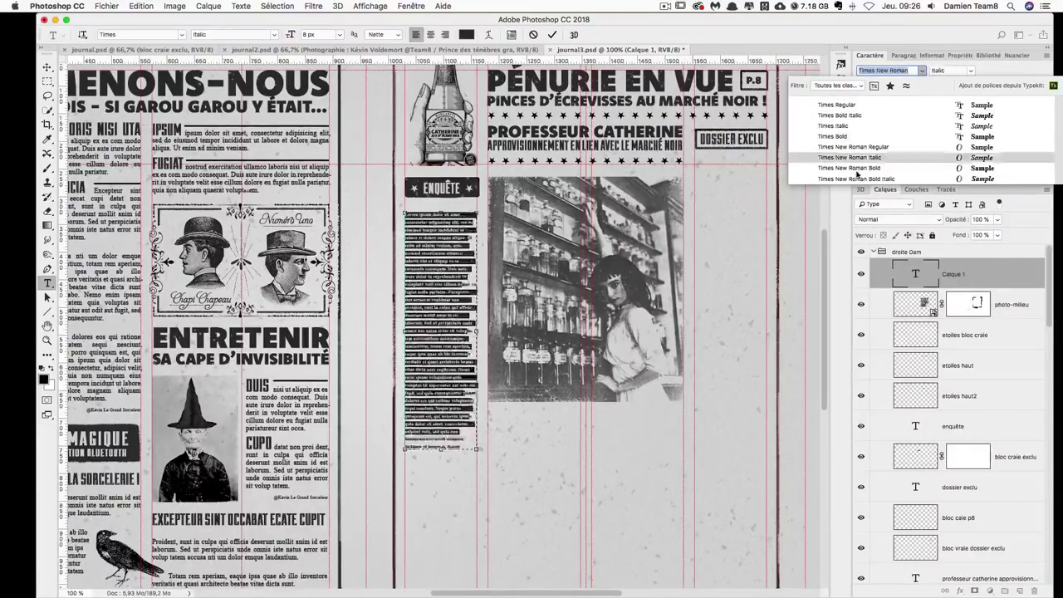
click(853, 151)
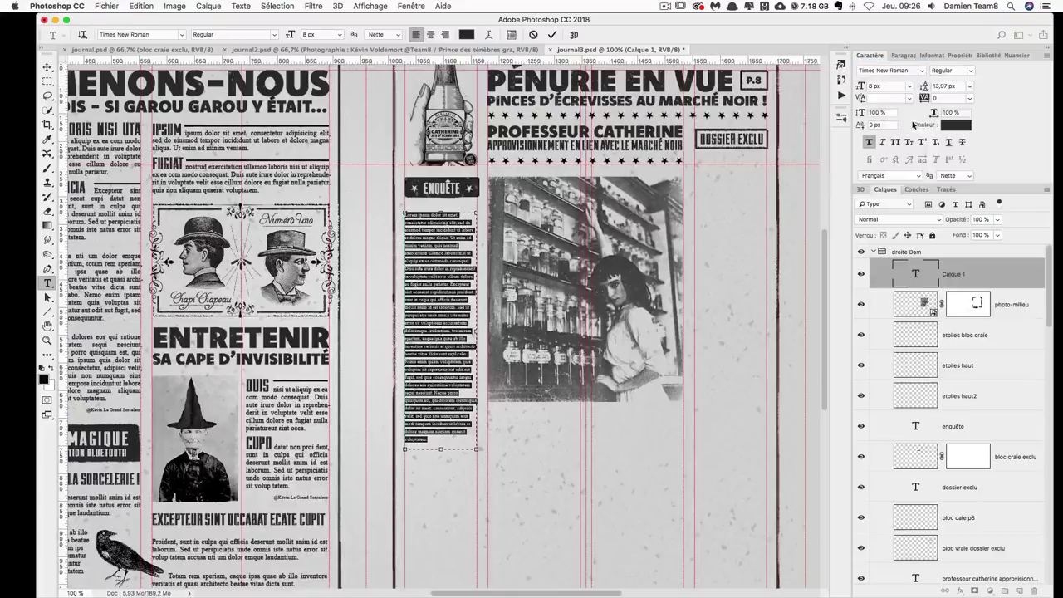
key(Tab)
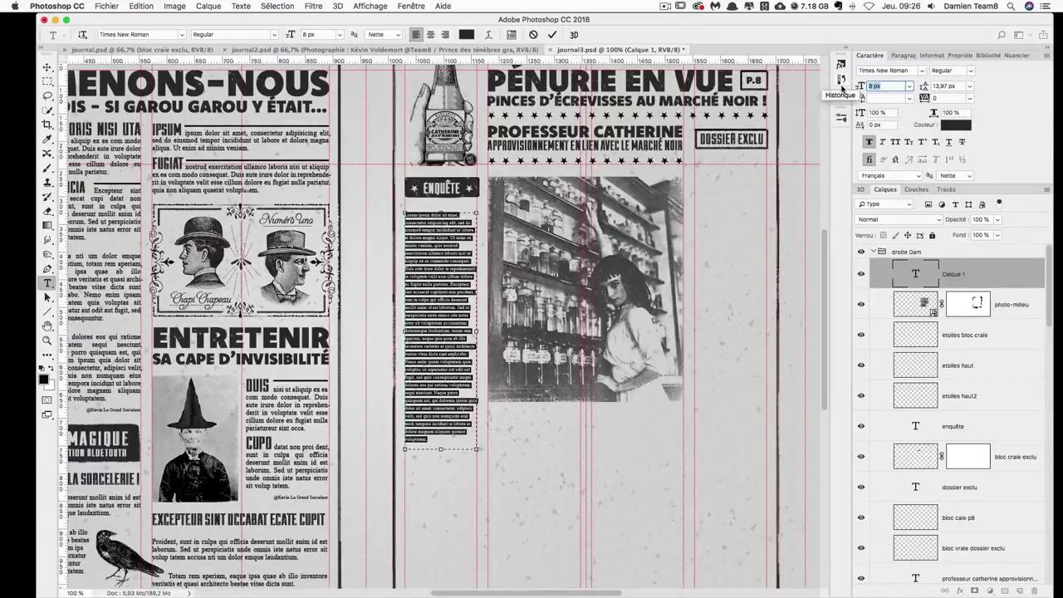
text(12)
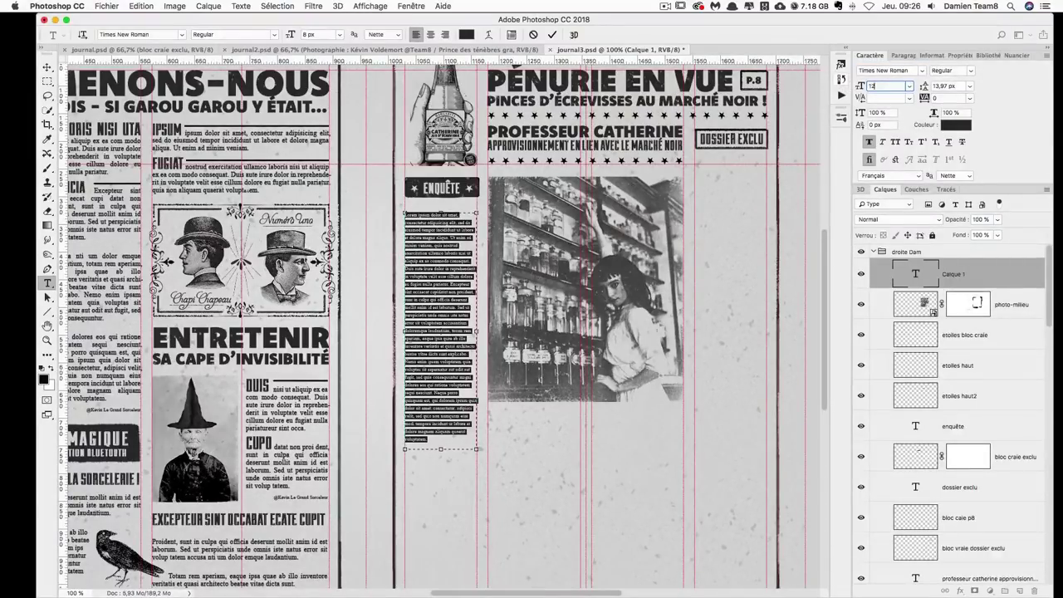
key(Return)
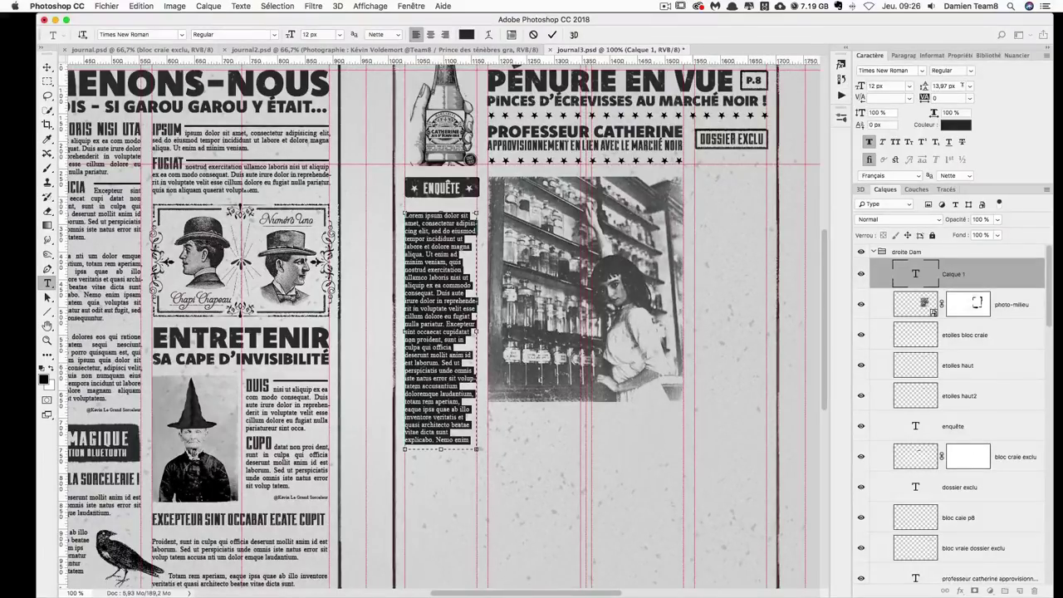
click(945, 85)
text(14)
key(Return)
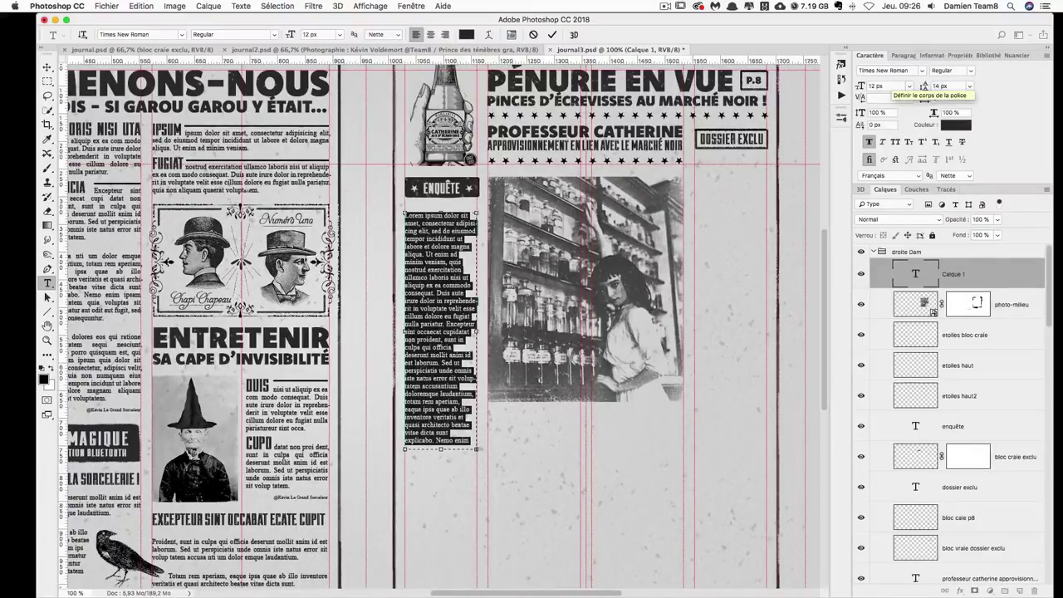
- Commit the column text and start editing the PÉNURIE EN VUE headline
click(444, 265)
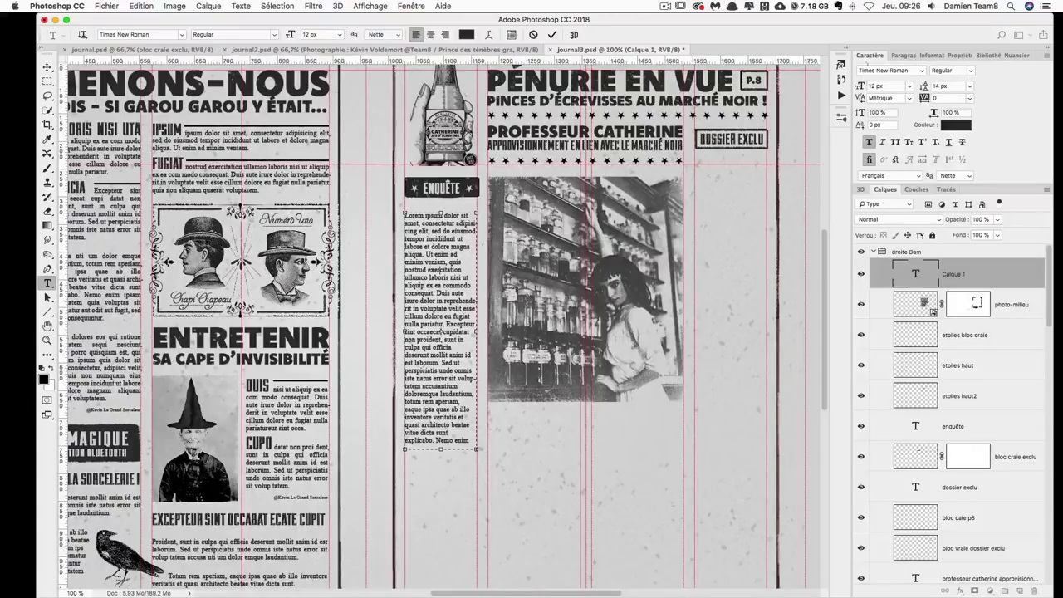
click(48, 67)
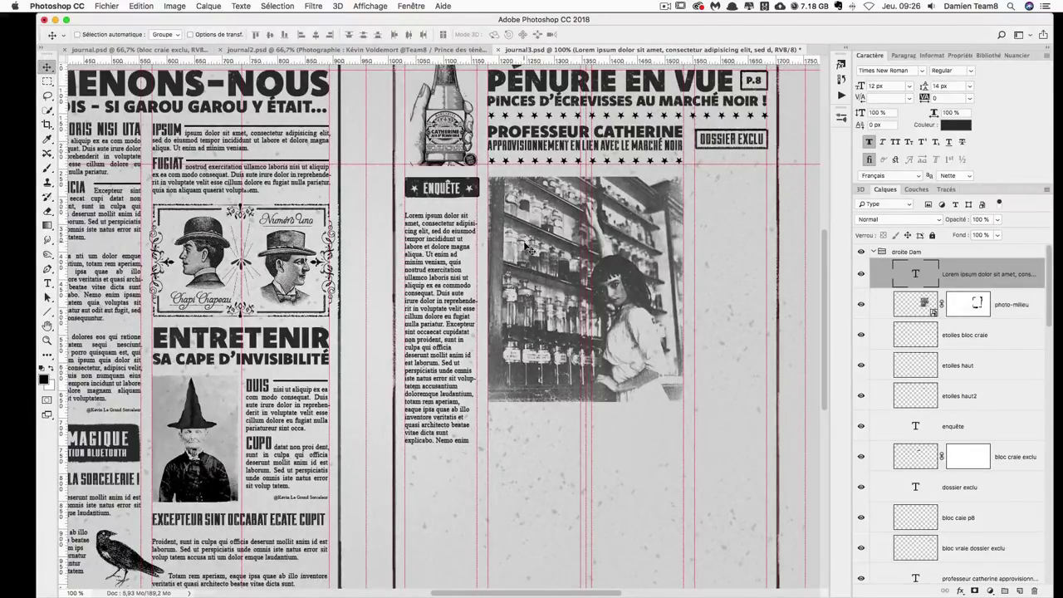
scroll(498, 308, up, 5)
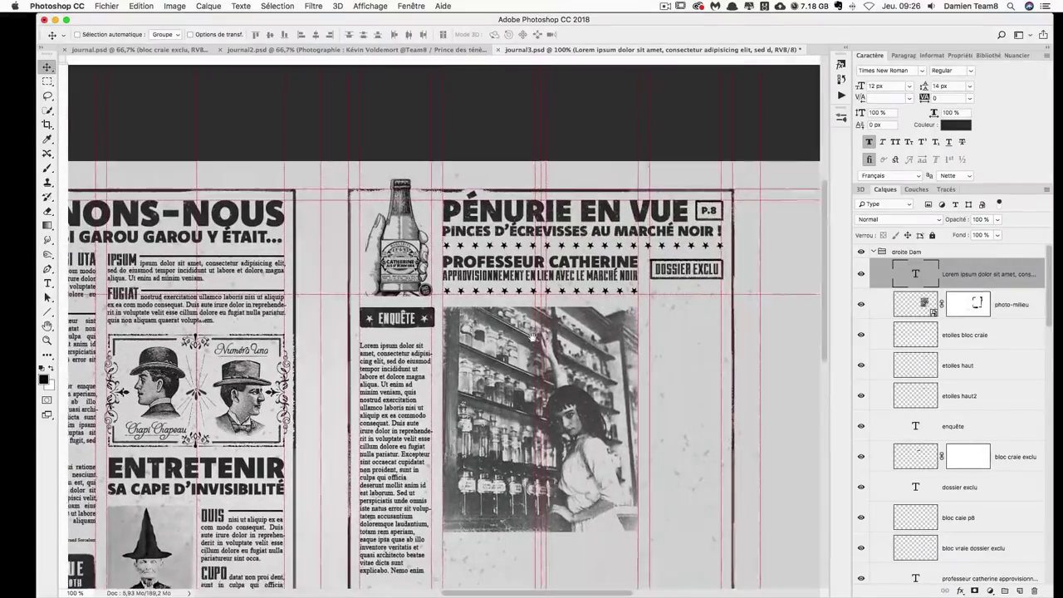
key(t)
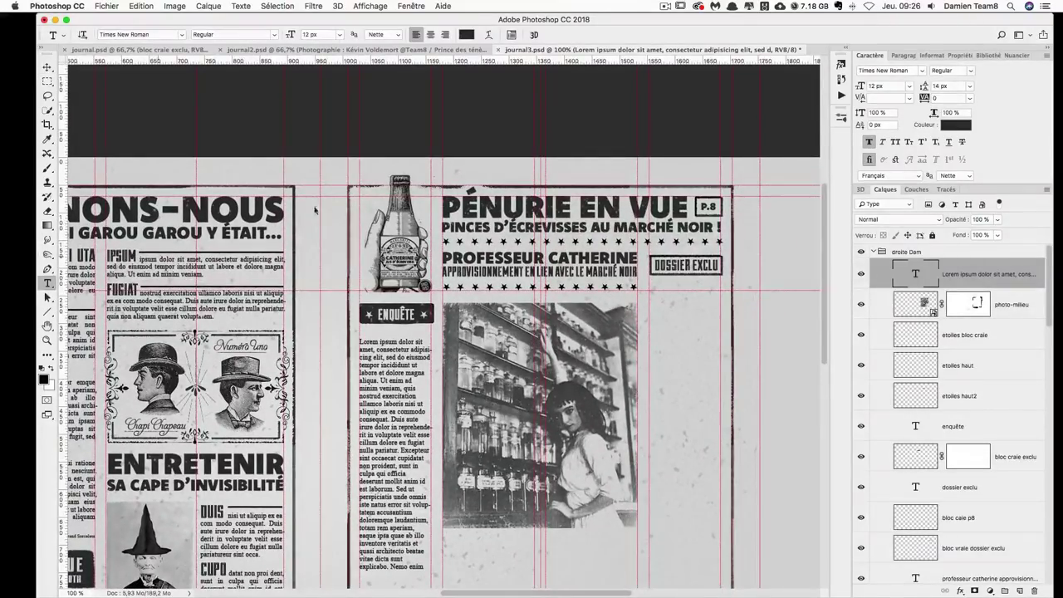
click(503, 216)
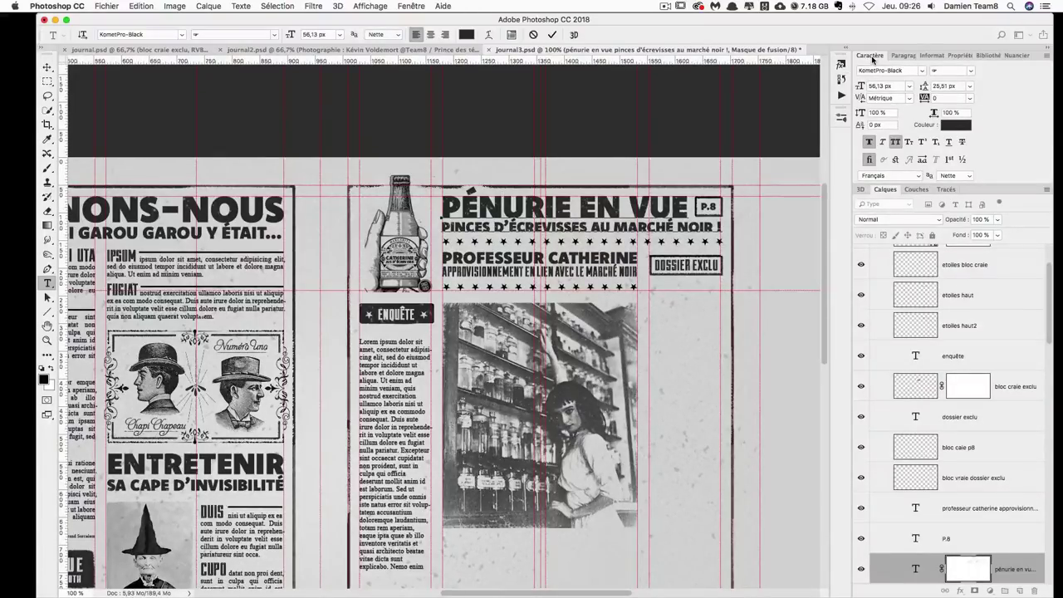
click(406, 7)
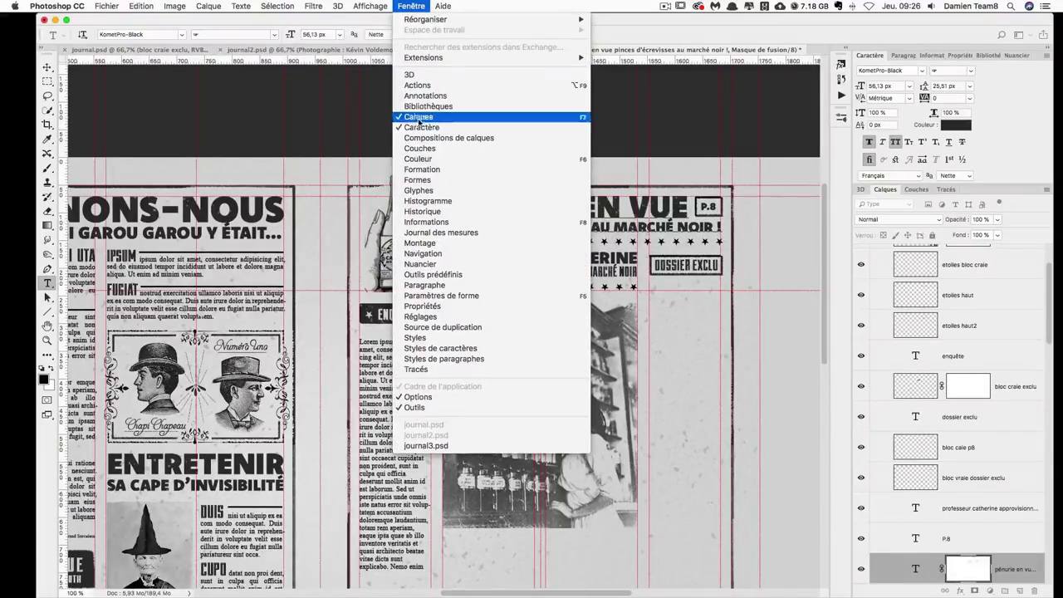
click(413, 5)
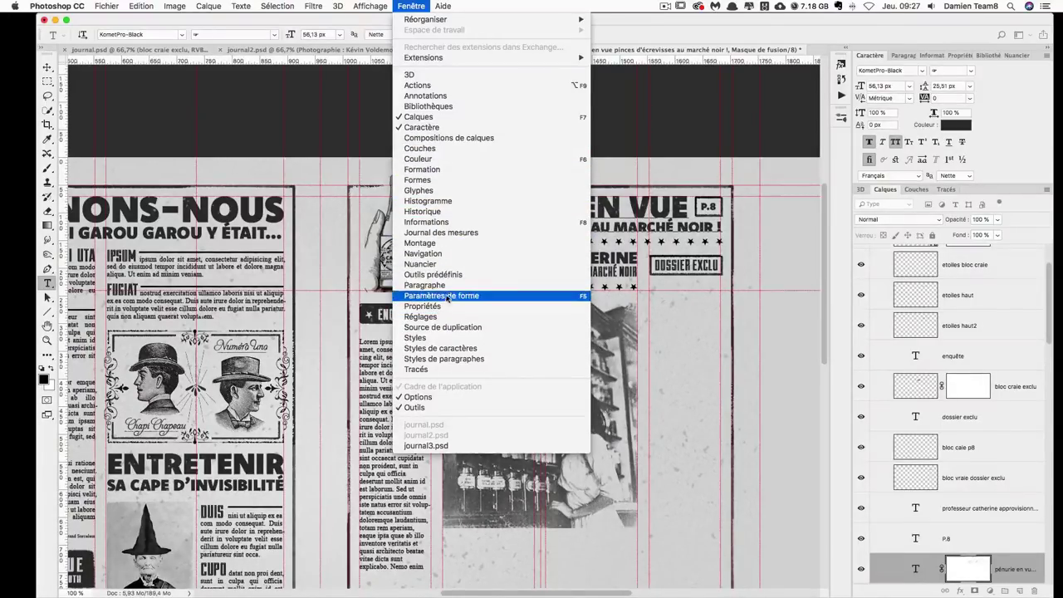
click(370, 6)
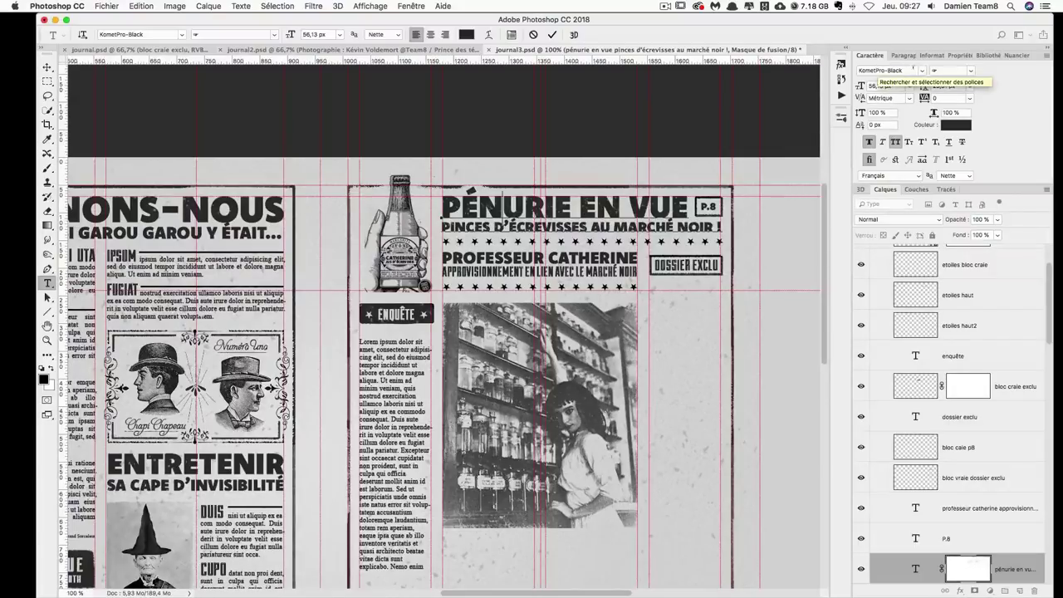
click(878, 70)
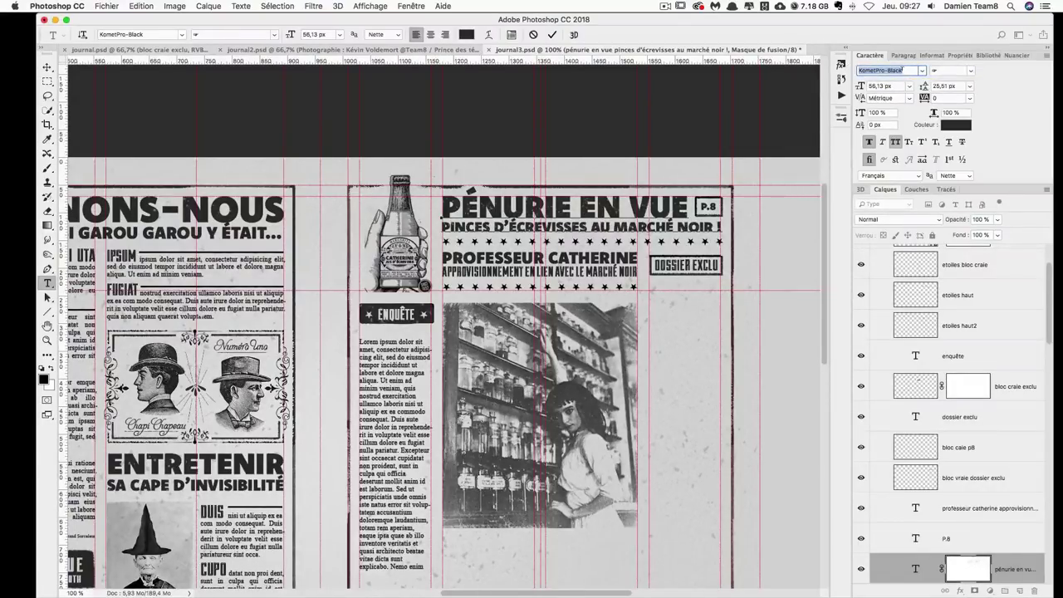
key(Return)
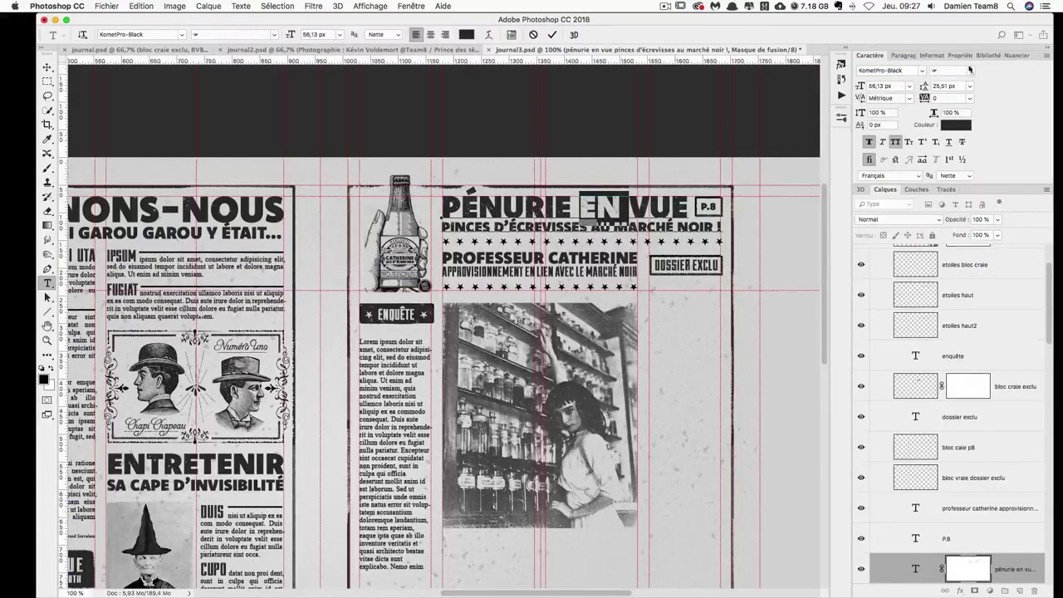
click(922, 71)
key(Down)
key(Down)
key(Down)
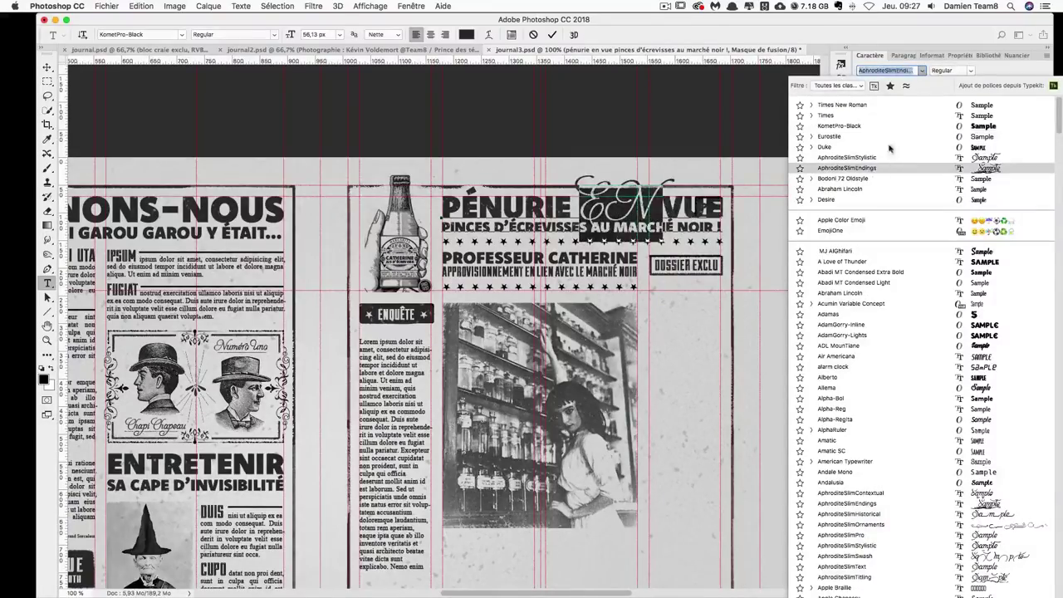
key(Escape)
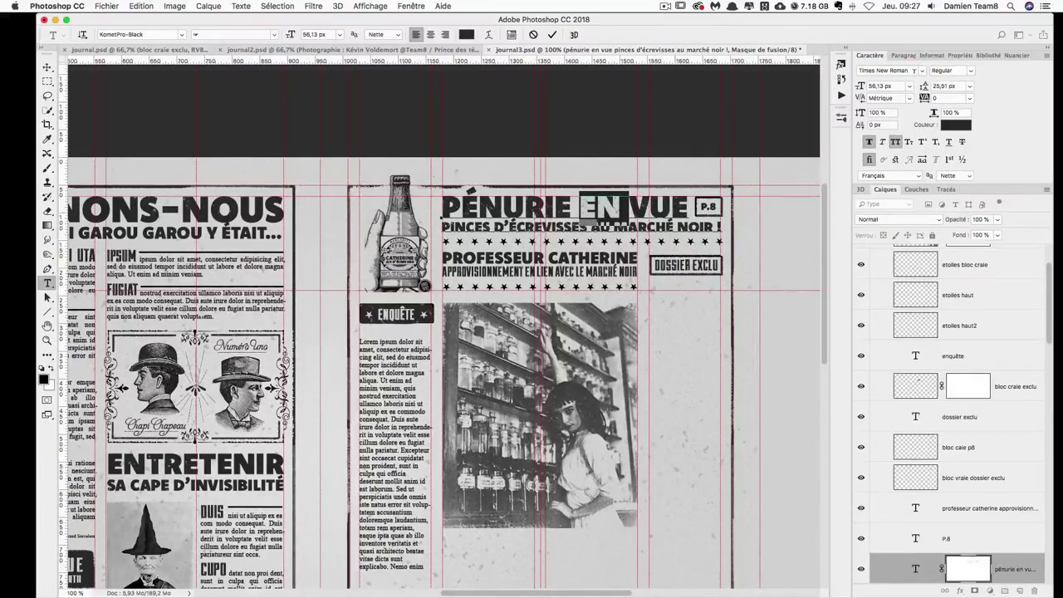
click(970, 70)
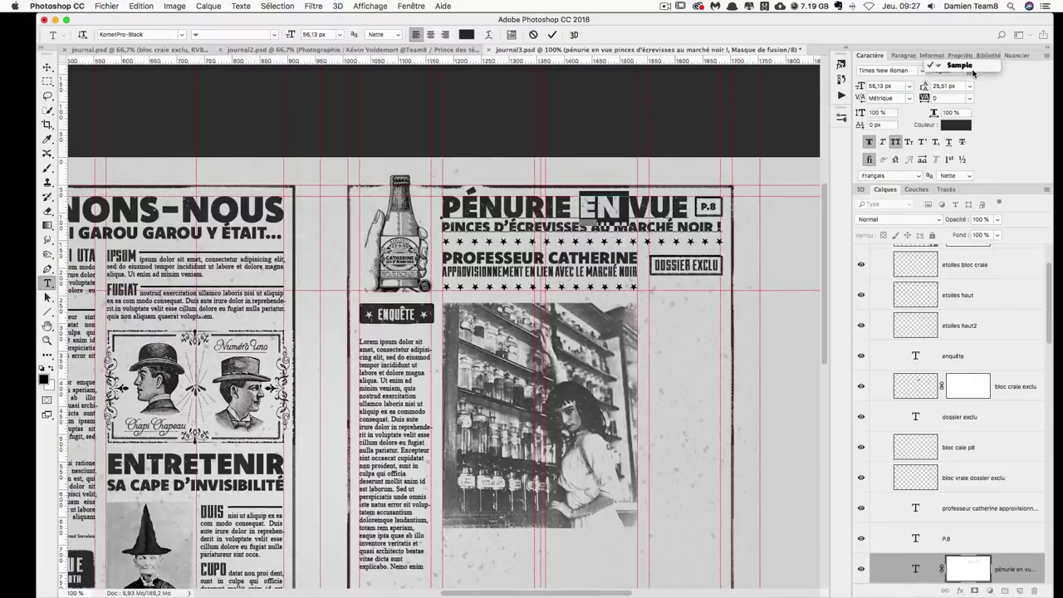
click(936, 72)
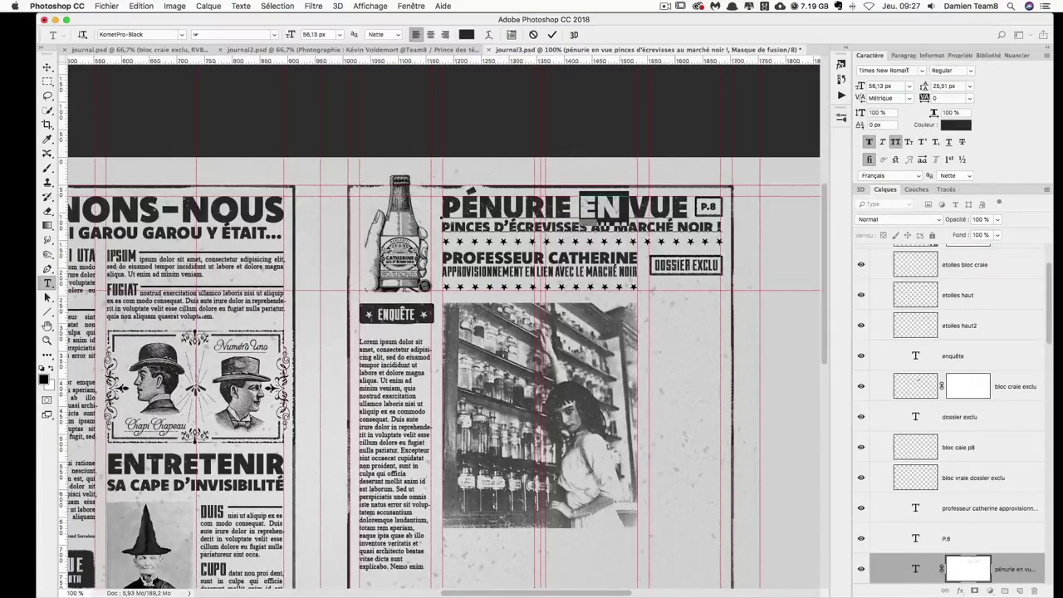
click(971, 71)
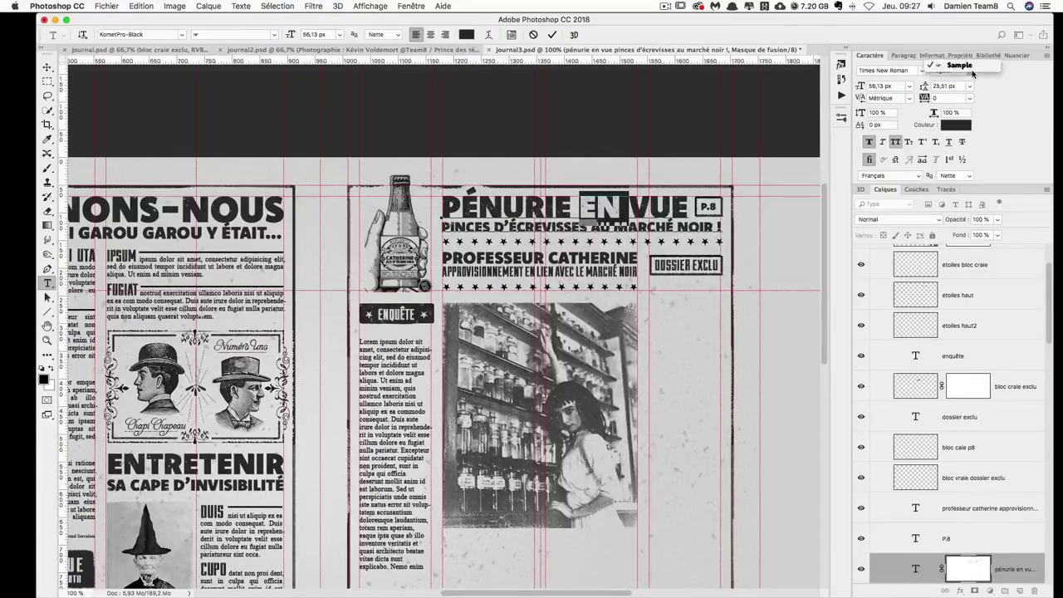
click(975, 74)
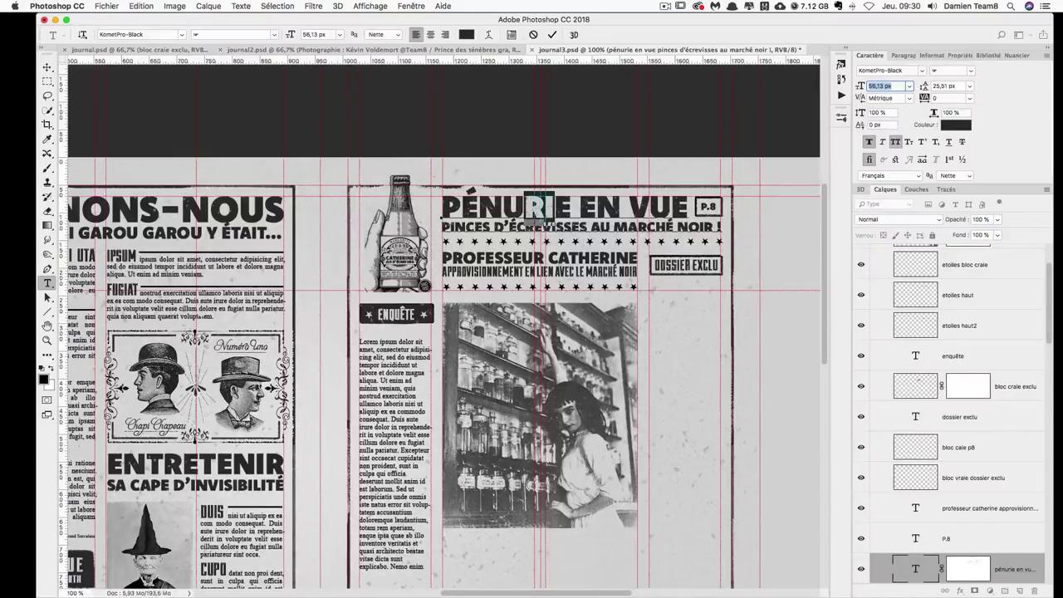
- Try an 80 px size on letters of PÉNURIE, then undo the enlargement
text(80)
key(Return)
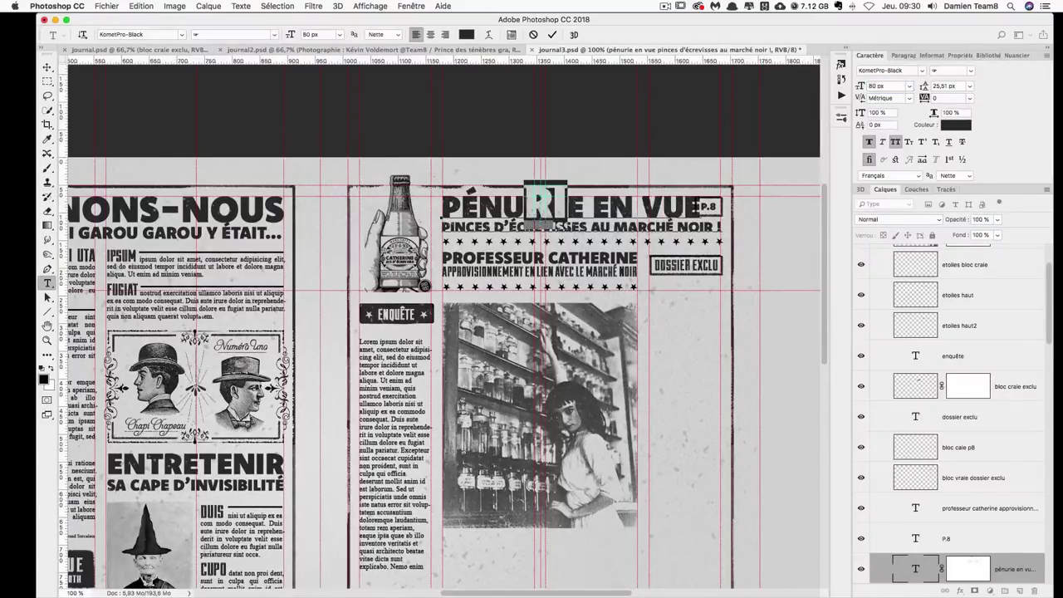
click(548, 203)
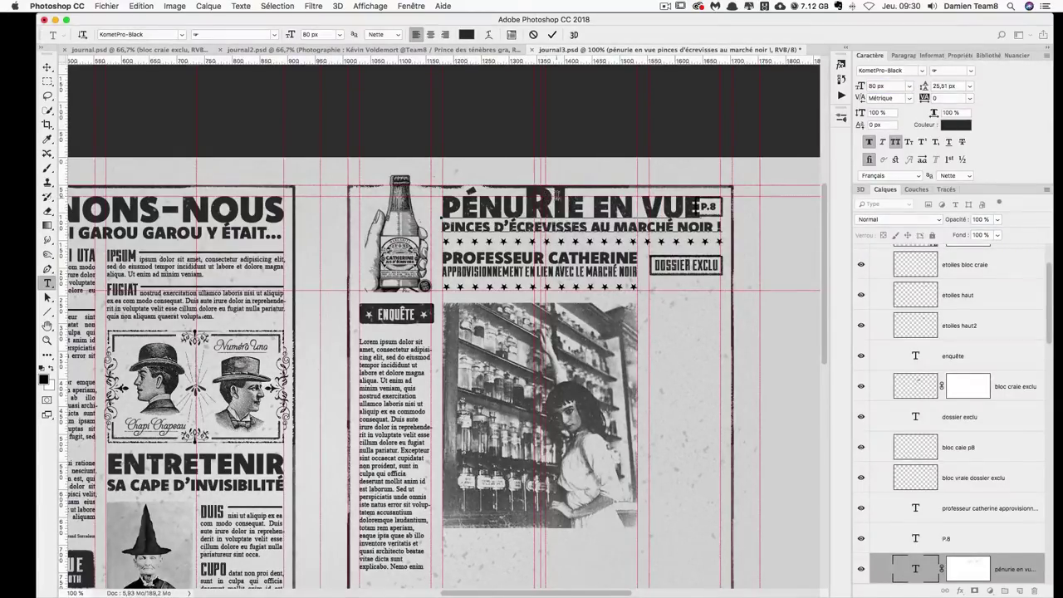
click(52, 69)
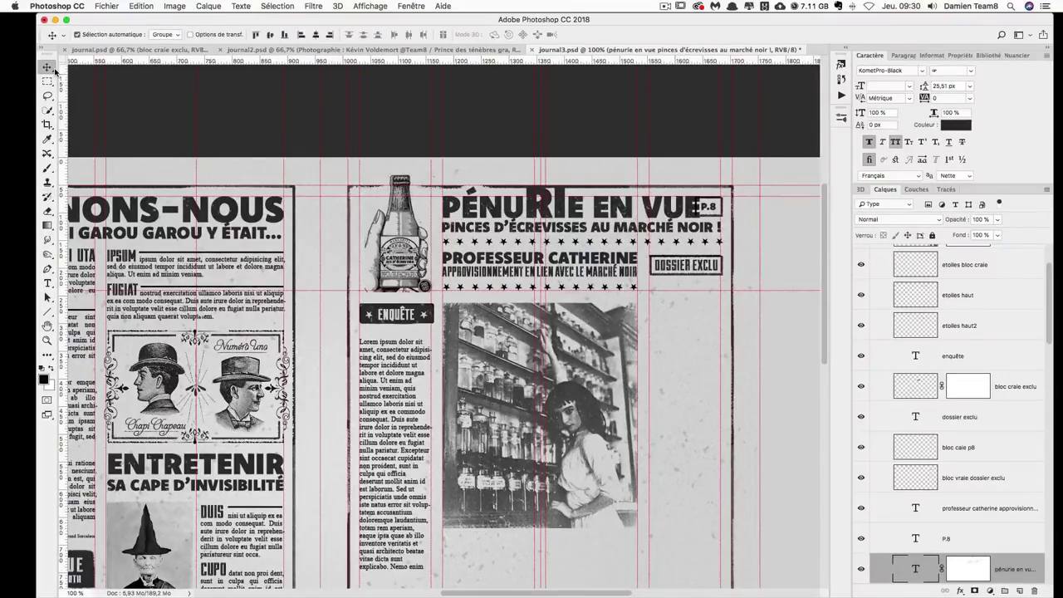
key(ctrl+z)
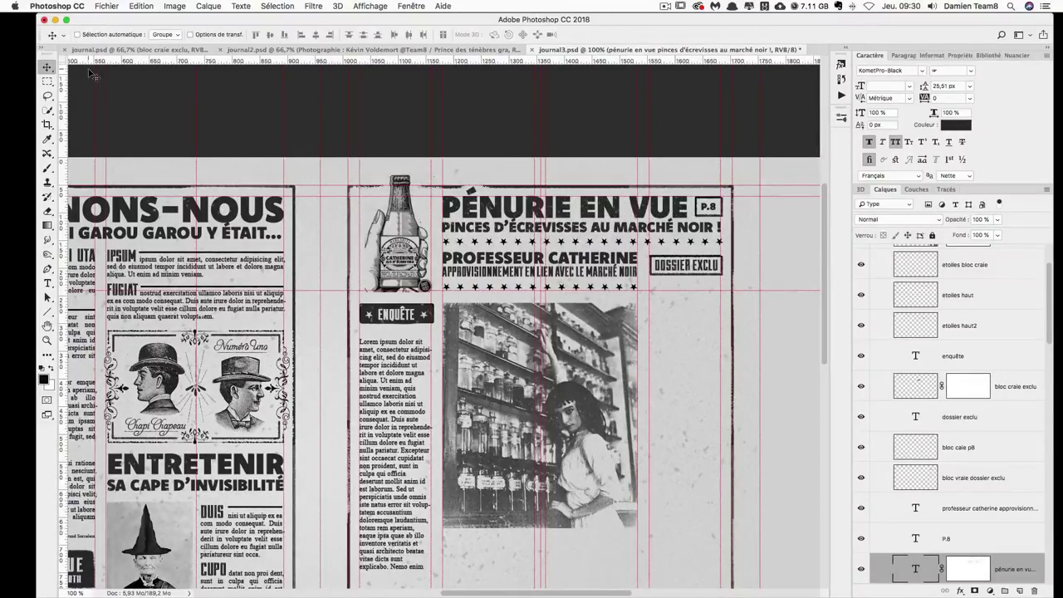
- Select PÉ in the headline and test 80 px line spacing, then undo it
click(48, 285)
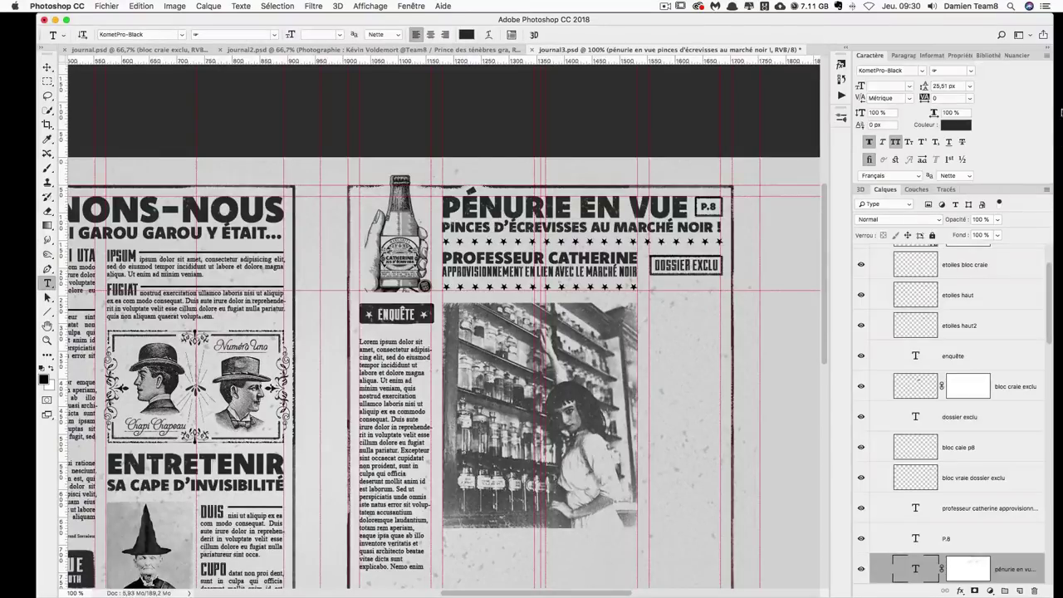
drag(441, 208, 721, 234)
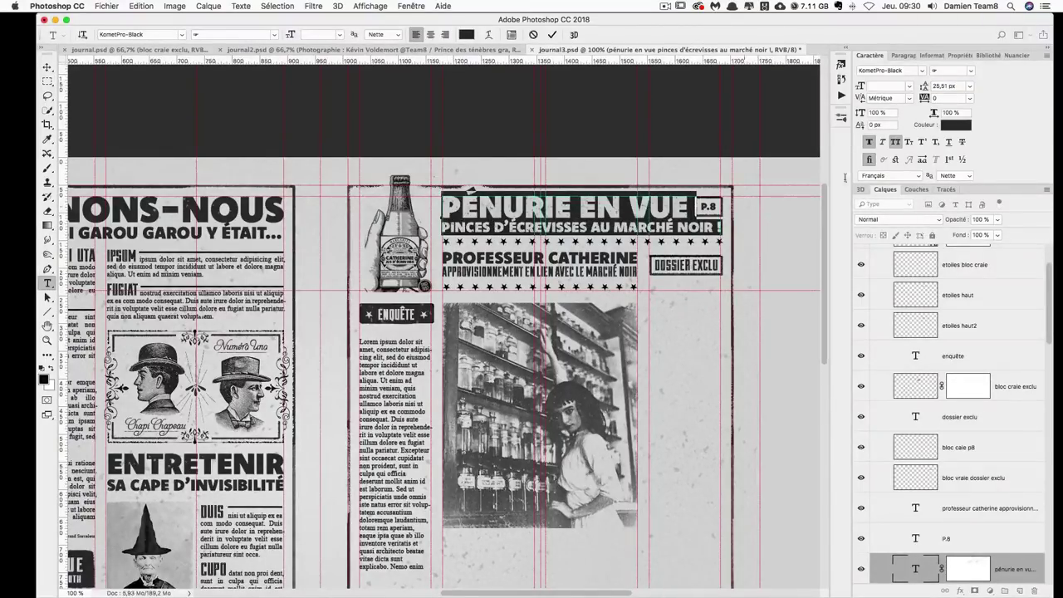
click(924, 85)
text(80)
key(Return)
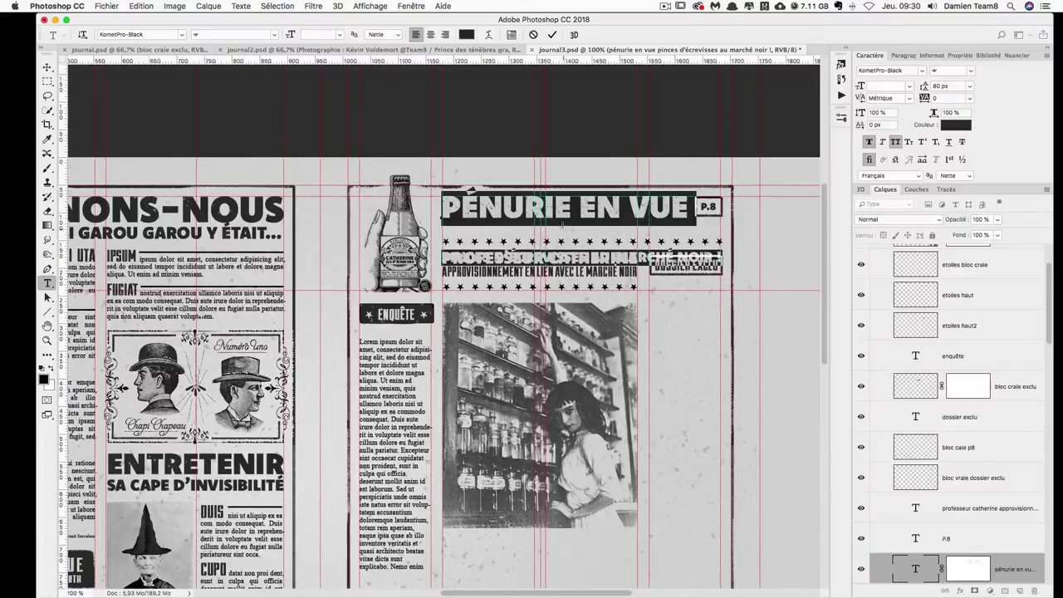
key(super+z)
- Set kerning to 500 between PÉ and NURIE in the headline
click(892, 99)
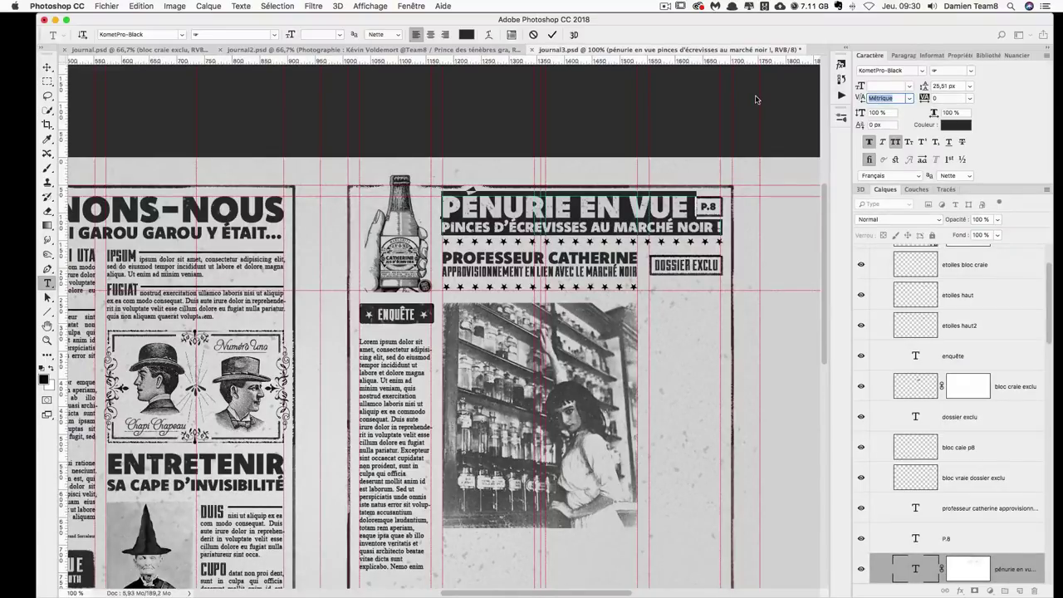
click(462, 209)
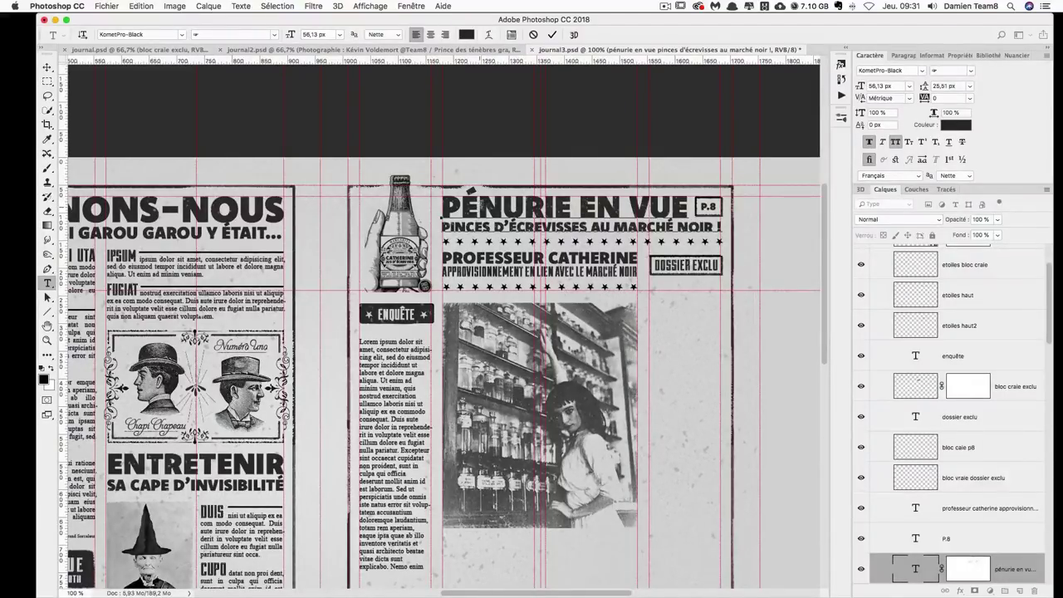
click(909, 99)
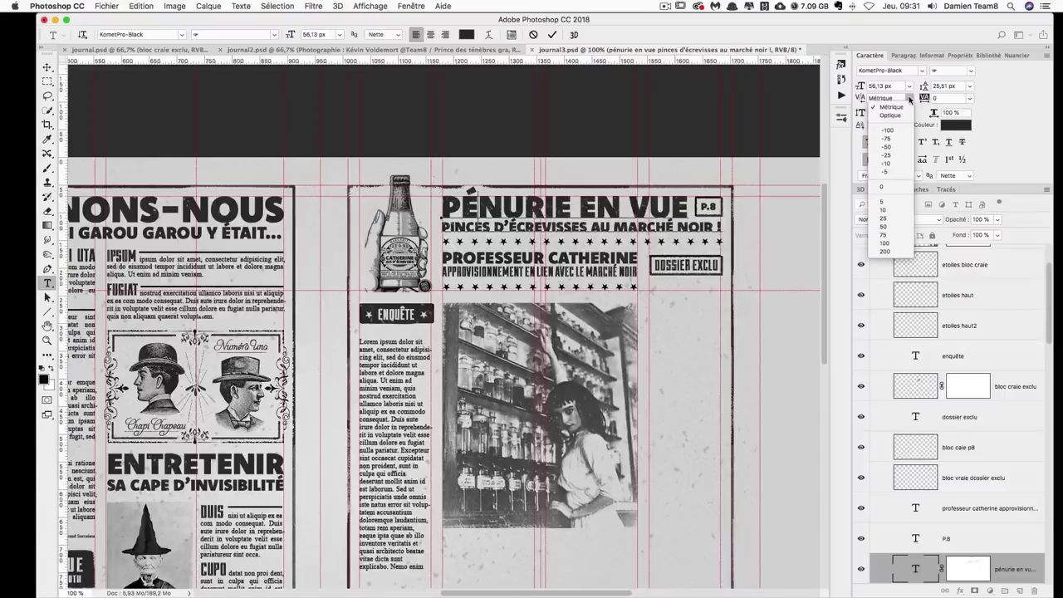
click(894, 95)
click(888, 98)
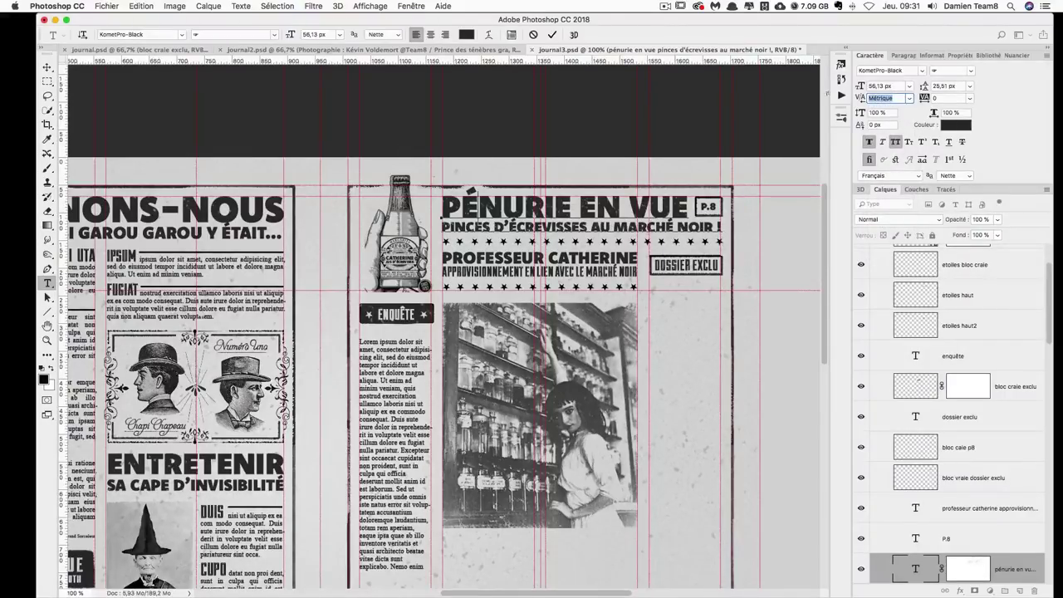
text(500)
key(Return)
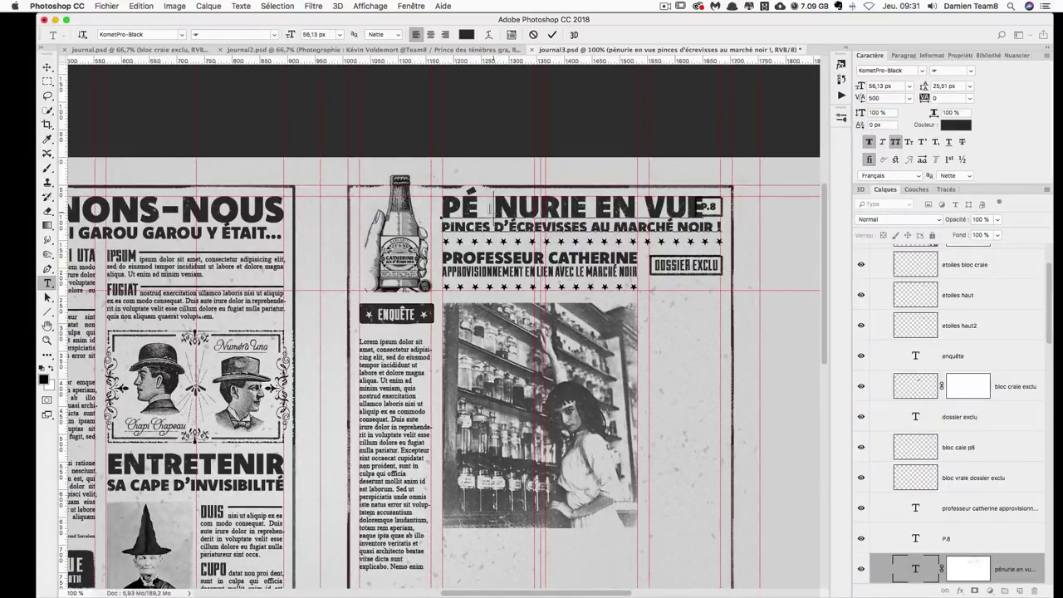
- Tighten the kerning between PÉ and NURIE to -100 to close the gap
triple_click(496, 205)
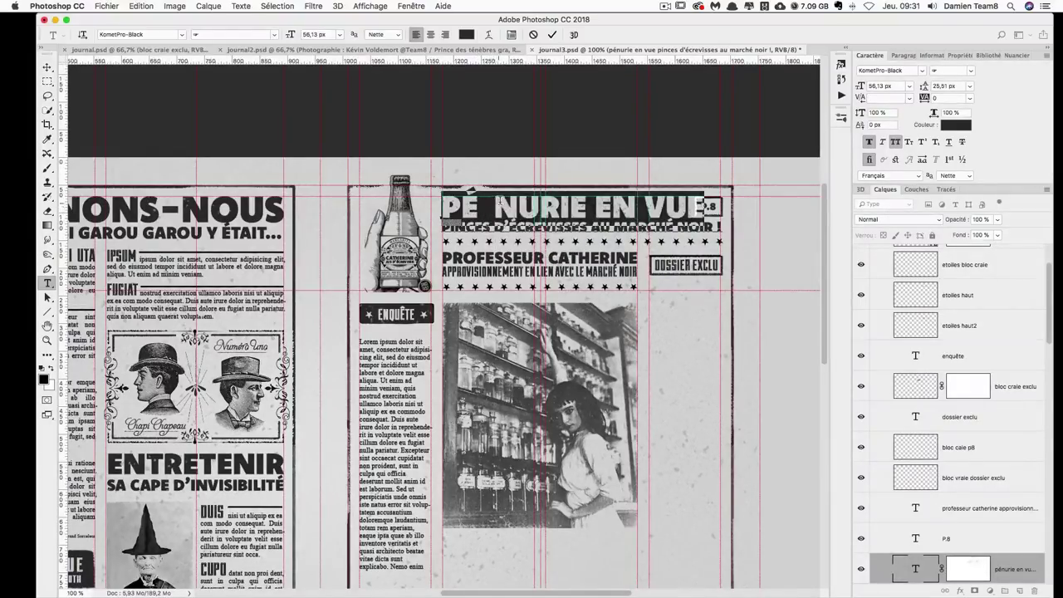
click(495, 205)
click(887, 98)
text(-100)
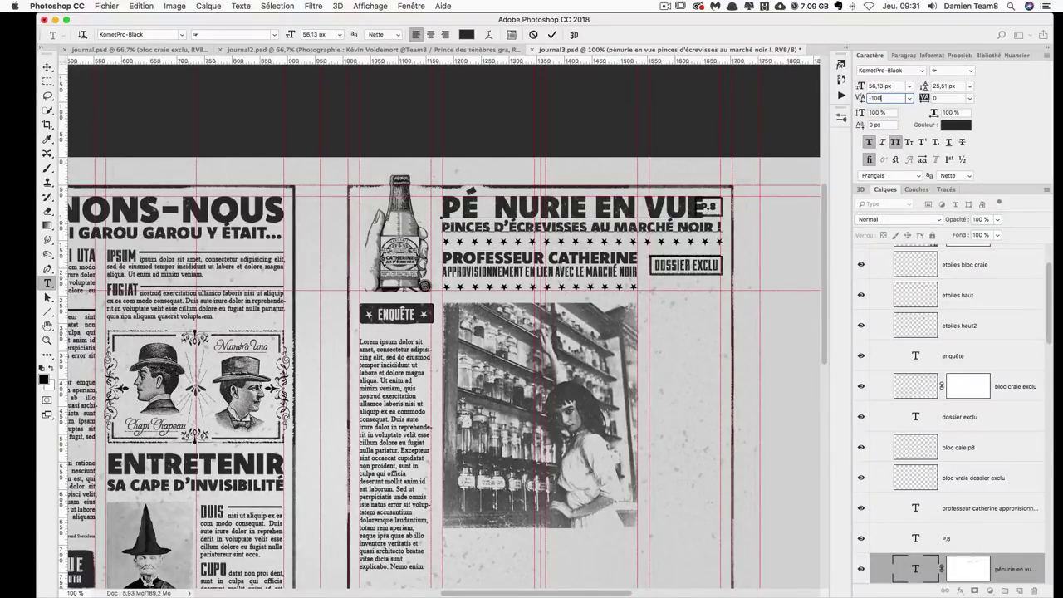
key(Return)
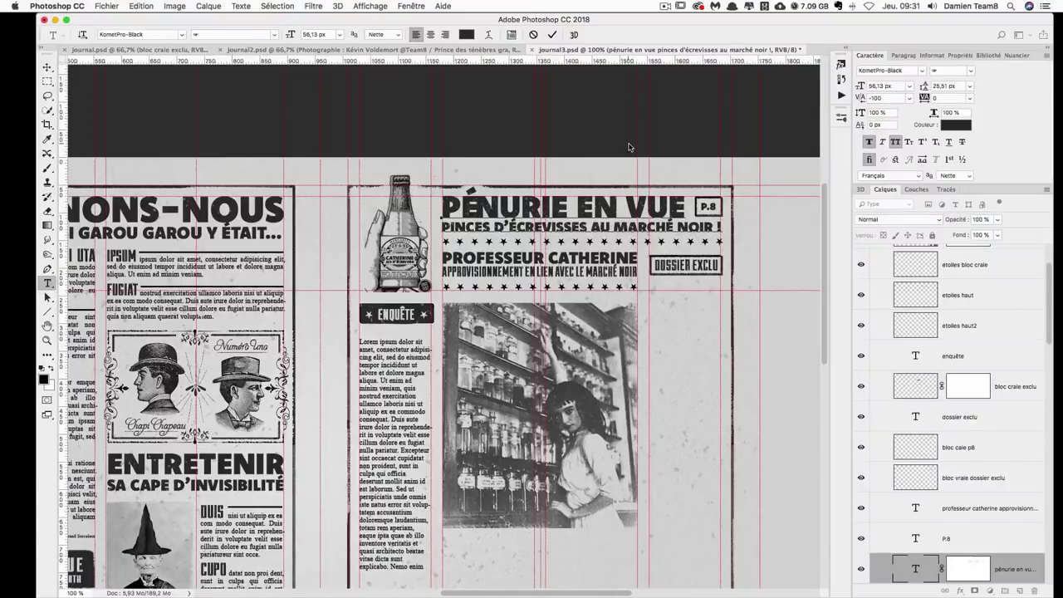
click(46, 68)
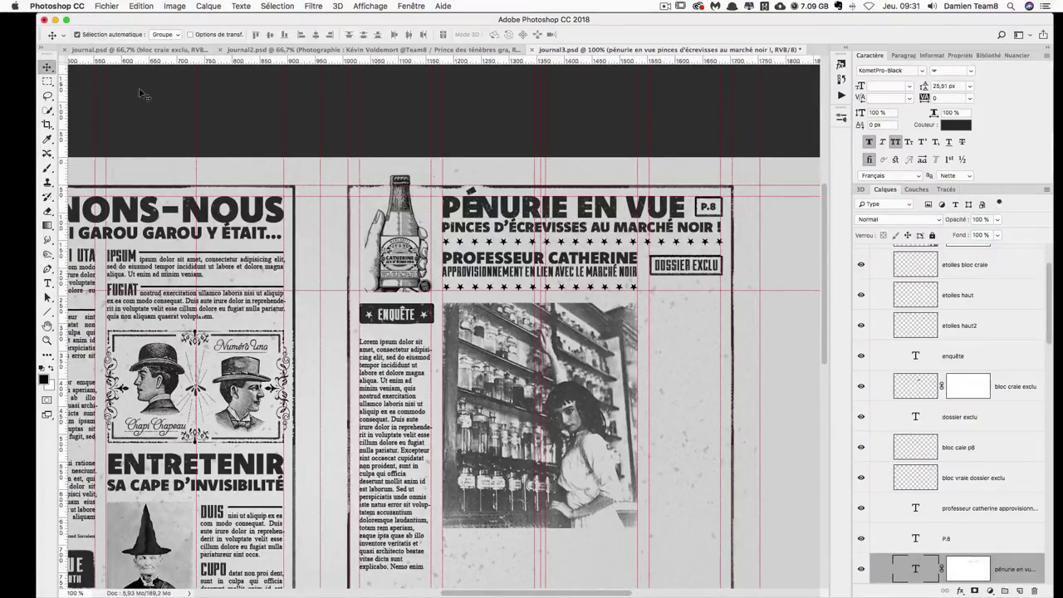
scroll(480, 204, down, 1)
key(t)
drag(580, 192, 442, 192)
click(946, 98)
text(250)
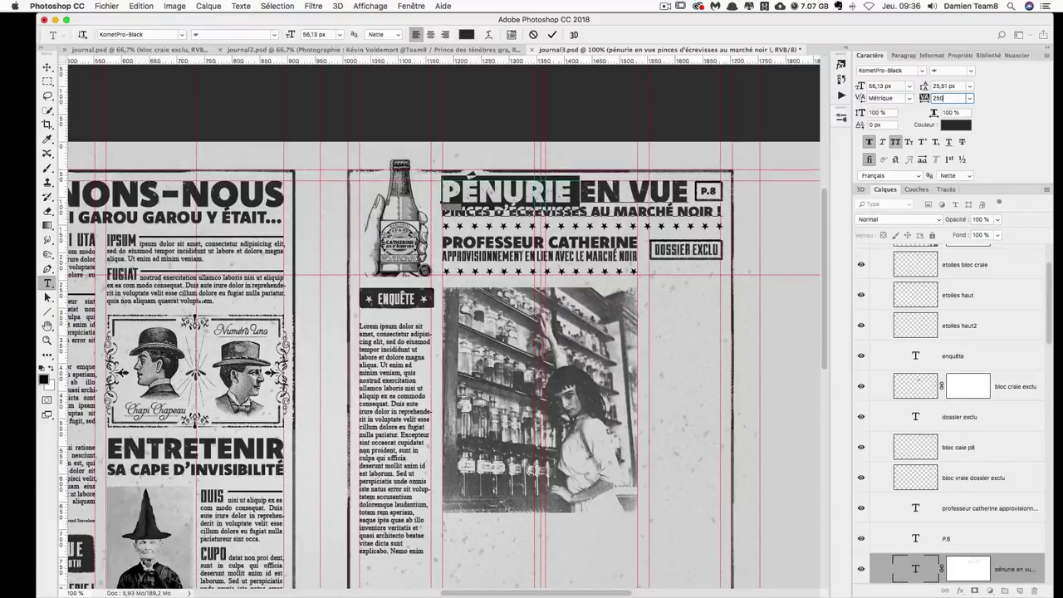
key(Return)
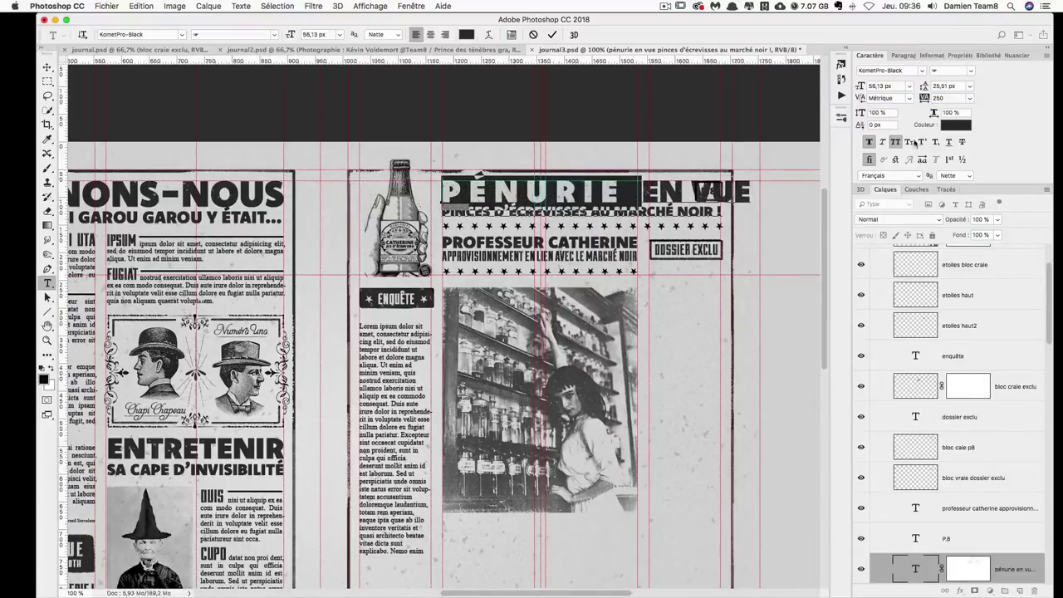
drag(443, 191, 469, 191)
click(470, 191)
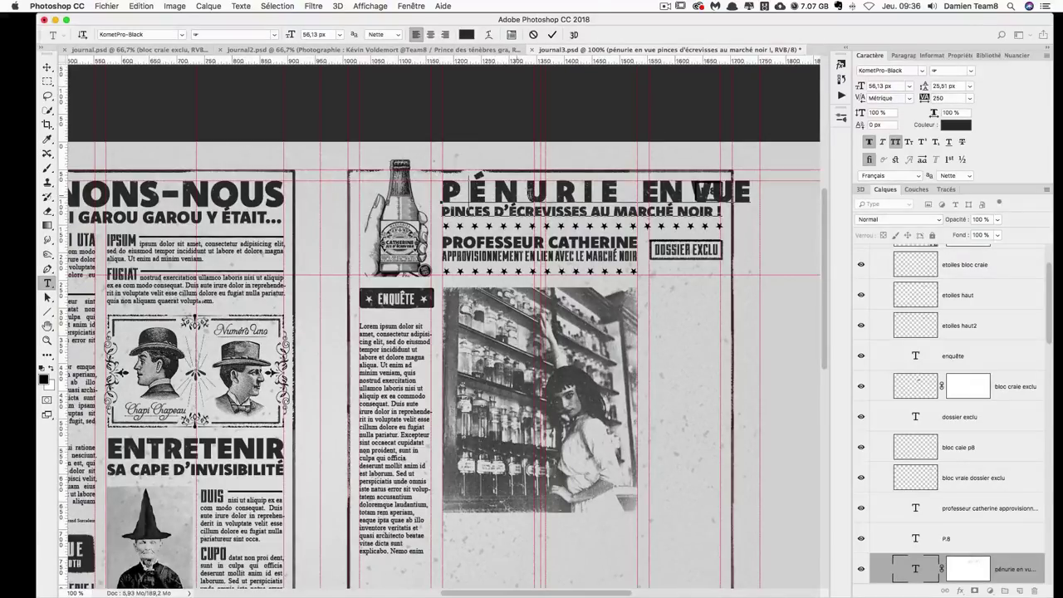
drag(619, 191, 441, 192)
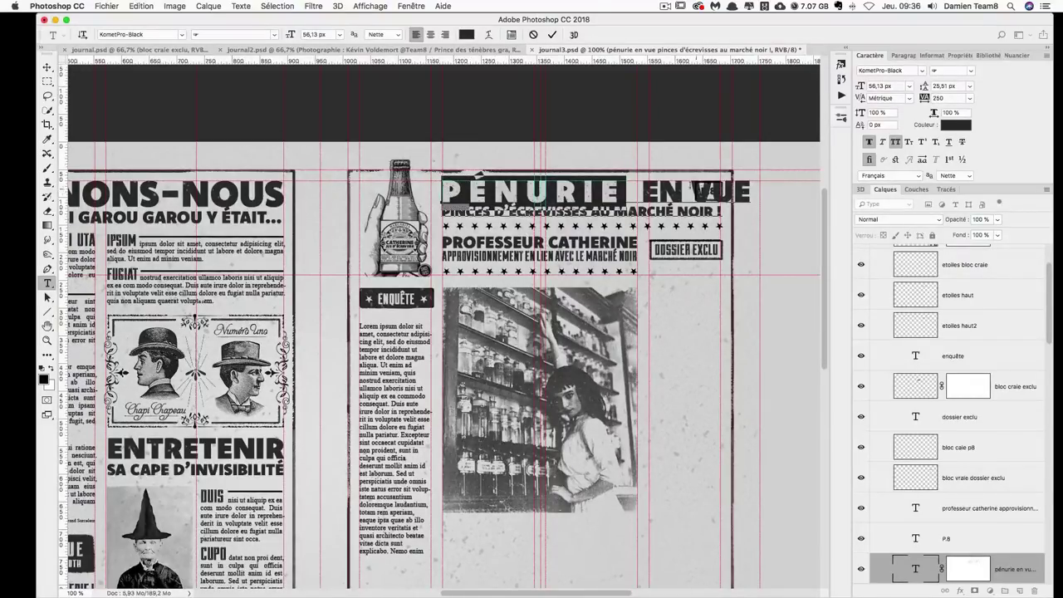
drag(639, 191, 469, 191)
click(943, 98)
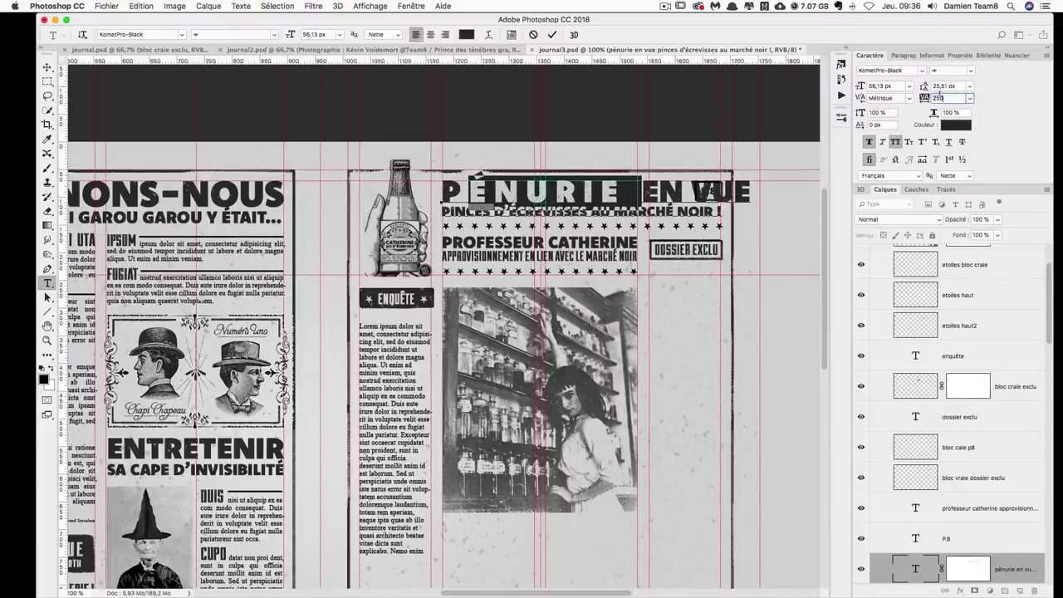
text(-150)
key(Return)
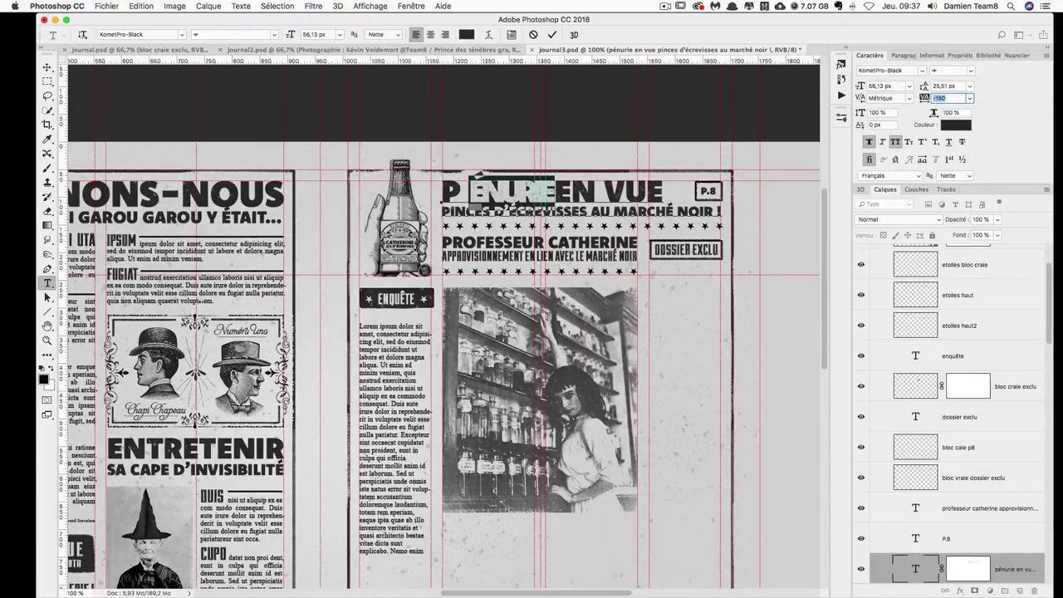
text(0)
key(Return)
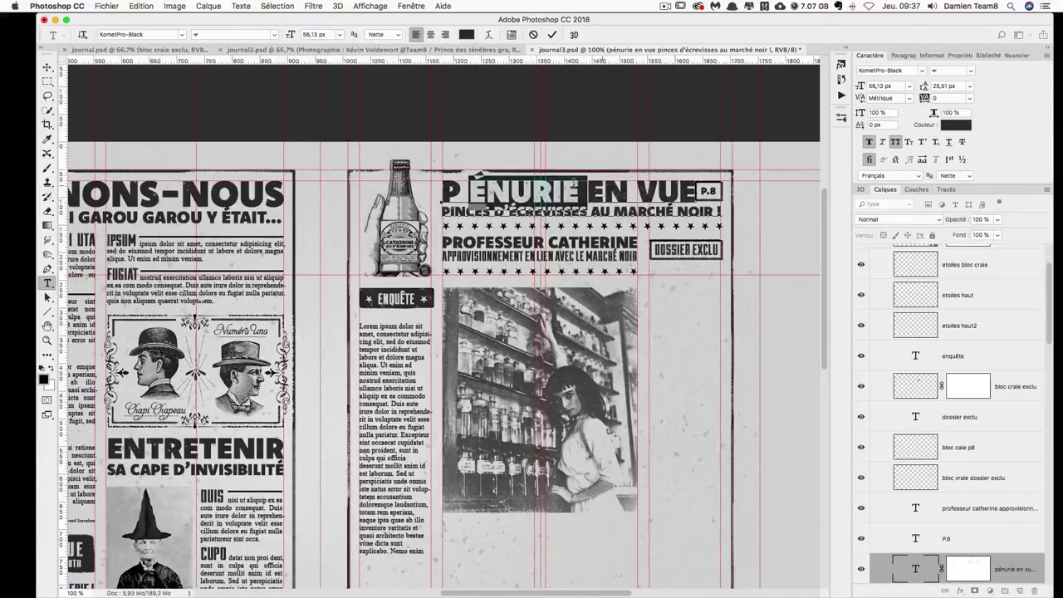
drag(442, 189, 466, 189)
click(947, 98)
text(0)
key(Return)
click(48, 67)
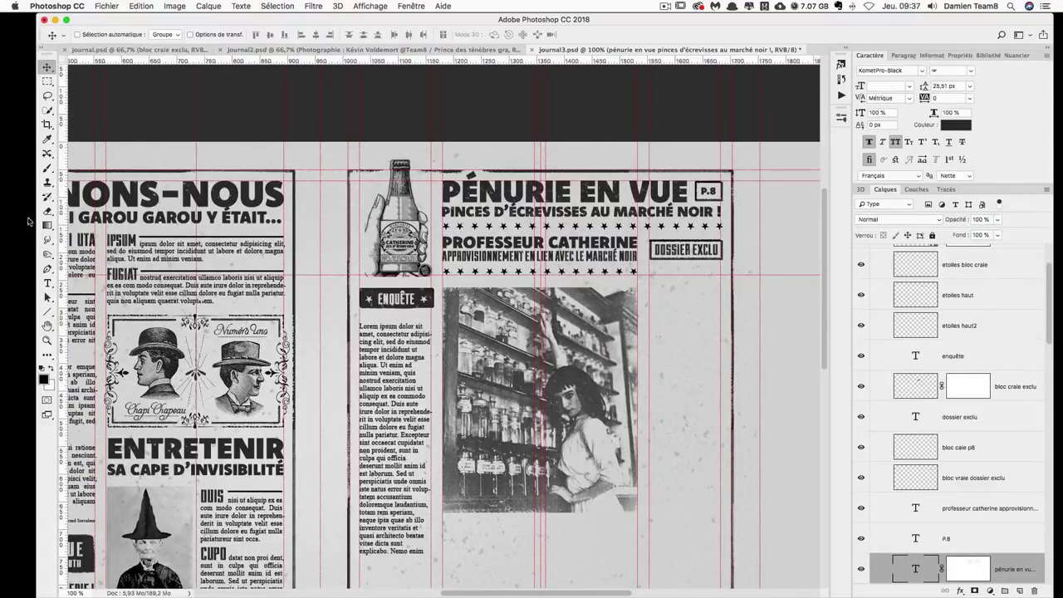
click(48, 283)
drag(571, 193, 440, 192)
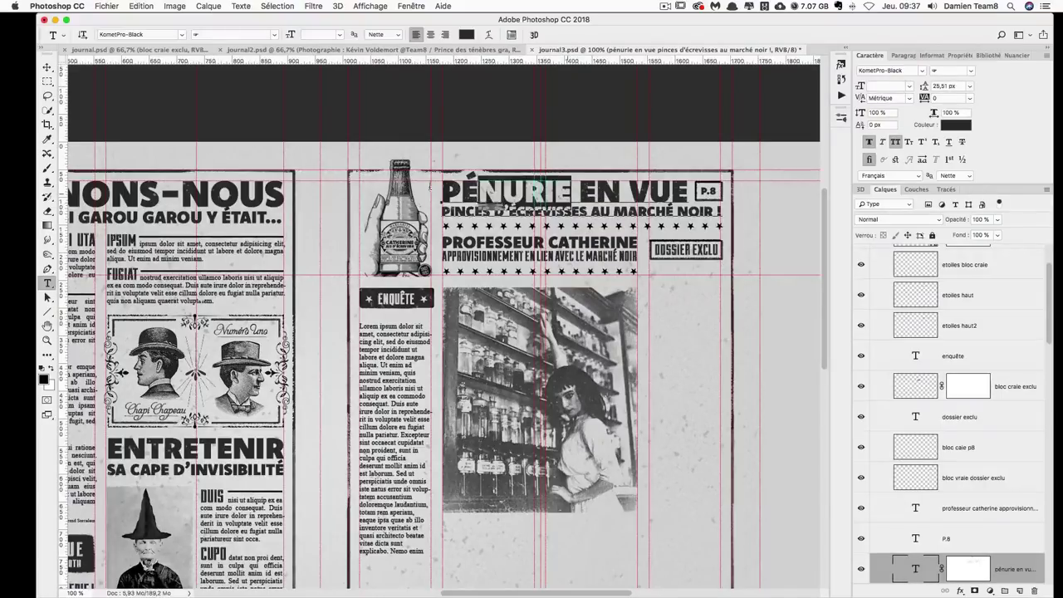
click(861, 112)
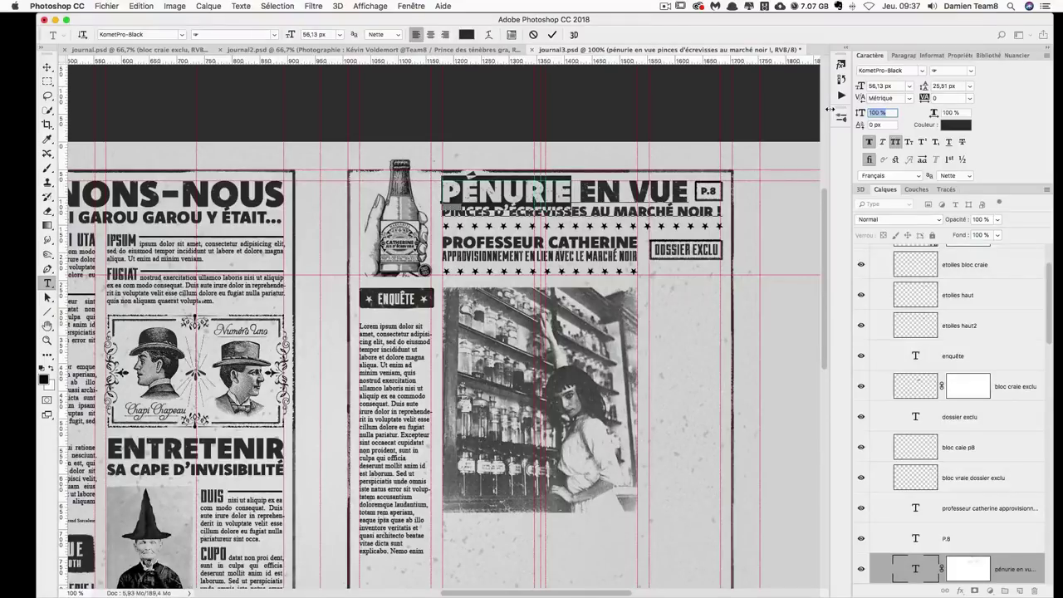
text(150)
key(Return)
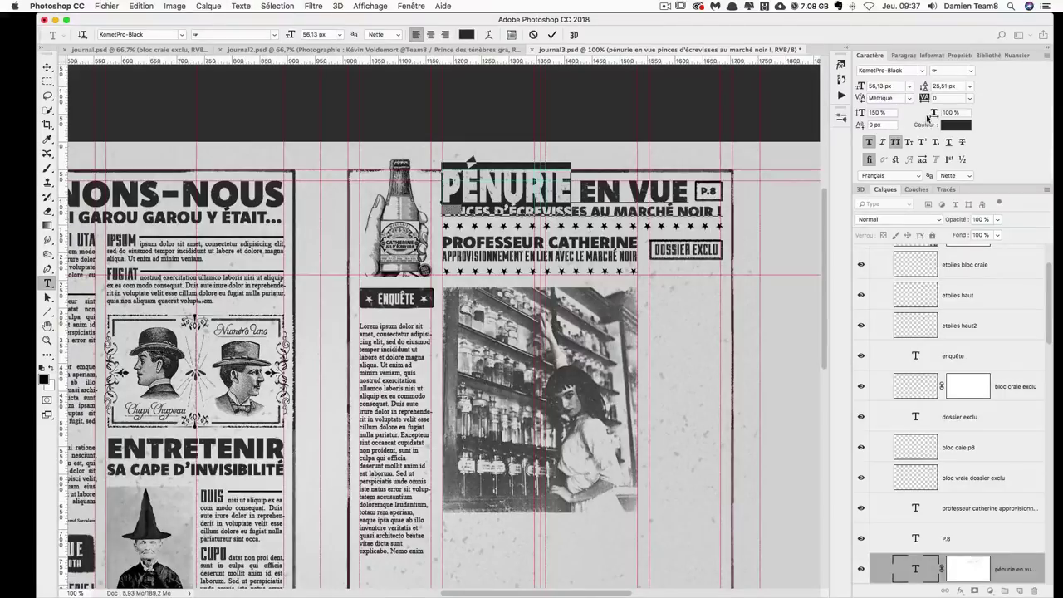
click(887, 117)
text(50)
key(Return)
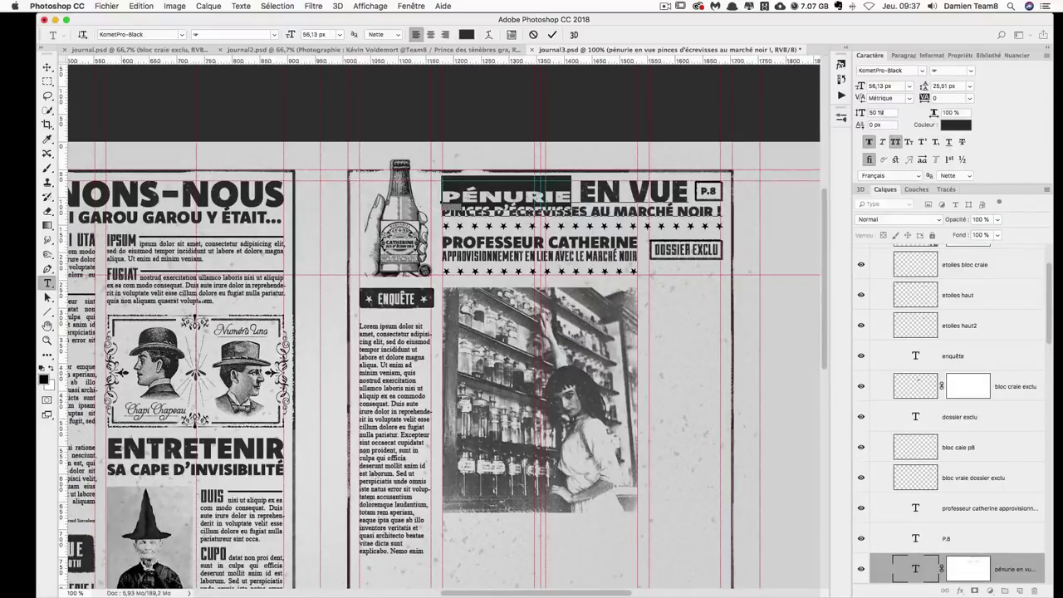
click(880, 112)
text(100)
key(Return)
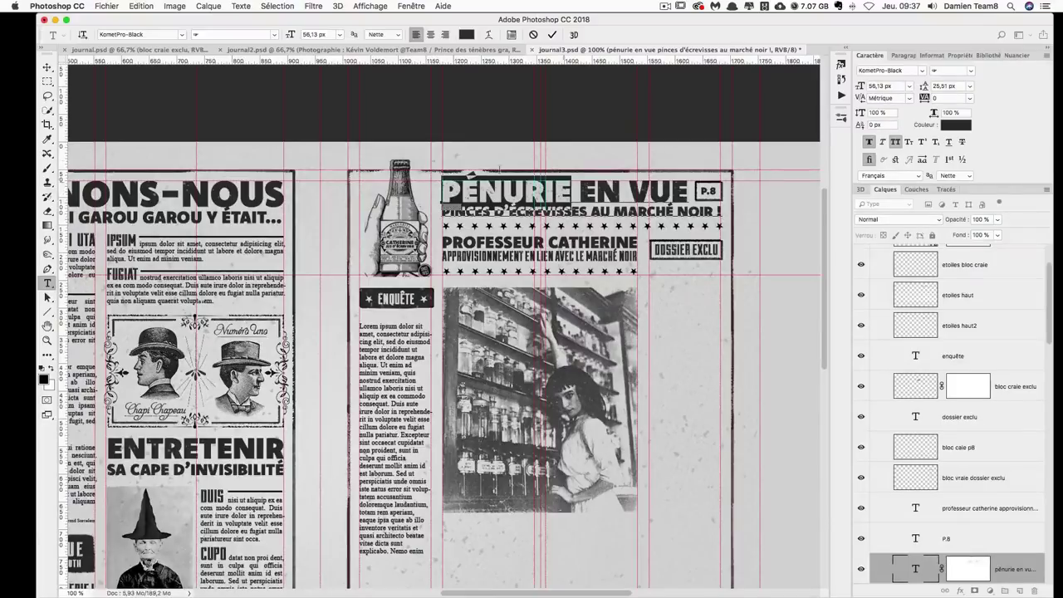
click(47, 67)
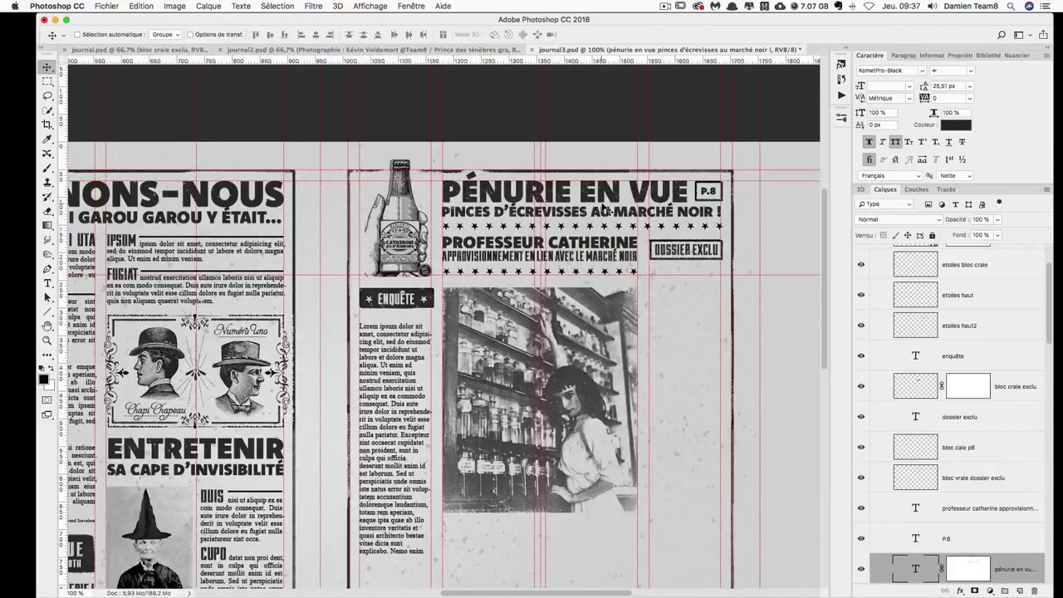
click(893, 113)
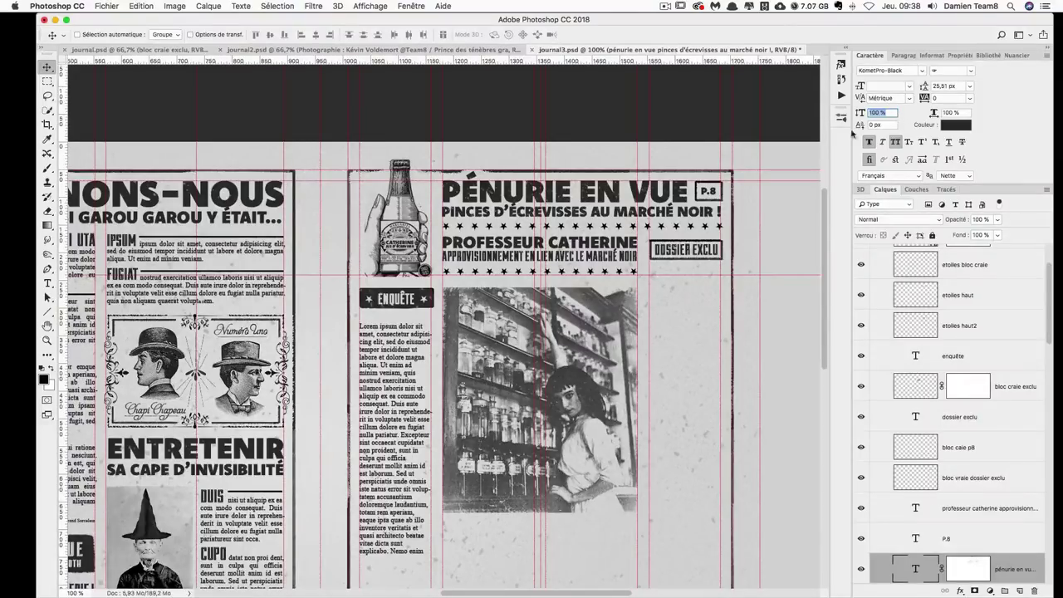
click(48, 283)
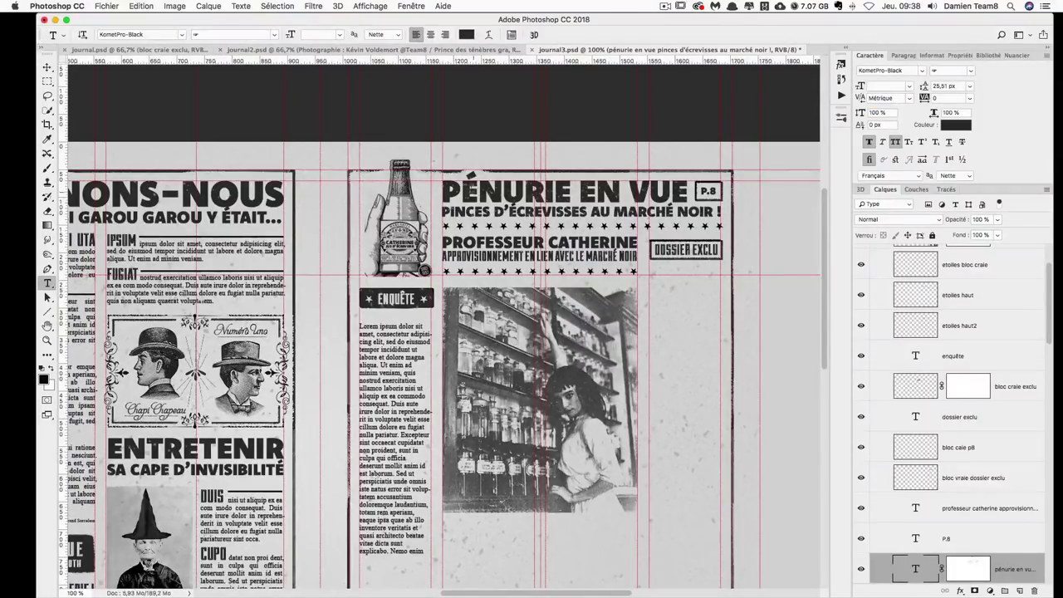
drag(441, 191, 478, 192)
click(951, 112)
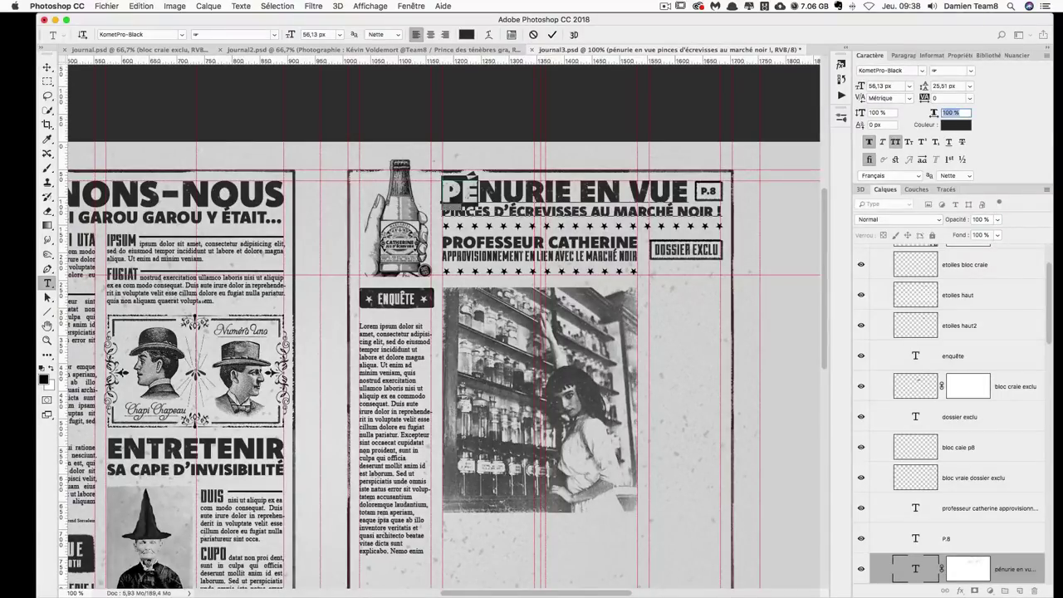
text(150)
key(Return)
click(951, 113)
key(Return)
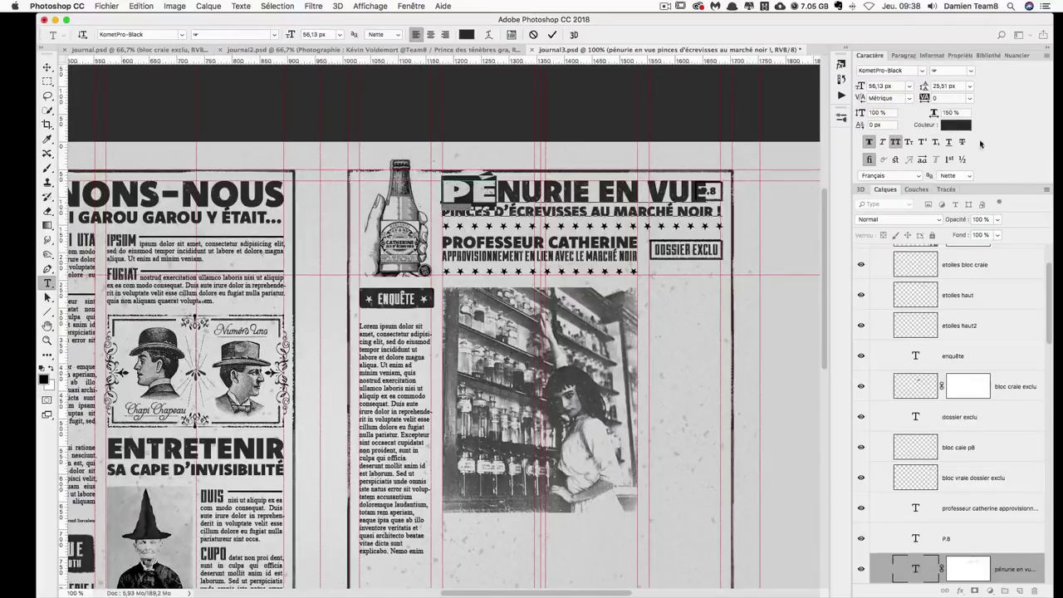
click(951, 113)
text(50)
key(Return)
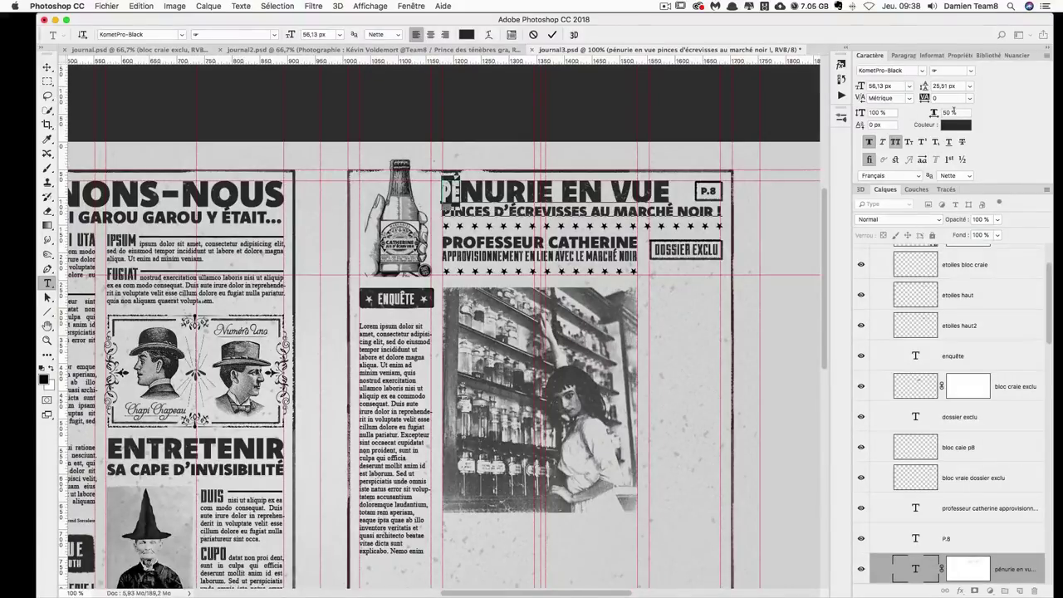
text(100)
key(Return)
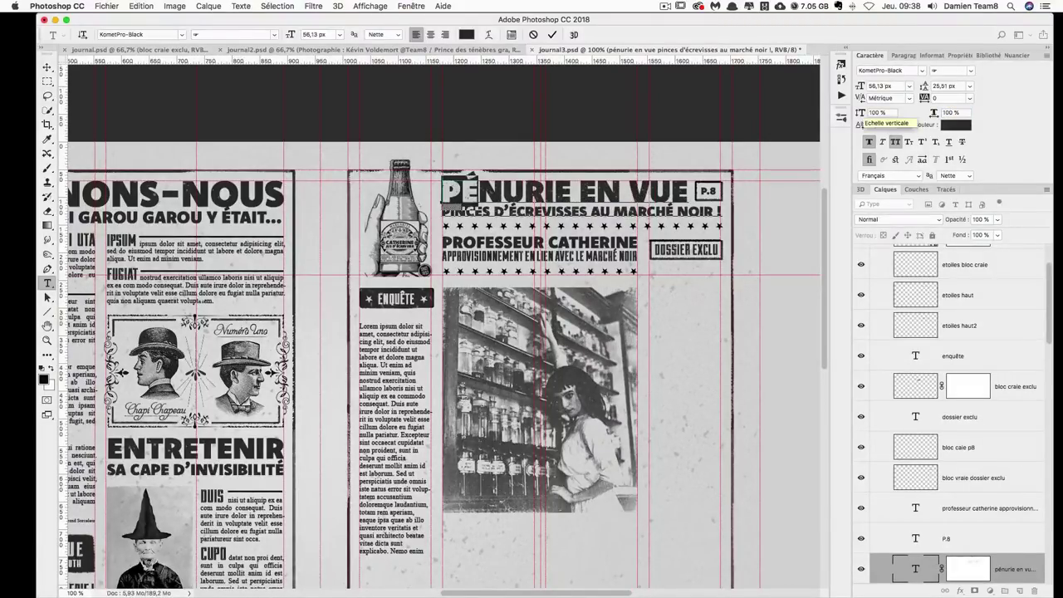
click(558, 195)
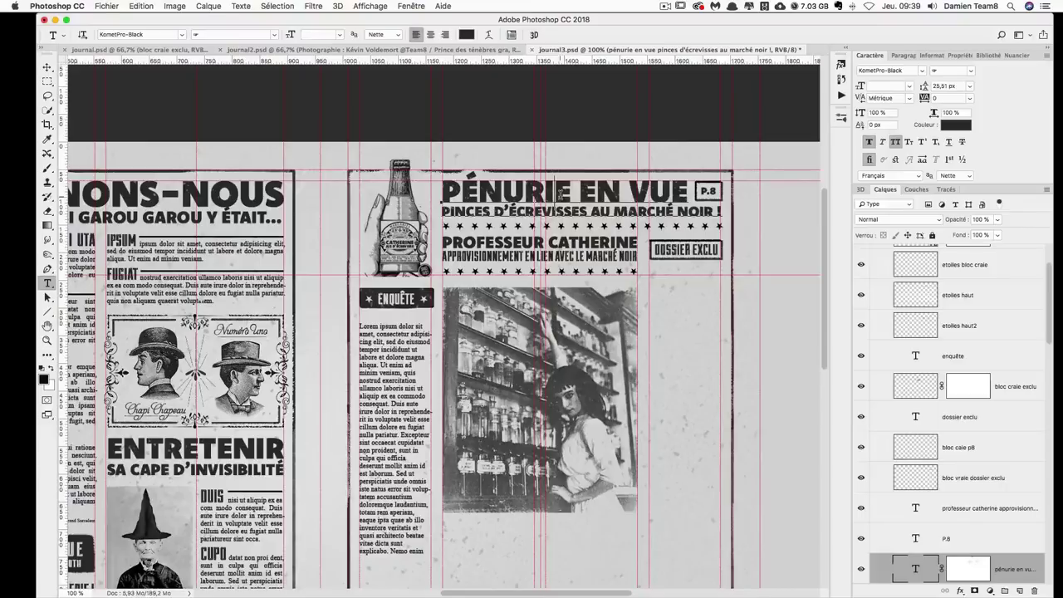
- Select the letters PÉ at the start of the PÉNURIE headline
click(881, 125)
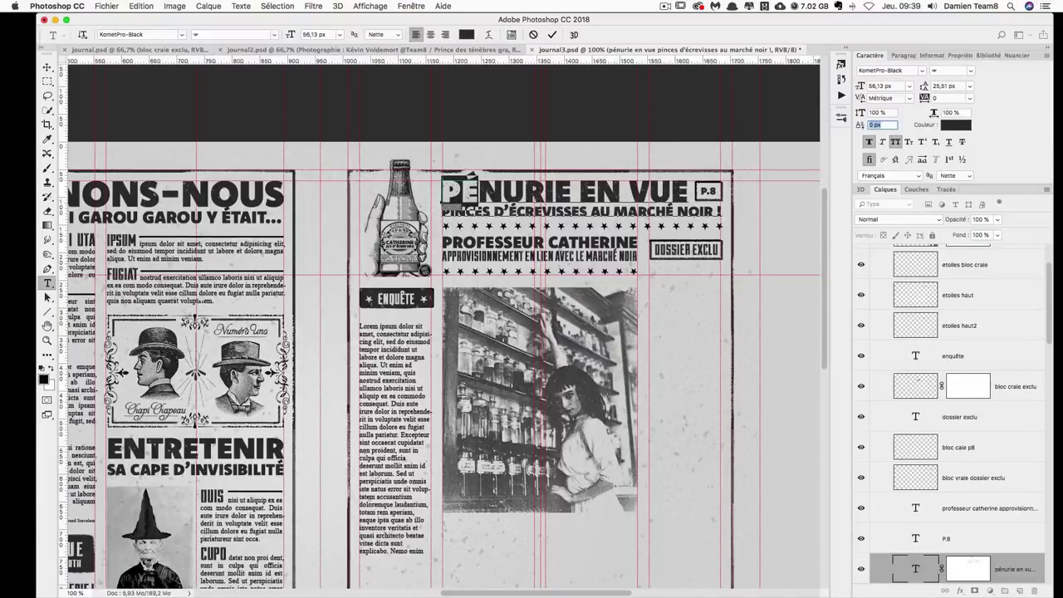
key(Return)
click(480, 191)
drag(480, 192, 441, 191)
- Test PÉ at baseline shifts of 50 and -50 px, then reset to 0
click(882, 125)
text(50)
key(Return)
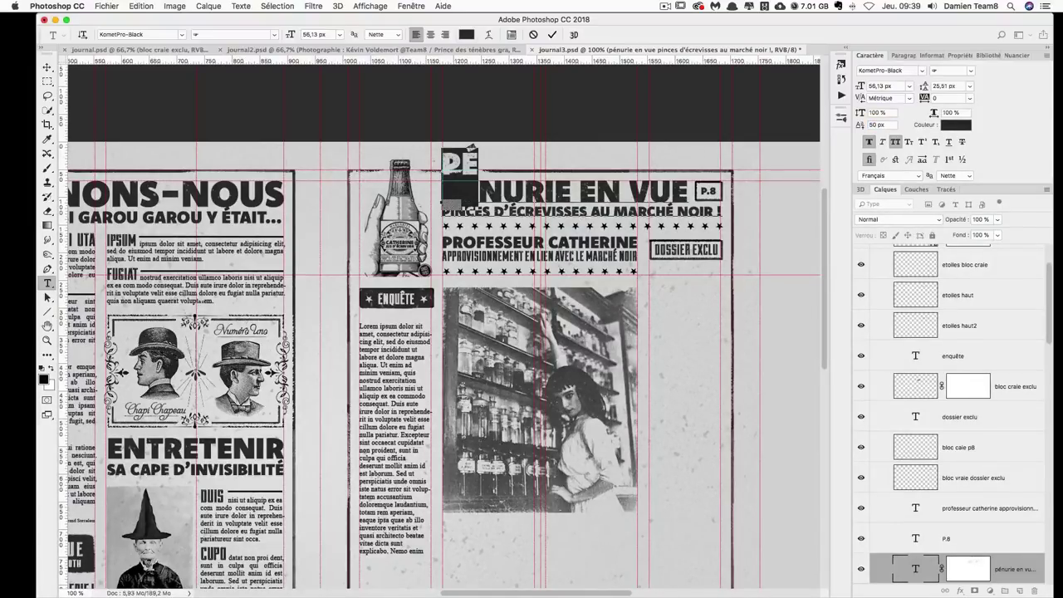
click(869, 124)
text(-50)
key(Return)
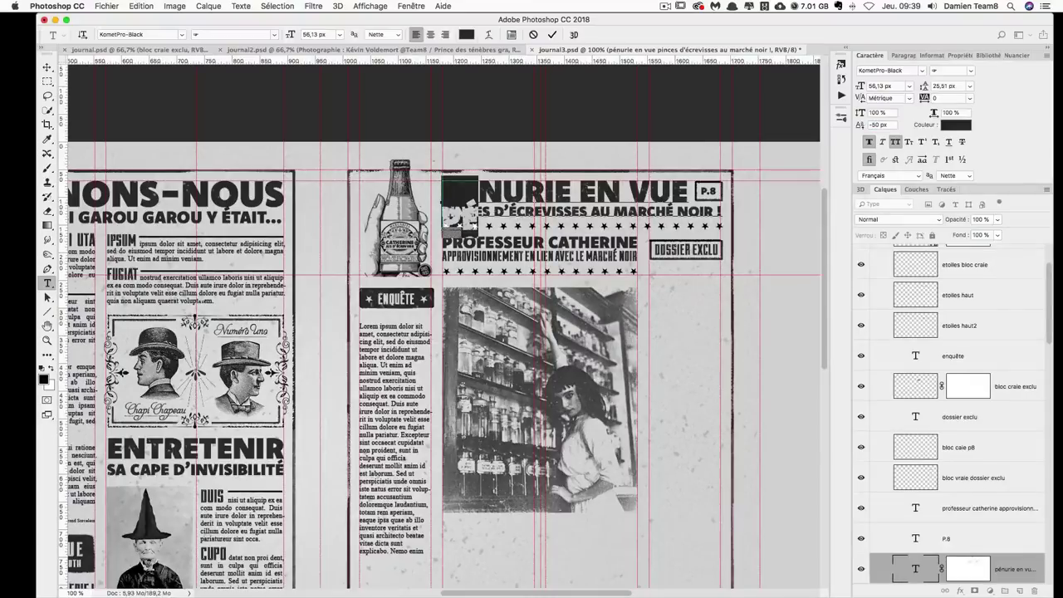
click(880, 125)
text(0)
key(Return)
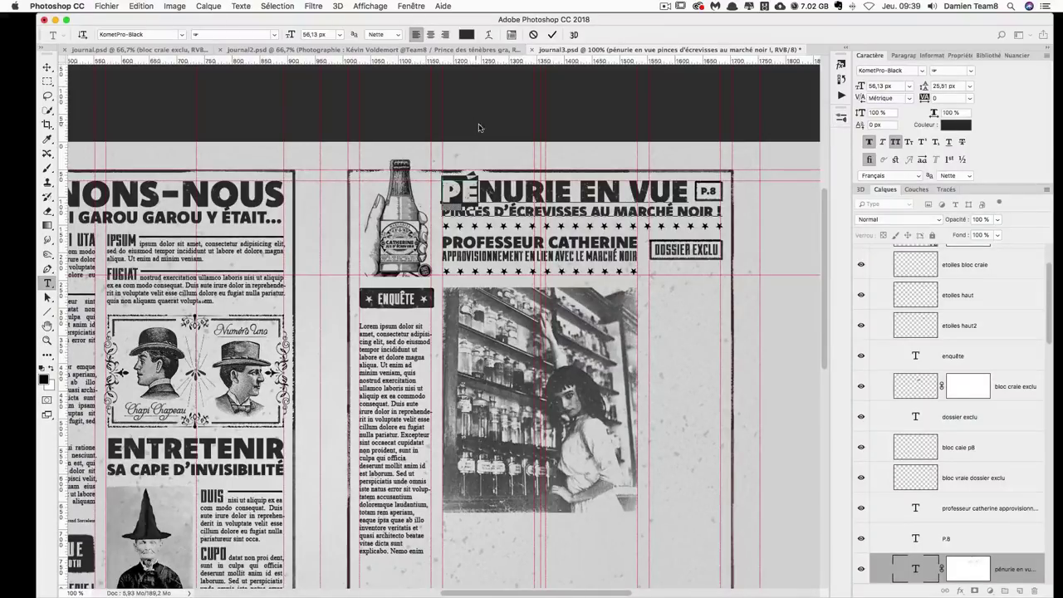
- Colour PÉ red, commit the edit, and reselect PÉ
click(954, 129)
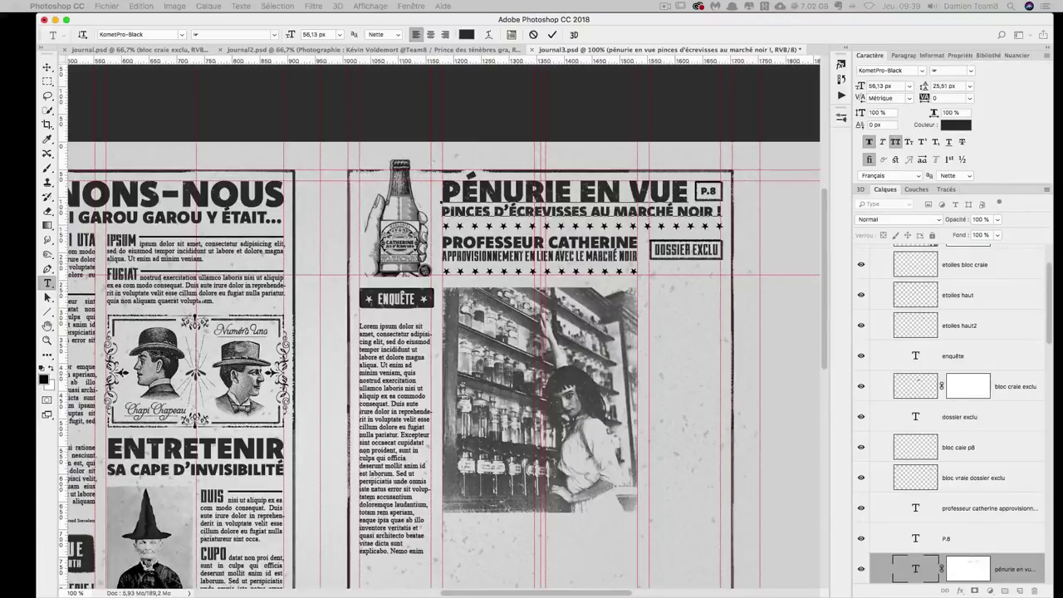
key(Return)
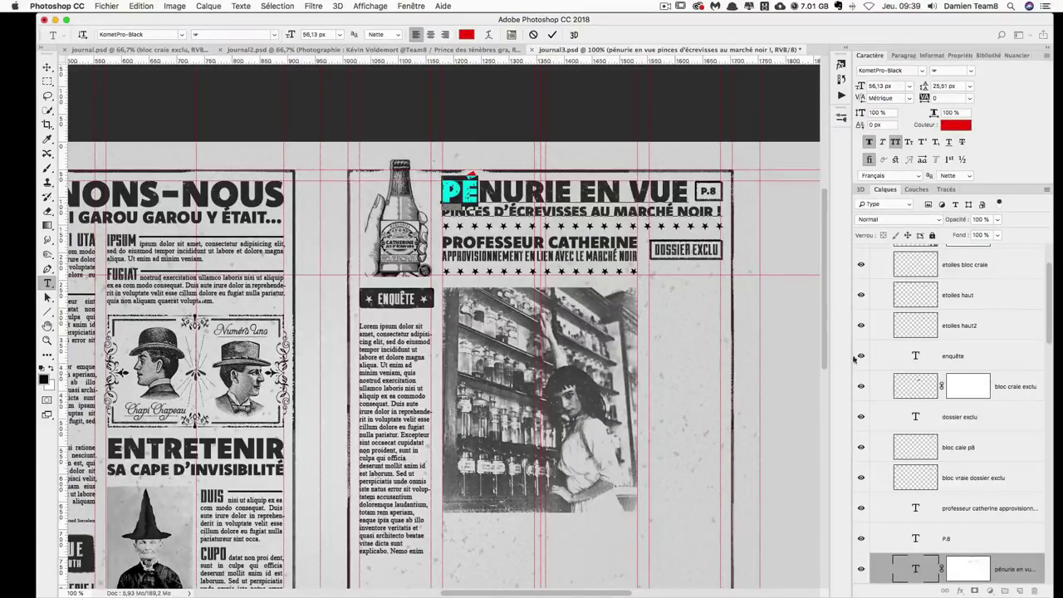
click(47, 67)
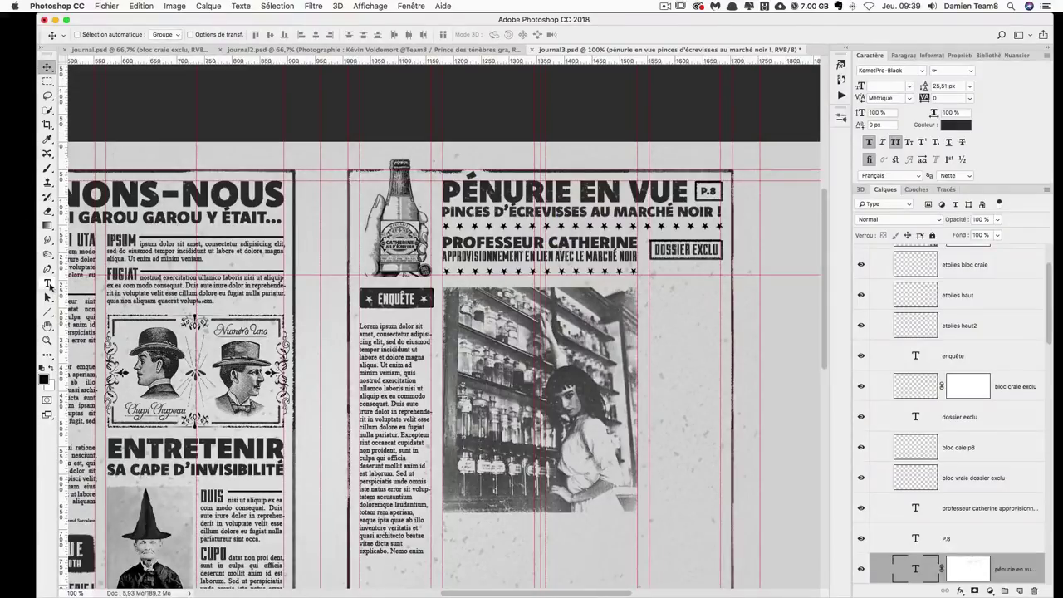
click(52, 284)
drag(484, 191, 440, 191)
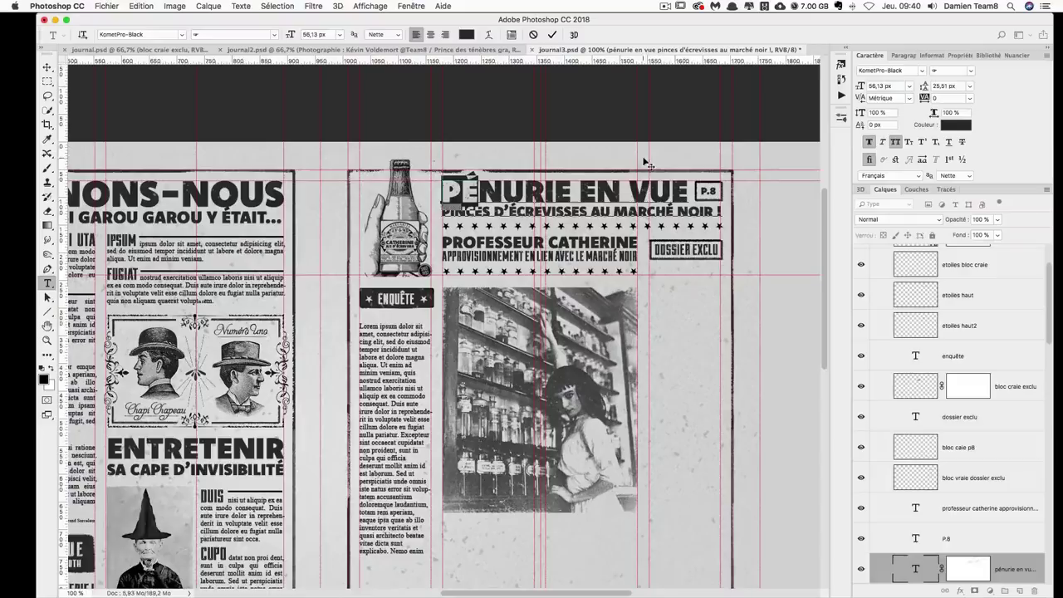
- Make the headline's PÉ lowercase and apply faux bold to pé
click(895, 143)
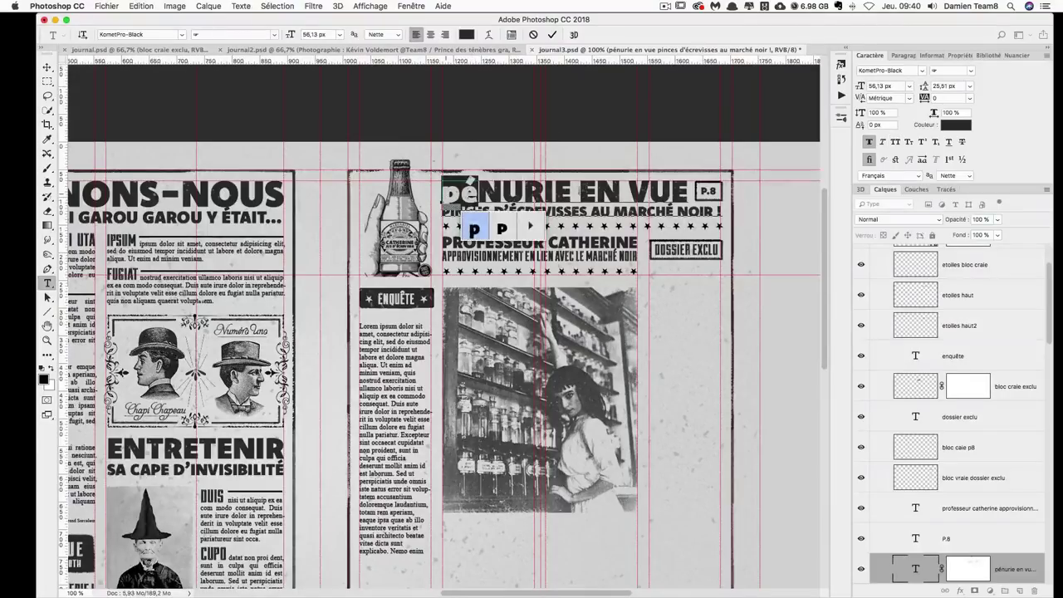
click(869, 143)
click(870, 142)
click(870, 147)
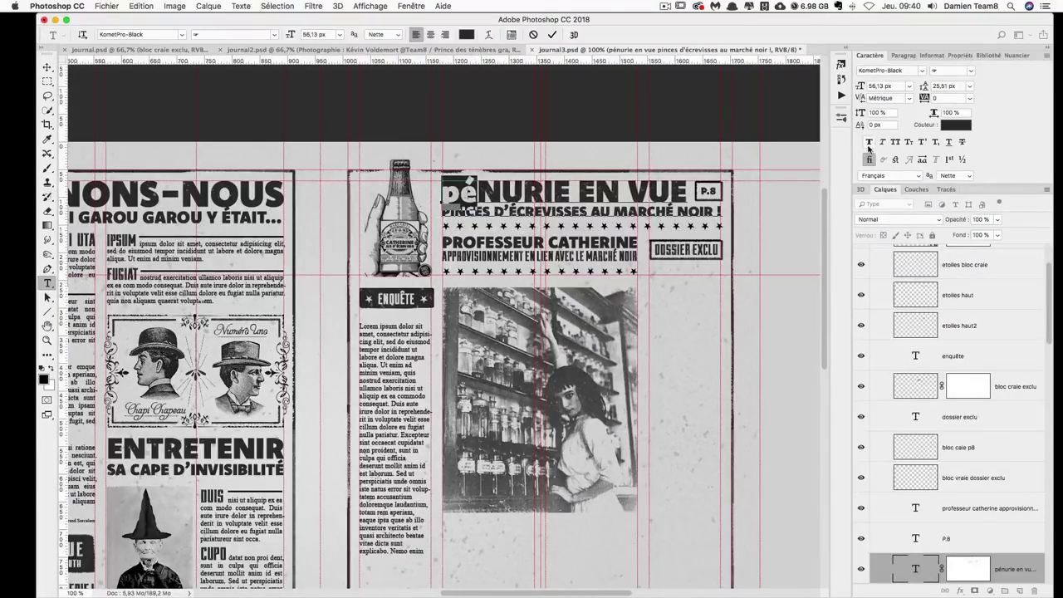
click(870, 145)
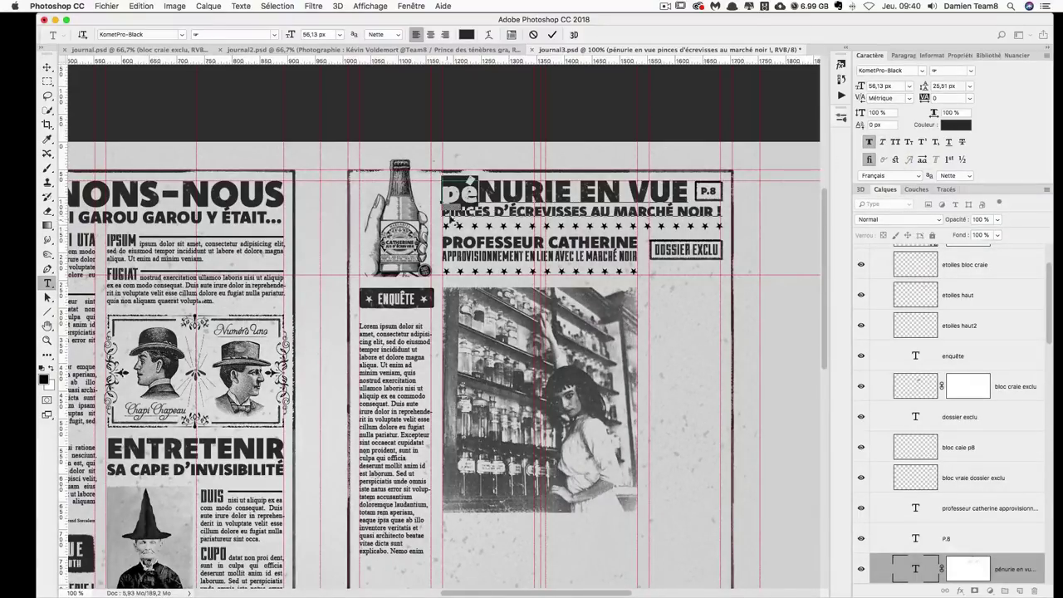
click(871, 144)
click(871, 144)
click(869, 145)
- Try faux italic on pé and turn it off, keeping faux bold
click(882, 143)
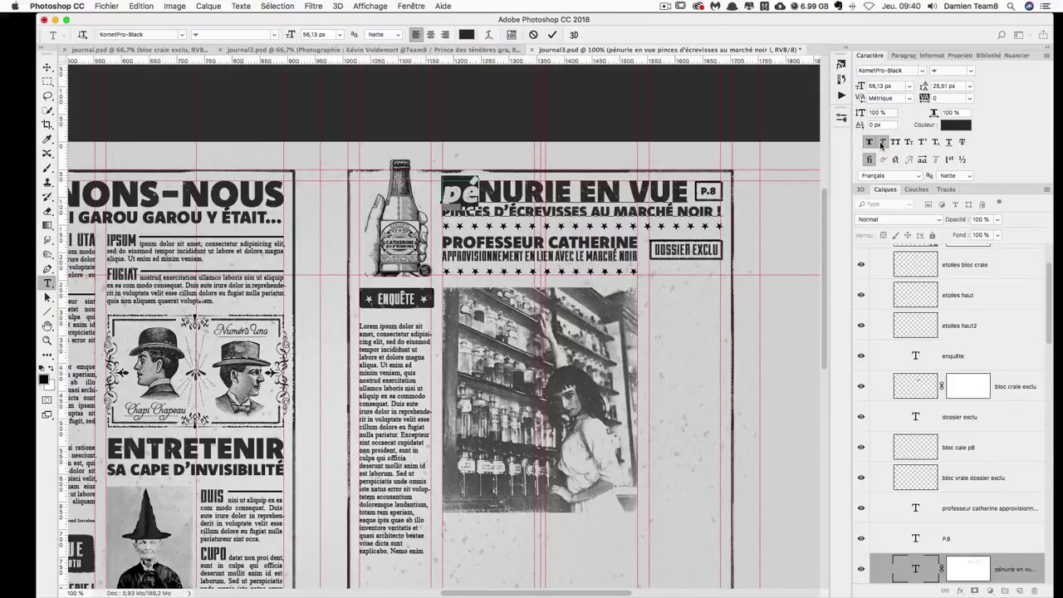
click(882, 143)
click(882, 142)
click(882, 143)
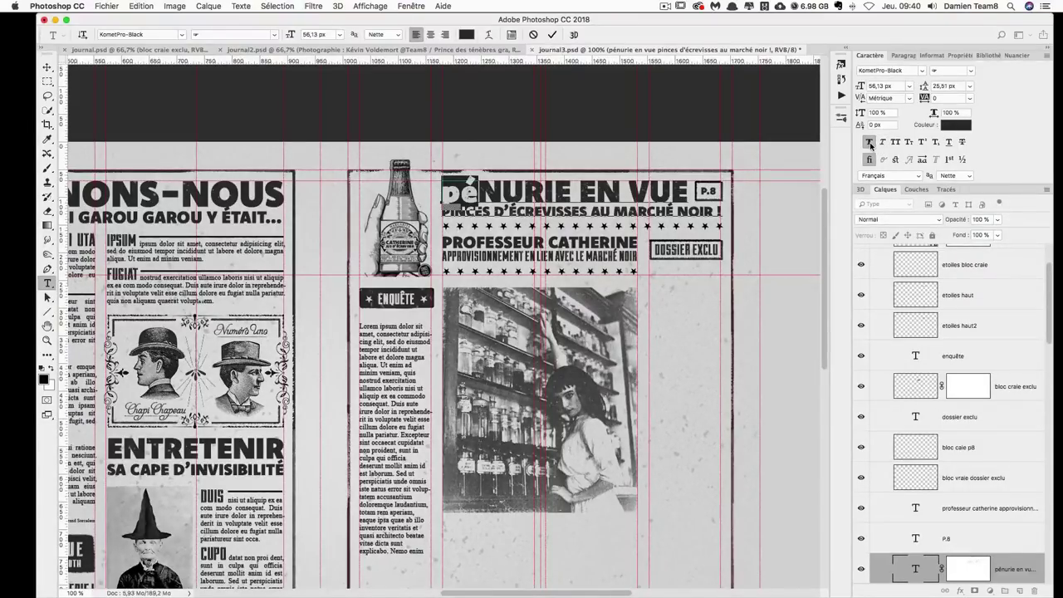
click(871, 143)
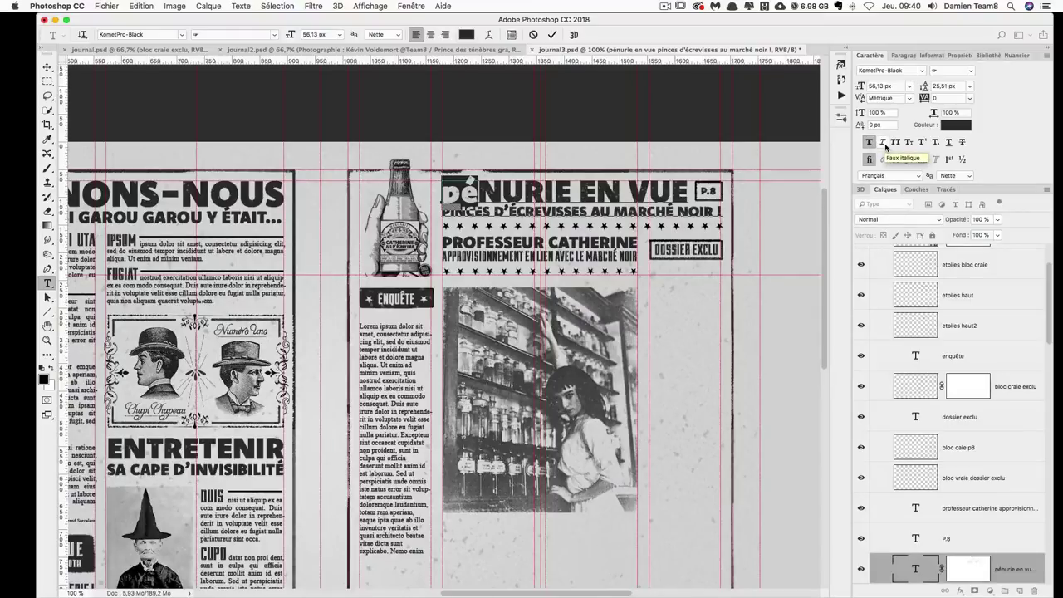
click(883, 143)
click(883, 143)
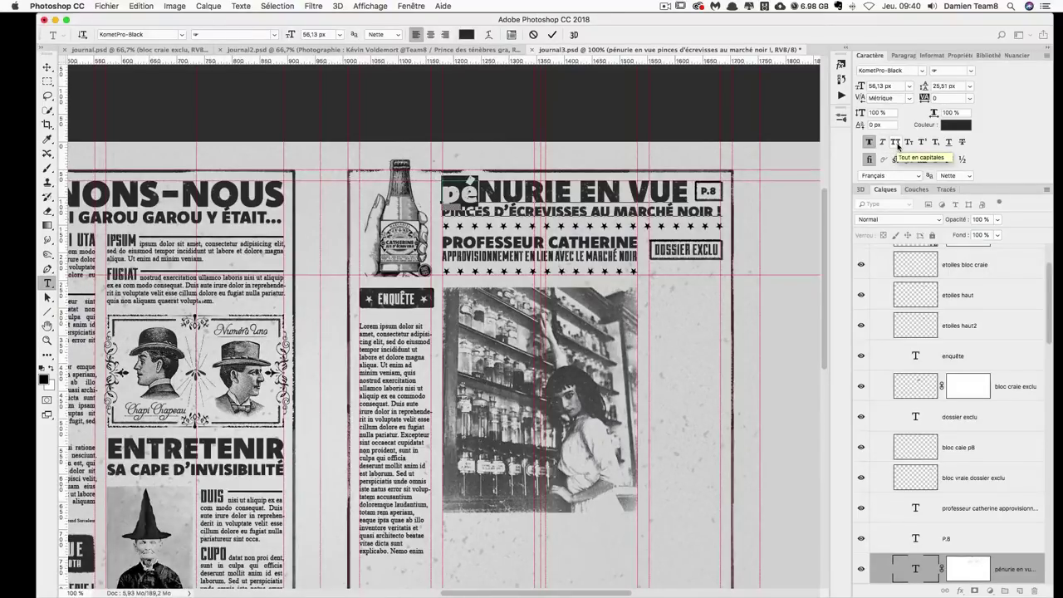
- Set pé to All Caps, try Small Caps, and return to full-size All Caps
click(897, 144)
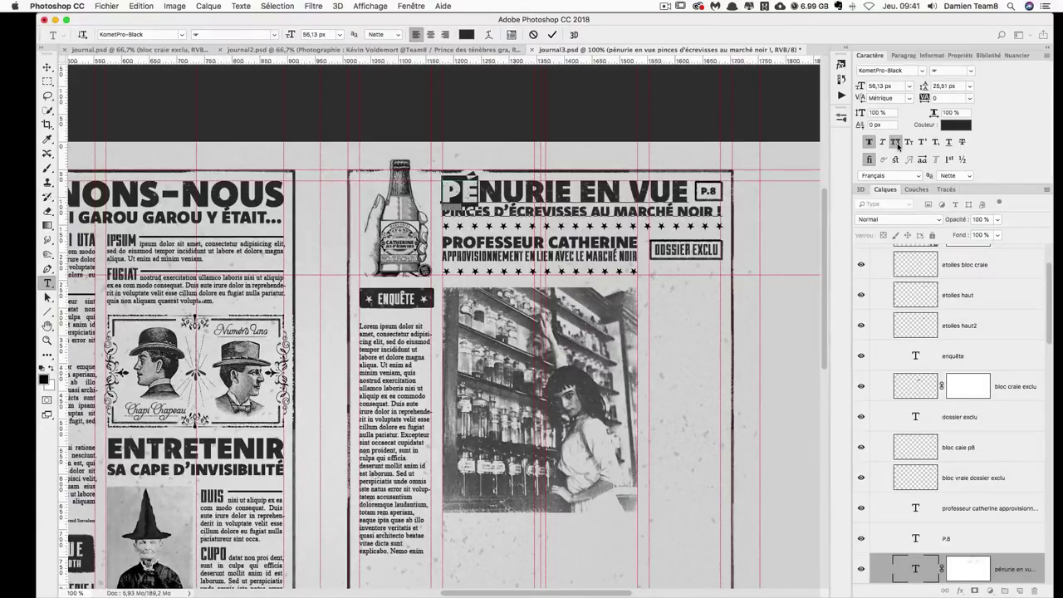
click(896, 143)
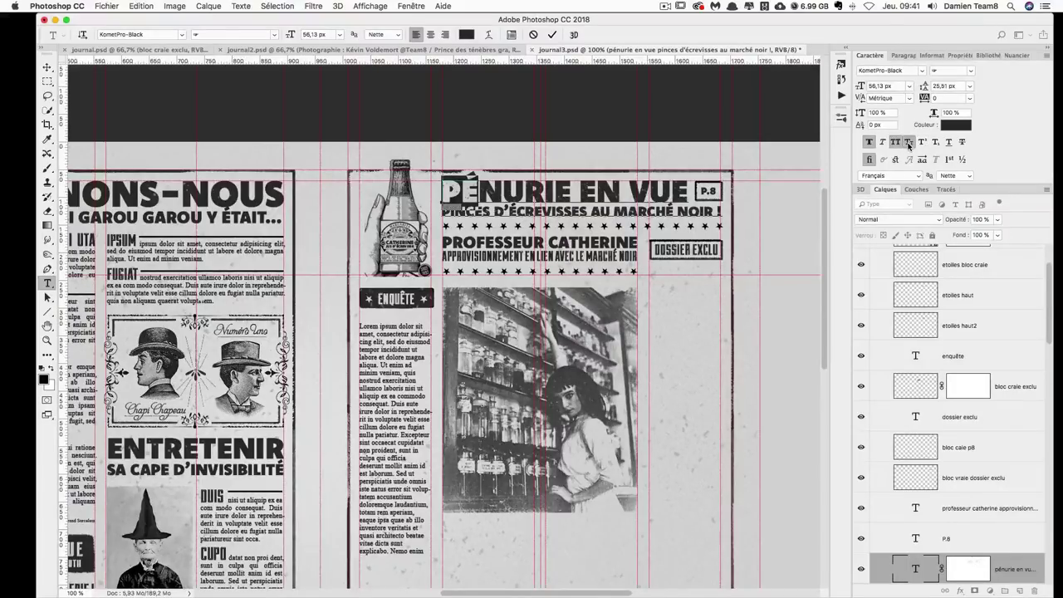
click(909, 145)
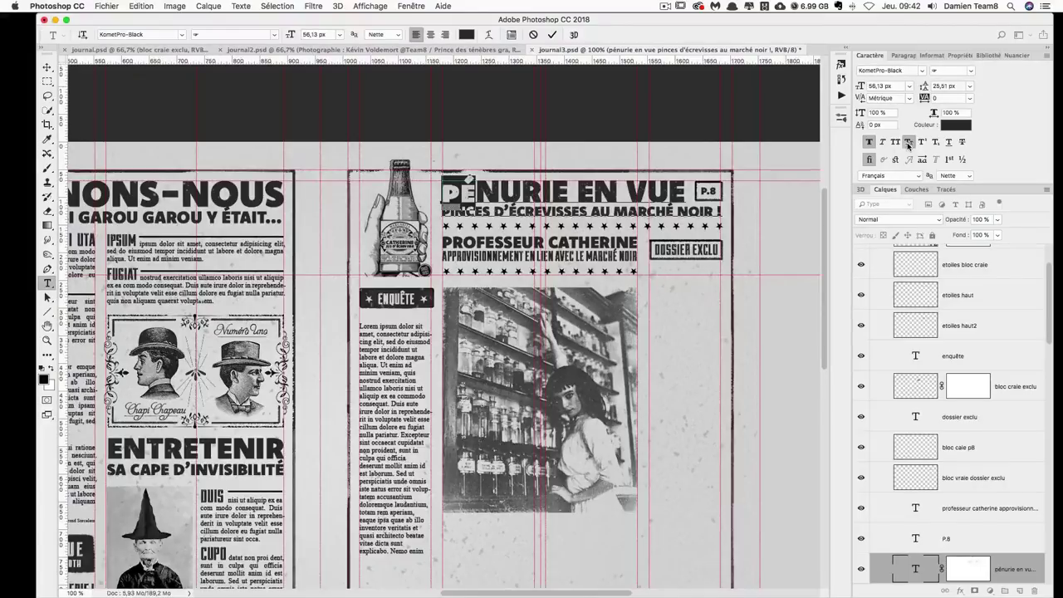
click(908, 144)
click(909, 145)
click(896, 143)
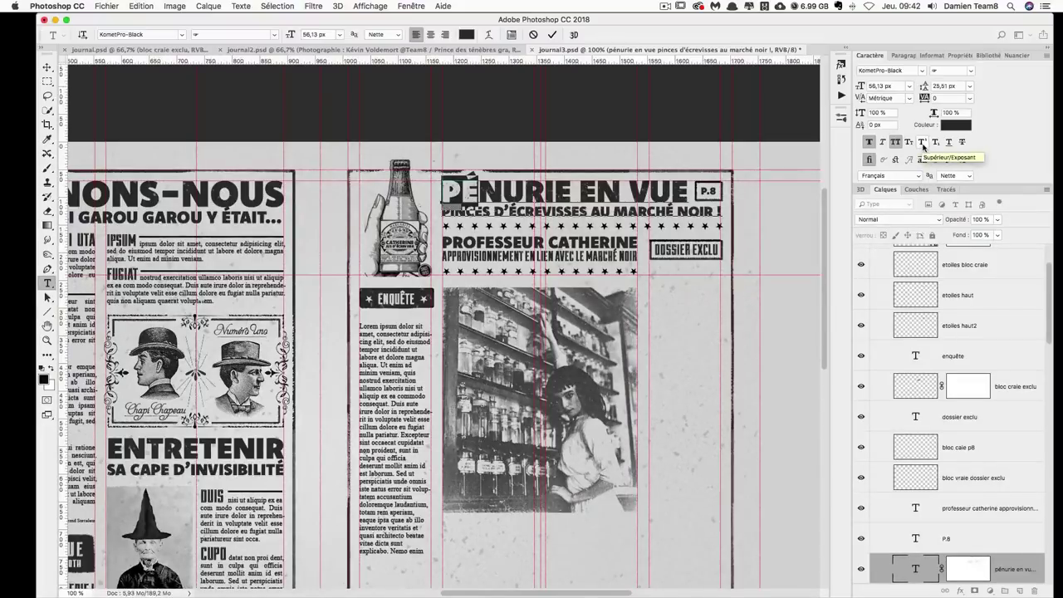
- Try Superscript and Subscript on PÉ, removing each again
click(922, 144)
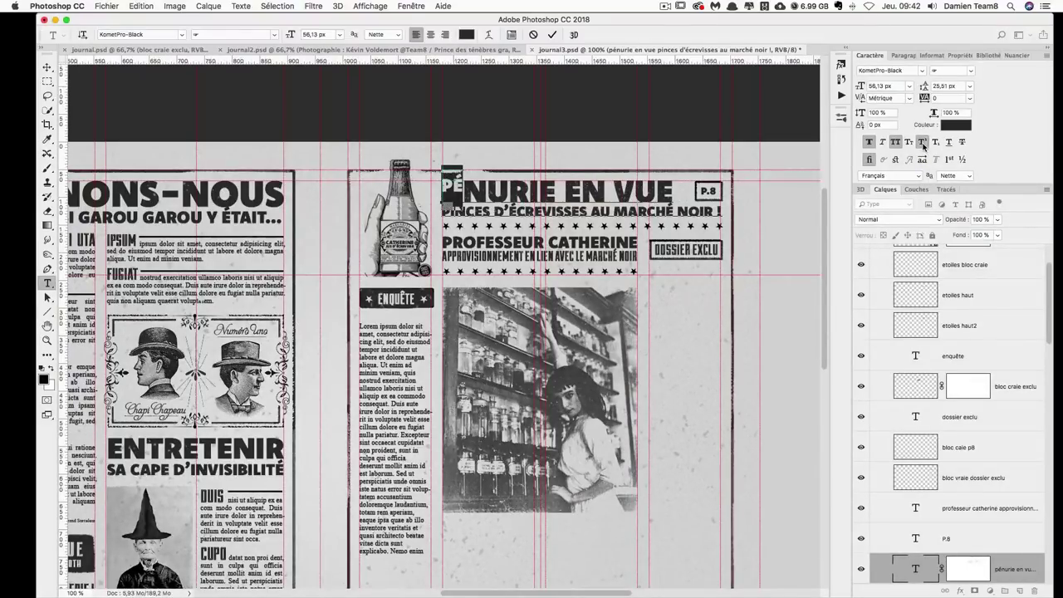
click(922, 143)
double_click(922, 143)
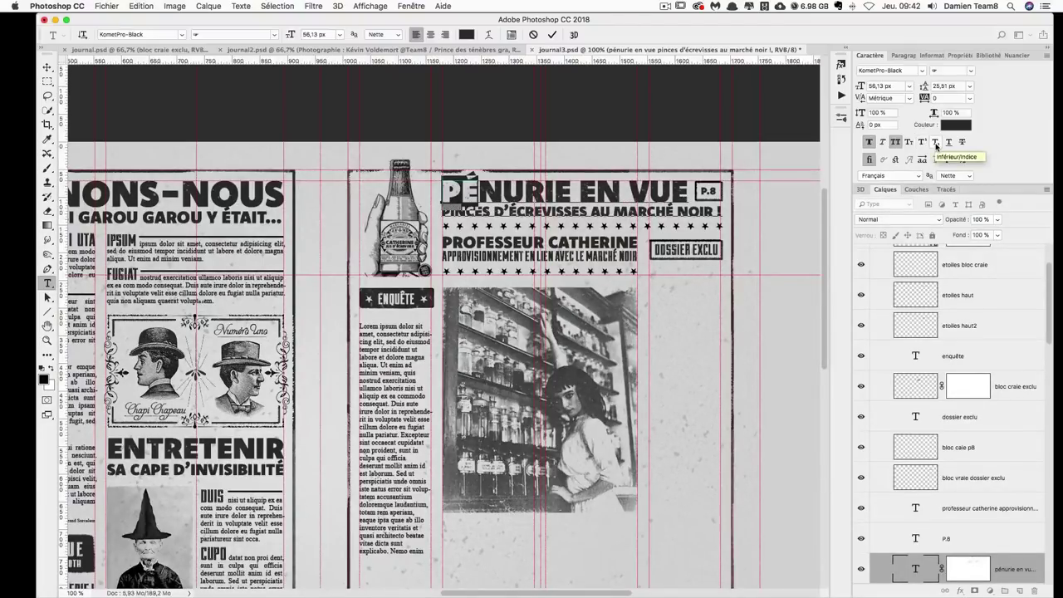
click(936, 142)
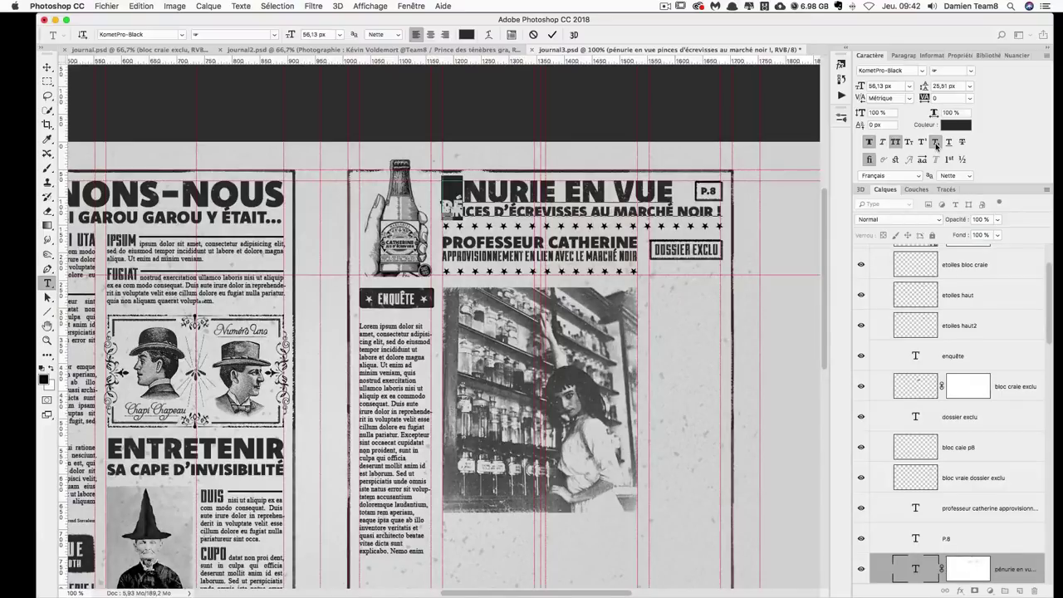
click(936, 143)
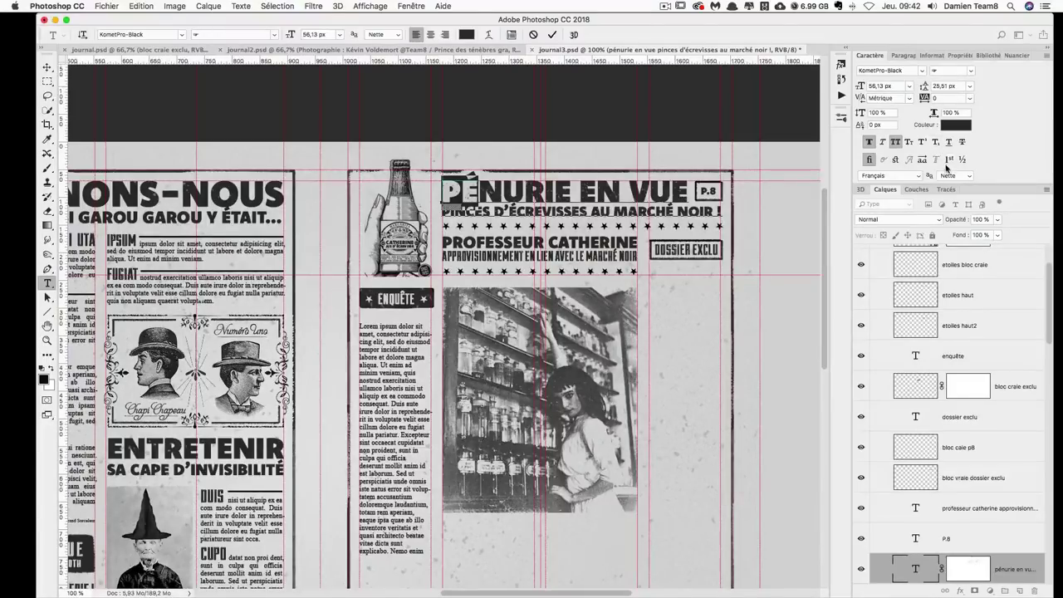
- Underline the headline's PÉ and the word MARCHÉ in the subheading, committing both edits
click(948, 143)
key(Escape)
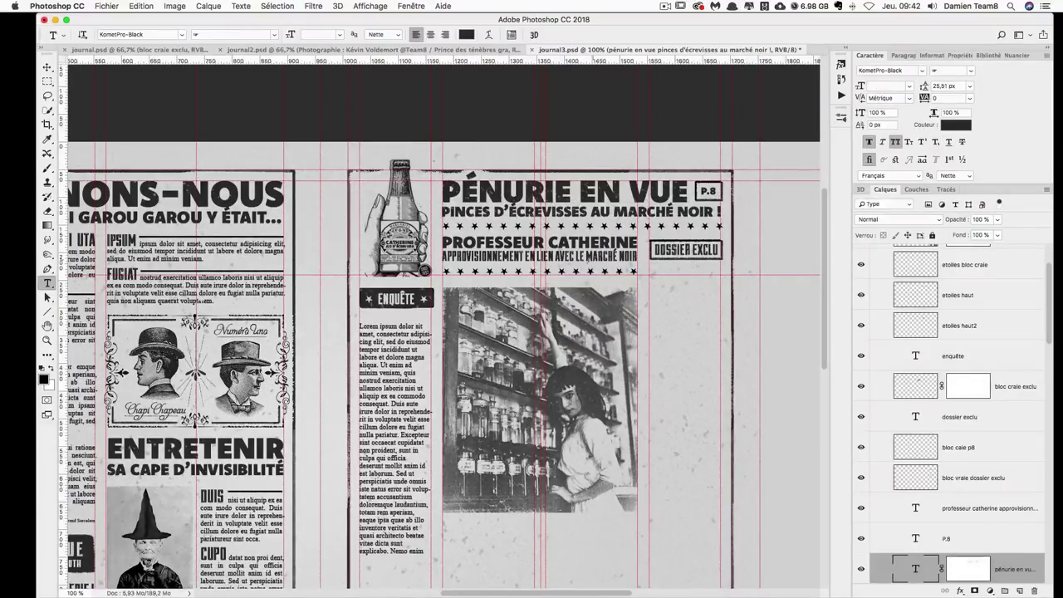
double_click(590, 256)
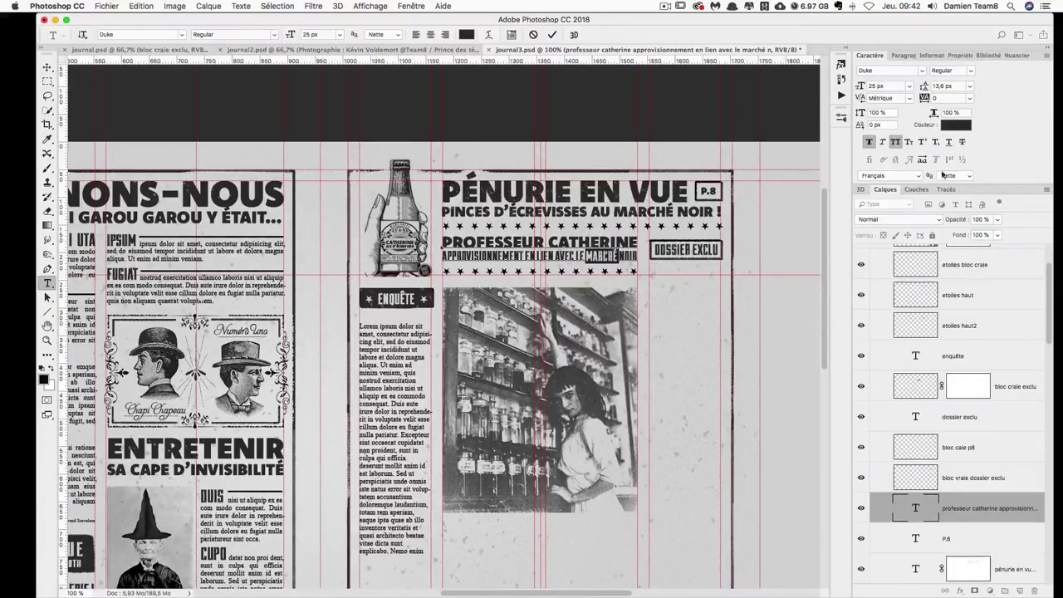
click(949, 143)
click(613, 254)
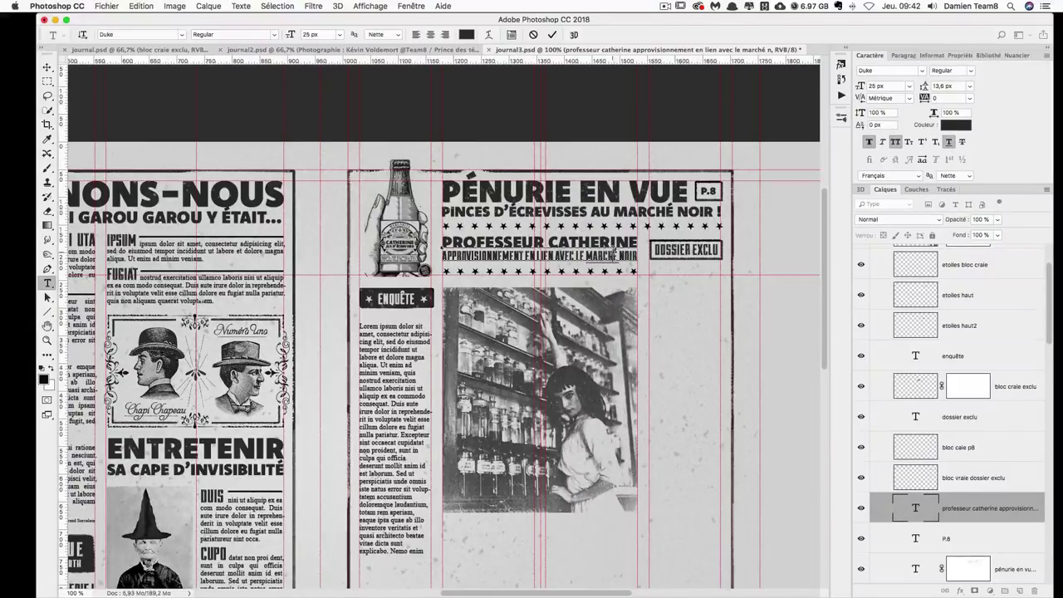
key(ctrl+Return)
key(v)
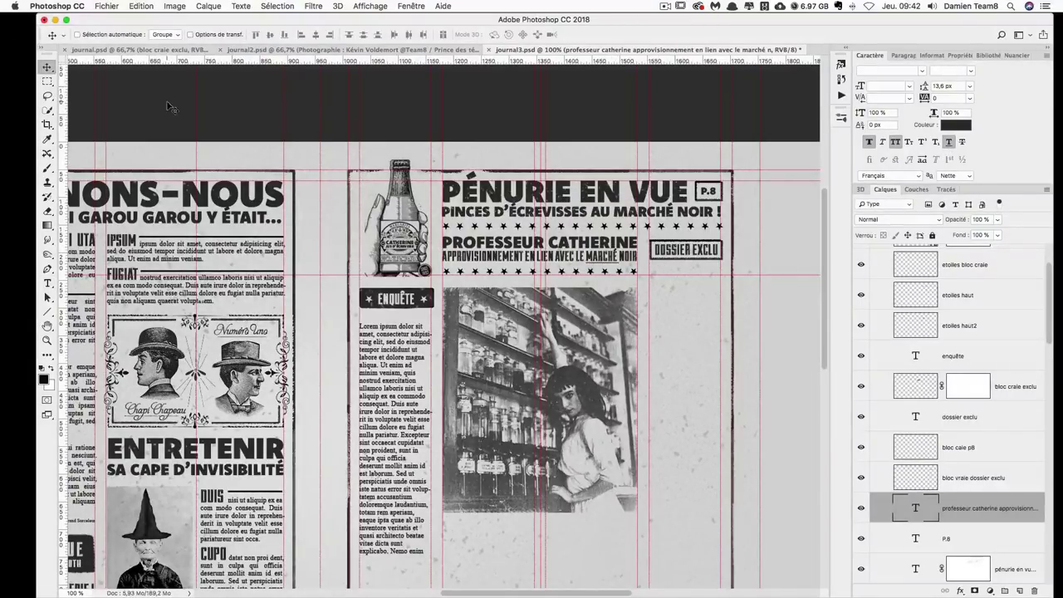
click(48, 283)
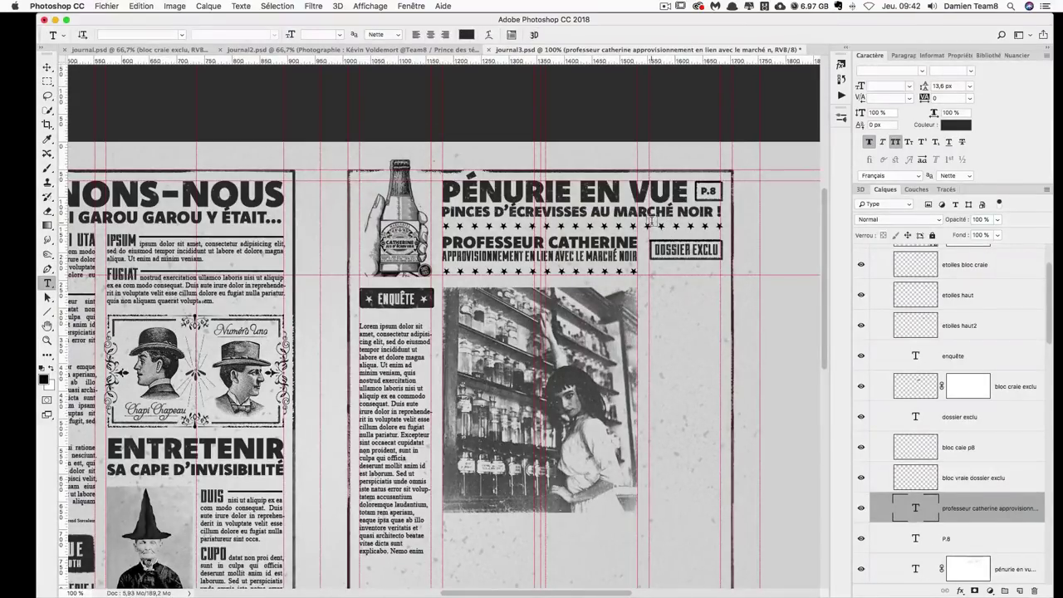
double_click(602, 256)
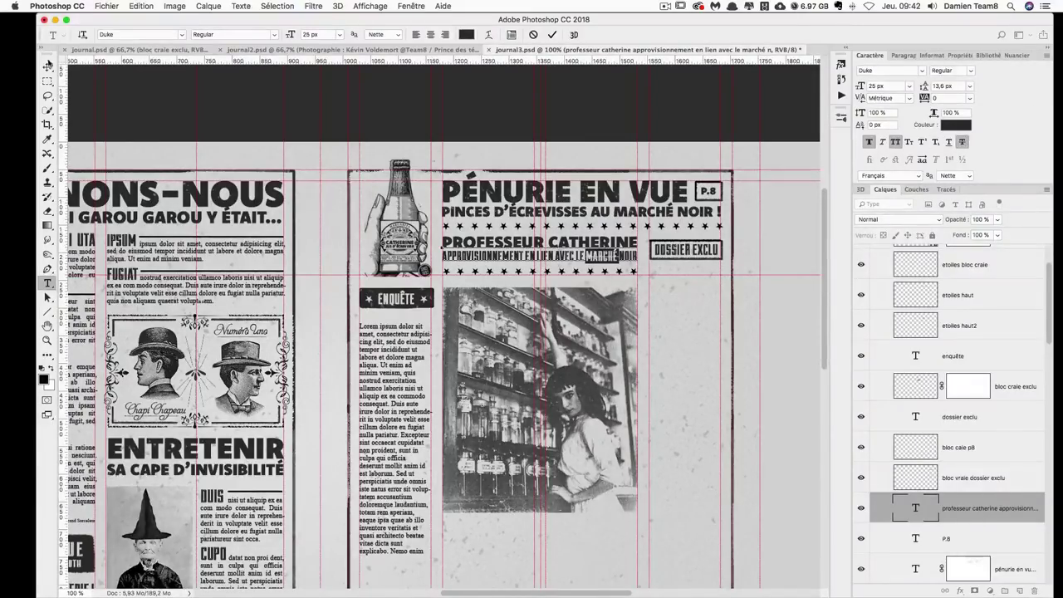
click(47, 66)
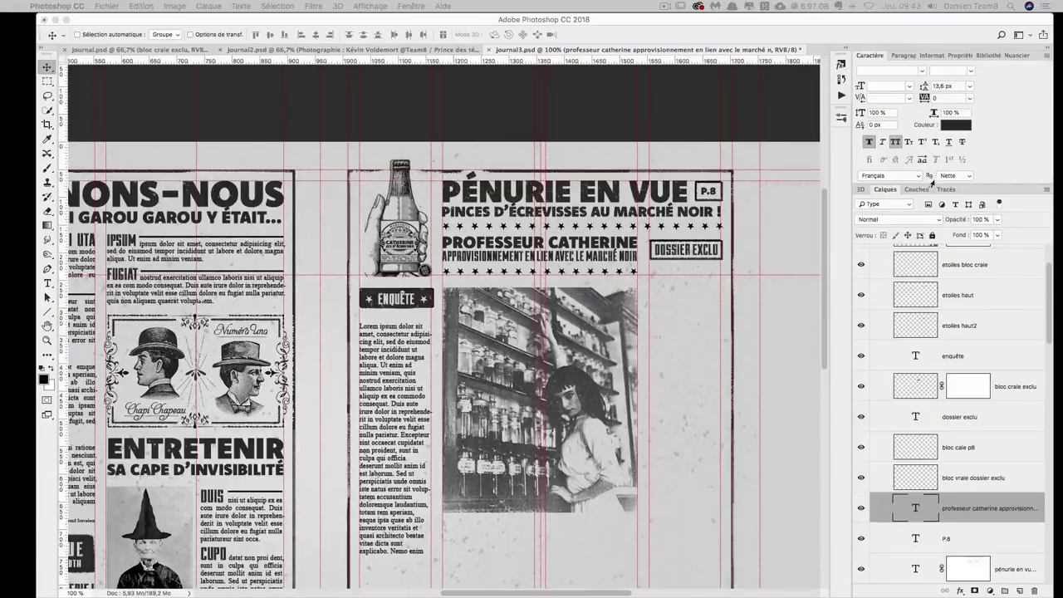
- Show the Paragraphe panel and select all the Lorem ipsum text in the Enquête column
scroll(706, 138, right, 2)
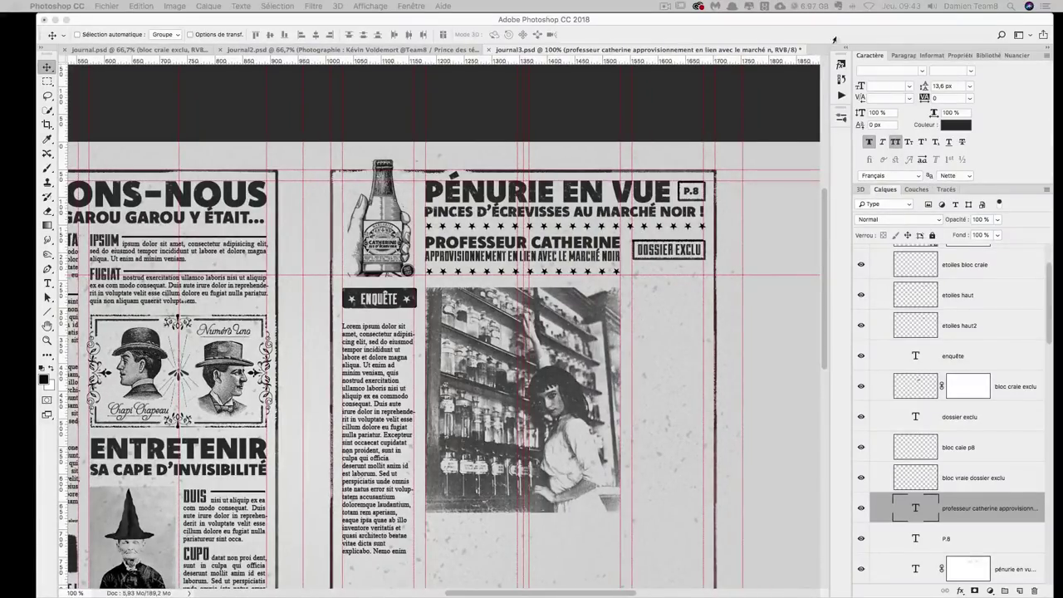
click(904, 58)
click(905, 58)
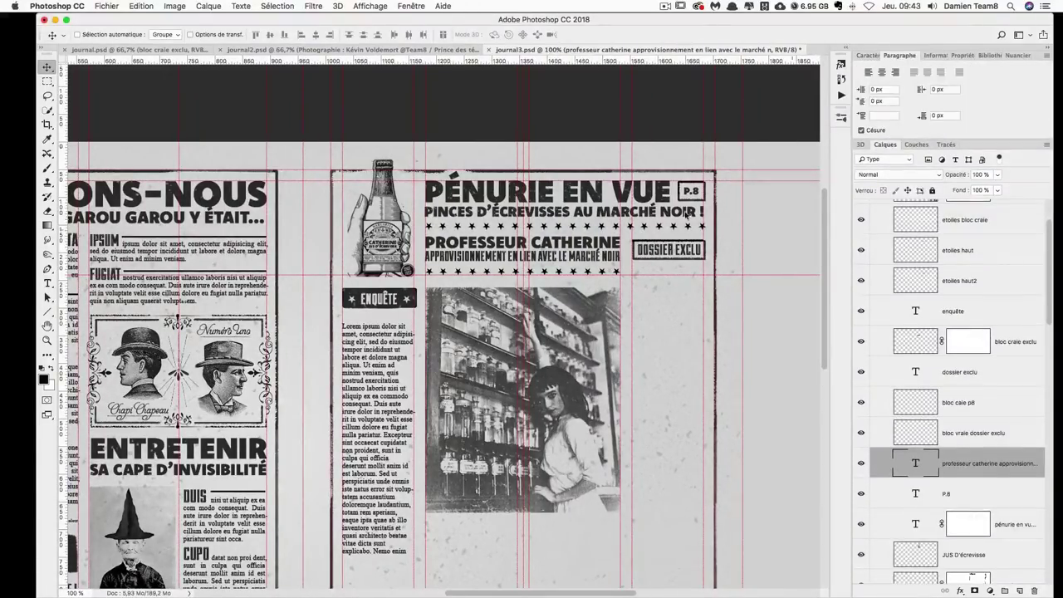
scroll(388, 320, left, 2)
scroll(388, 321, down, 3)
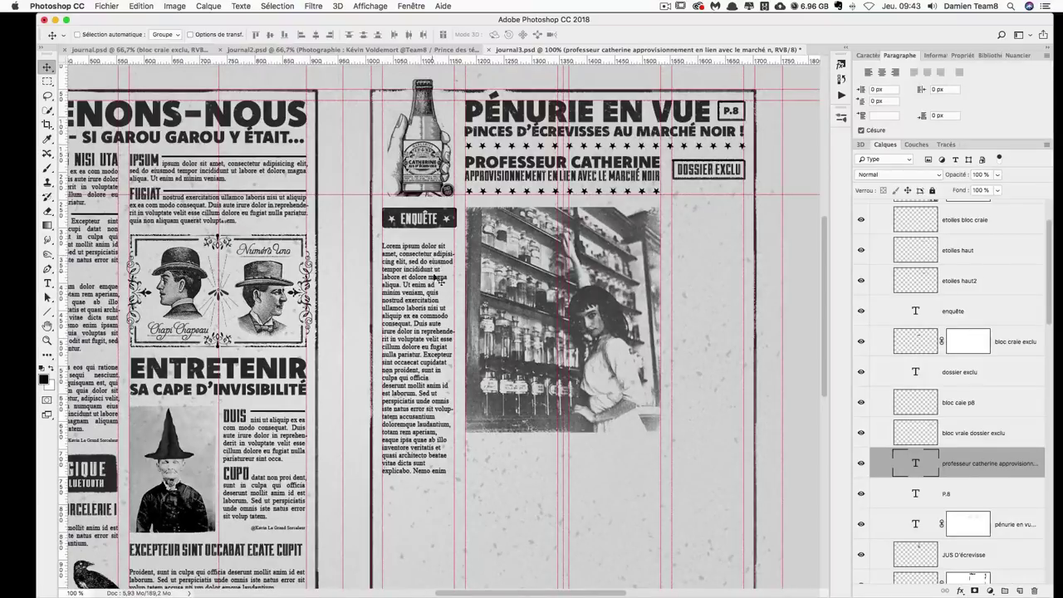
click(26, 297)
click(48, 282)
click(413, 260)
triple_click(414, 261)
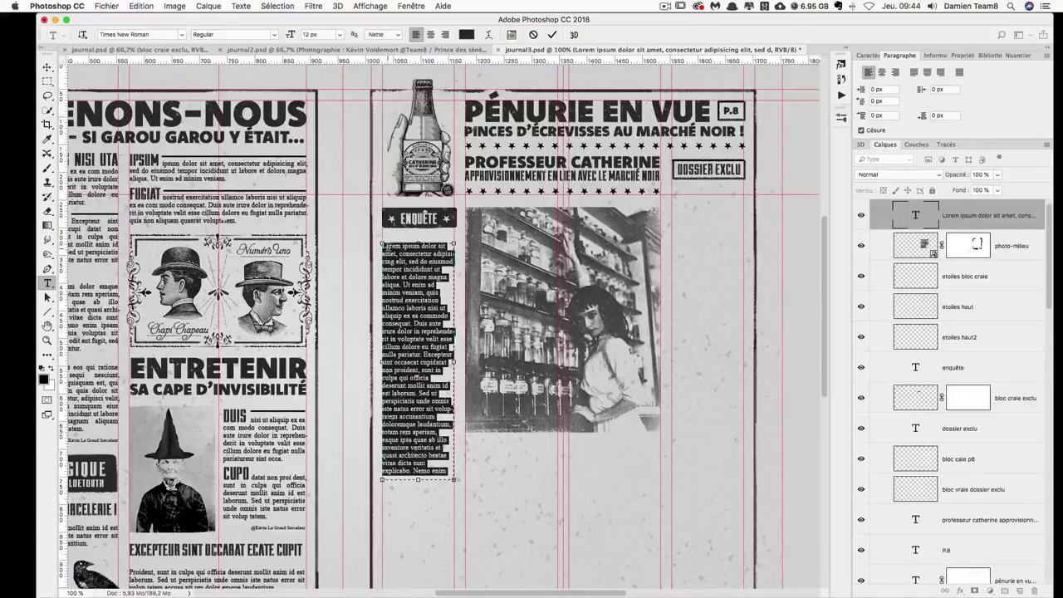
- Compare centred, right-aligned and justified alignment on the ENQUÊTE column text
click(882, 72)
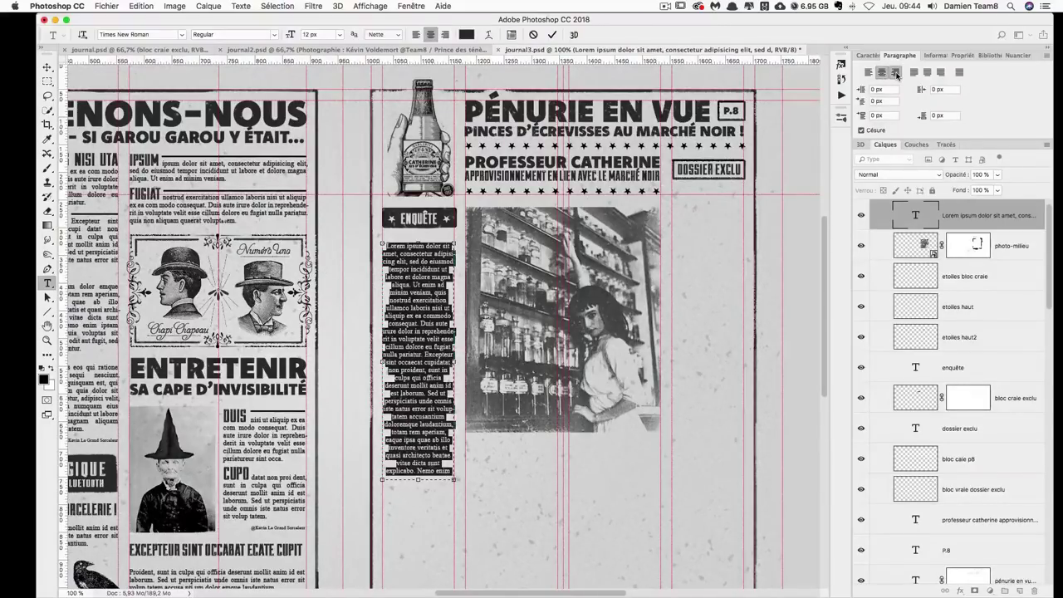
click(895, 73)
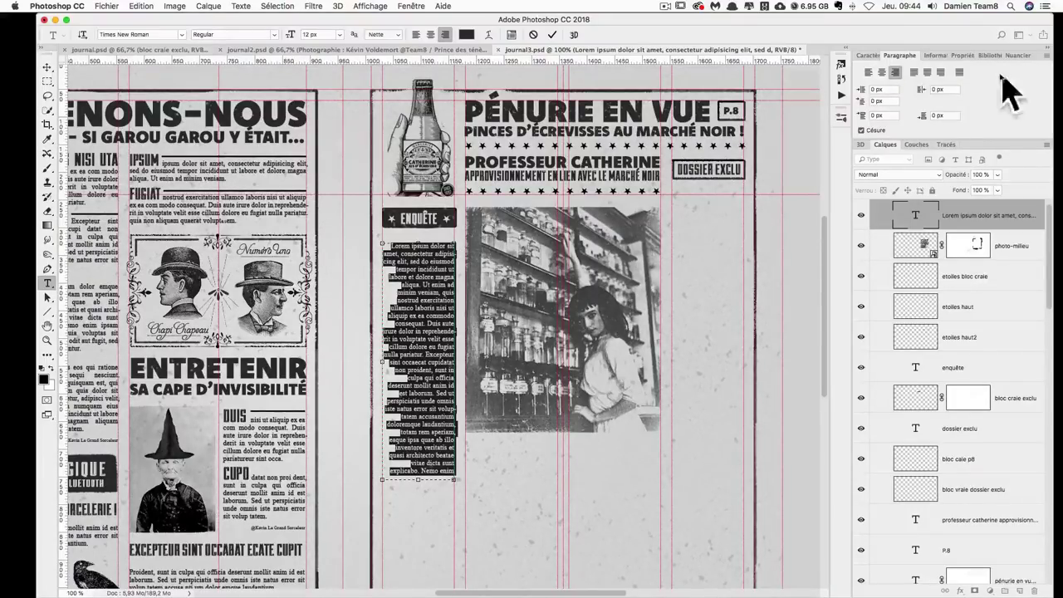
click(916, 75)
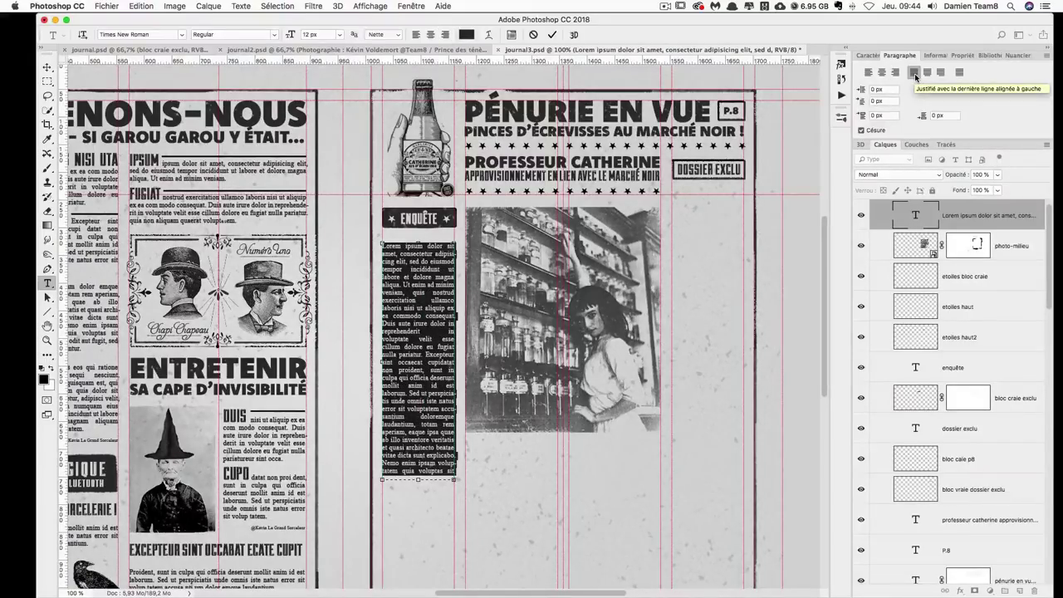
click(449, 480)
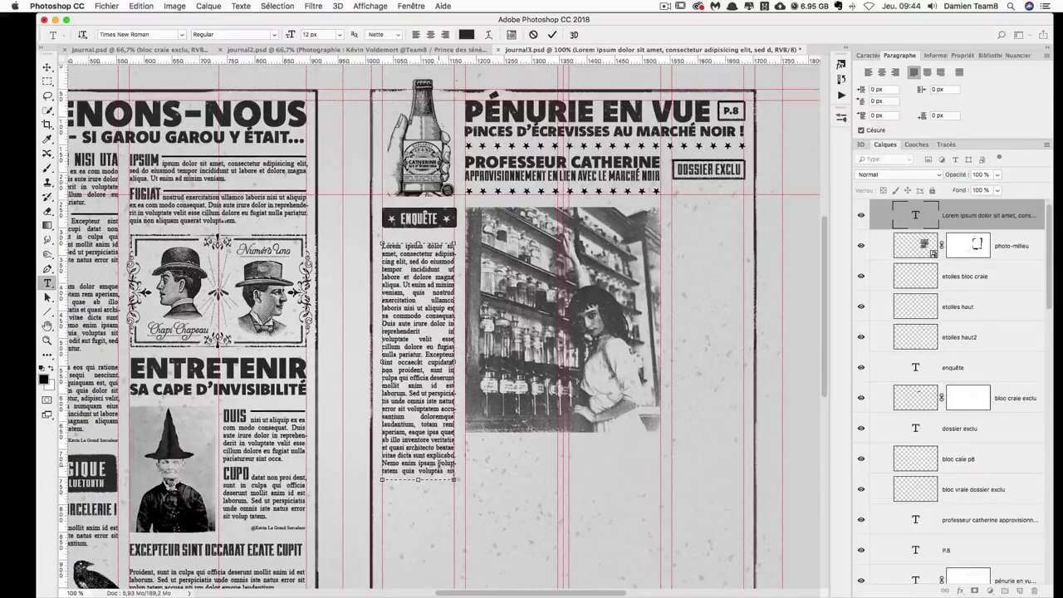
- Delete the trailing words so the text ends with 'Nemo enim ipsam.'
key(BackSpace)
key(BackSpace)
key(BackSpace)
key(BackSpace)
key(BackSpace)
key(BackSpace)
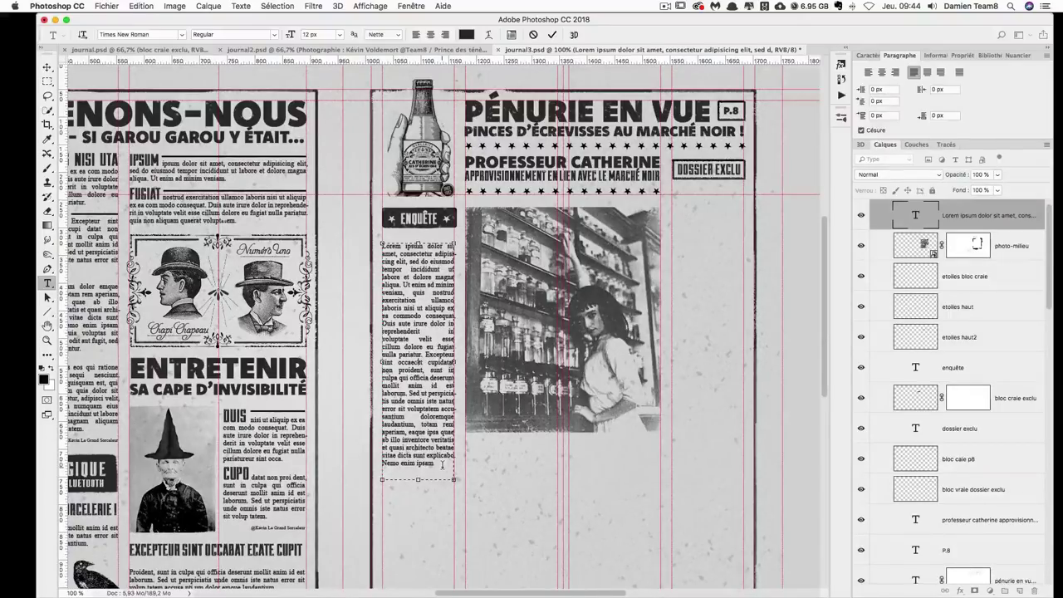
key(ctrl+z)
key(BackSpace)
key(BackSpace)
key(BackSpace)
key(BackSpace)
key(BackSpace)
key(BackSpace)
text(.)
- Select all the column text, compare the justify options and settle on Justify last left
key(ctrl+a)
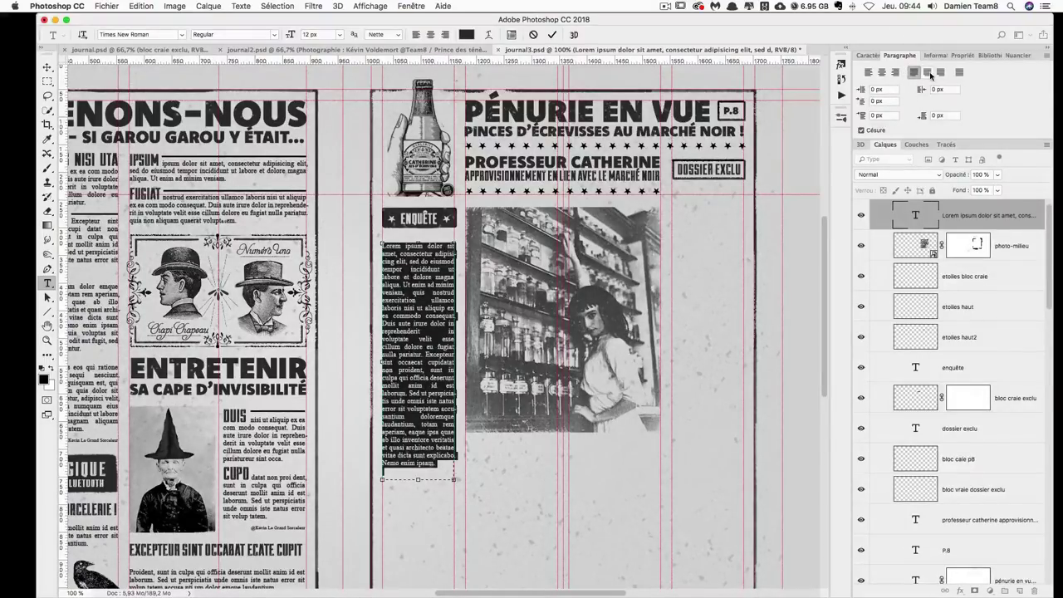
click(927, 73)
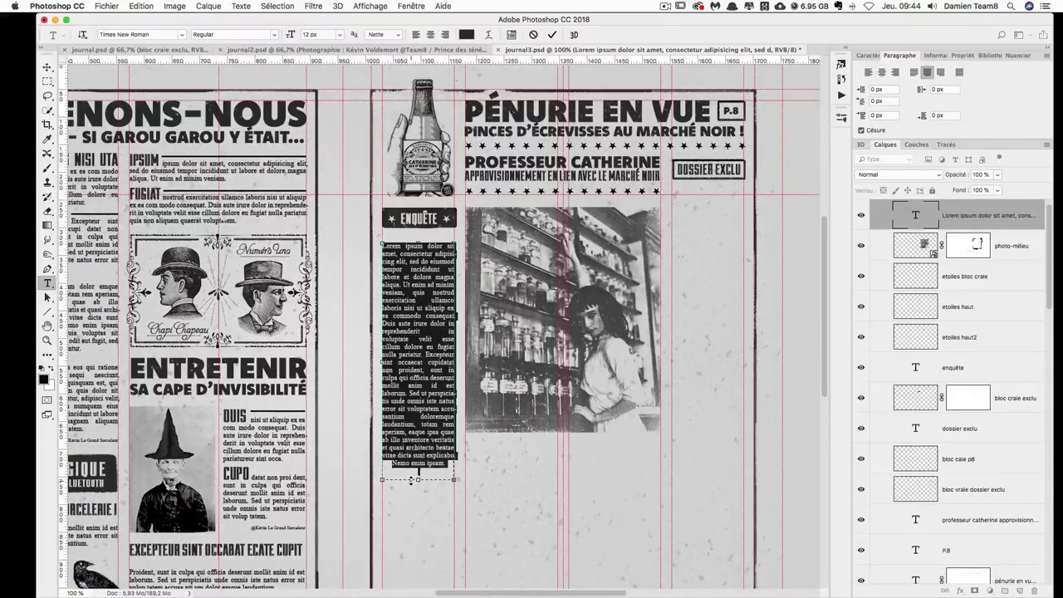
click(940, 72)
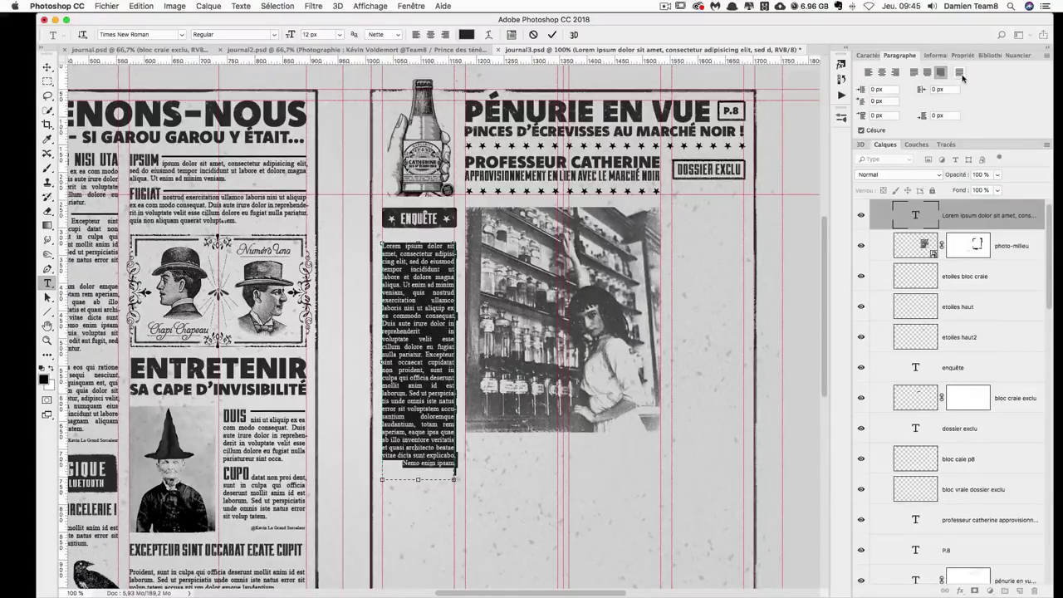
click(959, 72)
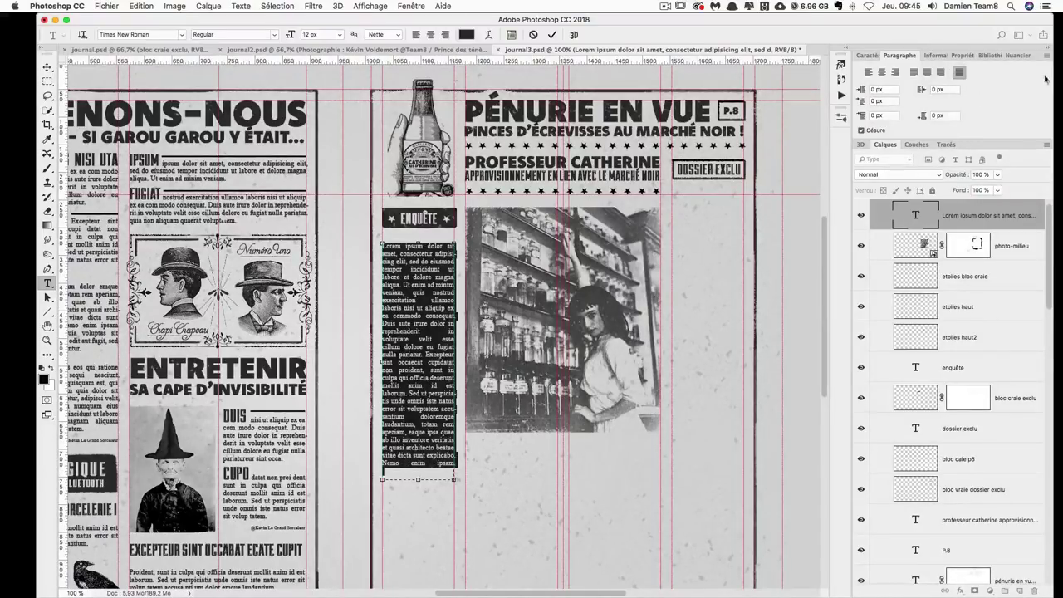
click(914, 73)
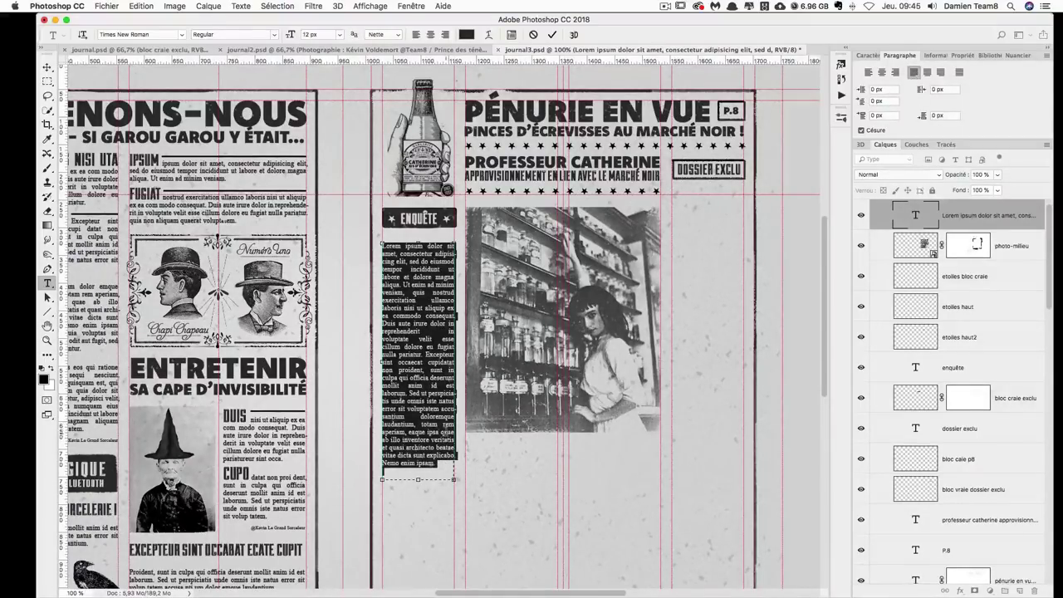
click(426, 463)
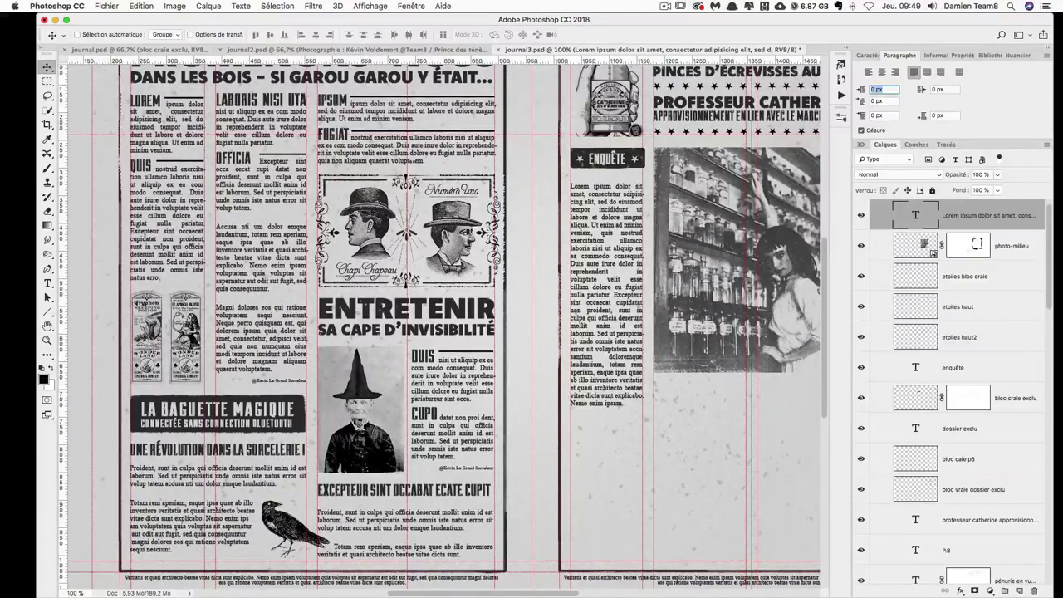
- Try 50 px left and right indents on the ENQUÊTE text, then undo both
text(50)
key(Return)
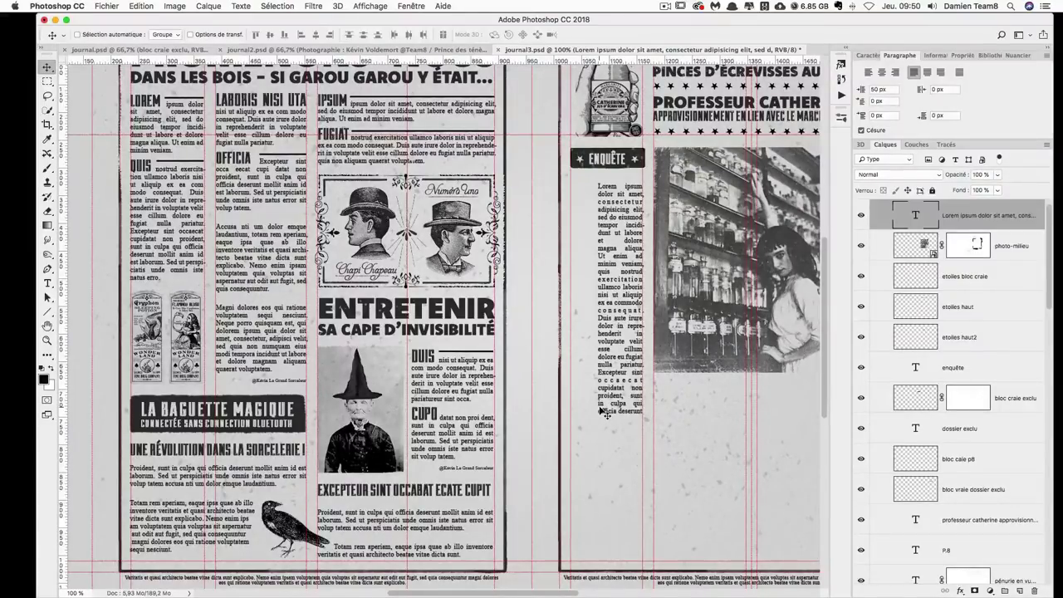
key(super+z)
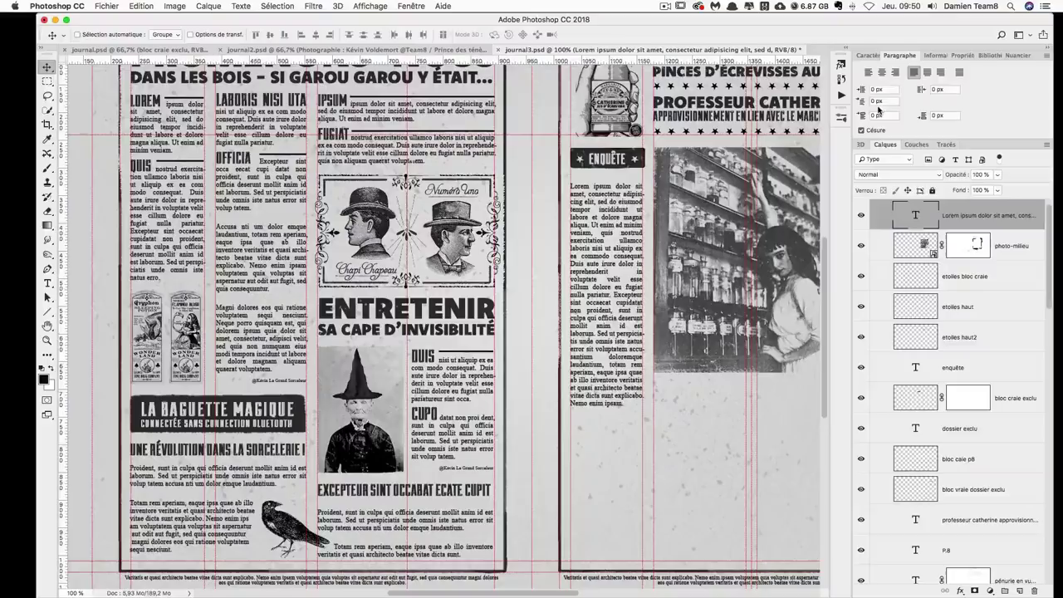
key(Tab)
key(Return)
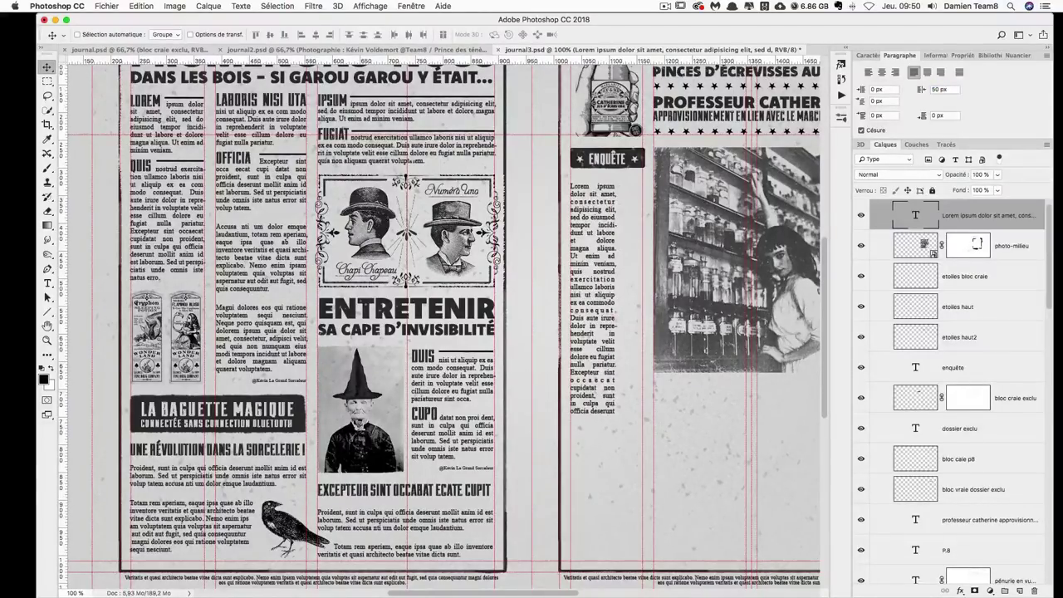
key(super+z)
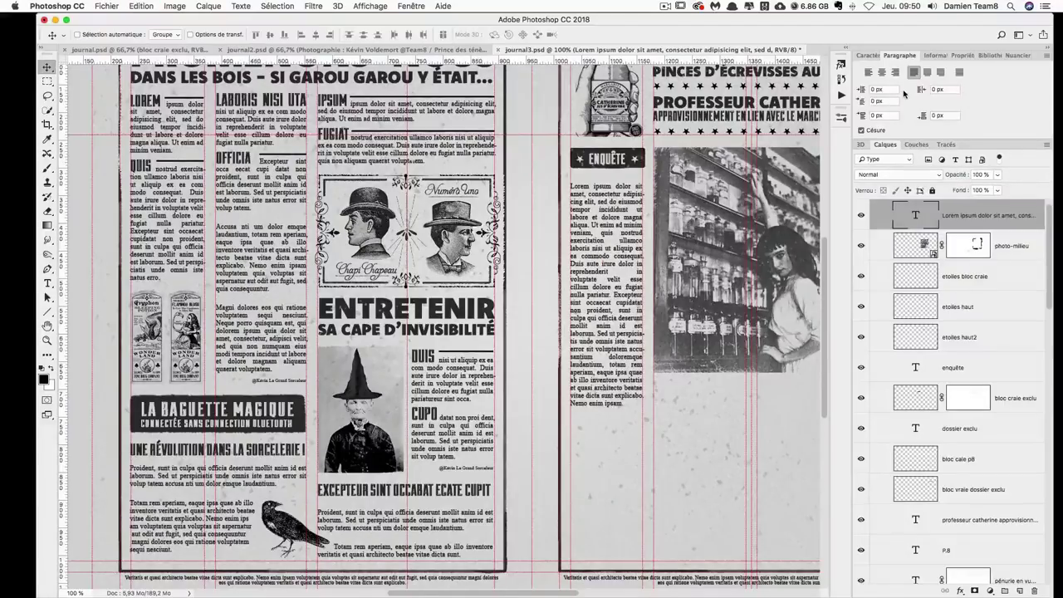
- Try a 50 px first-line indent, then reset it to 0
click(885, 101)
text(50)
key(Return)
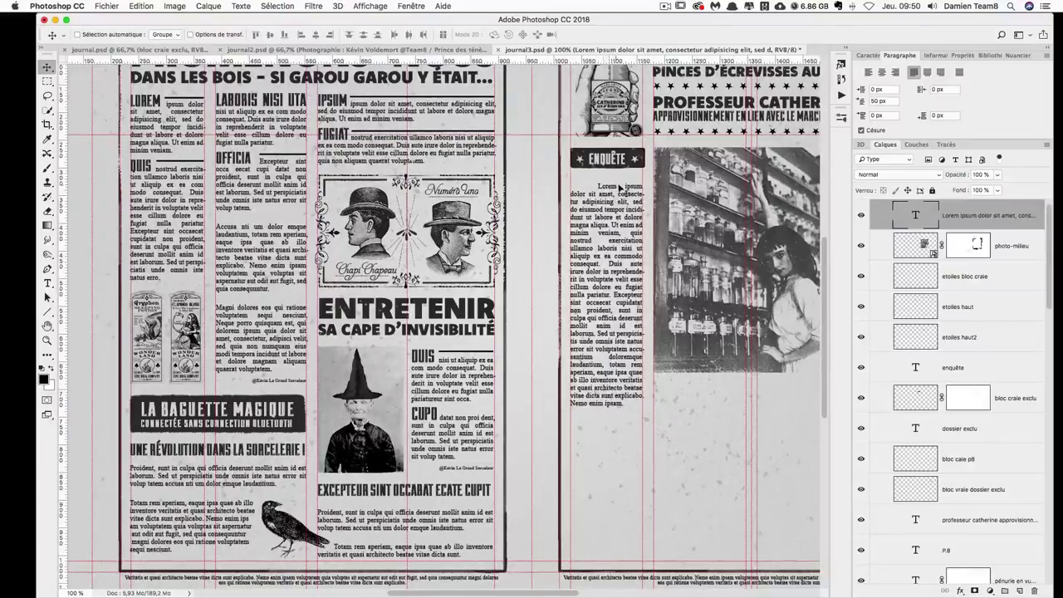
text(0)
drag(885, 101, 887, 115)
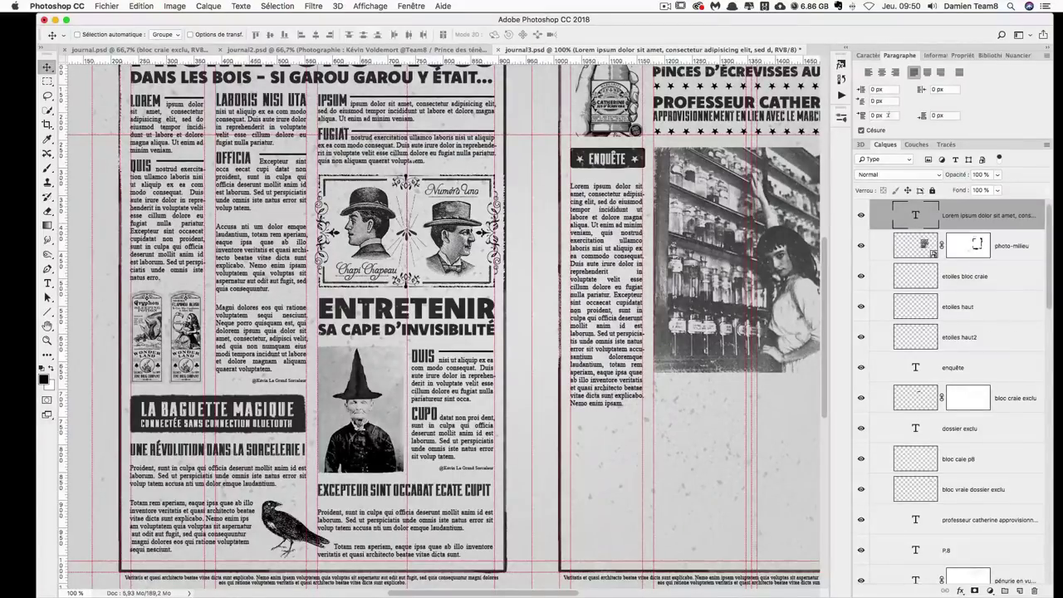
- Set the paragraphs' Space Before to 50 px
click(892, 115)
text(50)
key(Return)
- Break the ENQUÊTE text into paragraphs after 'aliqua.', 'reprehenderit' and 'pariatur.'
click(47, 283)
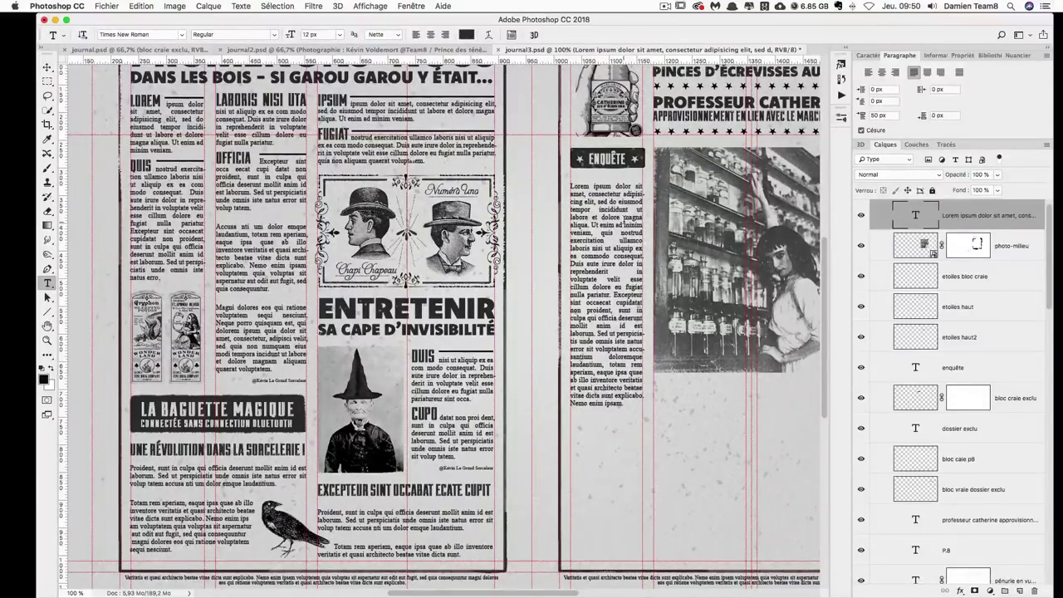
click(601, 225)
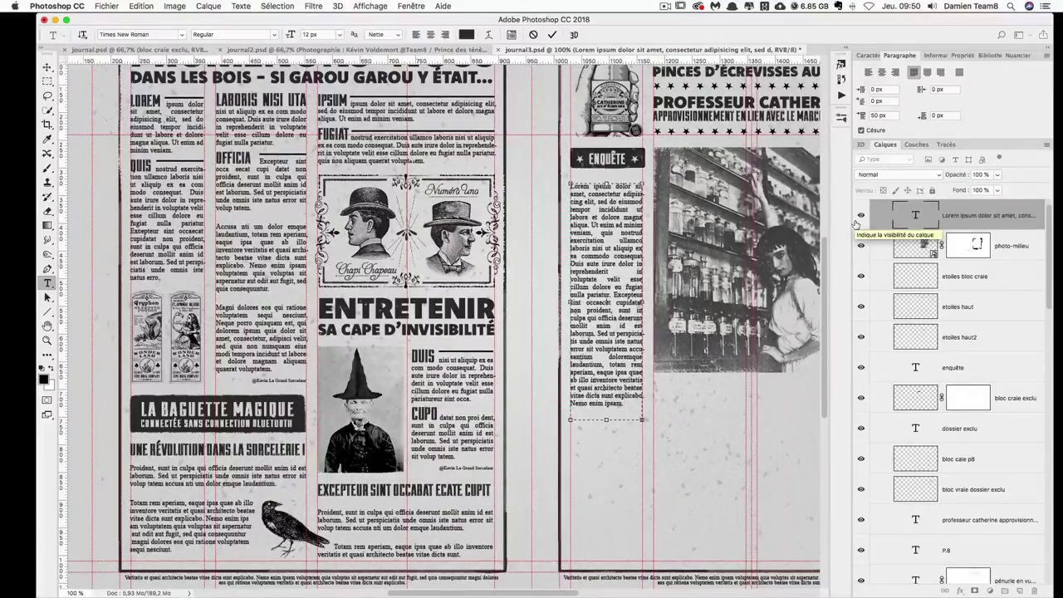
key(Return)
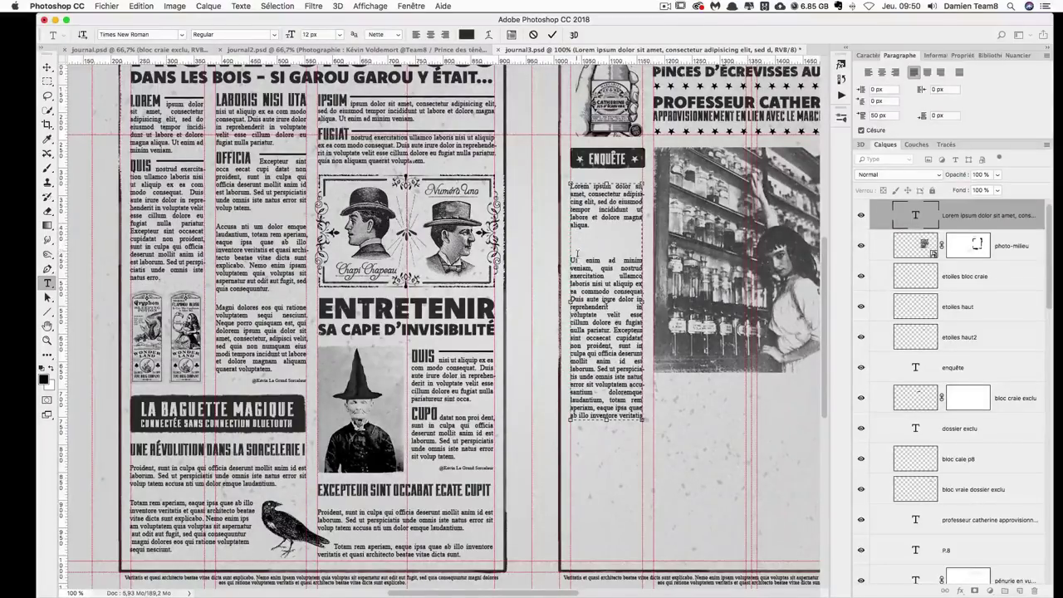
click(612, 308)
key(Return)
click(614, 357)
key(Return)
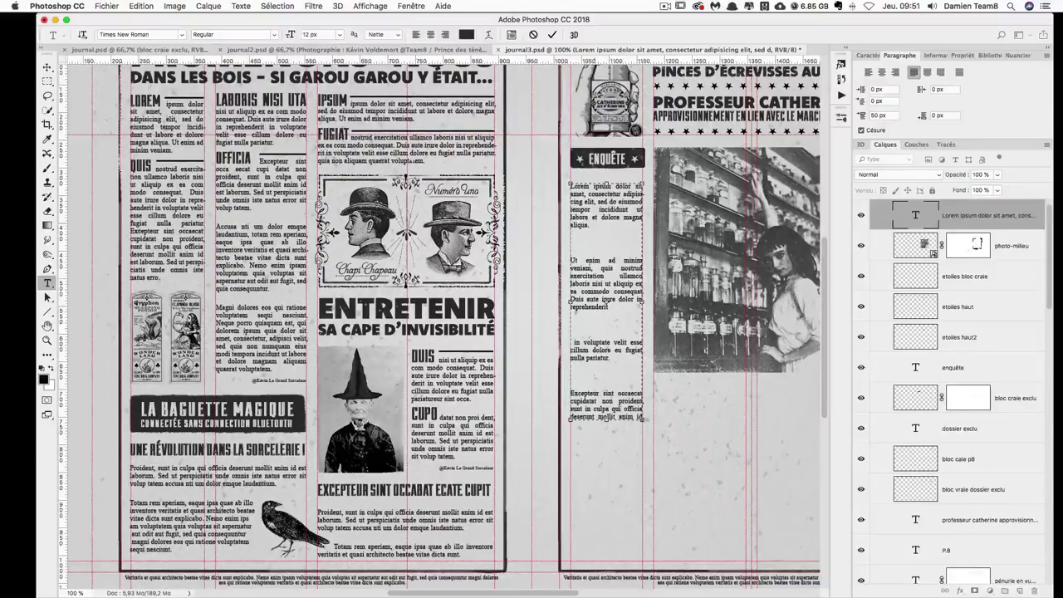
click(48, 66)
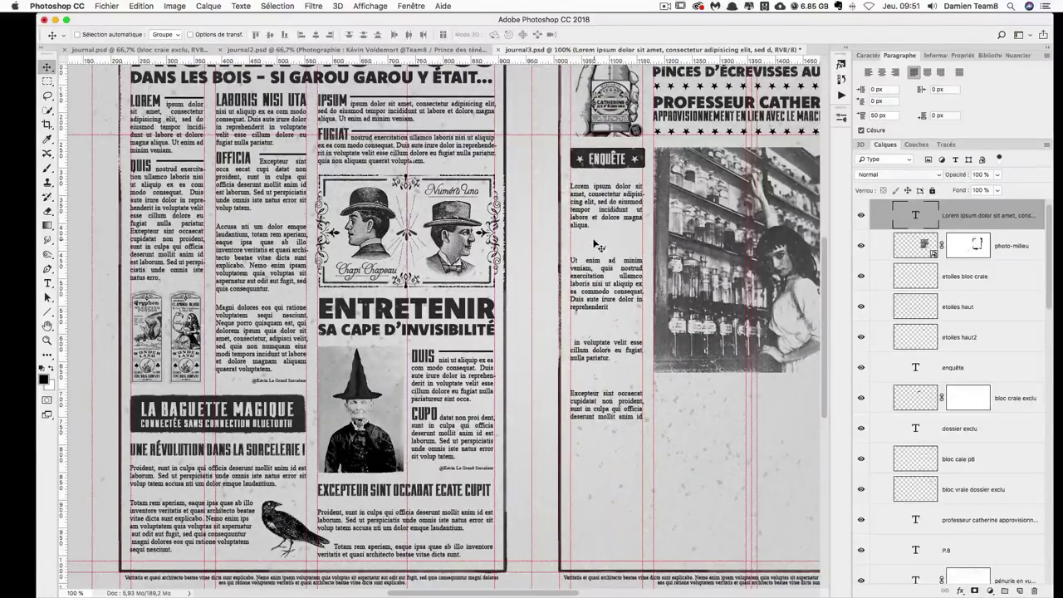
- Try 30 px Space Before, then revert to 50 px
click(879, 115)
text(30)
key(Return)
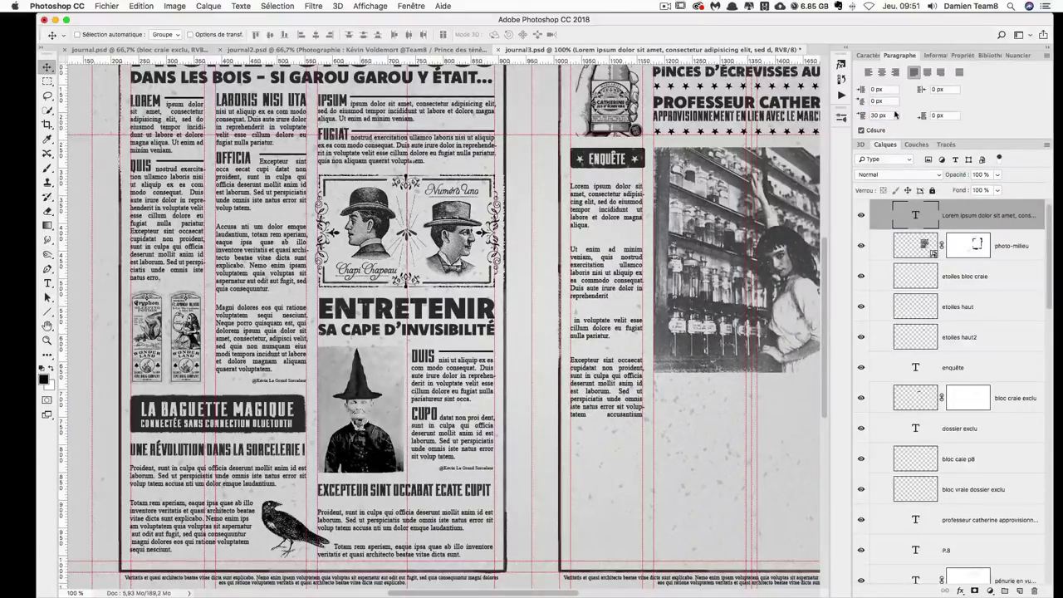
key(super+z)
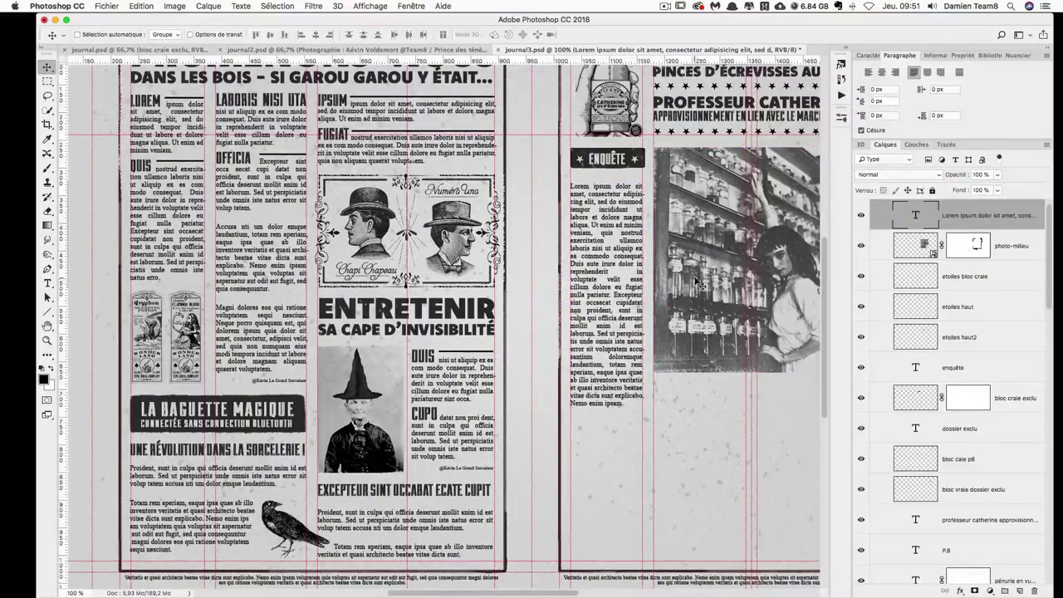
- Set the paragraphs' Space After to 30 px
key(t)
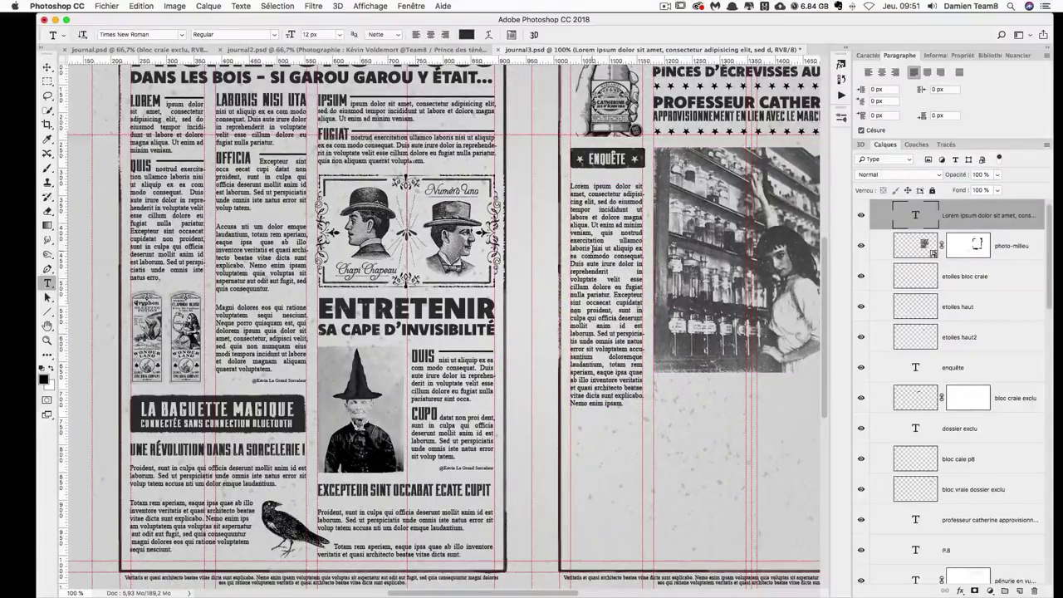
click(589, 249)
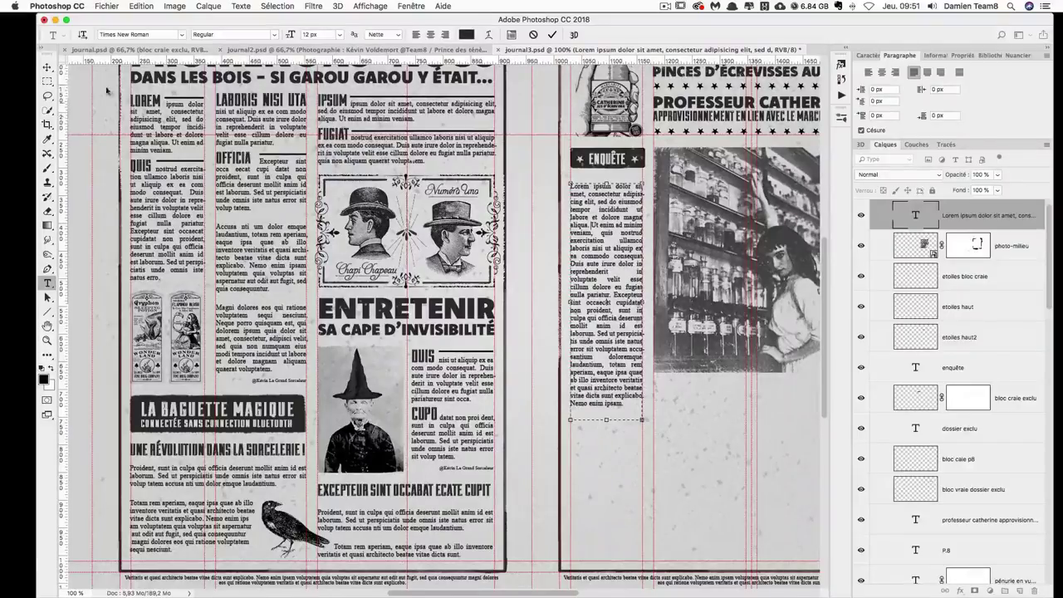
key(Escape)
key(v)
click(939, 116)
text(1)
key(Return)
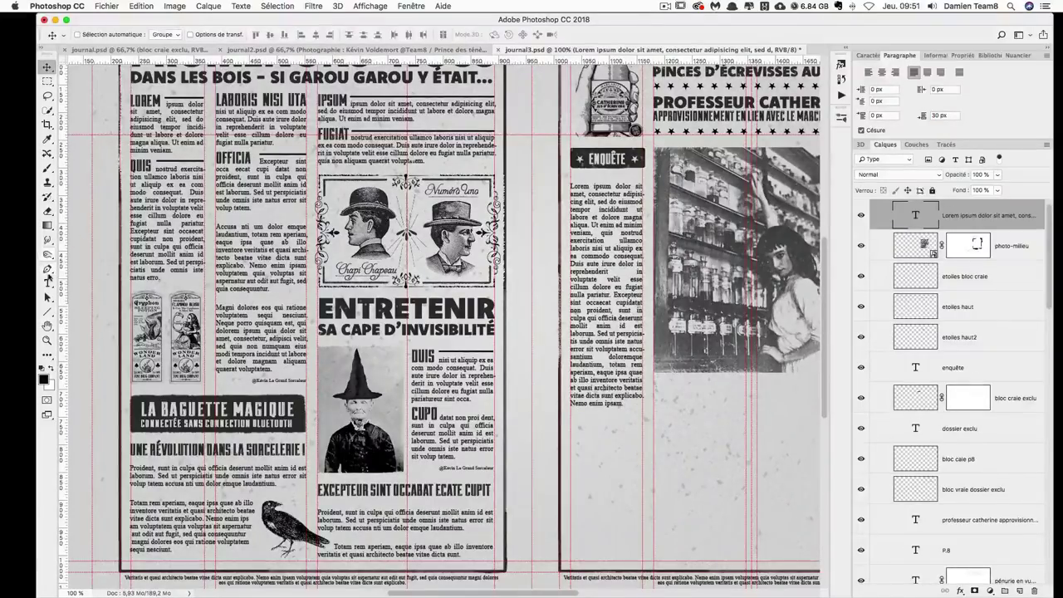
- Start a new paragraph at 'Sed ut perspiciatis' and bring the Enquête column into view
click(48, 283)
click(591, 222)
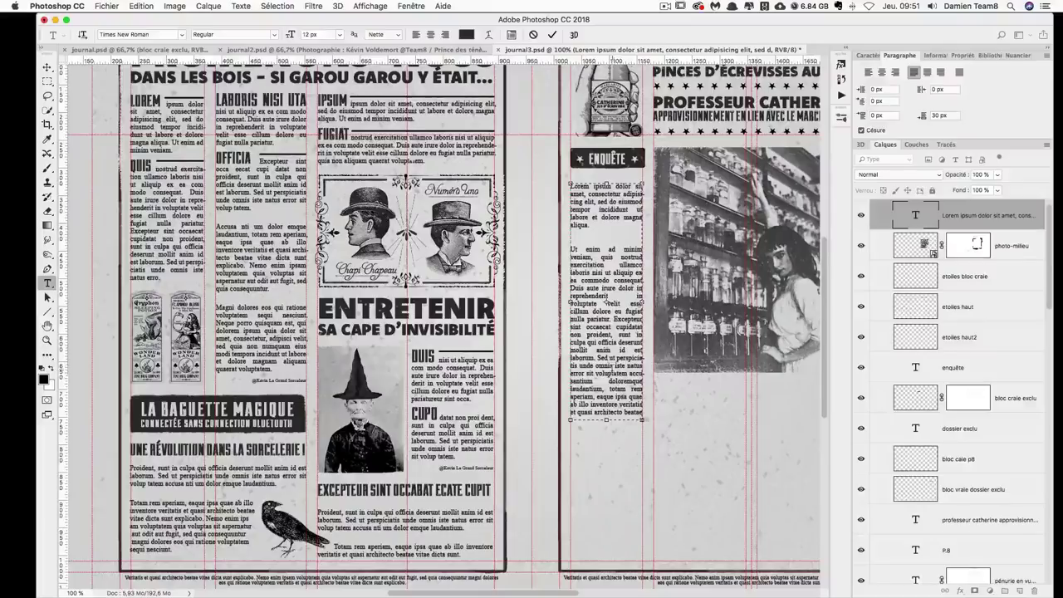
key(Return)
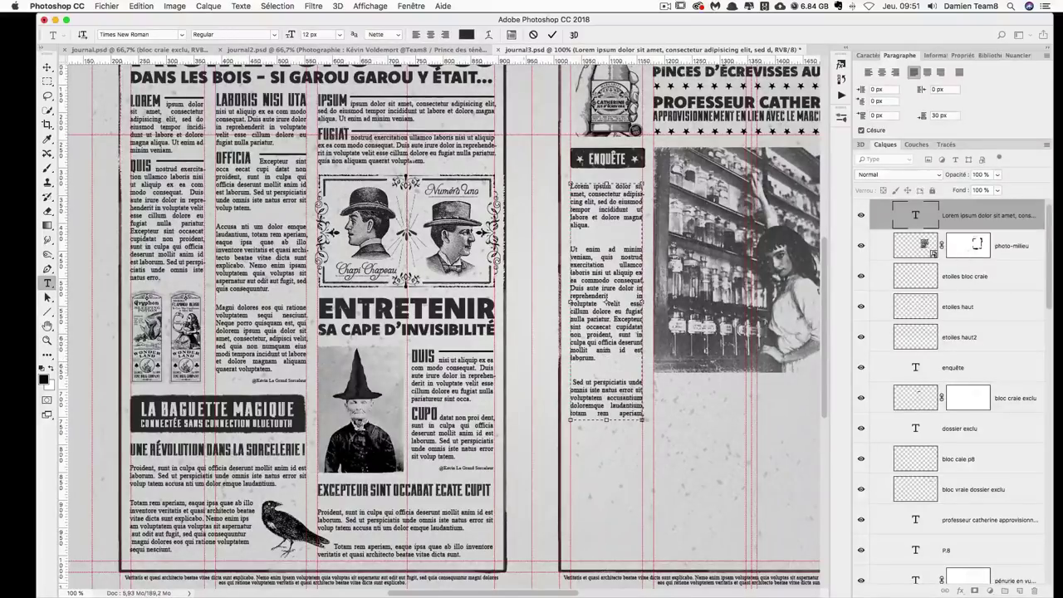
click(48, 67)
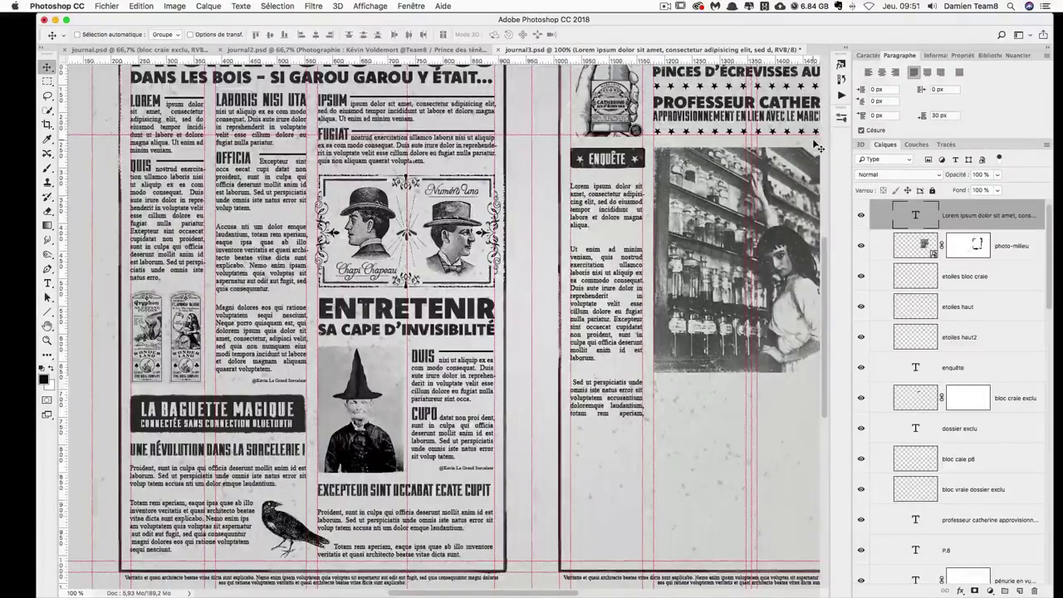
scroll(390, 320, up, 3)
scroll(390, 321, right, 3)
click(880, 116)
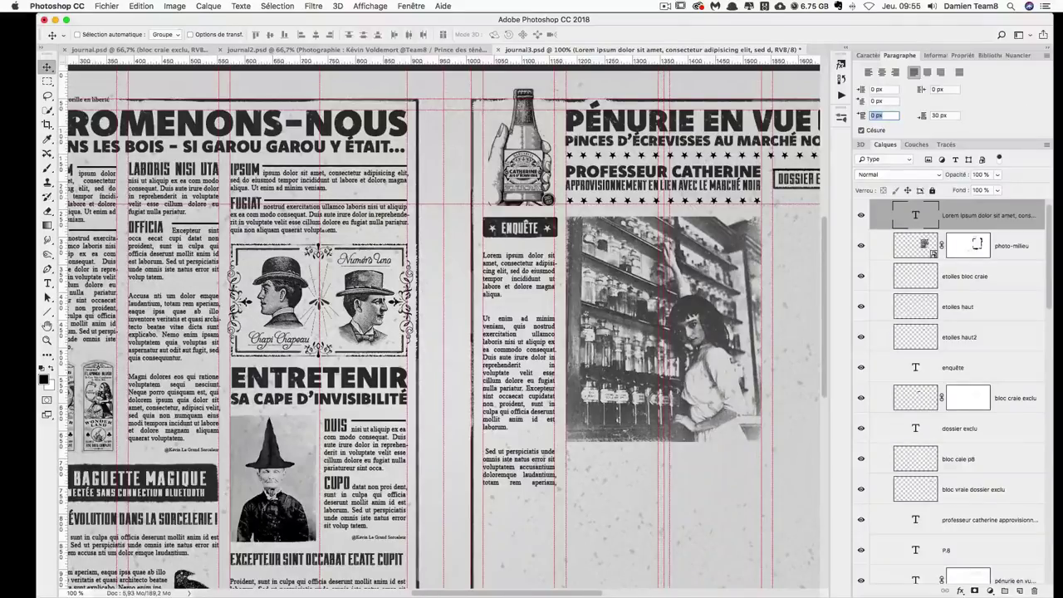
- Try 50 px Space Before, then zero both Space Before and Space After
text(50)
key(Return)
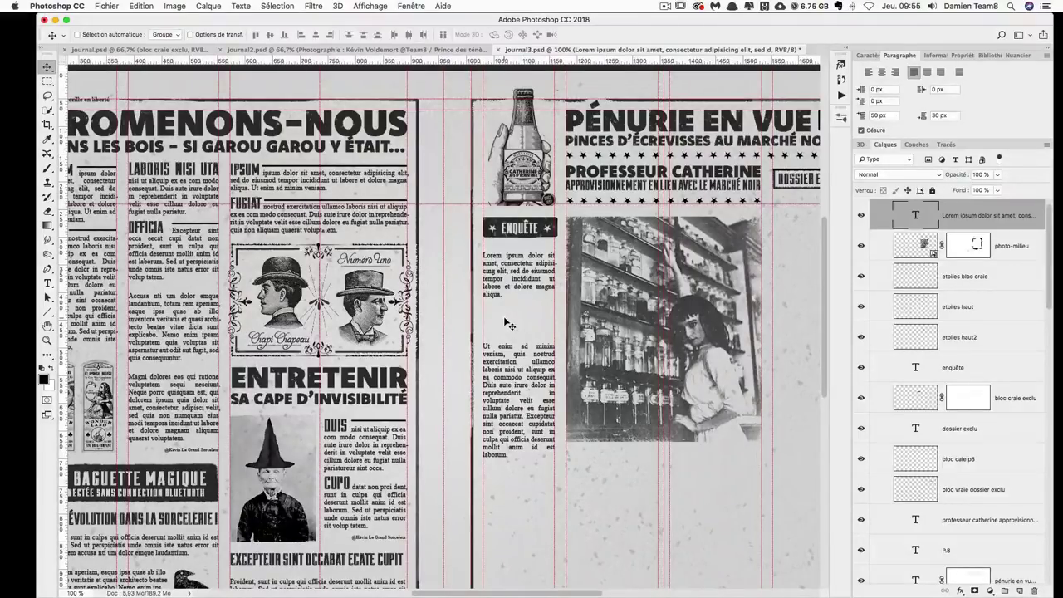
text(0)
key(Return)
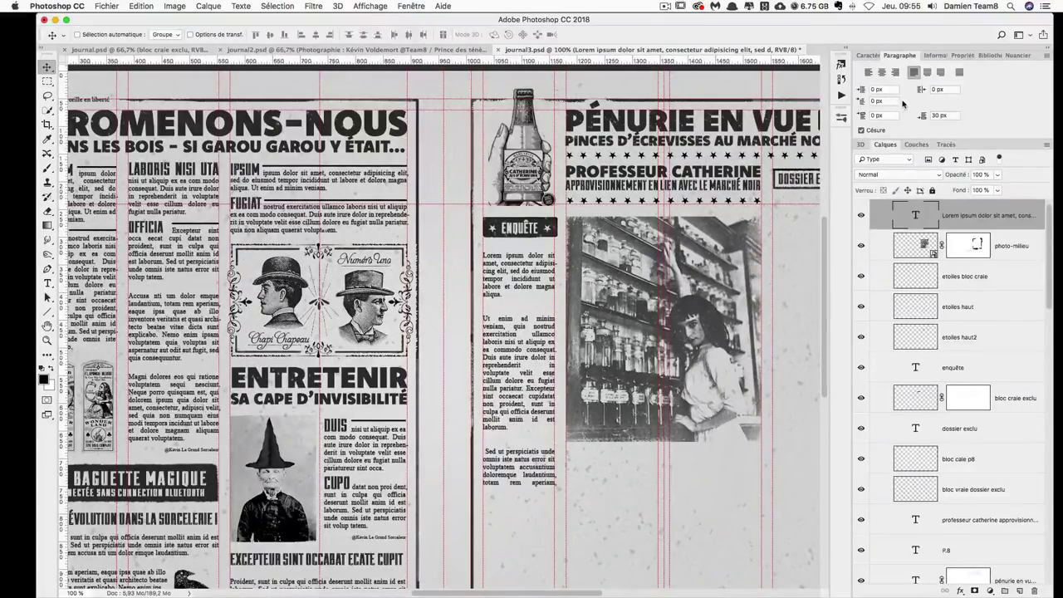
click(945, 116)
text(0)
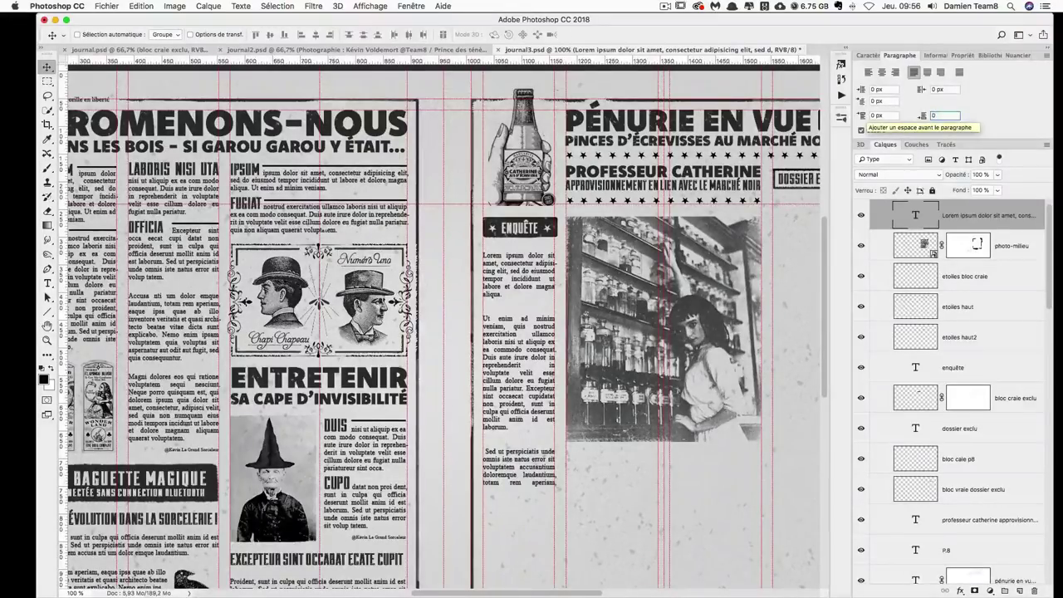
key(Return)
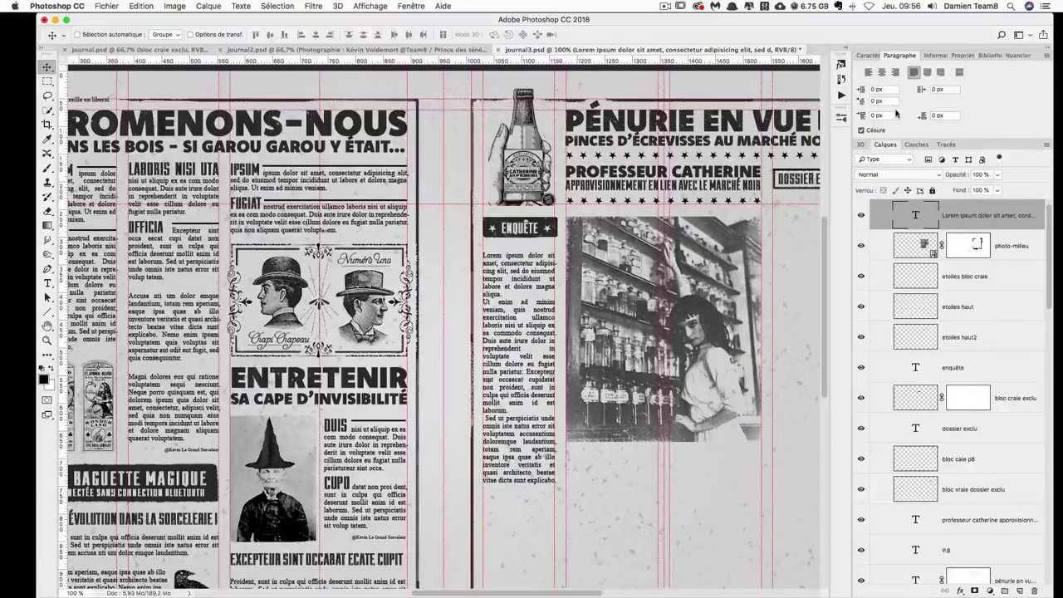
- Set the paragraphs' Space Before to 20 px
click(880, 116)
text(20)
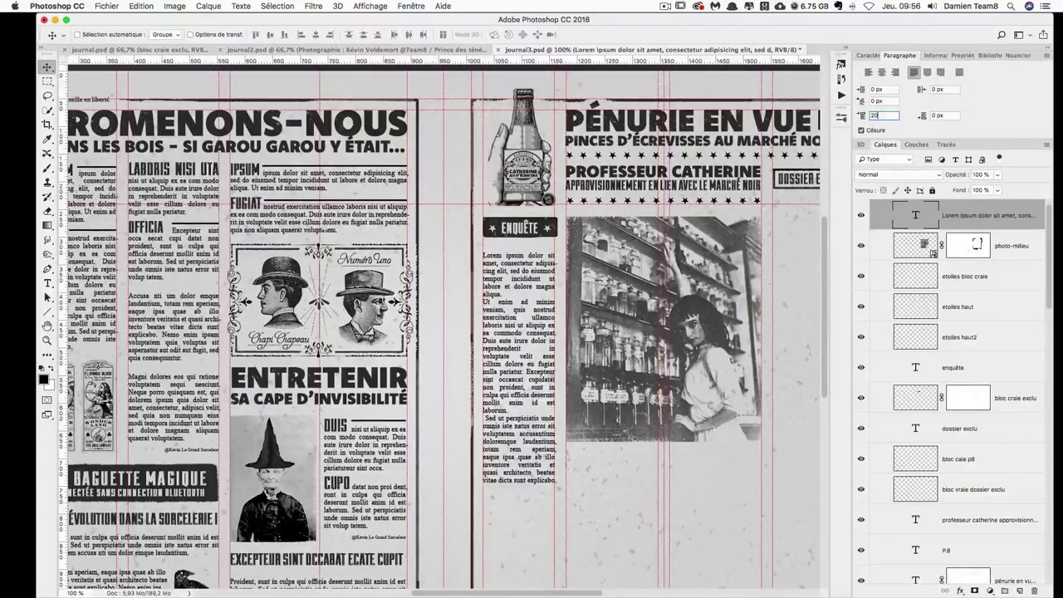
key(Return)
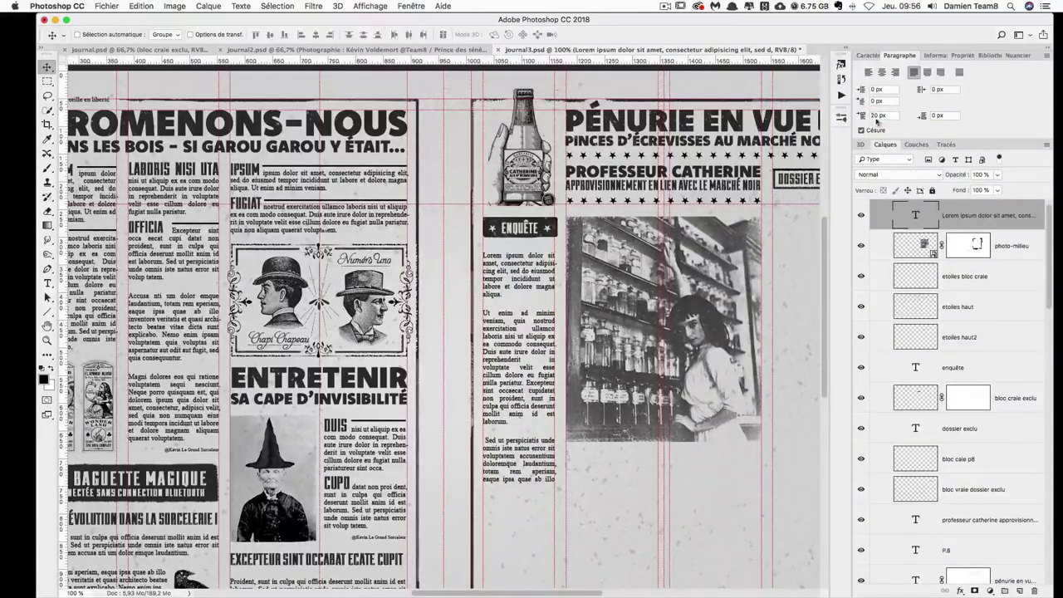
drag(864, 117, 868, 115)
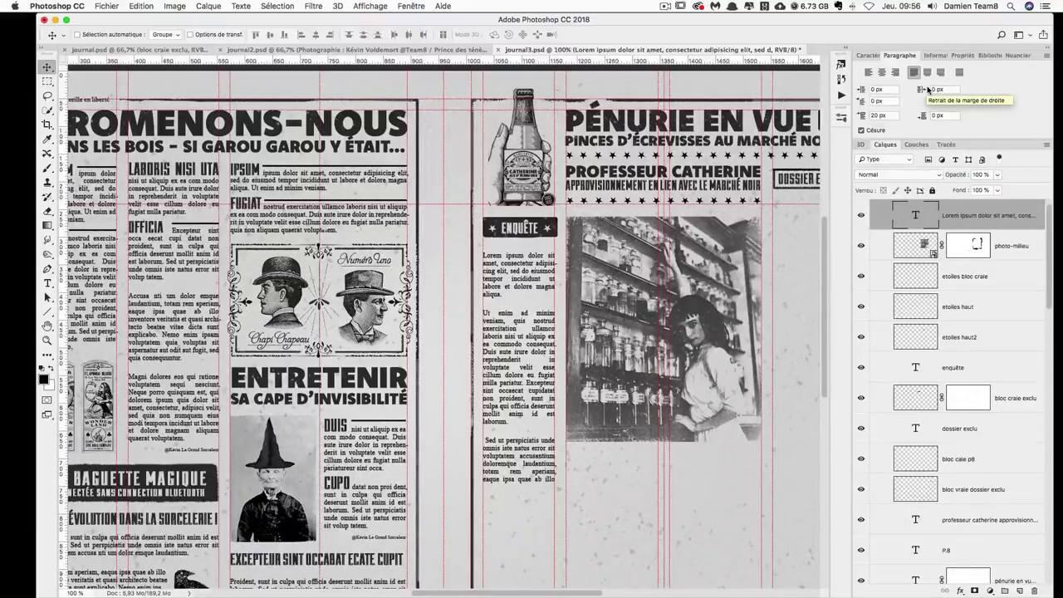
- Toggle Césure hyphenation on and off to compare line breaks, leaving it on
click(861, 130)
click(861, 132)
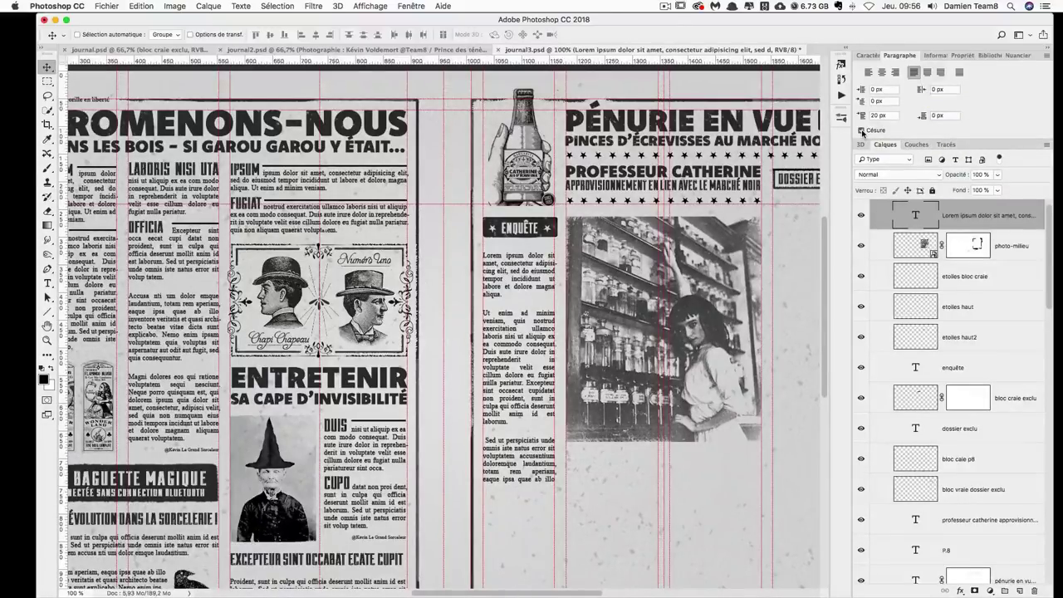
click(861, 131)
click(862, 130)
click(862, 131)
click(862, 131)
click(861, 131)
- Hide the guides with Ctrl+; and compare hyphenation once more, ending with it on
key(ctrl+semicolon)
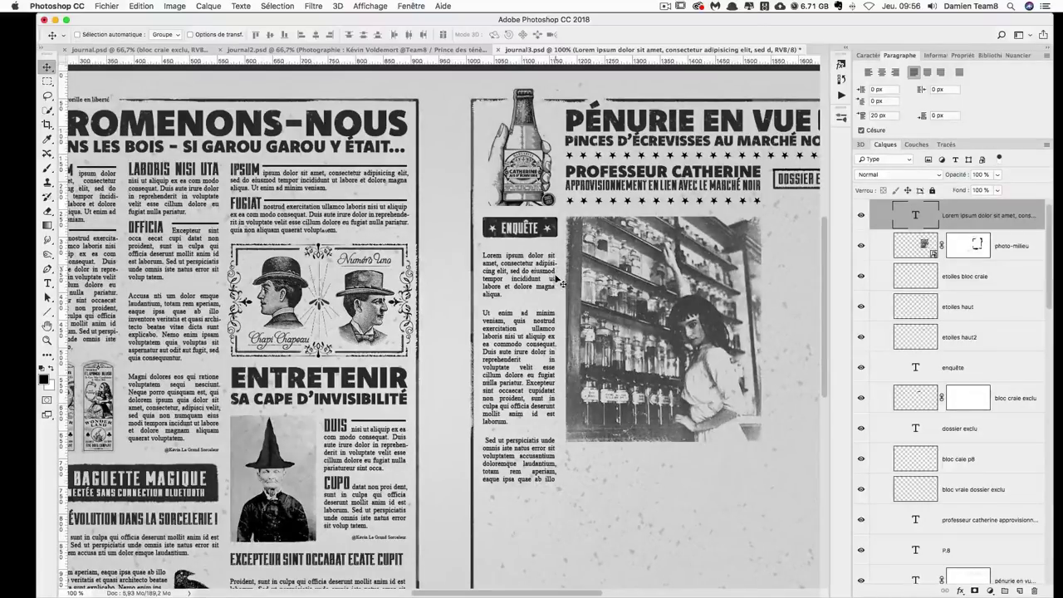
click(862, 130)
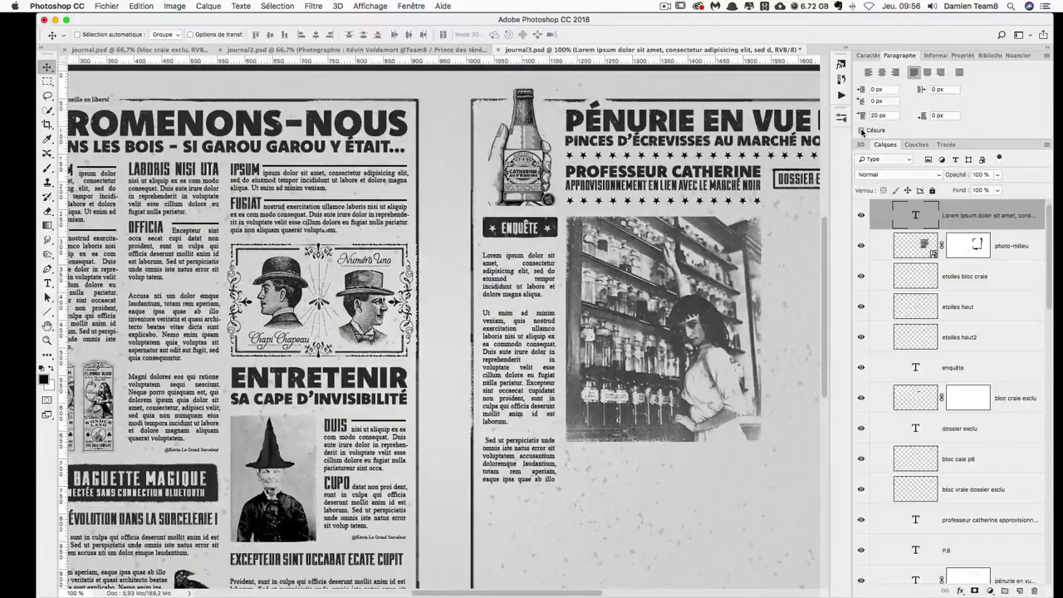
click(861, 130)
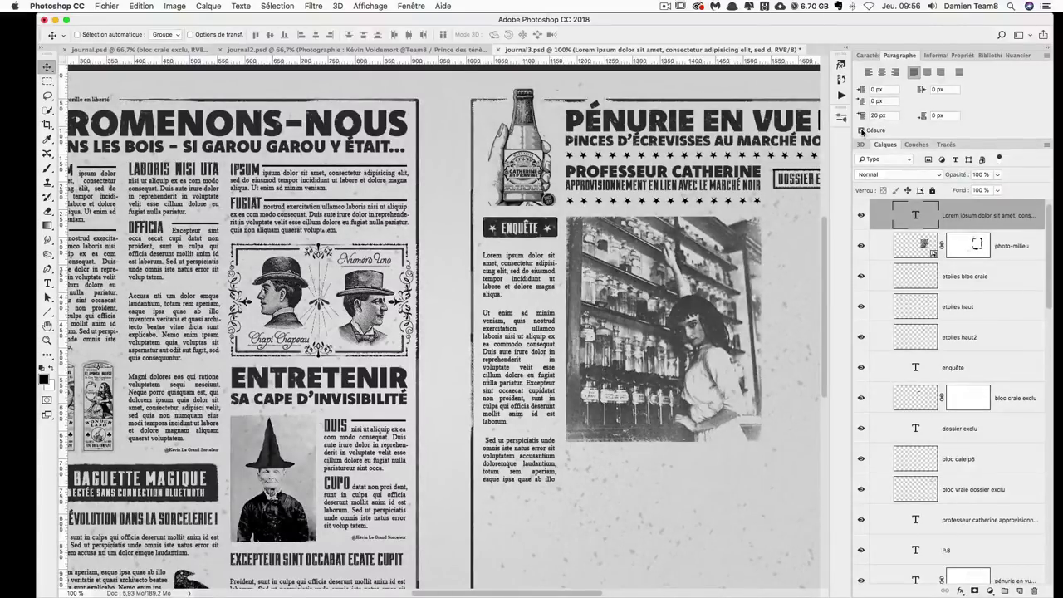
click(1049, 145)
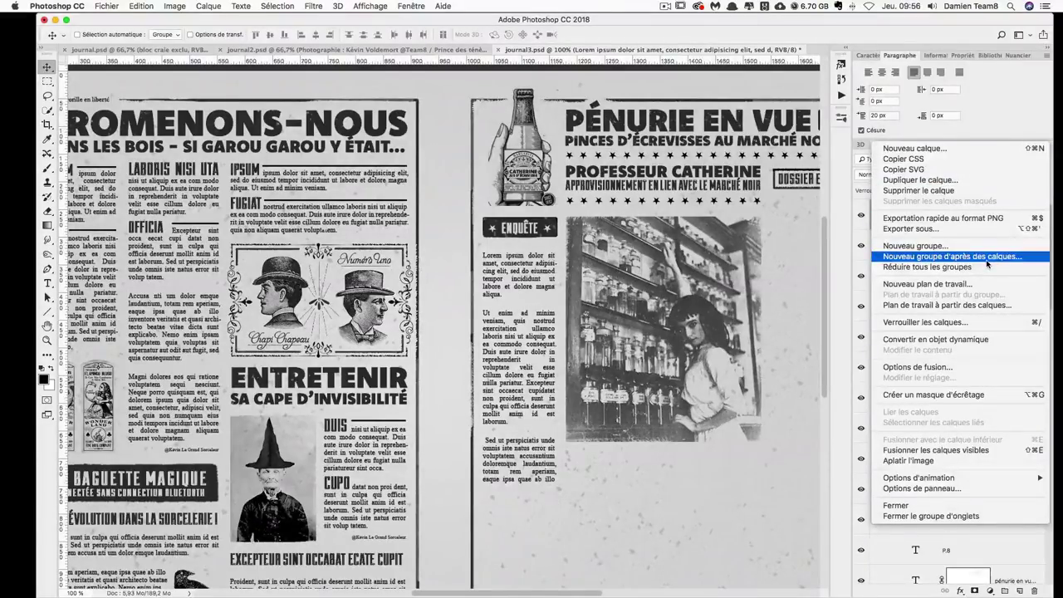
- Inspect the Césure hyphenation settings from the Paragraph panel menu and cancel without changes
click(829, 280)
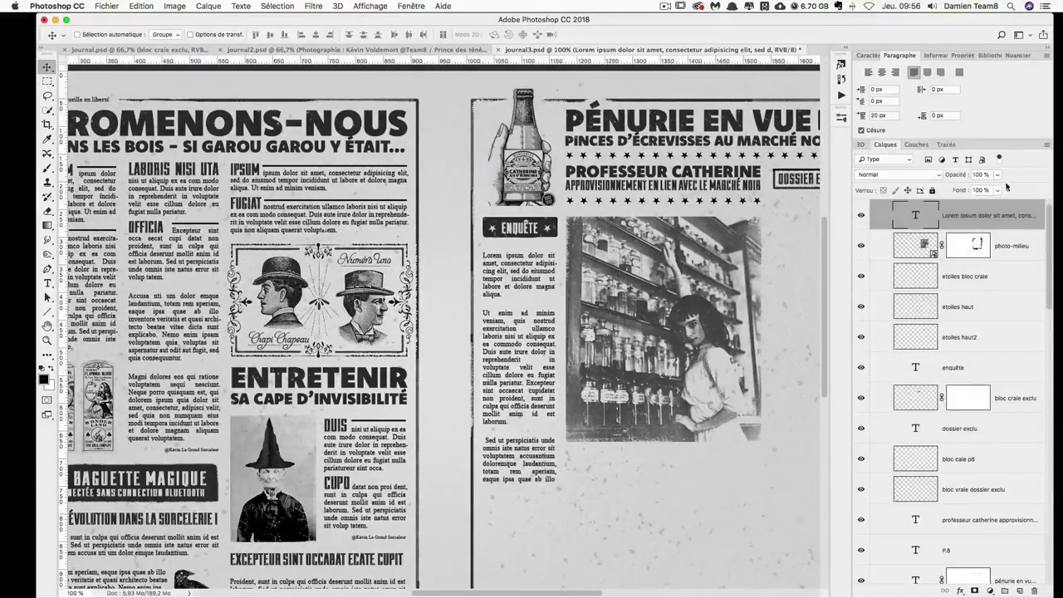
click(1048, 55)
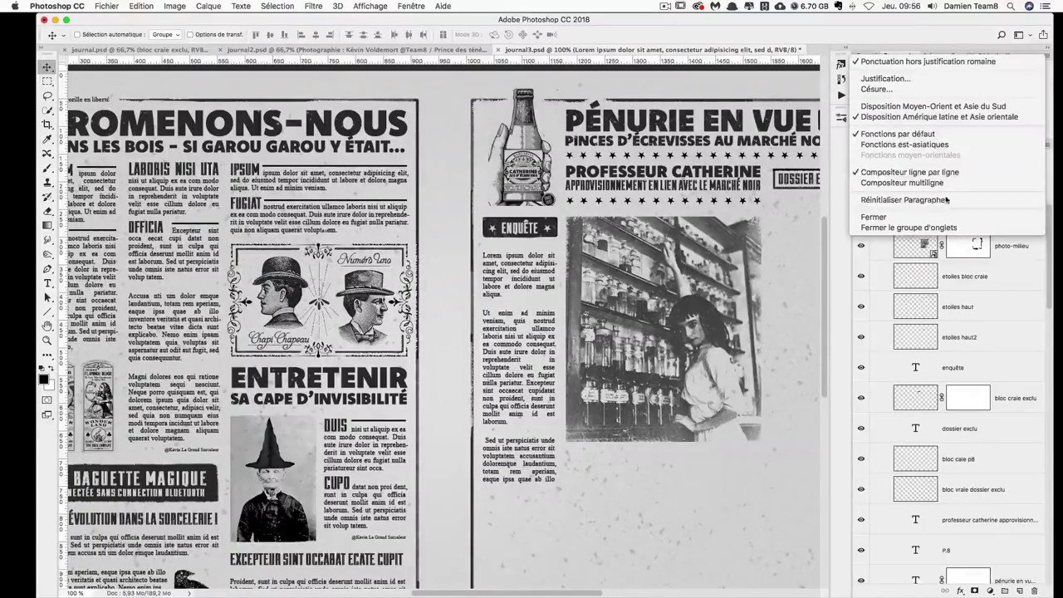
click(879, 89)
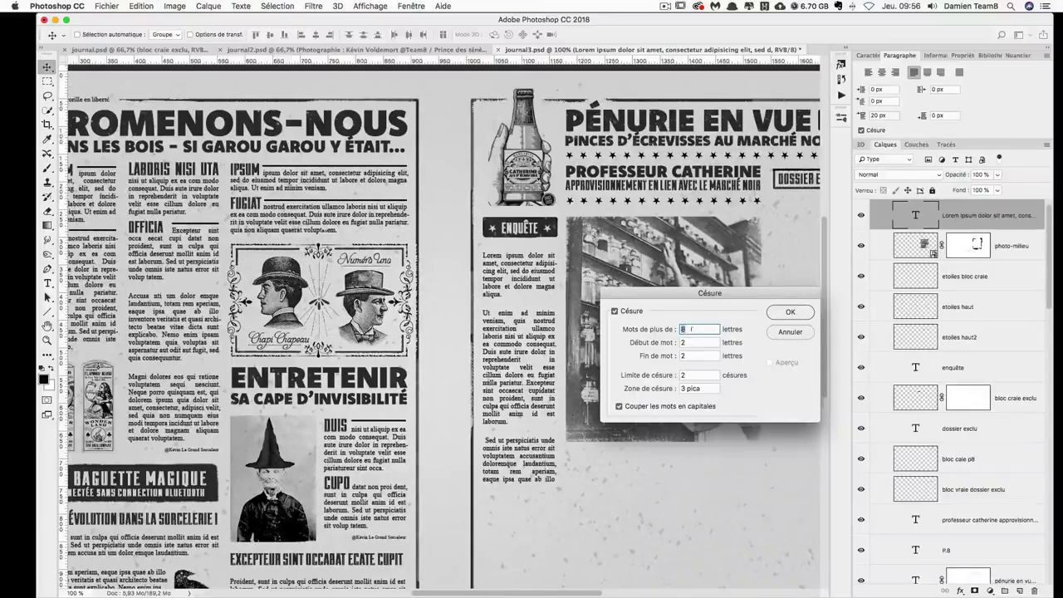
click(796, 332)
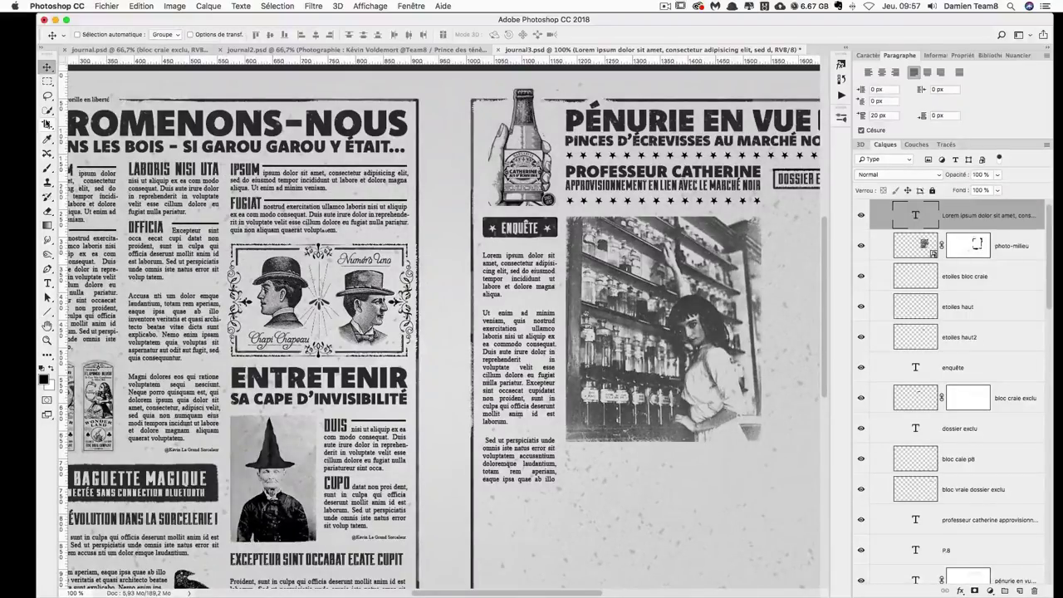
click(47, 282)
- Set the lead word Lorem in Duke Regular at 30 px
double_click(492, 255)
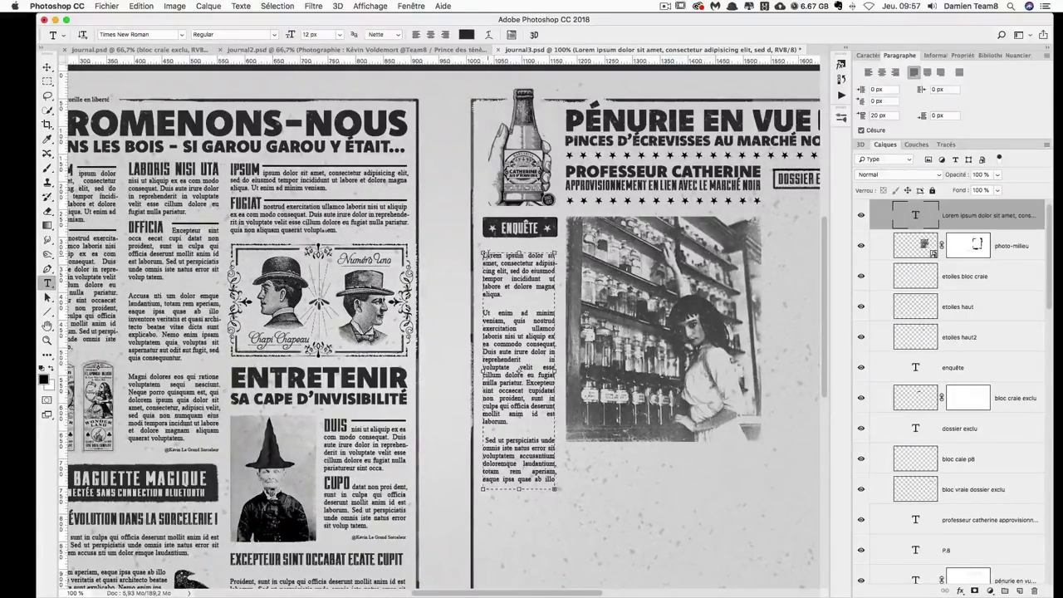
click(867, 56)
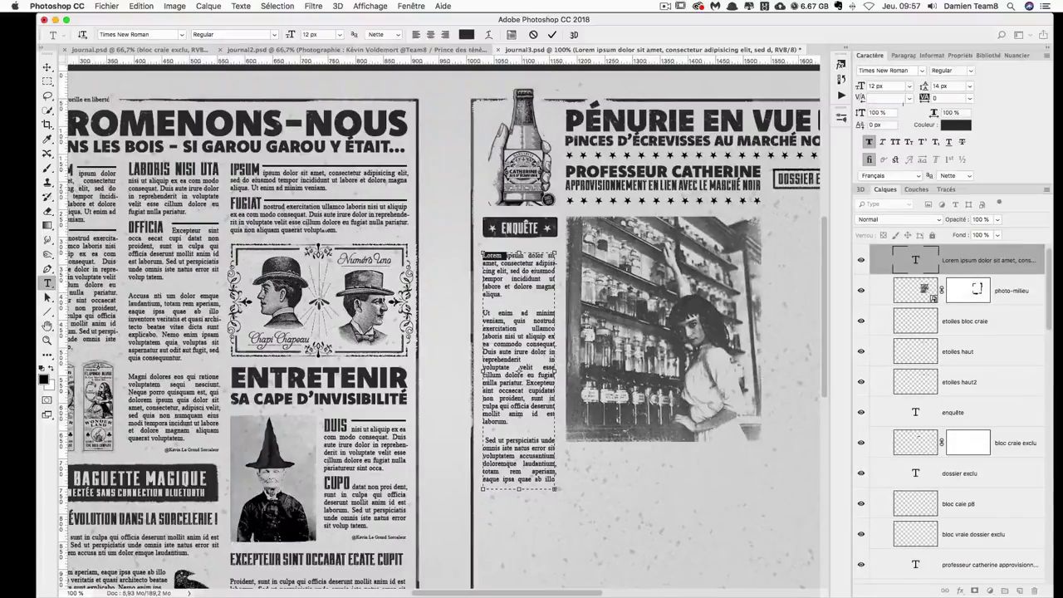
click(889, 85)
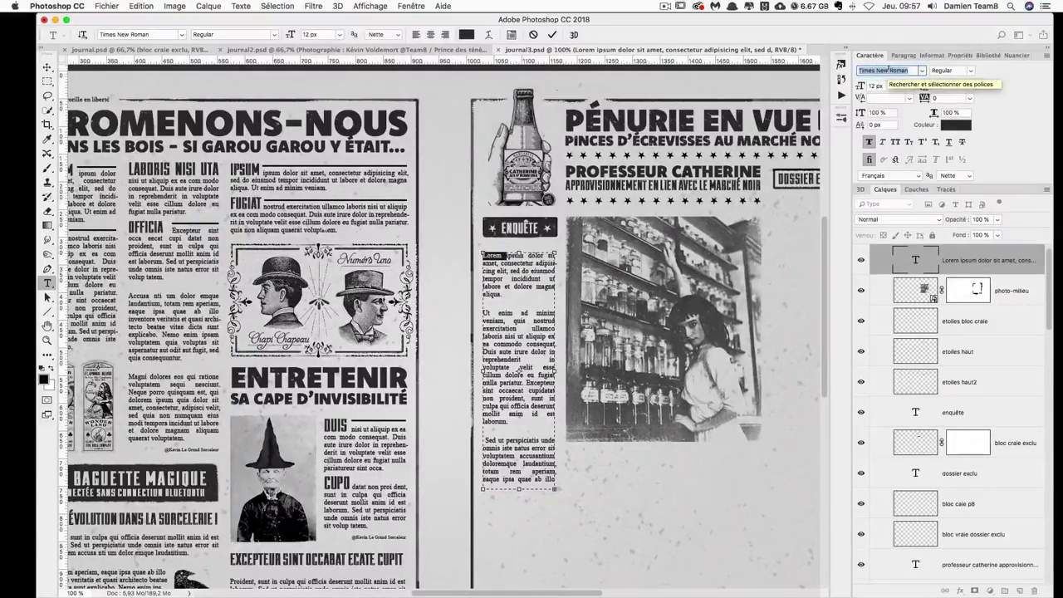
text(Duke)
key(Return)
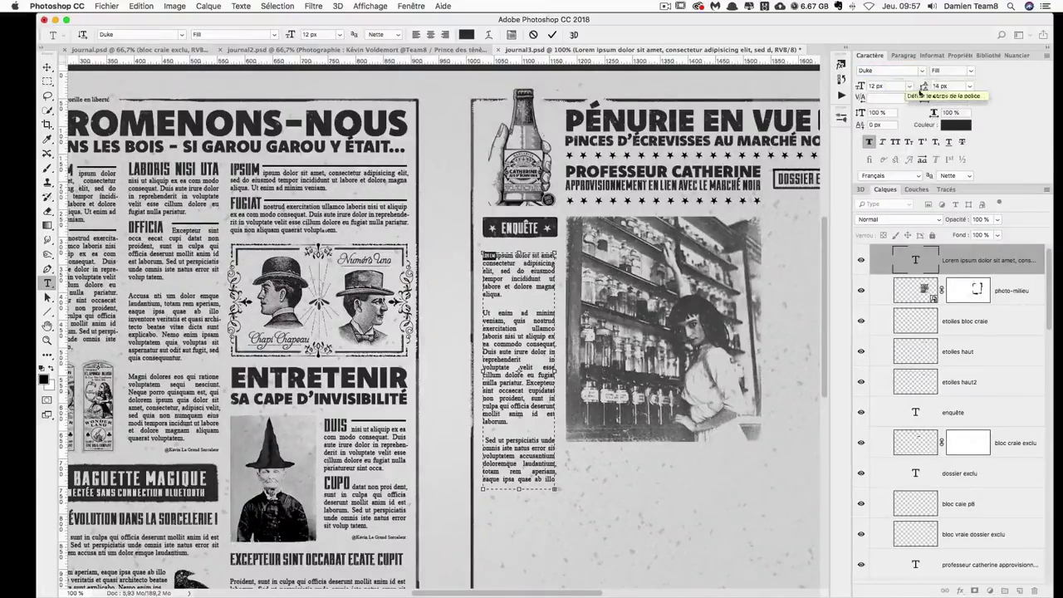
click(964, 71)
click(947, 74)
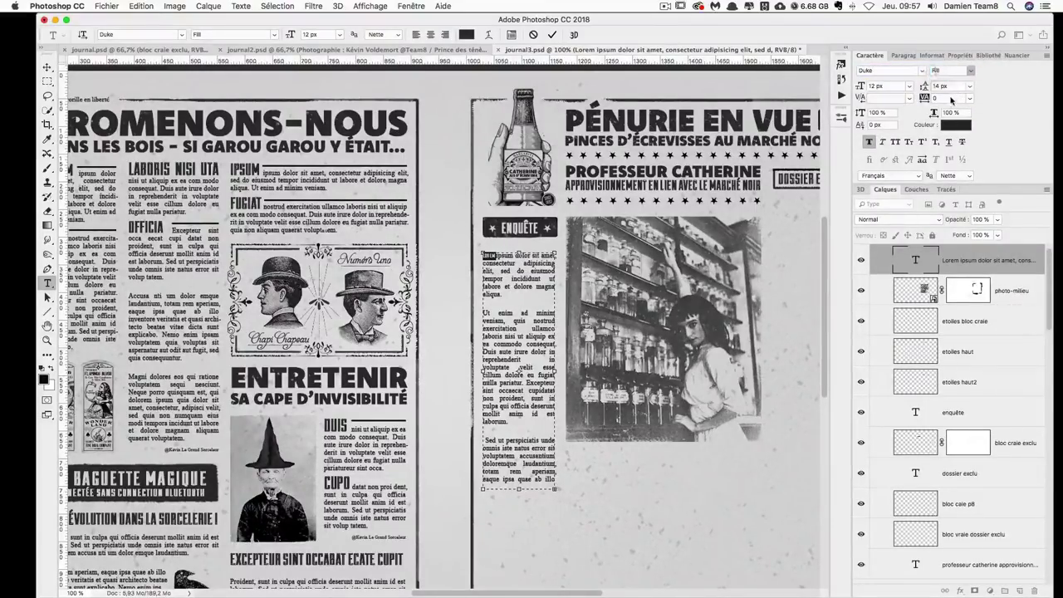
click(885, 85)
text(30)
key(Return)
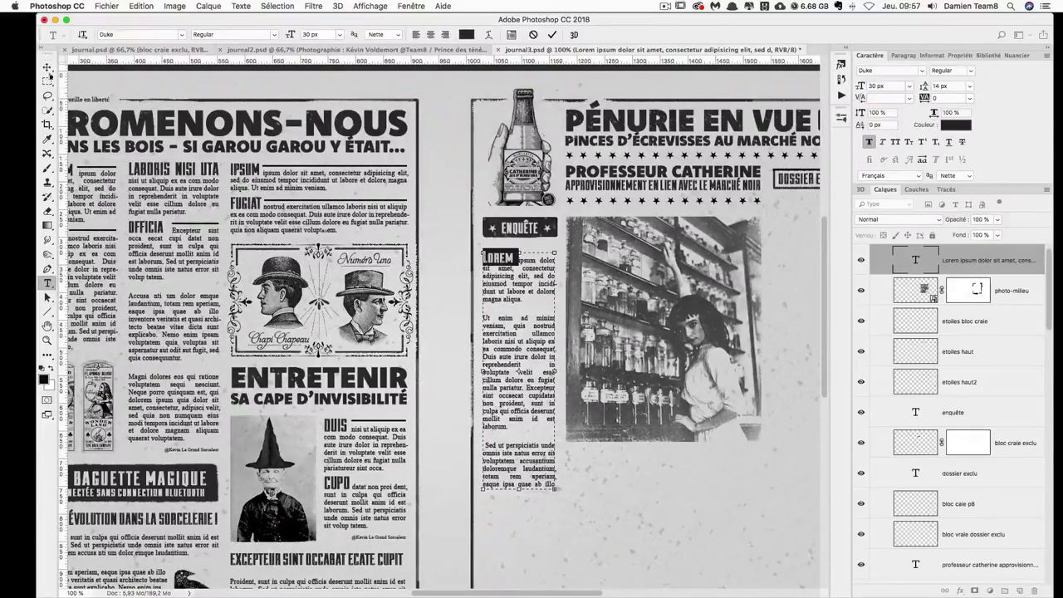
click(48, 66)
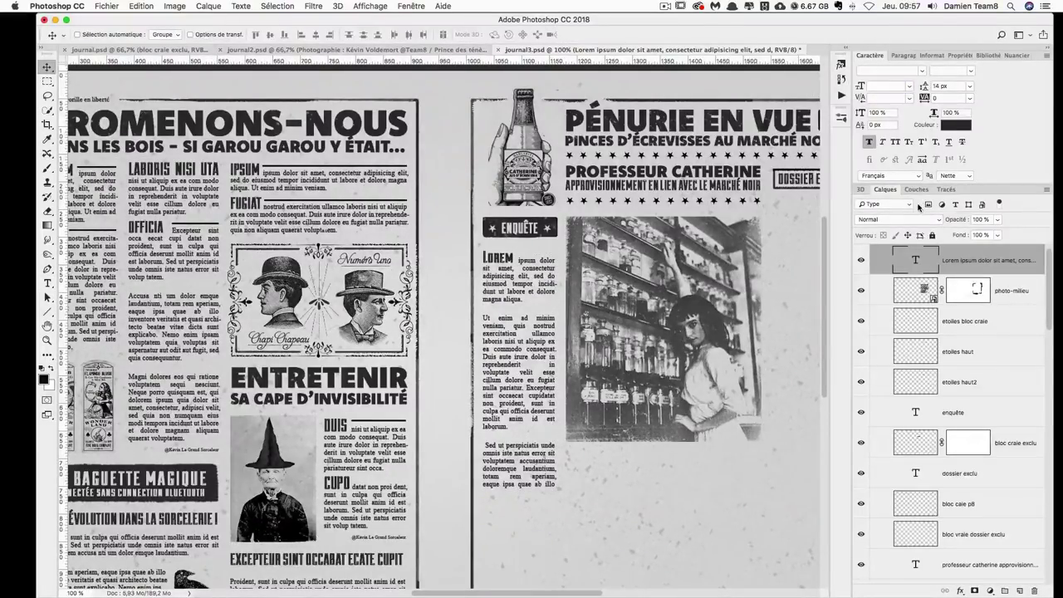
- Reselect LOREM and set it in All Caps
click(48, 283)
click(520, 252)
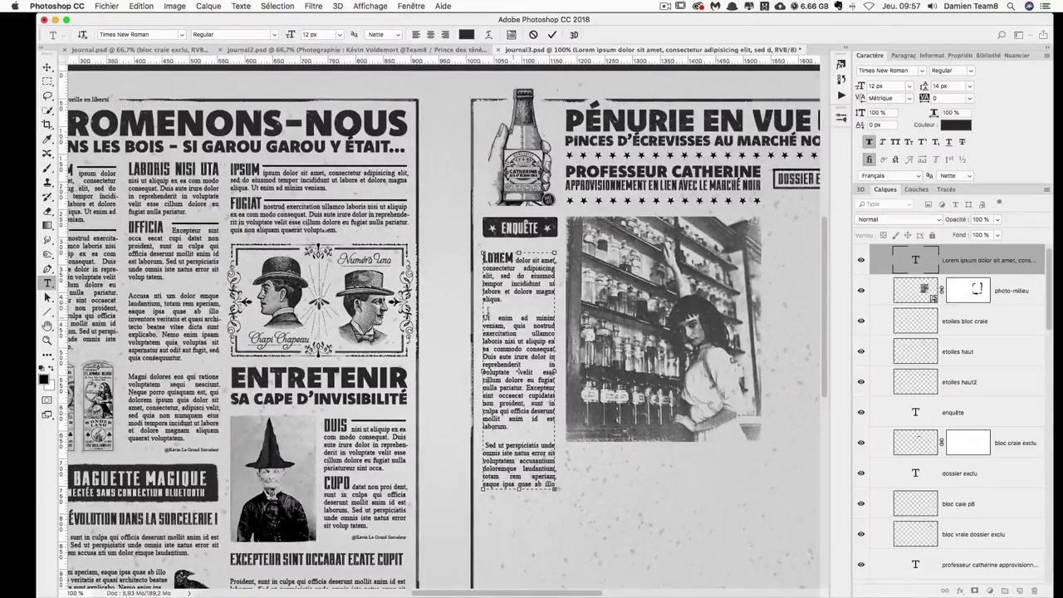
click(48, 66)
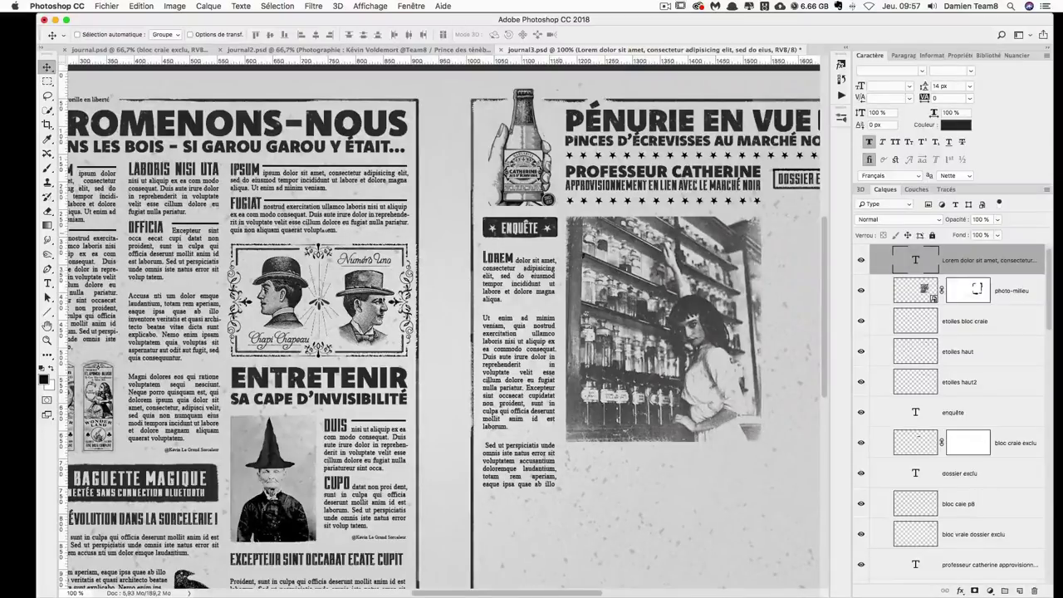
click(49, 283)
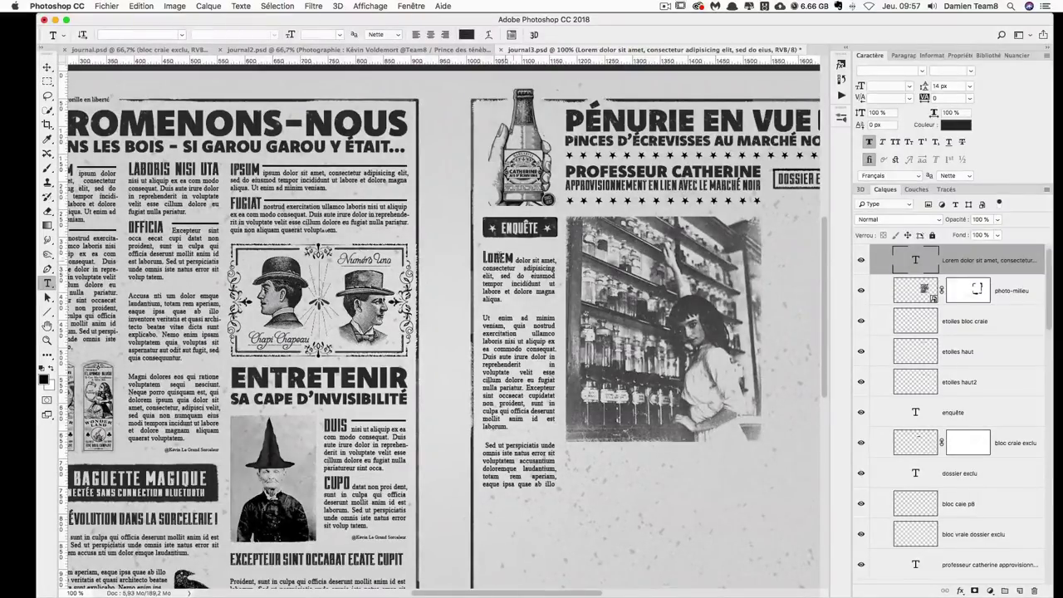
double_click(498, 259)
click(894, 141)
click(48, 68)
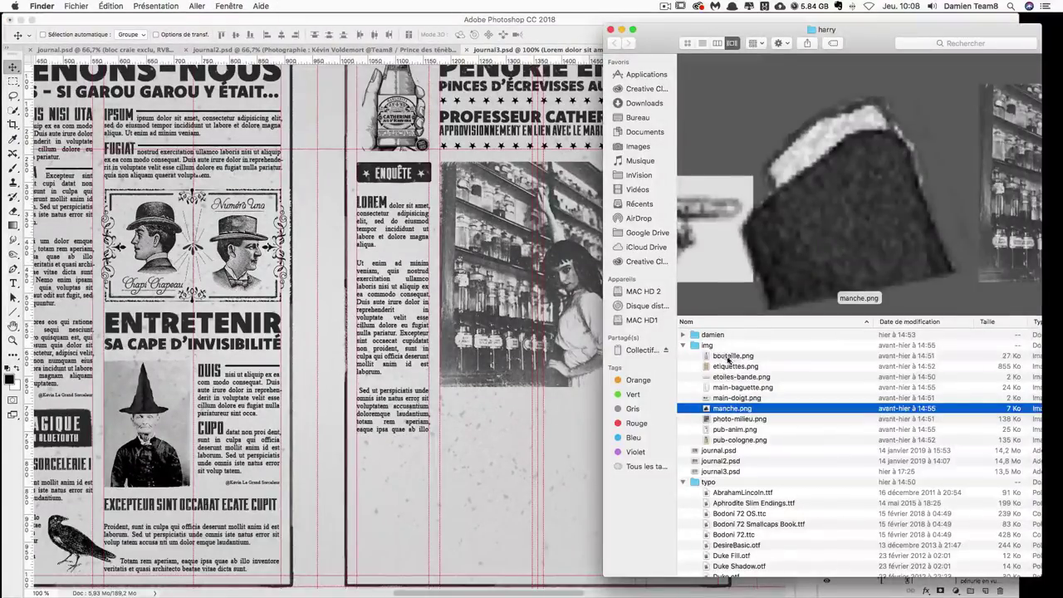
- Drag main-doigt.png from the img folder onto the newspaper page
click(727, 357)
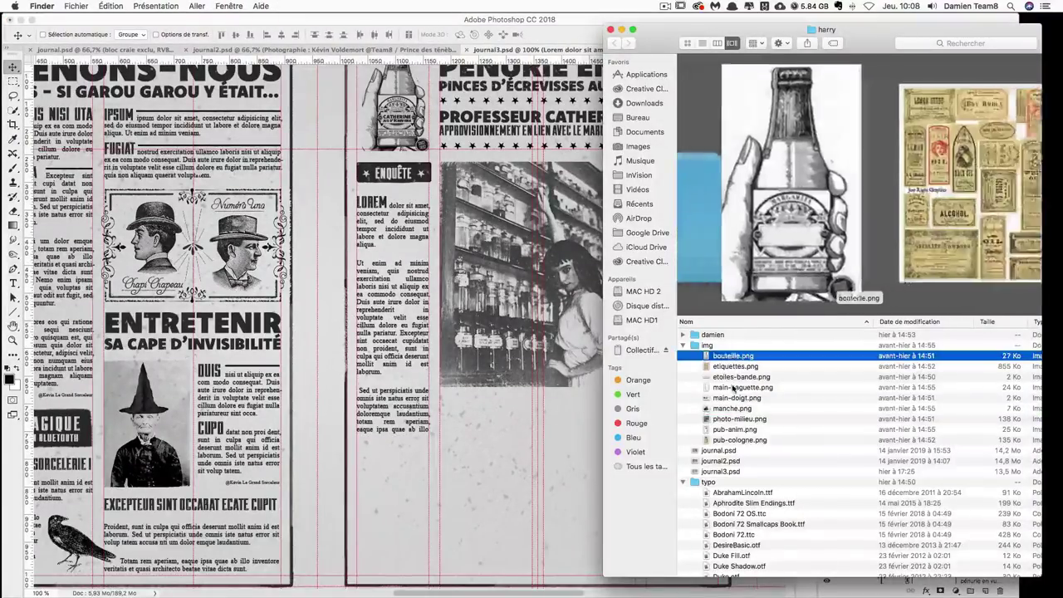
click(727, 429)
click(730, 418)
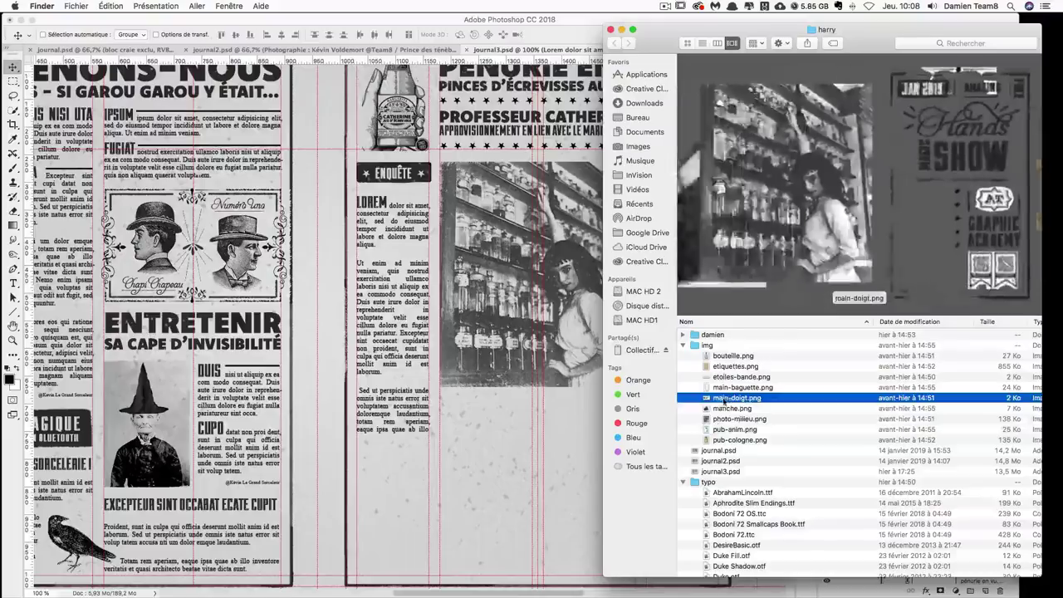
click(731, 398)
mouse_move(731, 398)
mouse_down()
mouse_move(378, 203)
mouse_move(407, 327)
mouse_move(370, 202)
mouse_up()
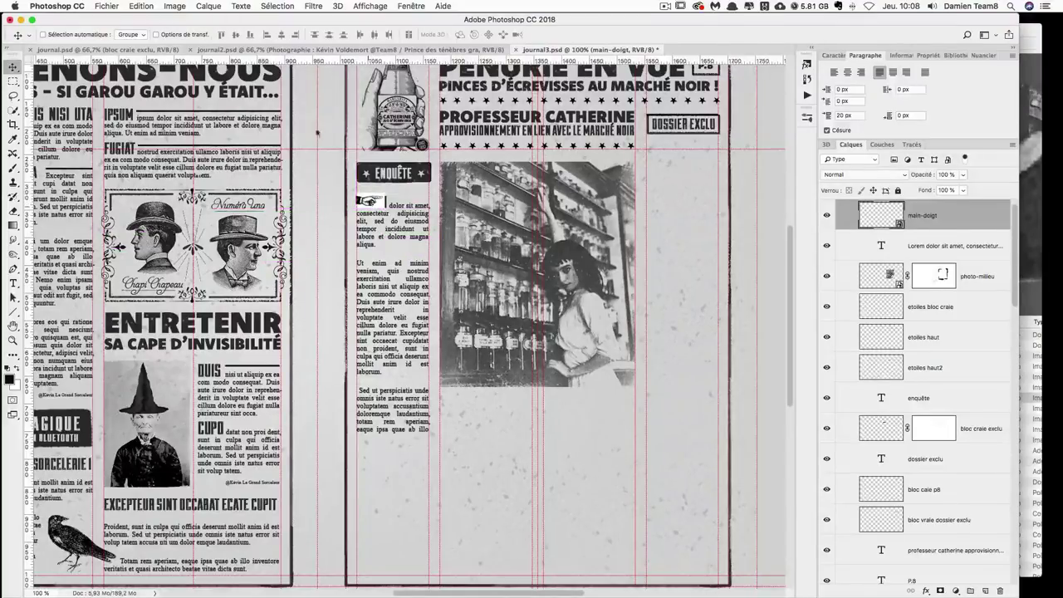
- Set the hand layer's blend mode to Produit and nudge it beside LOREM
click(840, 175)
click(858, 206)
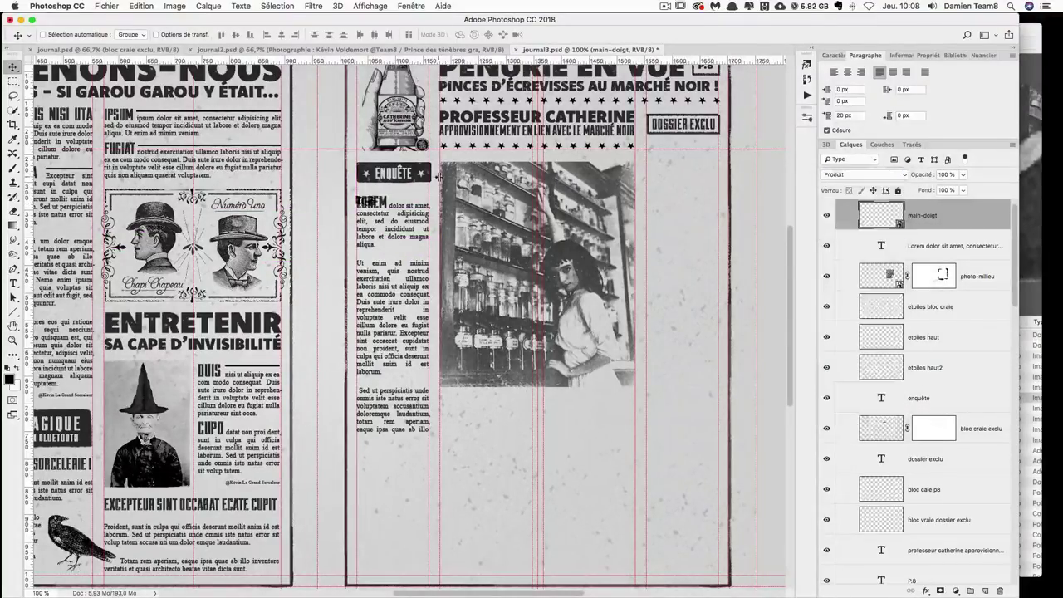
drag(388, 202, 388, 201)
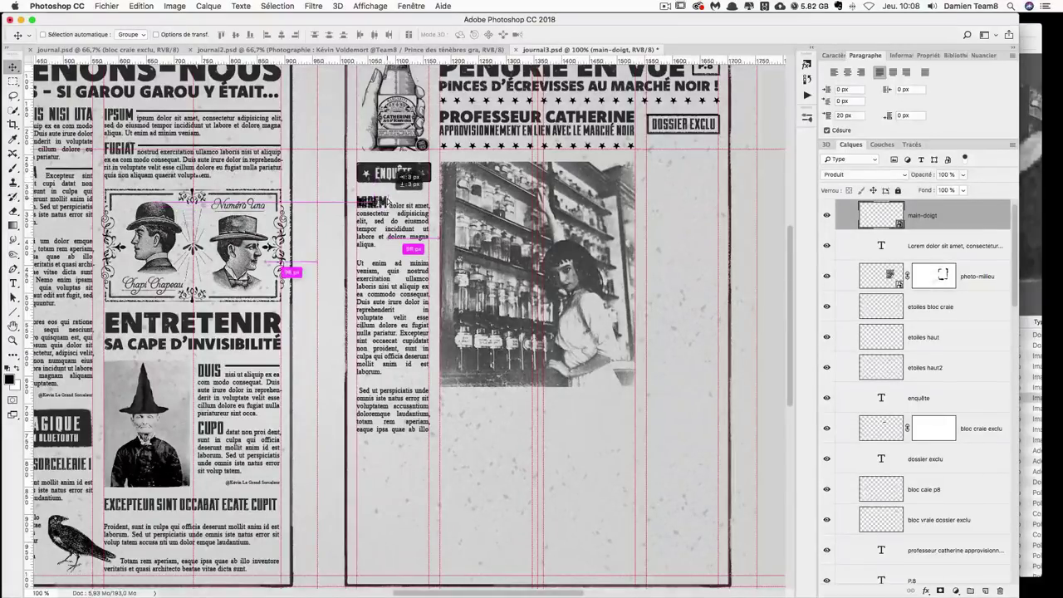
key(t)
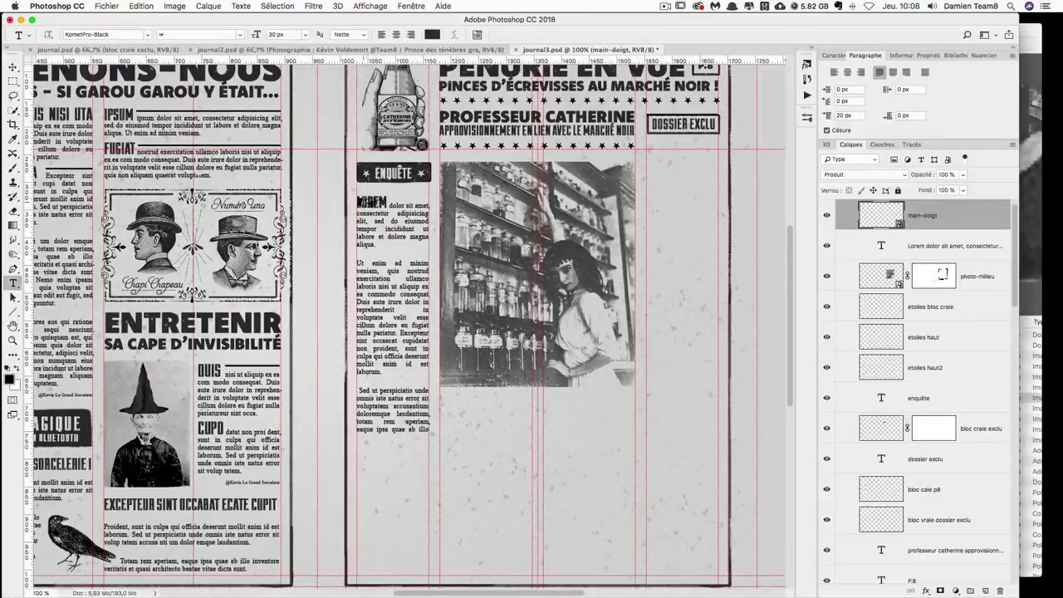
click(362, 202)
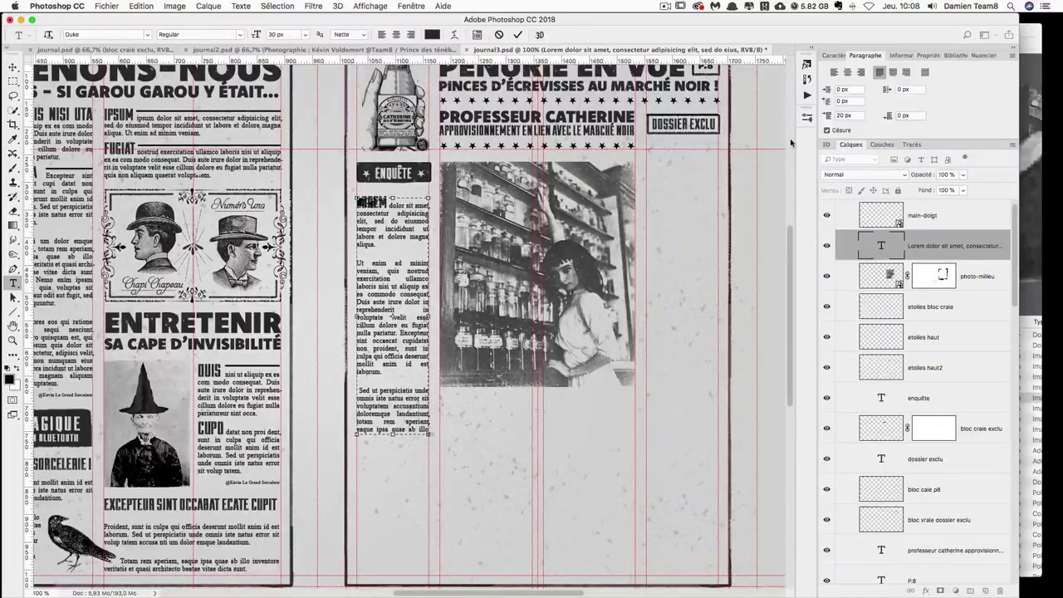
- Give the article a 45 px first-line indent
click(841, 100)
text(45)
key(Return)
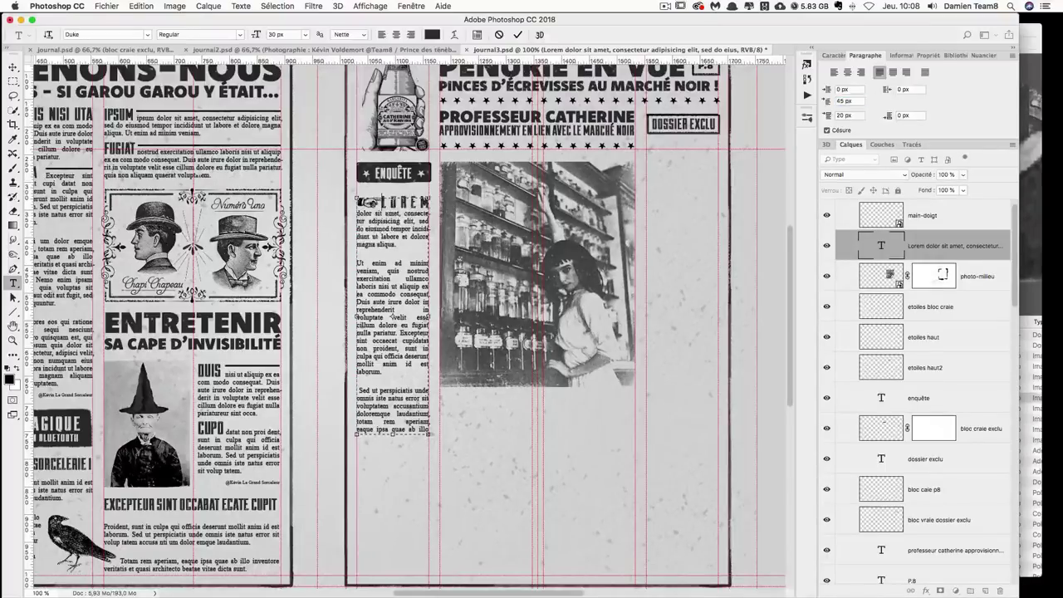
- Replace the heading word LOREM with Dolores, then select the main-doigt layer
drag(381, 202, 435, 202)
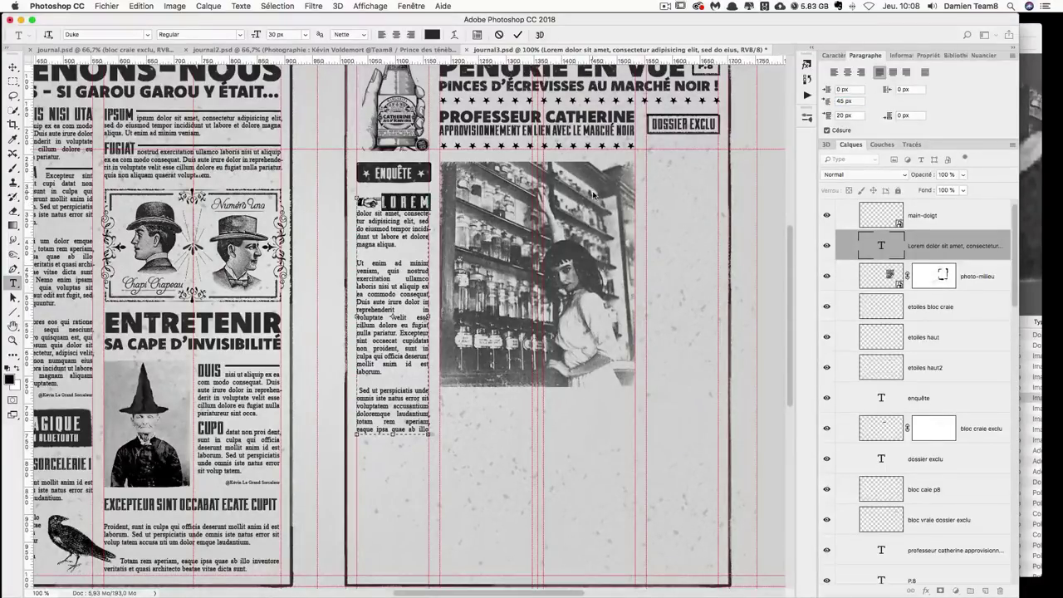
key(BackSpace)
text(Dolores)
key(BackSpace)
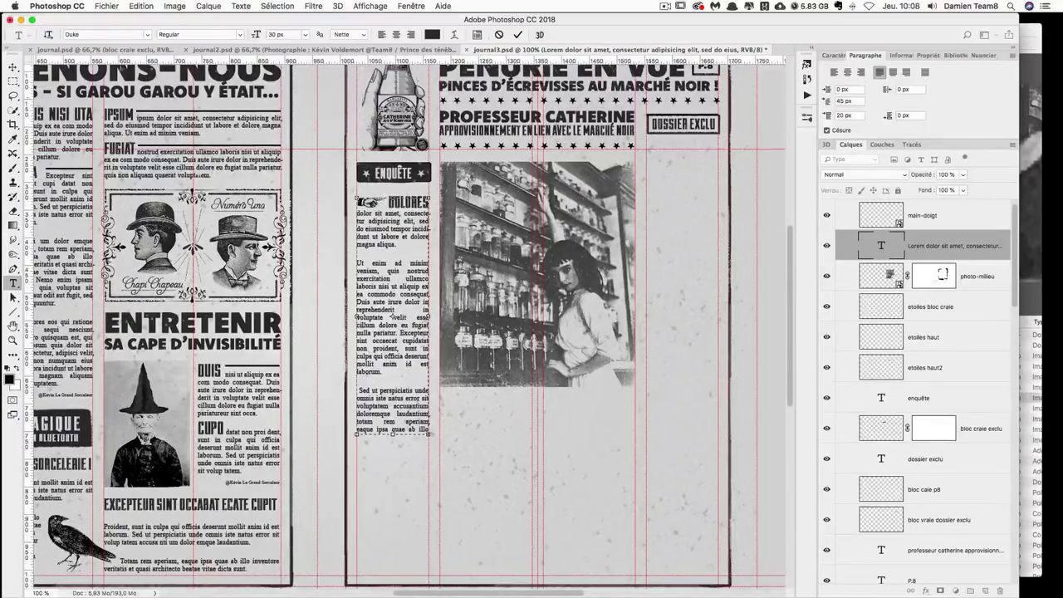
click(13, 67)
right_click(371, 203)
click(399, 206)
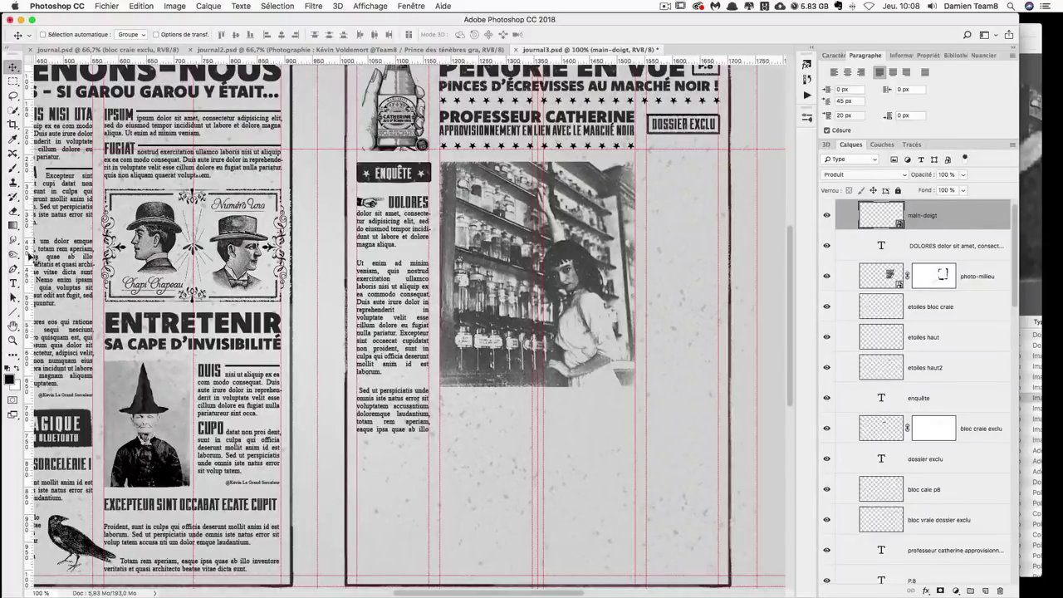
- Merge the Ut enim paragraph and delete all text after 'Ut enim ad minim veniam.'
click(14, 284)
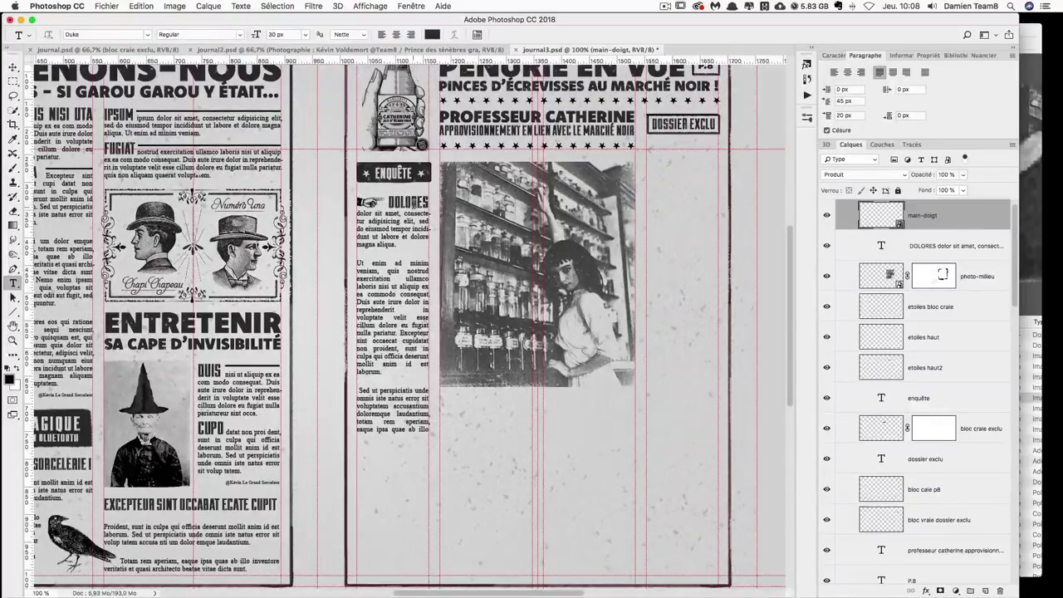
click(412, 202)
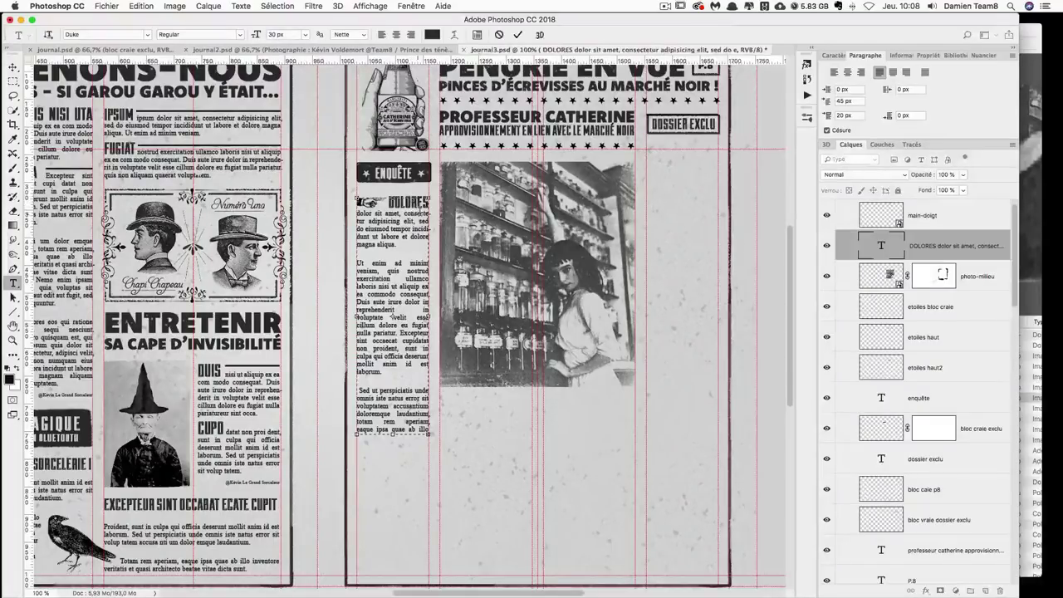
click(421, 214)
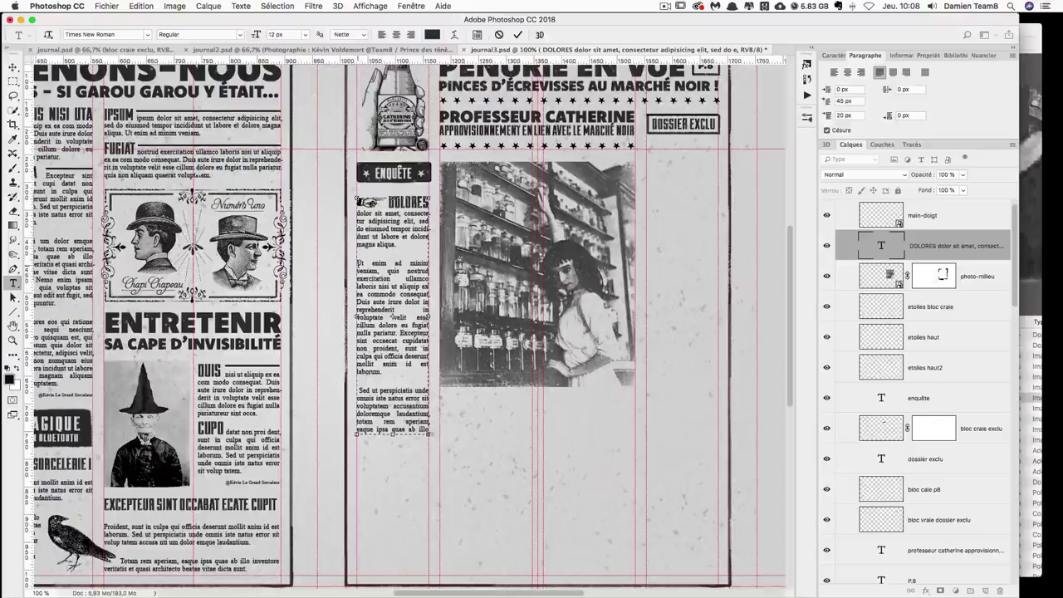
click(404, 247)
key(Delete)
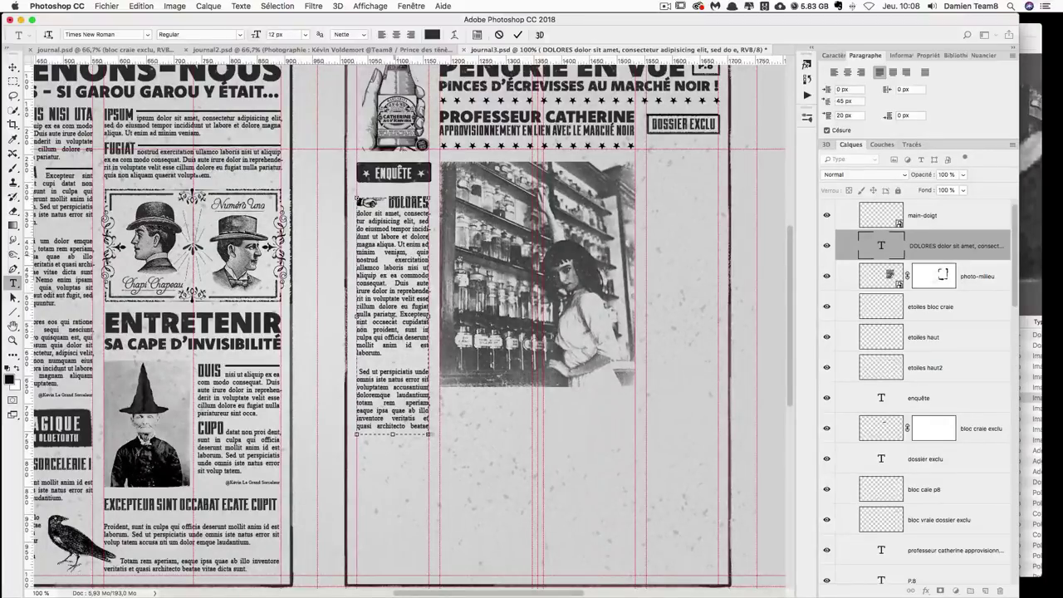
click(407, 258)
key(Return)
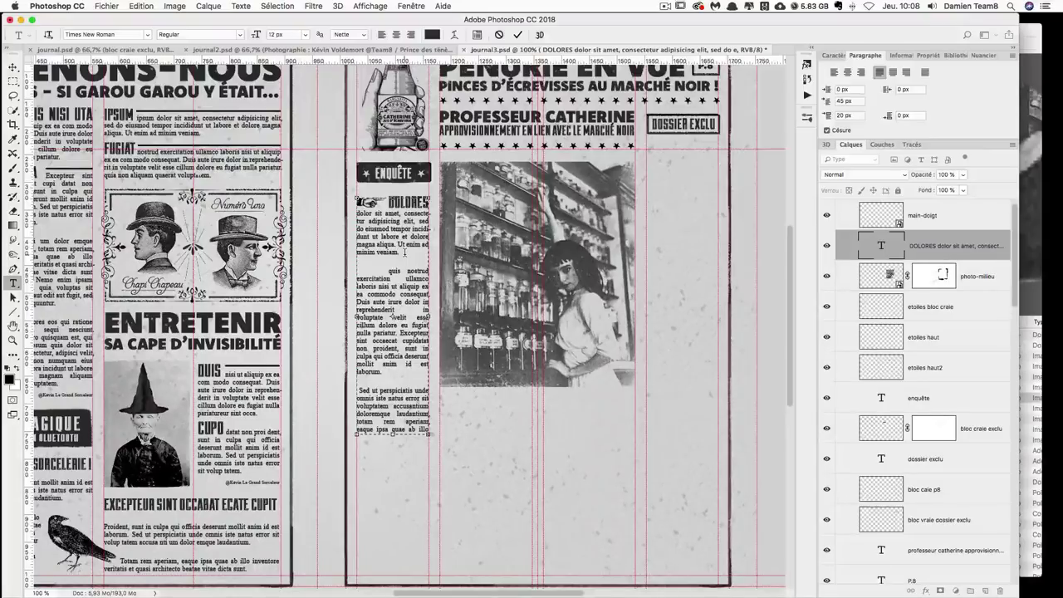
key(Return)
drag(425, 363, 416, 253)
key(BackSpace)
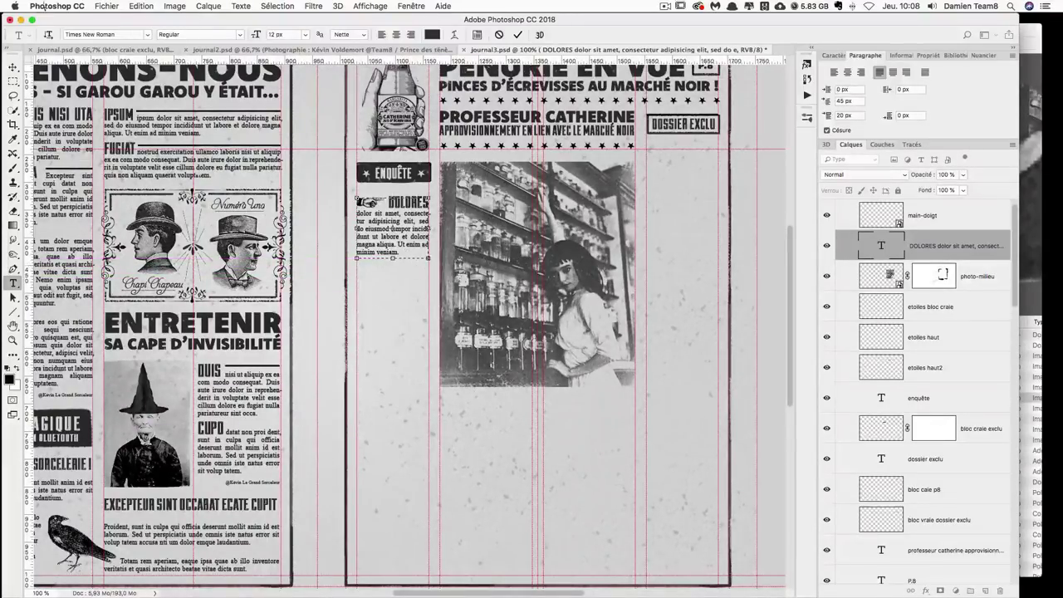
click(14, 66)
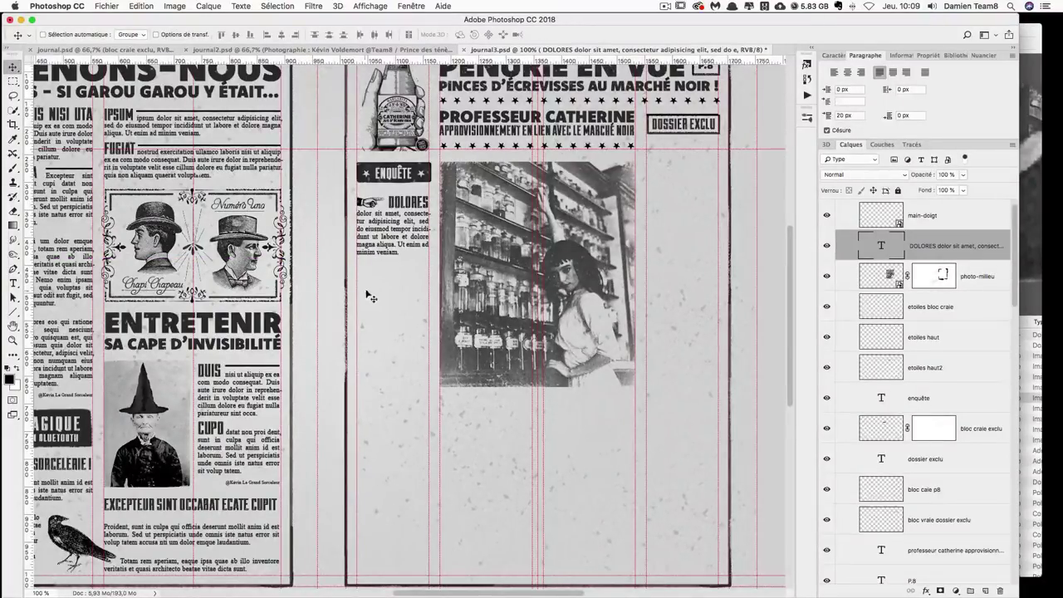
- Place pub-anim.png on the page and set its blend mode to Produit
click(1039, 366)
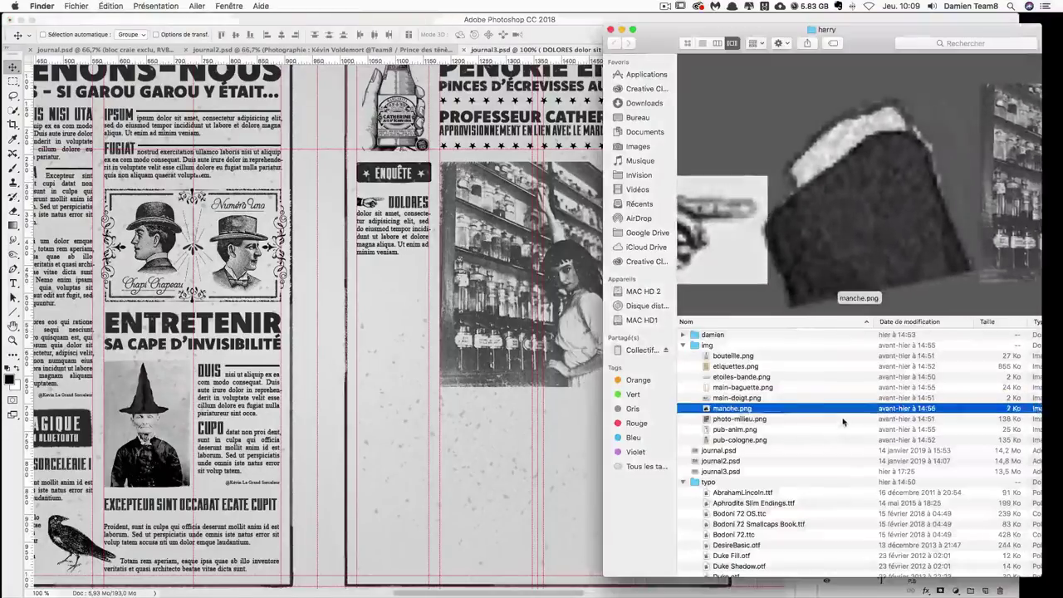
click(732, 430)
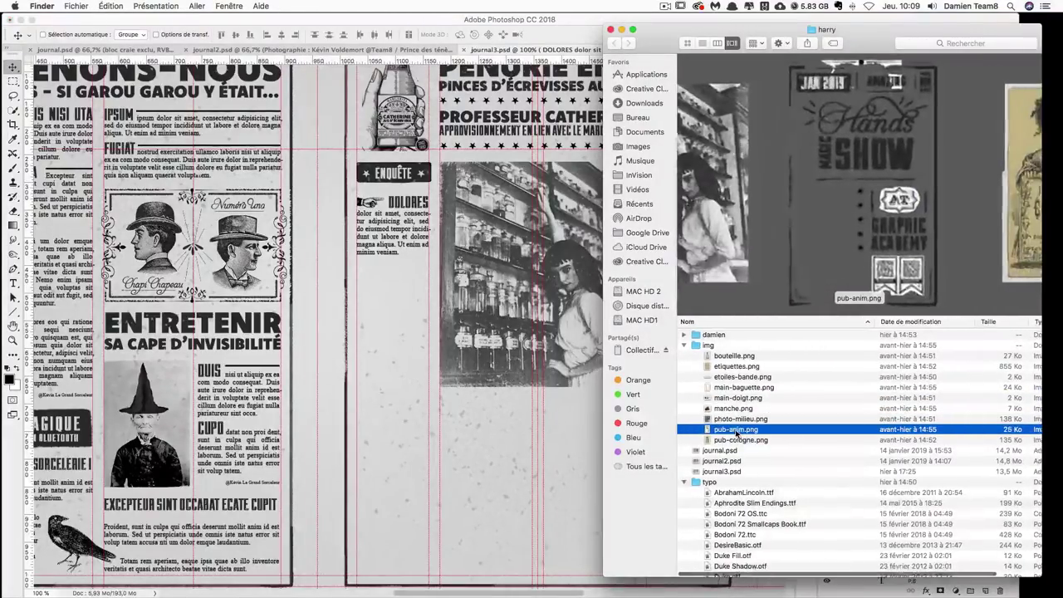
drag(750, 432, 385, 283)
key(Return)
click(844, 174)
click(836, 206)
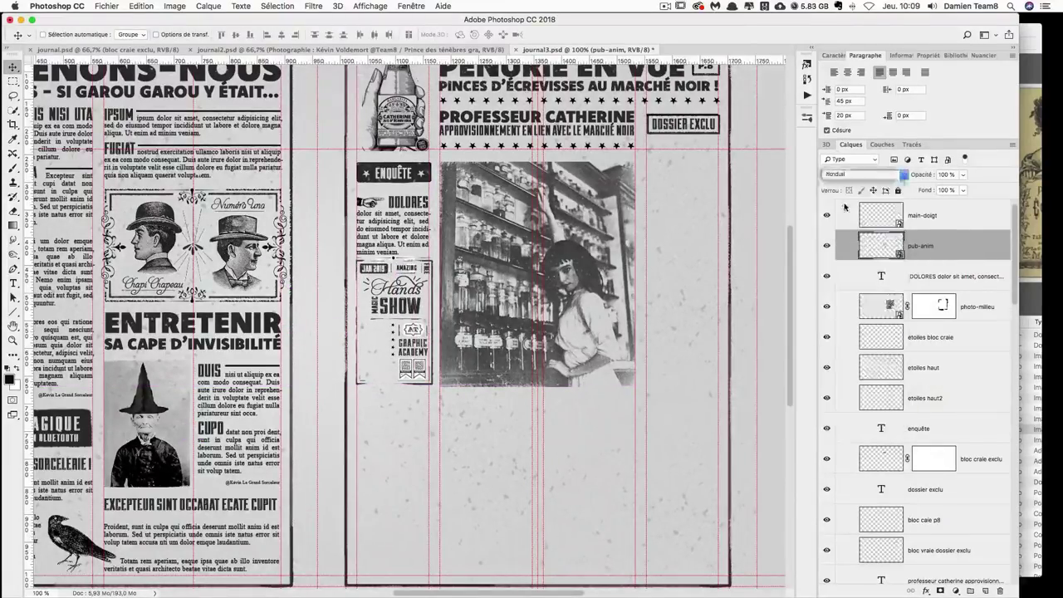
- Scale the ad down to about 94% and move it just below the DOLORES text
key(super+plus)
key(super+t)
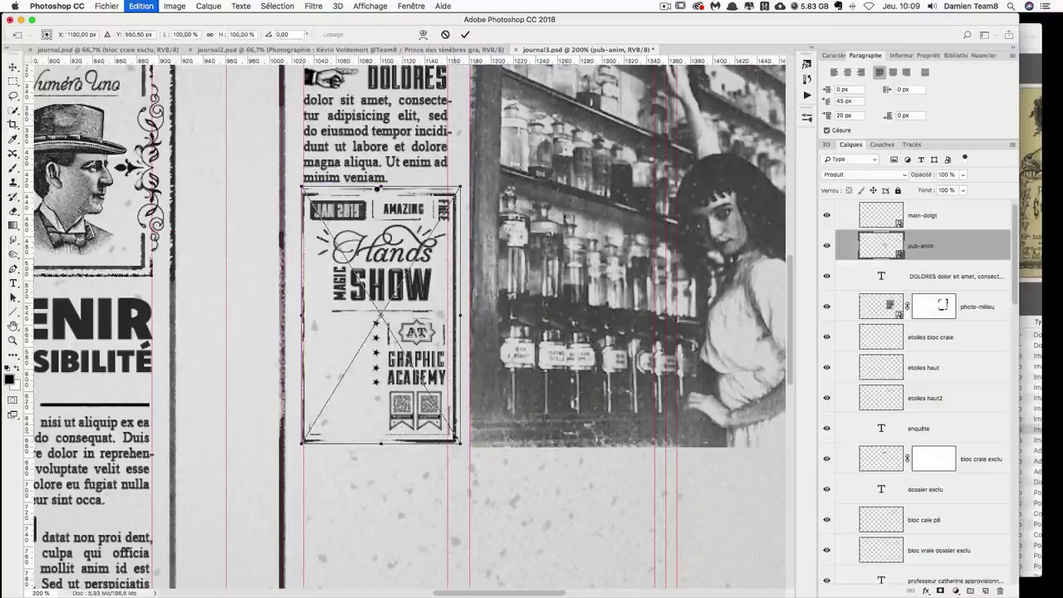
drag(455, 441, 452, 429)
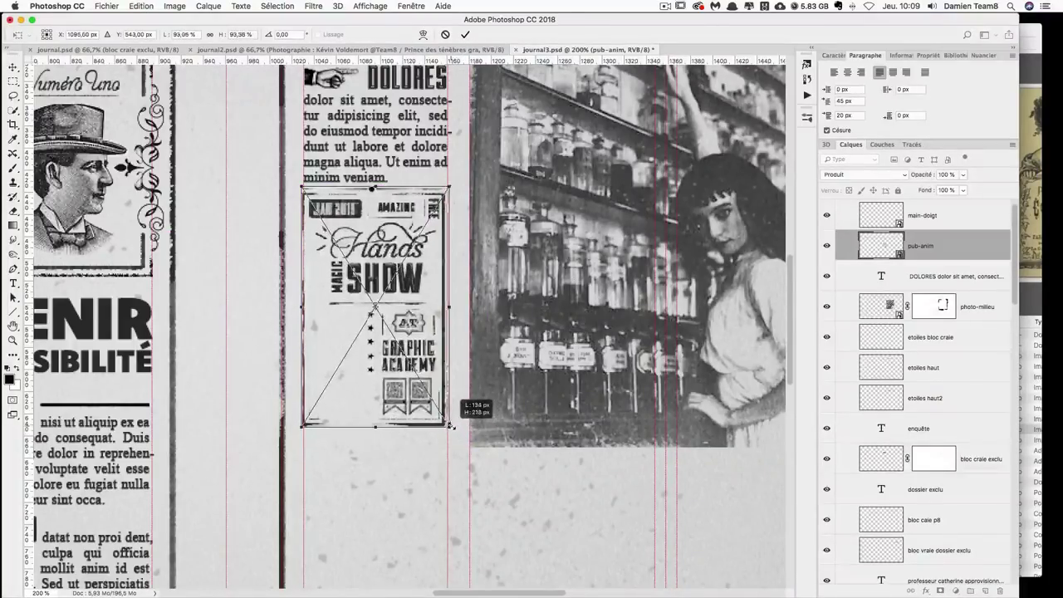
key(Return)
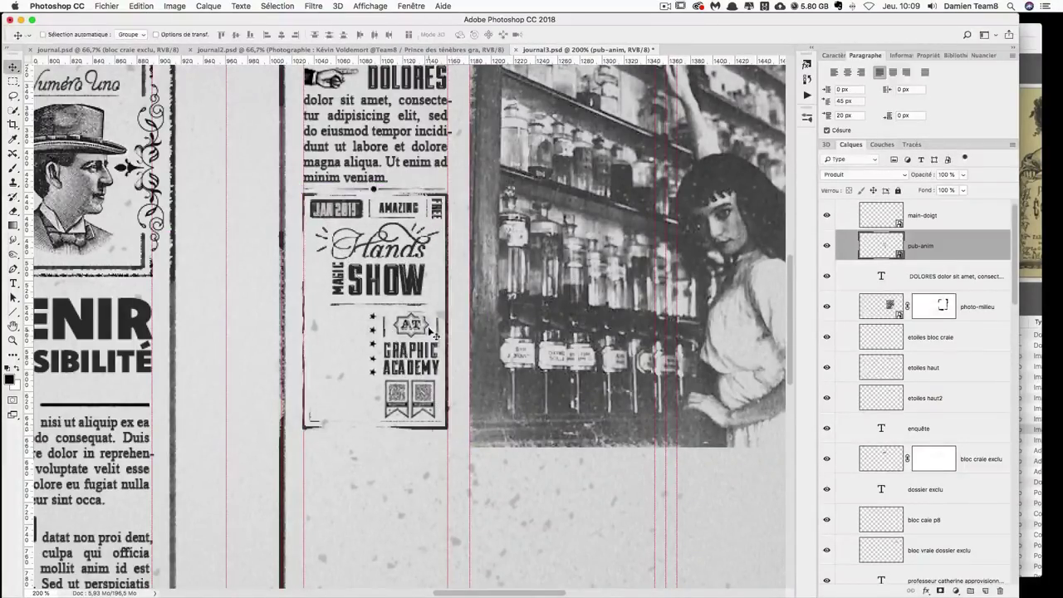
drag(380, 193, 326, 187)
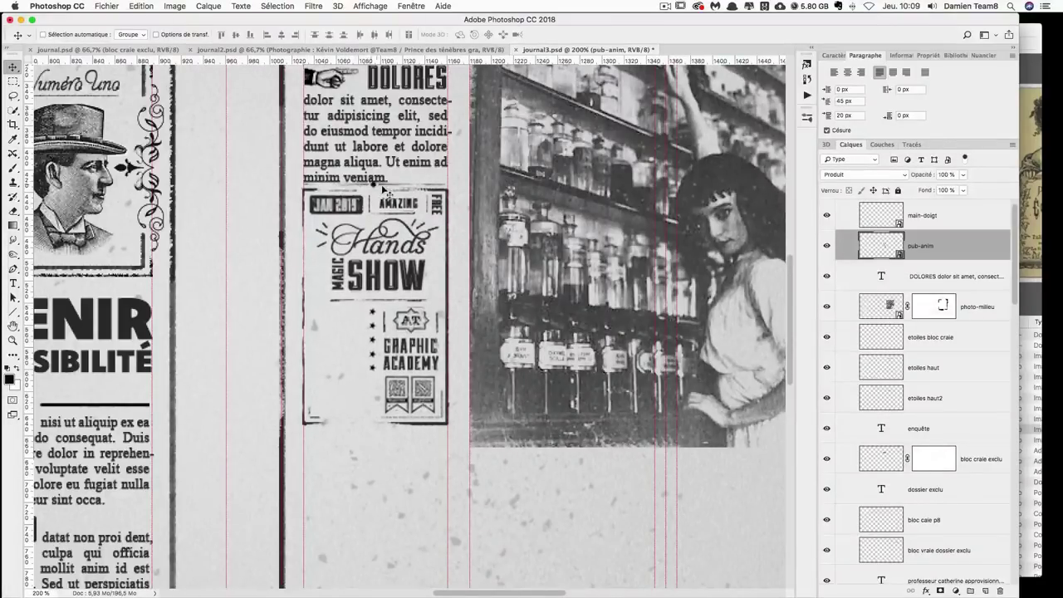
- Nudge the Hands Show ad to sit about 20 px below the DOLORES text in its column
drag(388, 191, 389, 193)
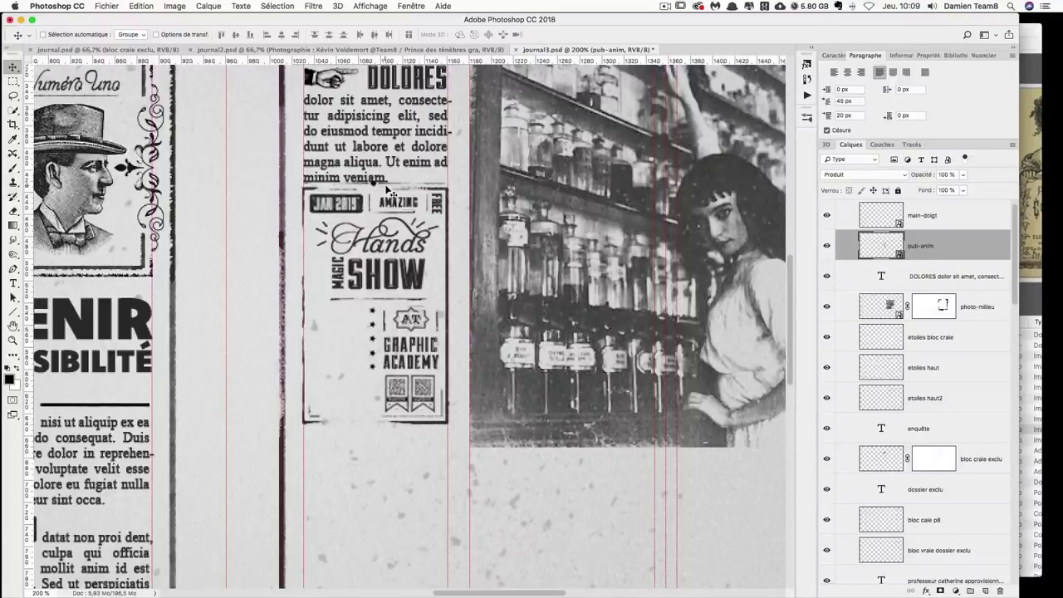
drag(396, 196, 396, 218)
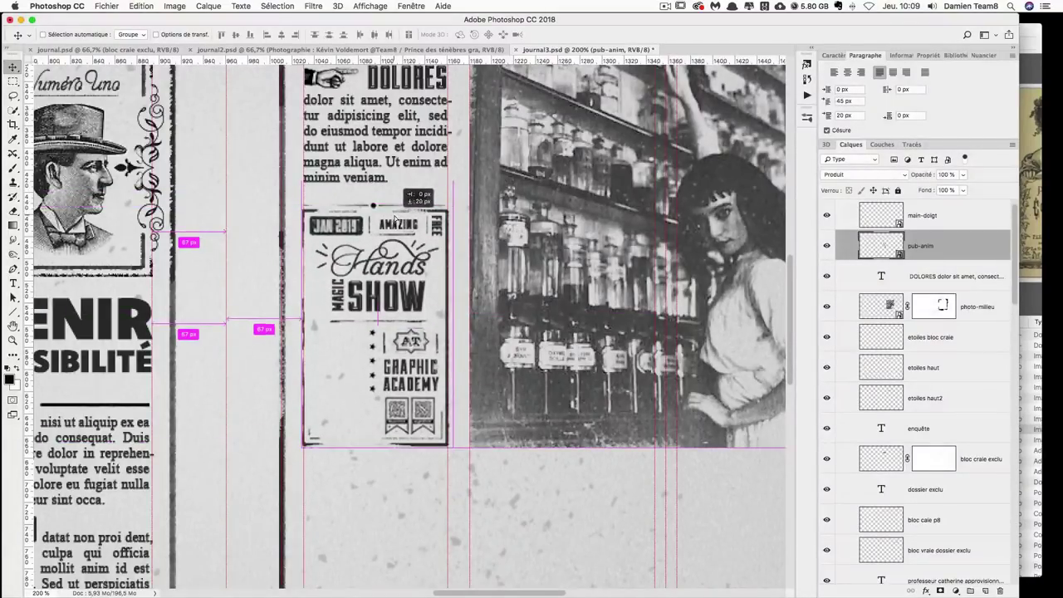
drag(395, 218, 394, 215)
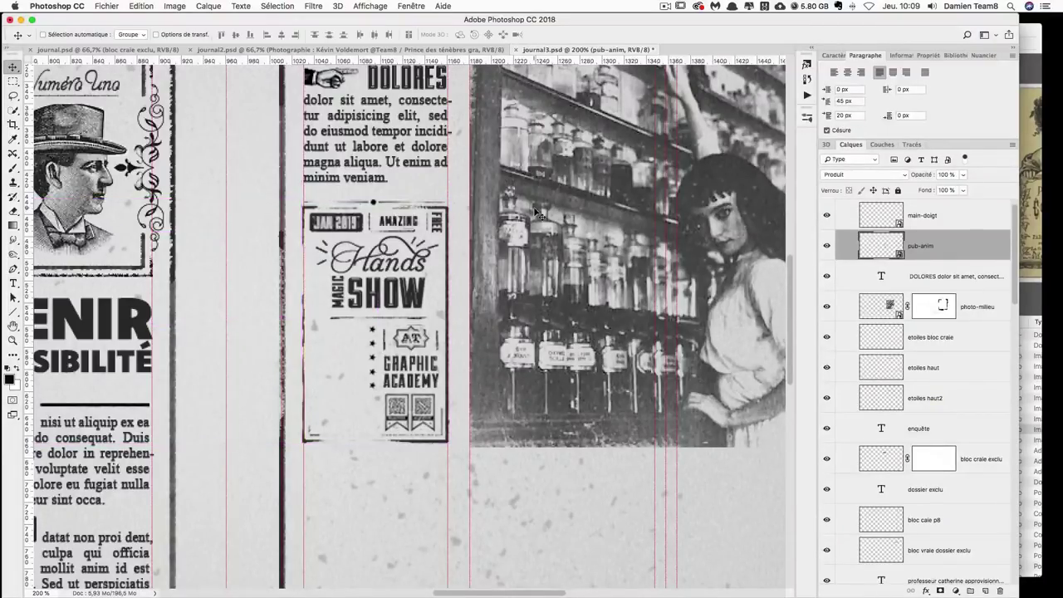
key(Down)
key(Down)
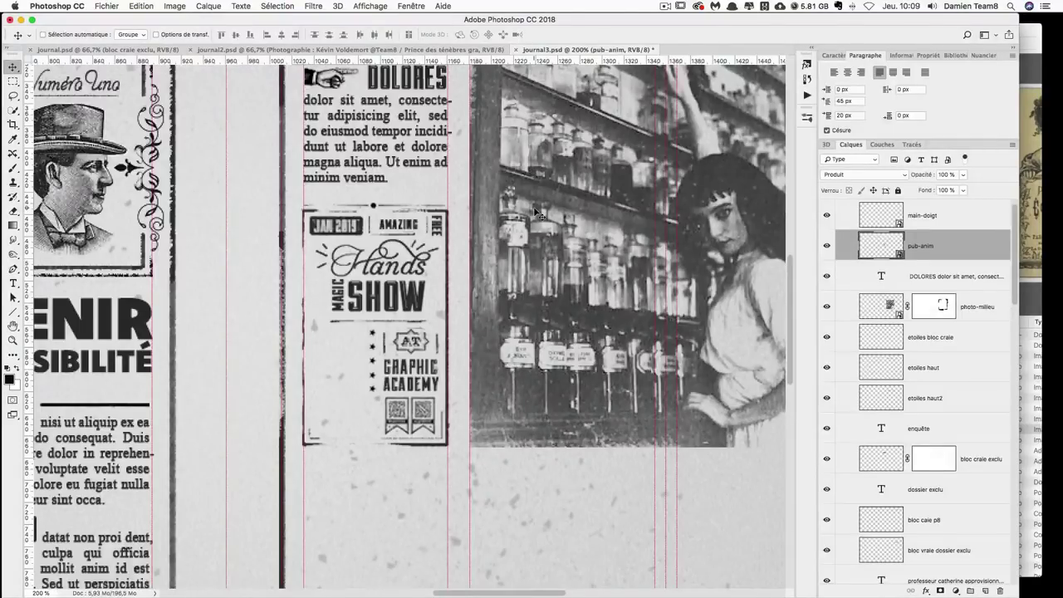
key(Up)
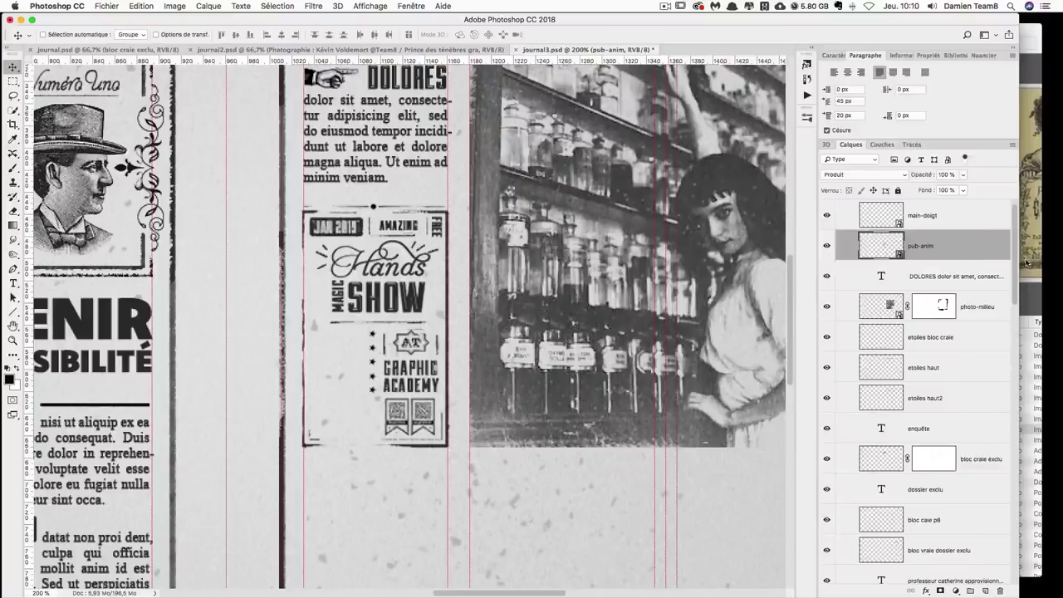
- Place main-baguette.png with Produit blending, left of the Hands Show ad
click(1026, 263)
key(Up)
key(Up)
key(Up)
key(Up)
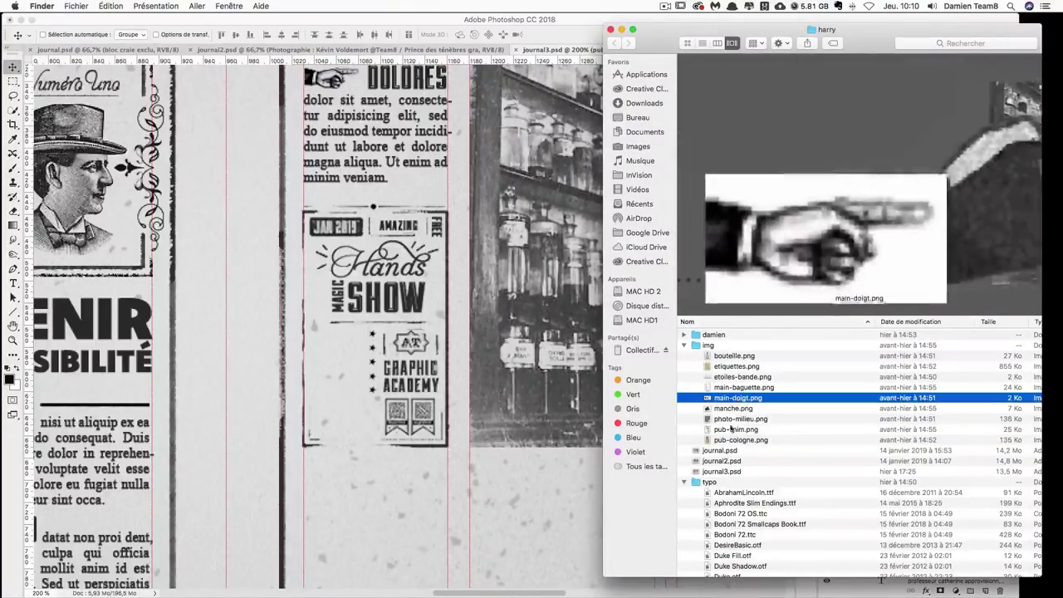
drag(731, 428, 323, 354)
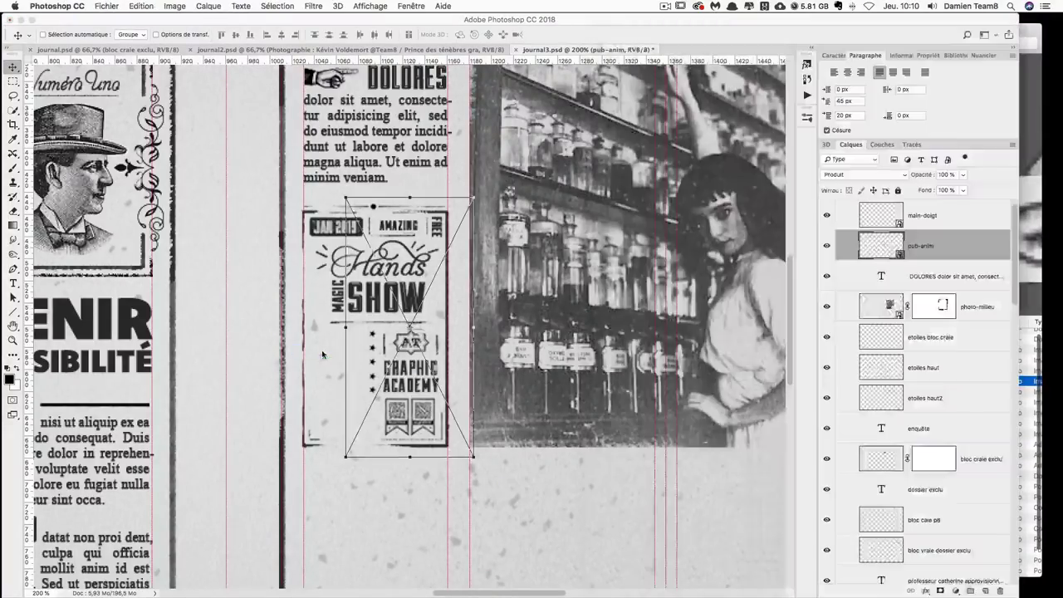
key(Return)
click(864, 174)
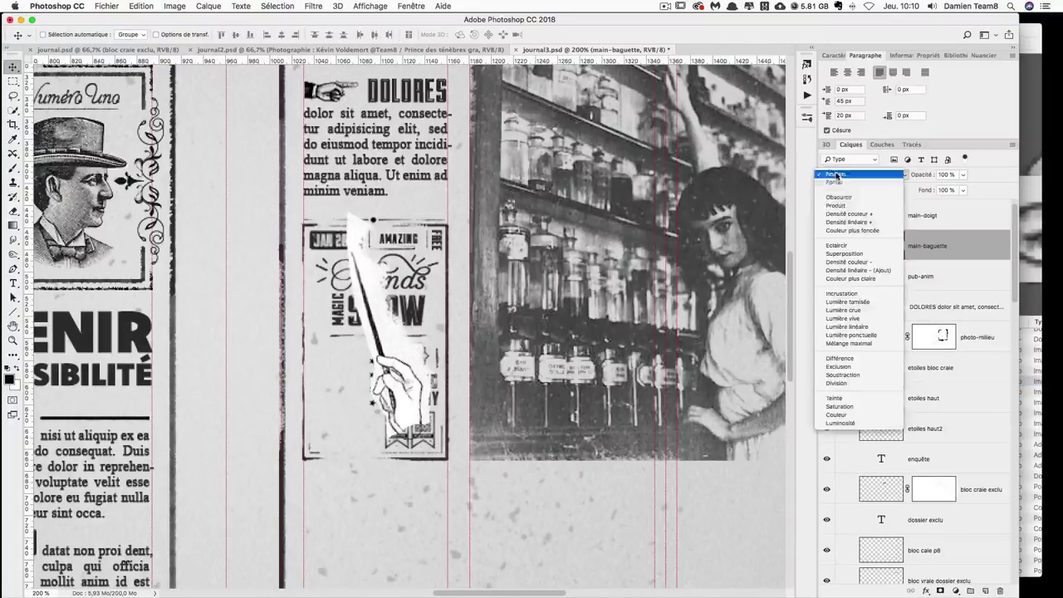
click(855, 208)
drag(356, 314, 293, 314)
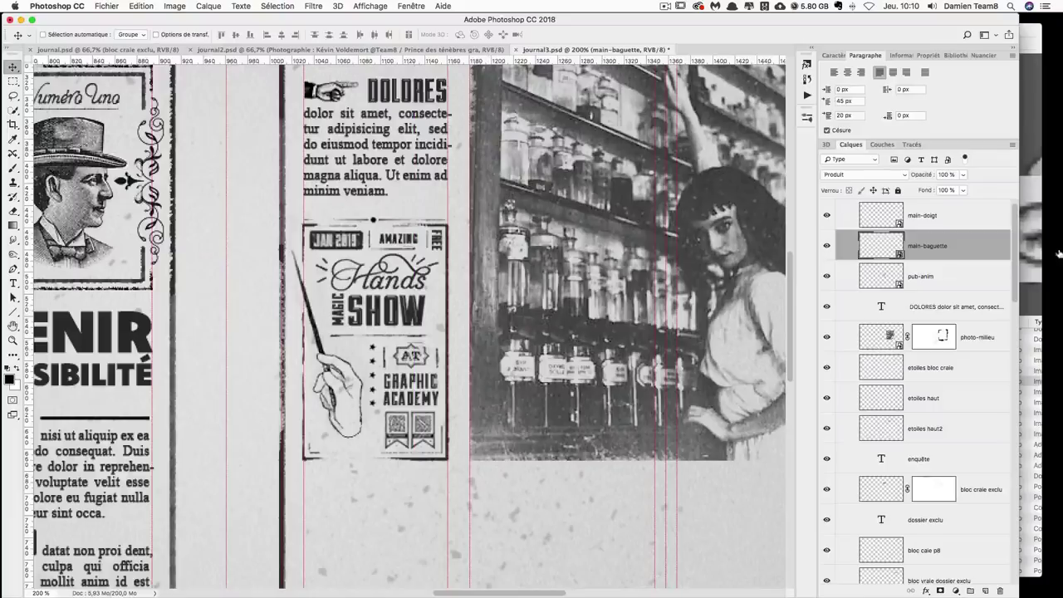
key(super+Tab)
key(Down)
key(Down)
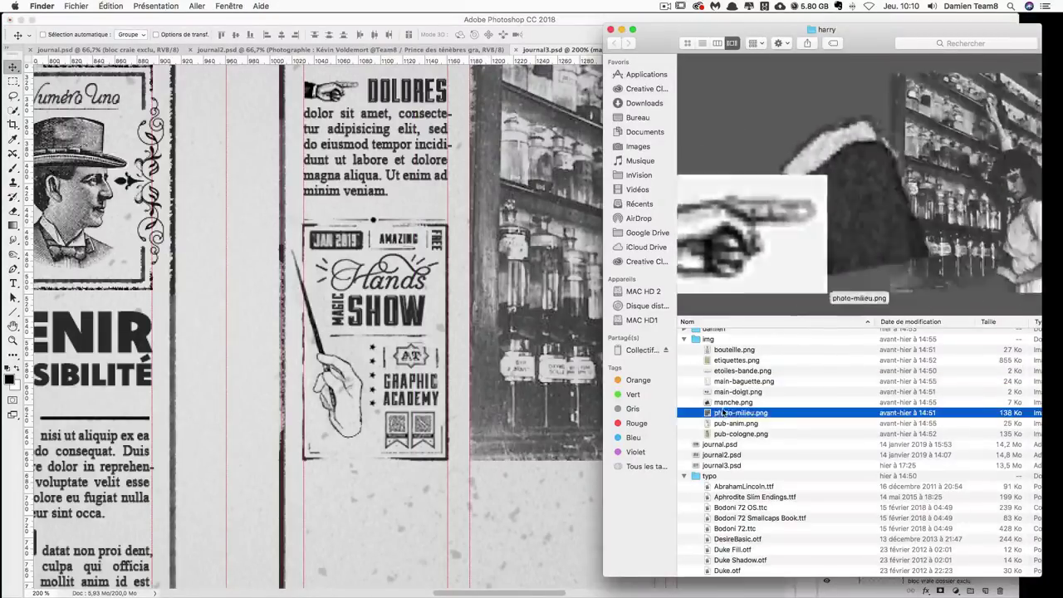
- Place manche.png as a sleeve and nudge it onto the wand hand's wrist
mouse_move(733, 402)
mouse_down()
mouse_move(404, 463)
mouse_move(407, 338)
mouse_move(360, 456)
mouse_up()
key(Return)
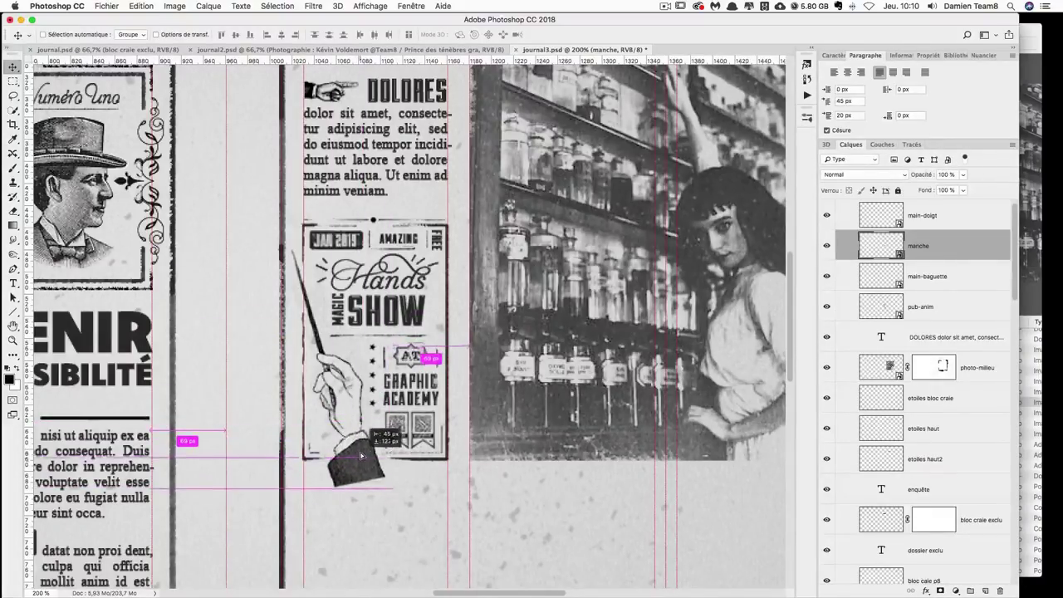
drag(360, 456, 364, 458)
key(super+z)
key(super+z)
key(super+z)
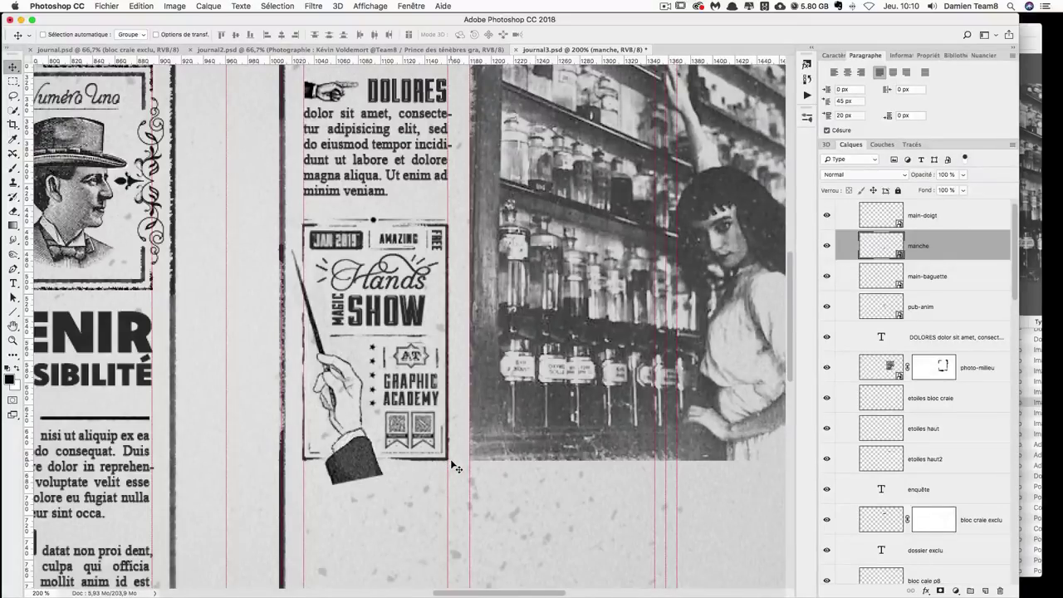
key(Up)
key(Up)
key(Up)
key(Up)
key(Up)
key(Up)
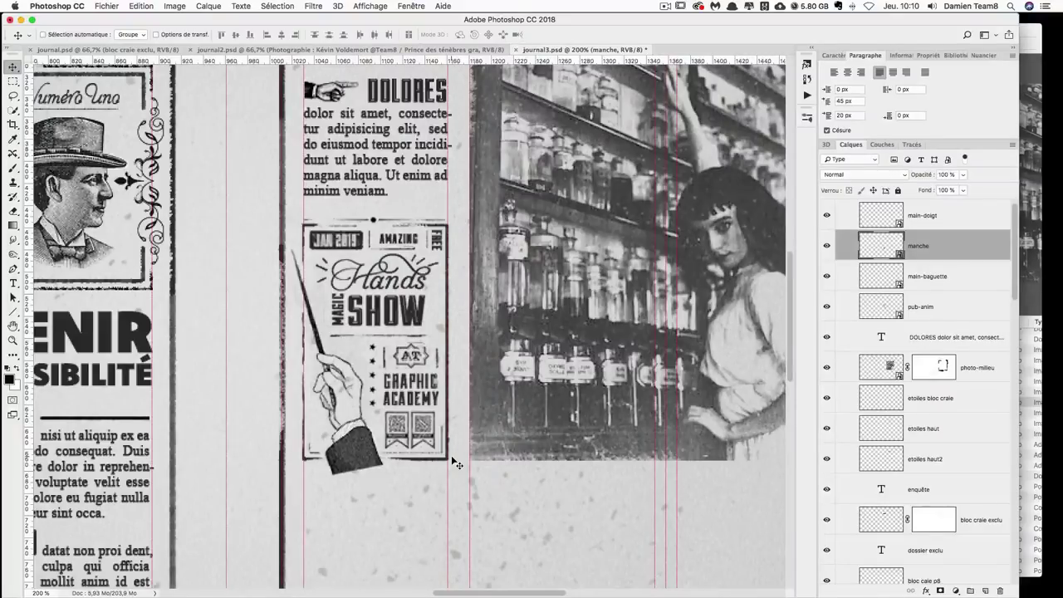
- Select the main-baguette layer and rotate the hand and wand about 3°
right_click(347, 393)
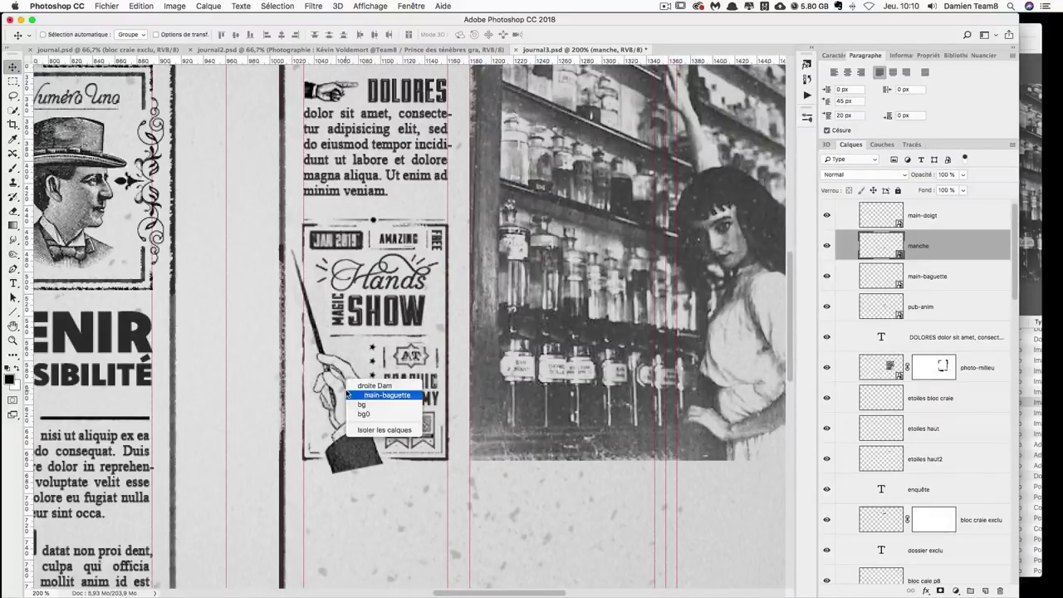
click(349, 394)
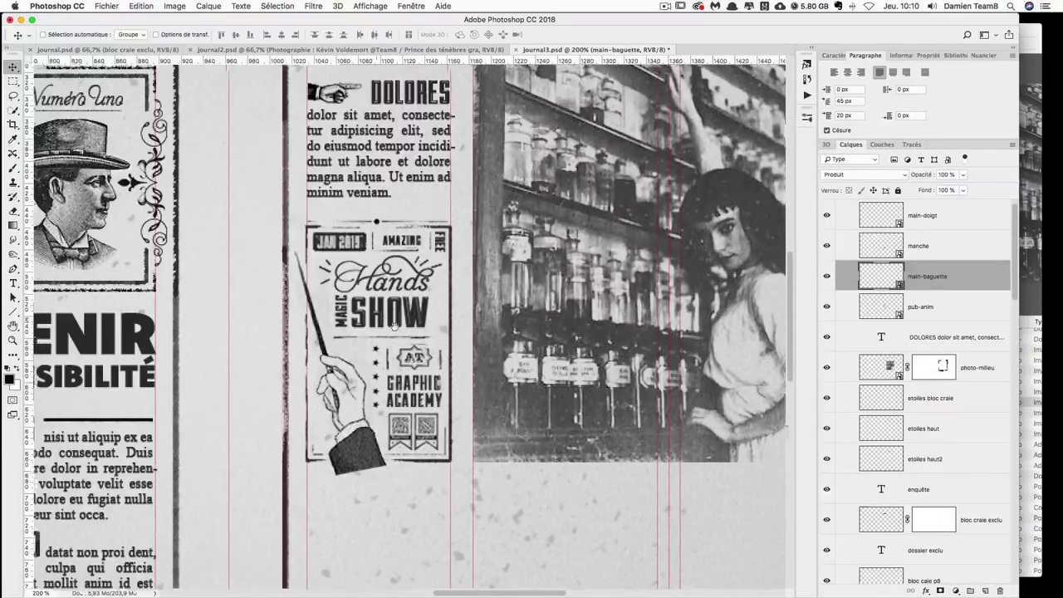
scroll(582, 324, left, 5)
scroll(582, 324, up, 2)
key(ctrl+t)
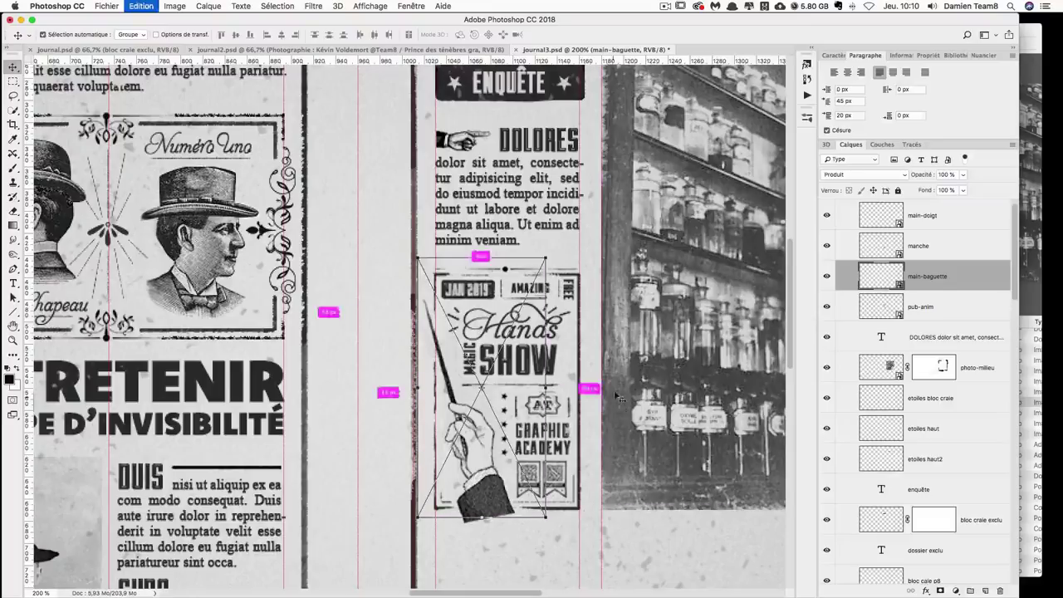
drag(623, 419, 594, 449)
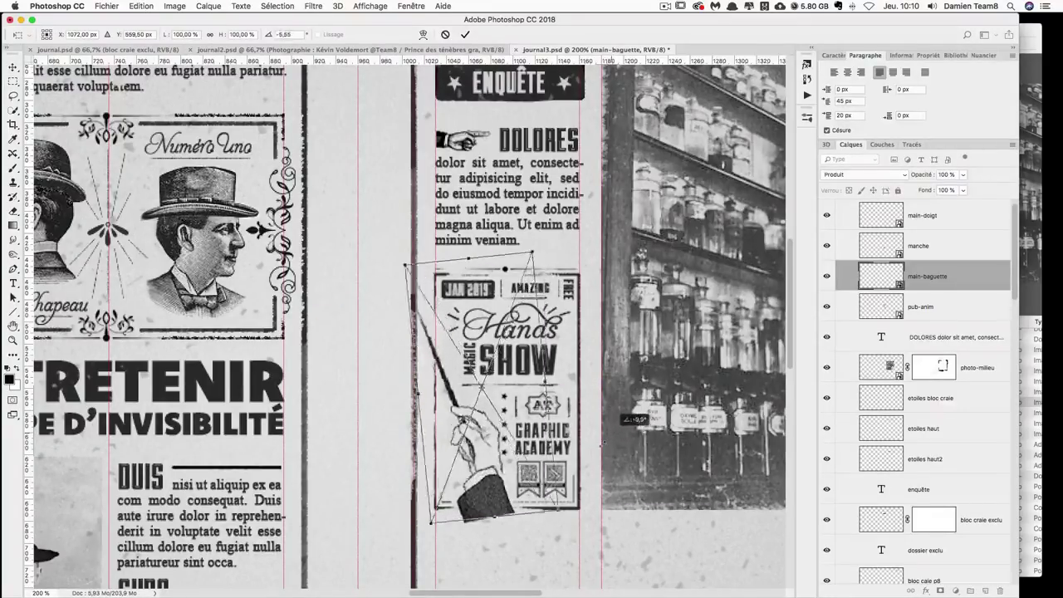
key(Return)
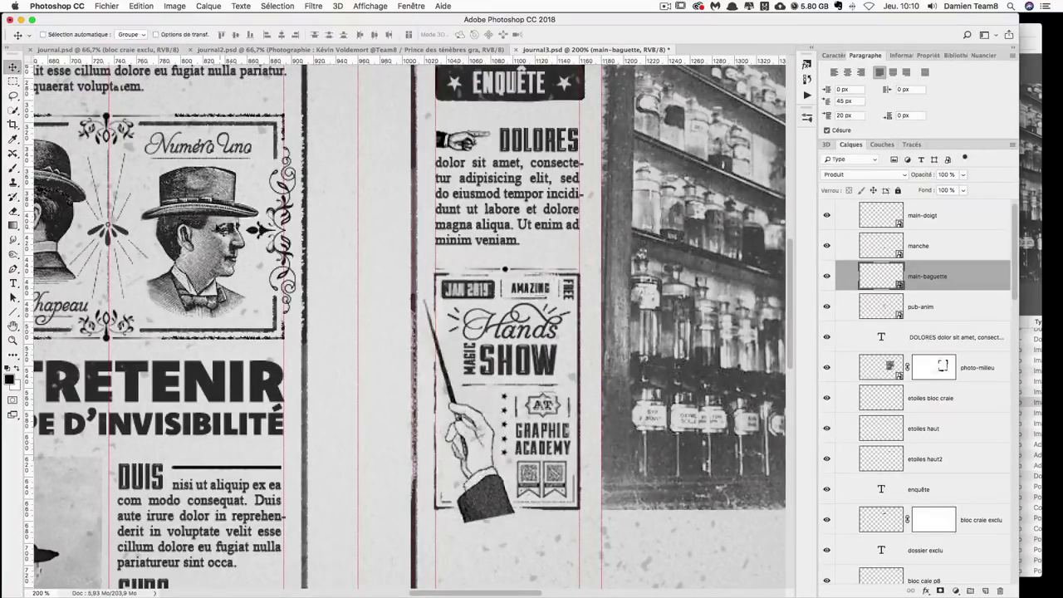
- Show the rulers and zoom out to view more of the spread
scroll(274, 214, left, 3)
scroll(274, 215, left, 2)
key(ctrl+r)
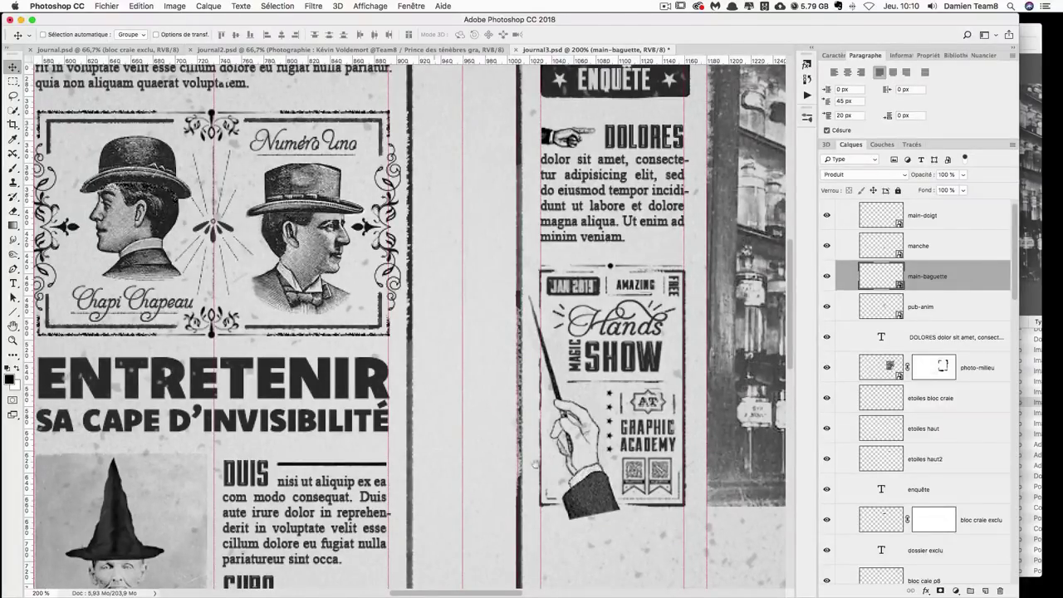
scroll(536, 465, right, 10)
scroll(536, 465, down, 5)
scroll(536, 466, up, 2)
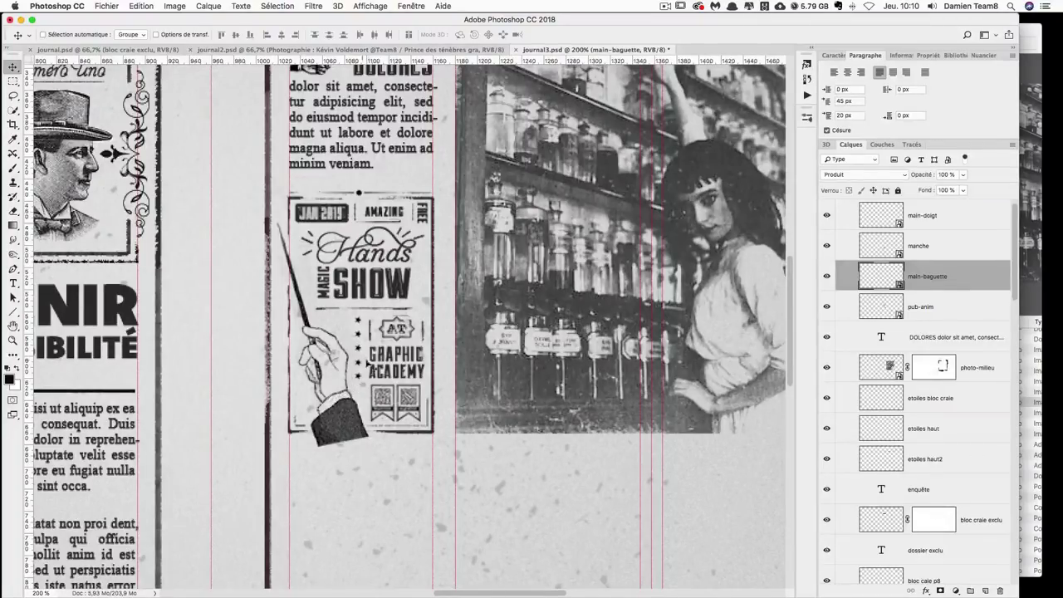
scroll(457, 415, down, 2)
scroll(452, 432, up, 4)
scroll(453, 432, right, 2)
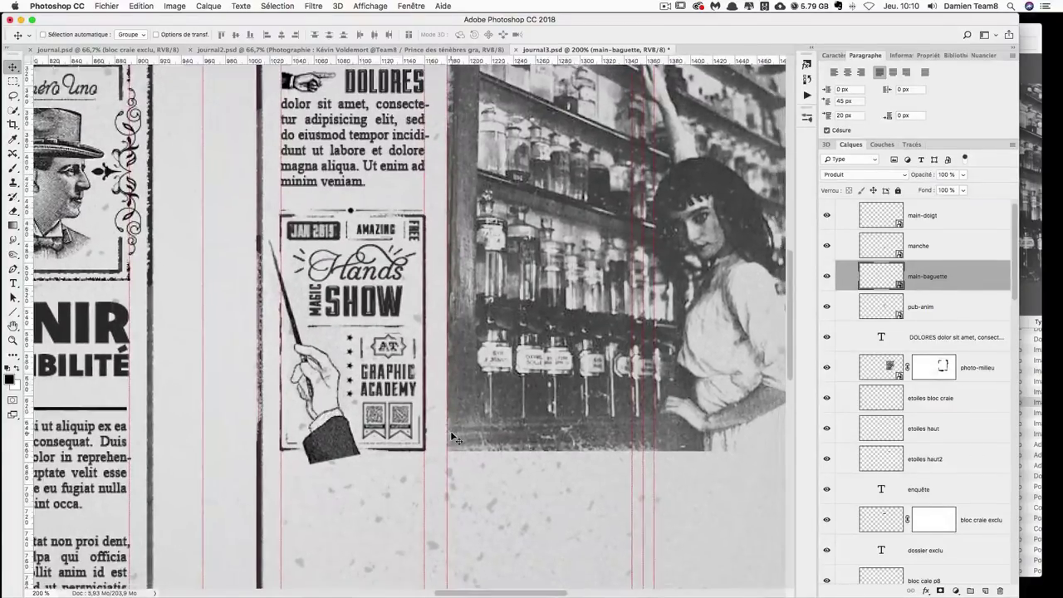
key(ctrl+minus)
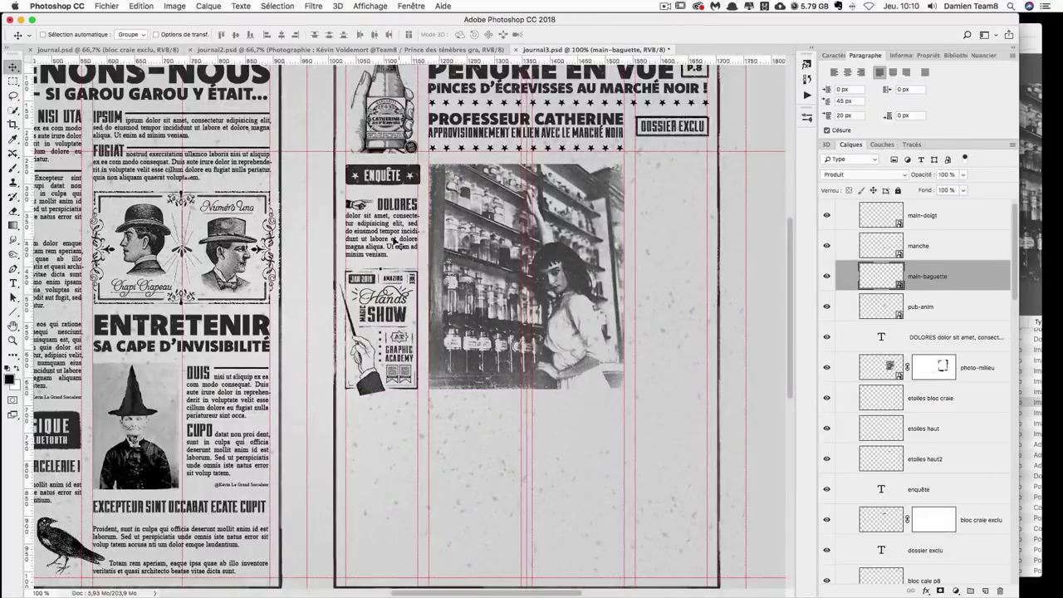
- Select the DOLORES text layer and duplicate it below the Hands Show ad
right_click(398, 229)
click(387, 232)
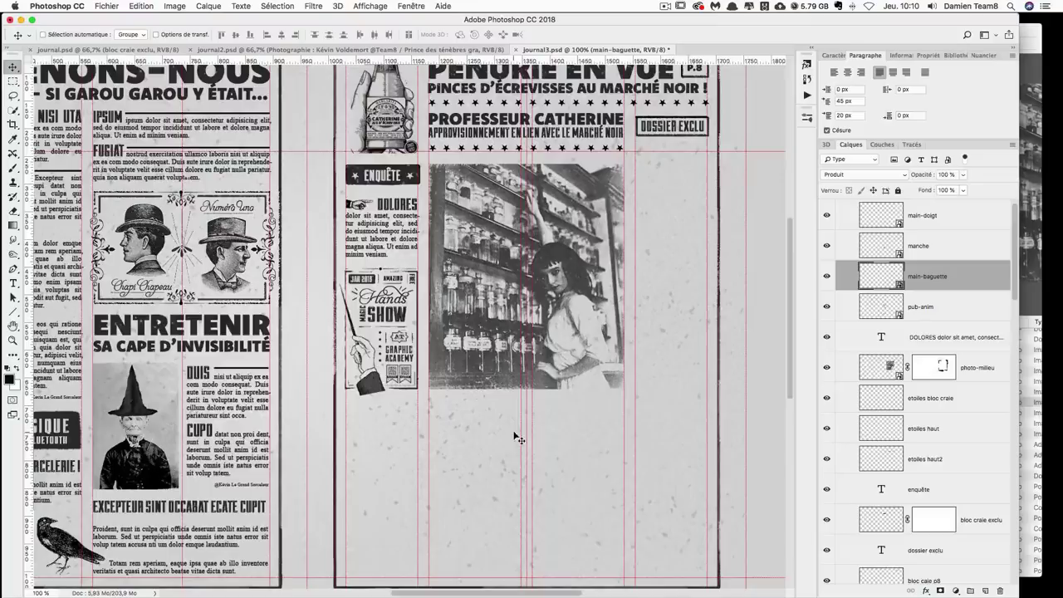
right_click(398, 223)
click(407, 221)
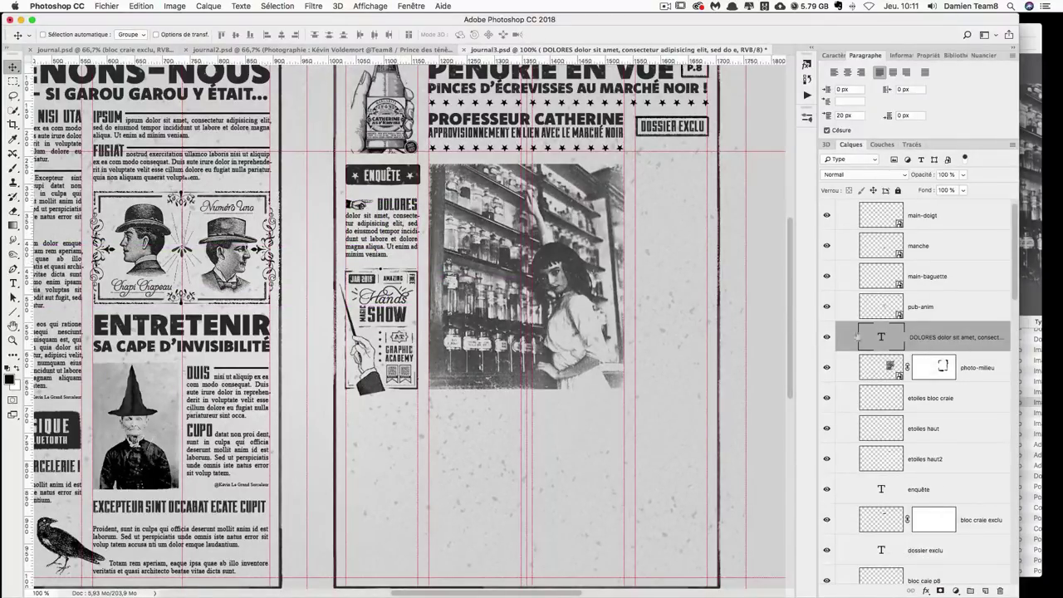
drag(397, 319, 396, 436)
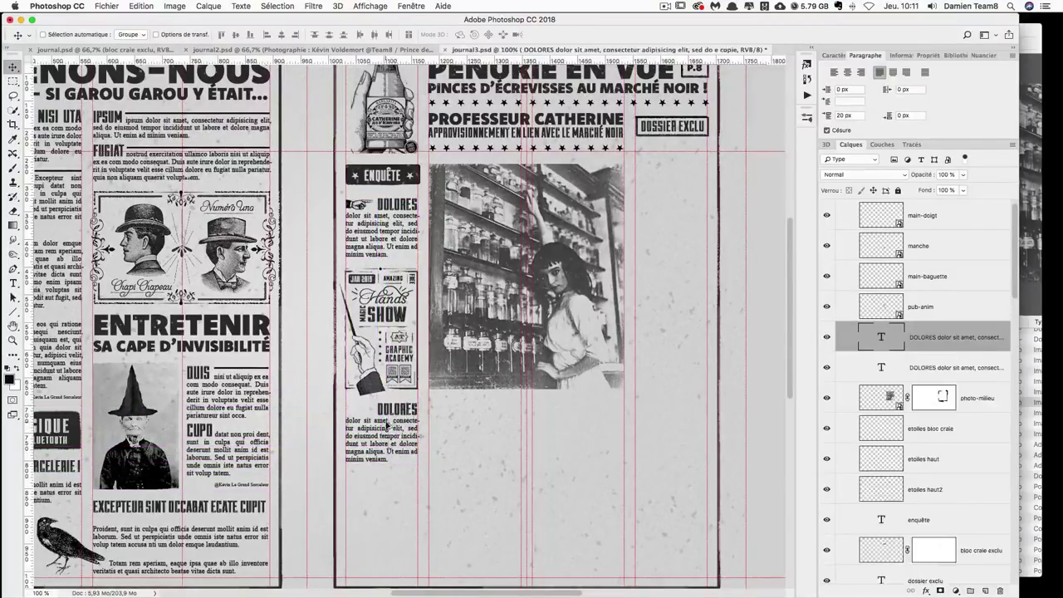
mouse_move(391, 402)
mouse_down()
mouse_move(393, 391)
mouse_move(398, 412)
mouse_up()
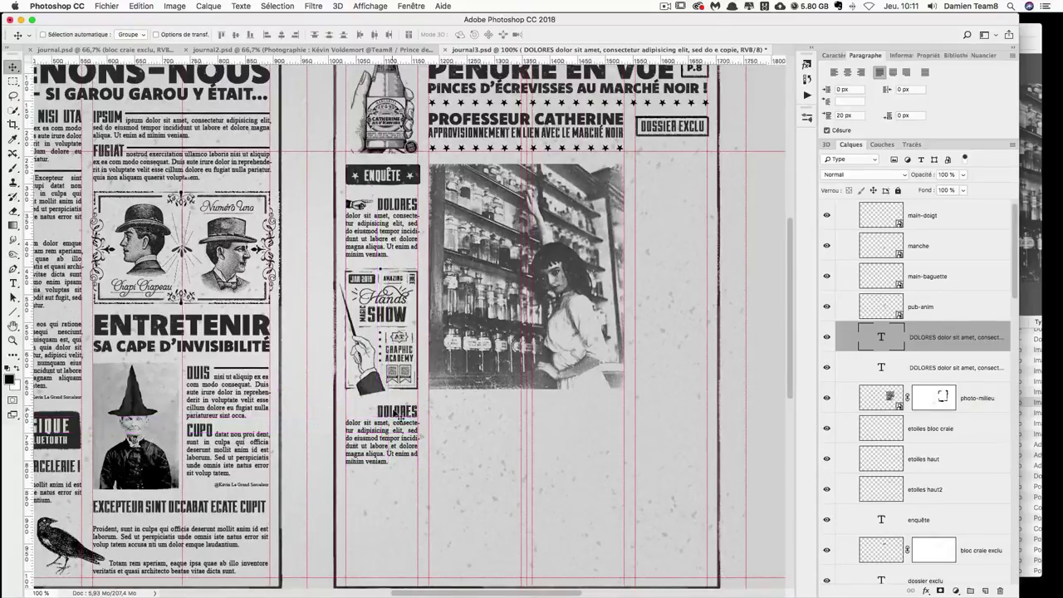
- Retitle the copy LOREM and set its first-line indent to 0 px
click(14, 283)
double_click(396, 408)
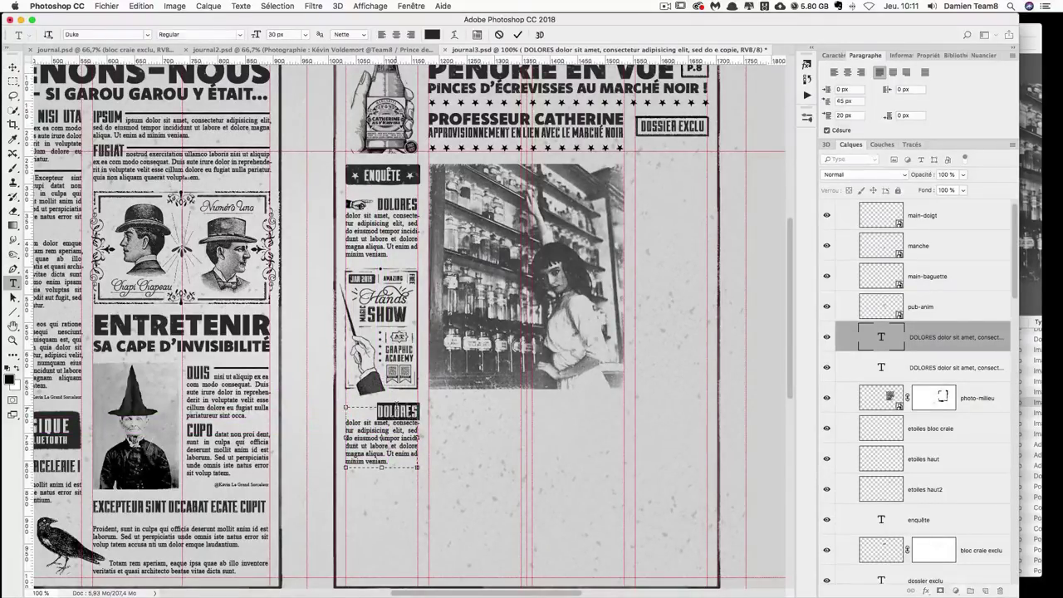
text(LOREM do)
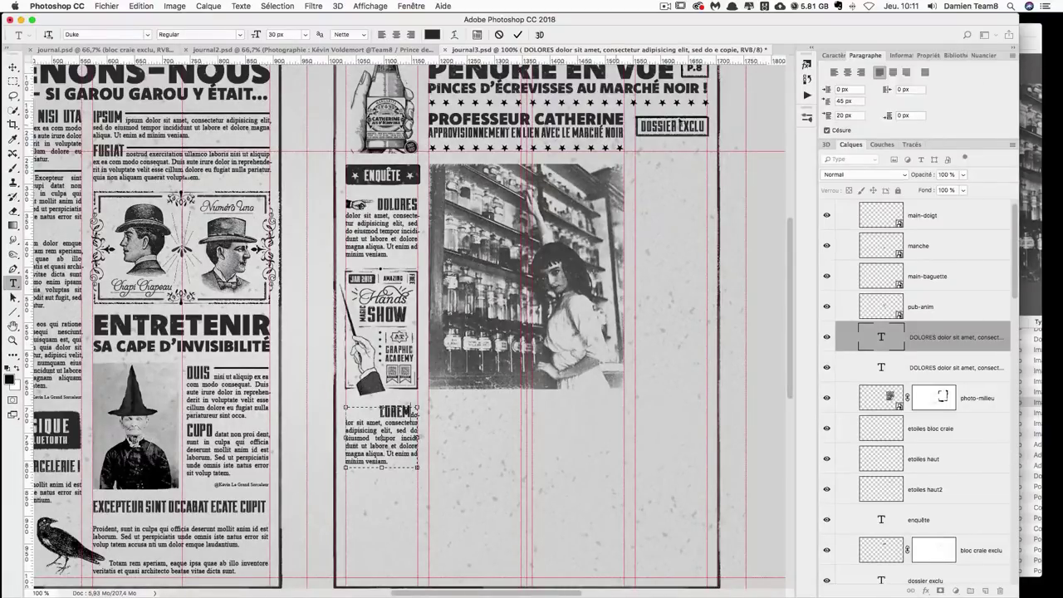
click(843, 100)
text(0)
key(Return)
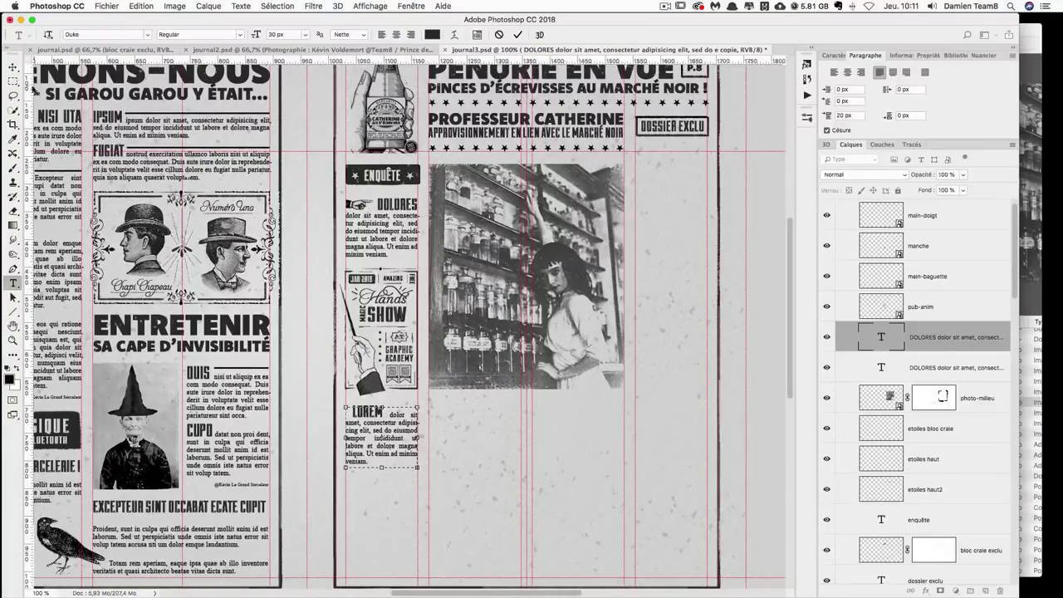
click(12, 67)
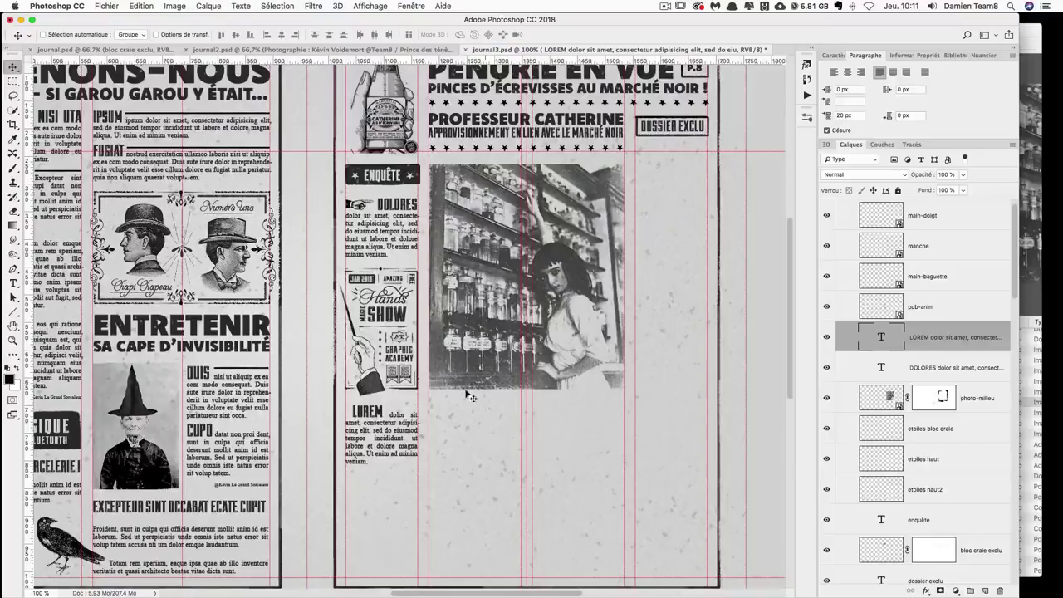
click(14, 282)
- Commit the LOREM text and add a new layer named trait craie
click(349, 412)
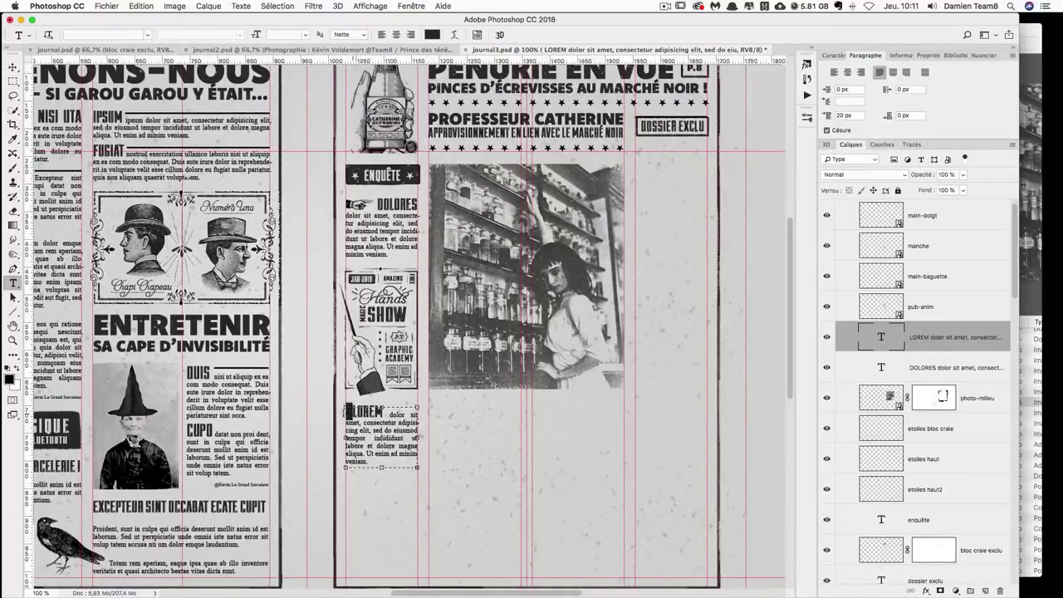
click(12, 68)
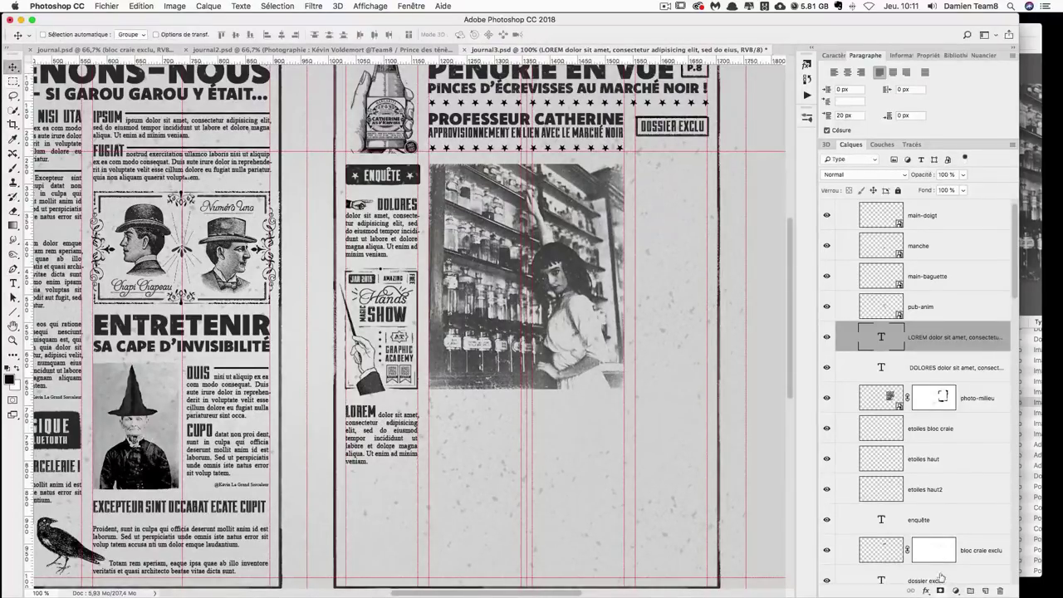
click(985, 591)
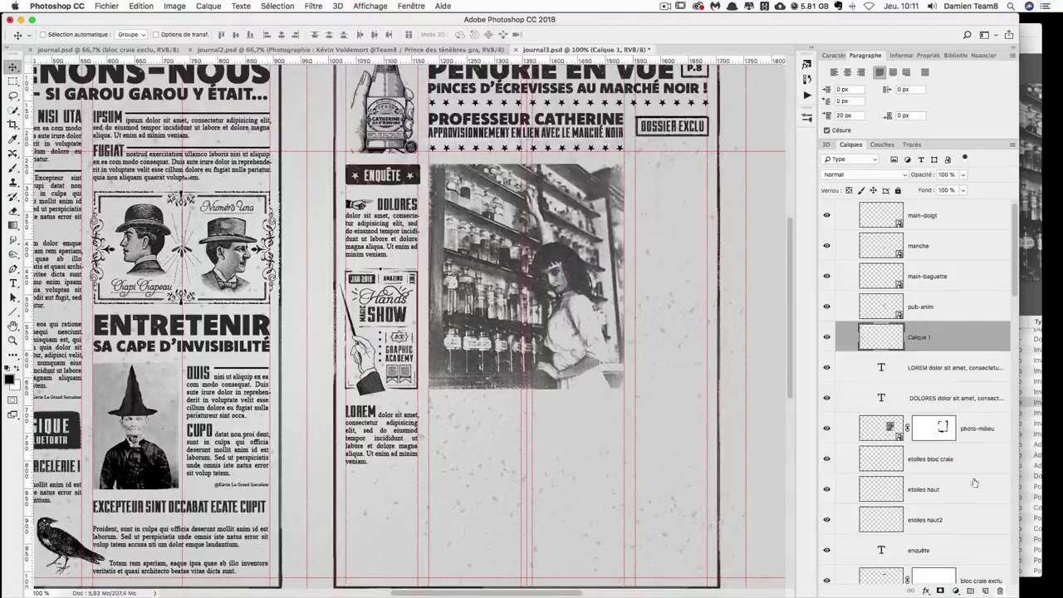
key(BackSpace)
text(d)
key(BackSpace)
text(craie)
key(Return)
- Brush a short chalk stroke beside the LOREM heading, then zoom out to both pages
key(ctrl+plus)
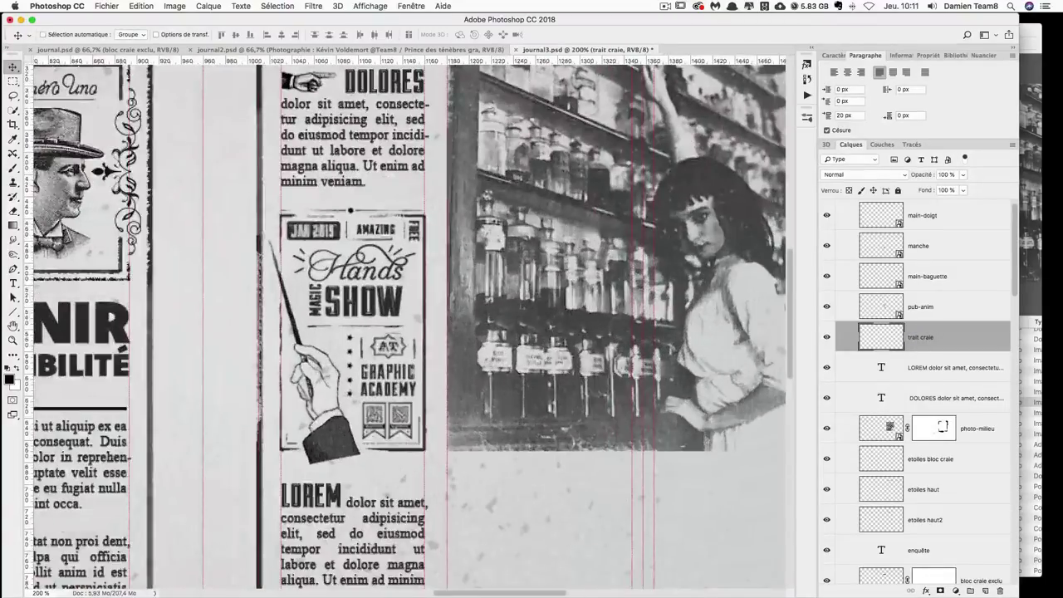
key(b)
scroll(261, 294, down, 2)
scroll(261, 294, down, 2)
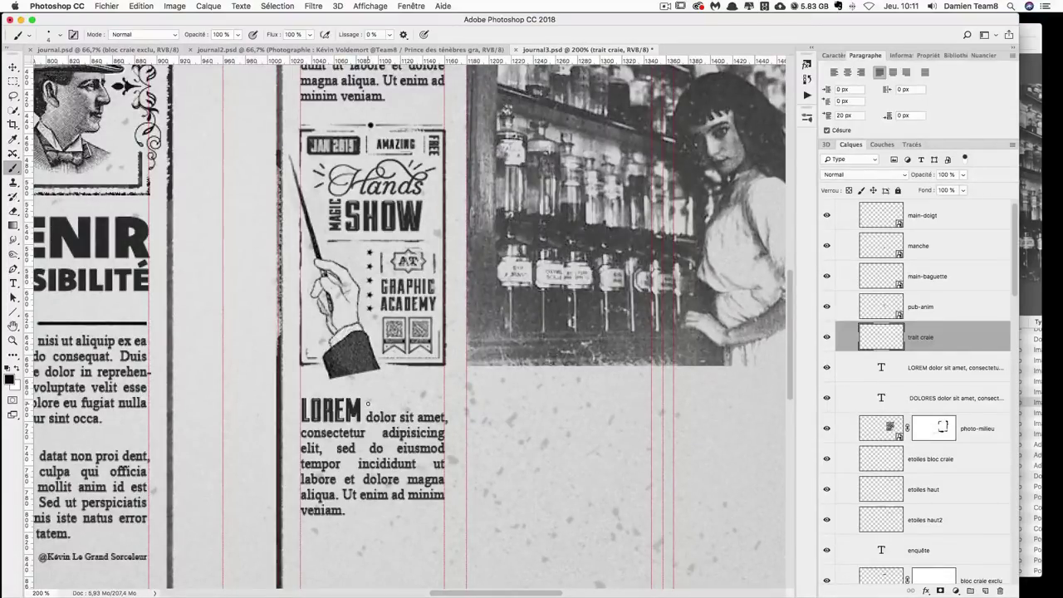
drag(407, 405, 443, 415)
key(v)
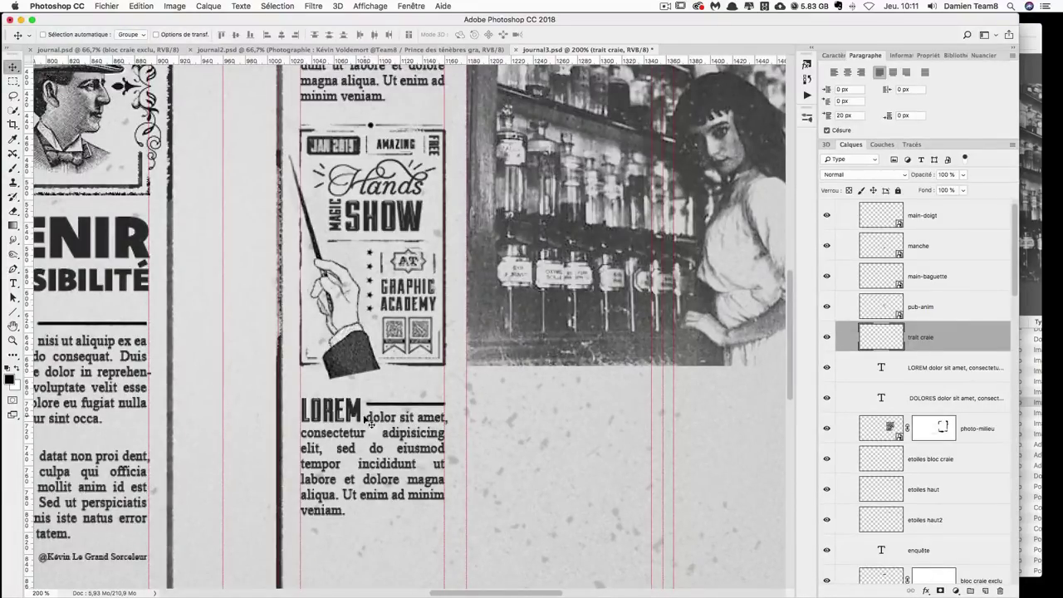
key(ctrl+minus)
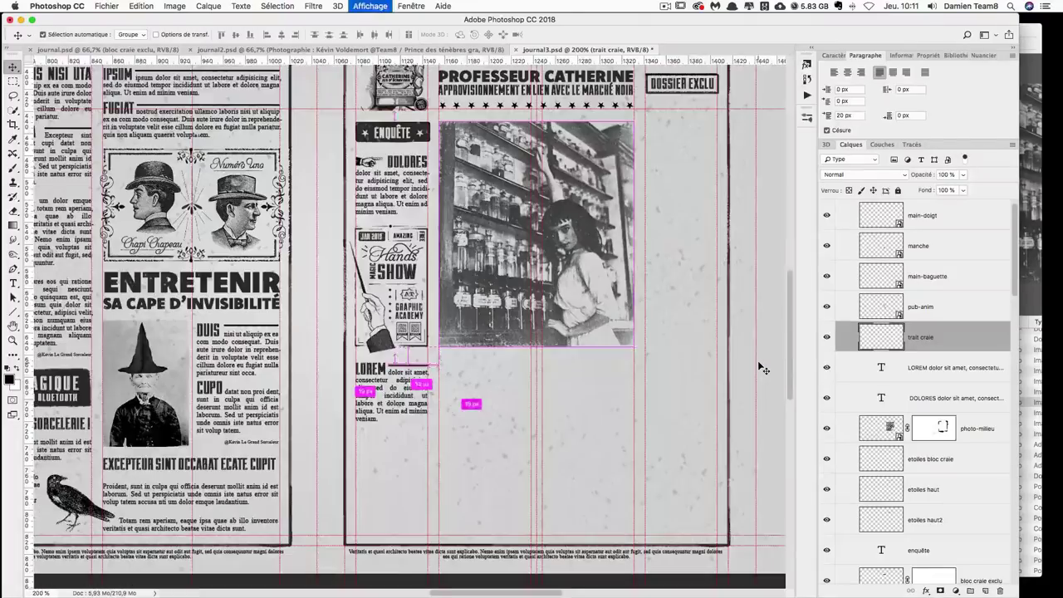
key(ctrl+minus)
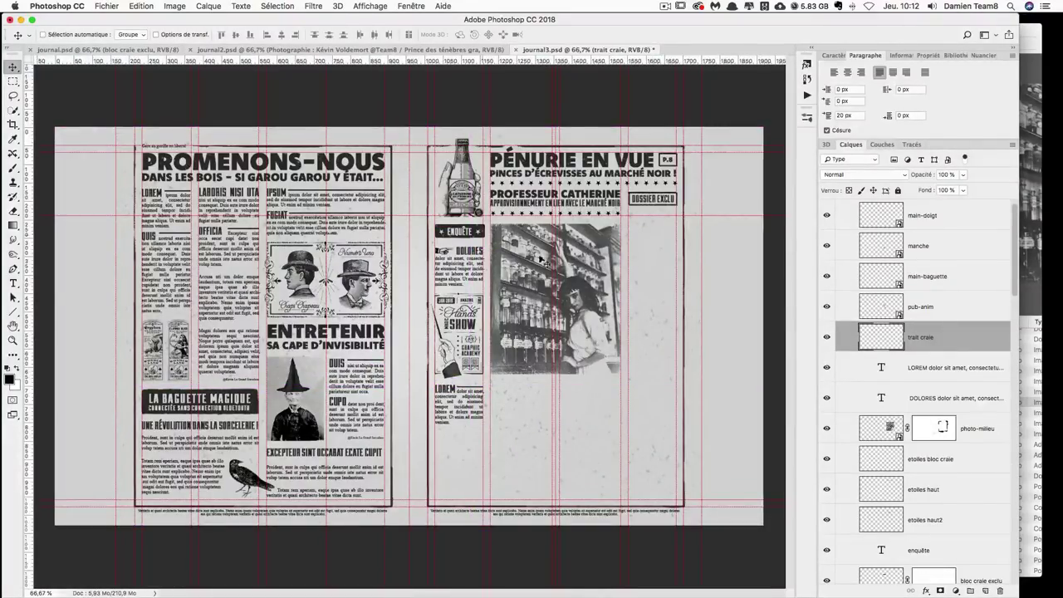
- Hide guides, tuck the photo credit under the photo, and raise the Consectetur text beneath it
key(ctrl+semicolon)
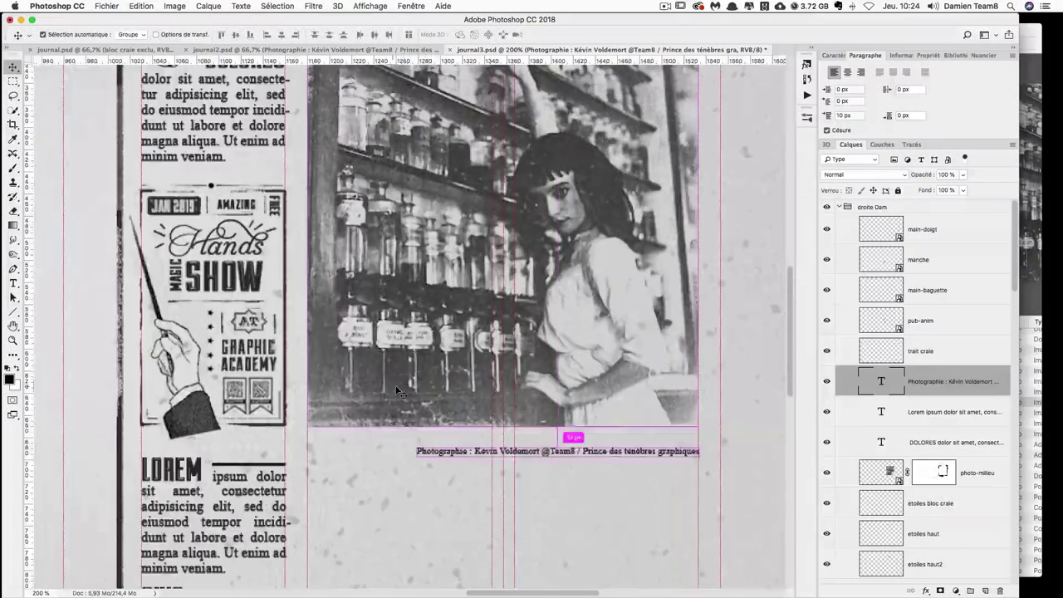
drag(604, 453, 548, 434)
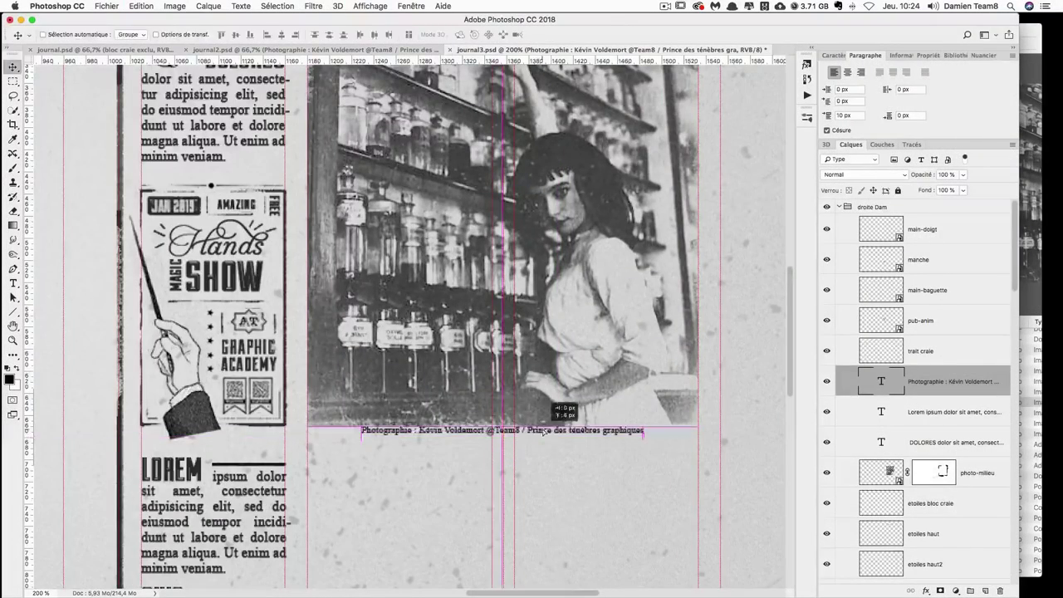
drag(548, 433, 549, 441)
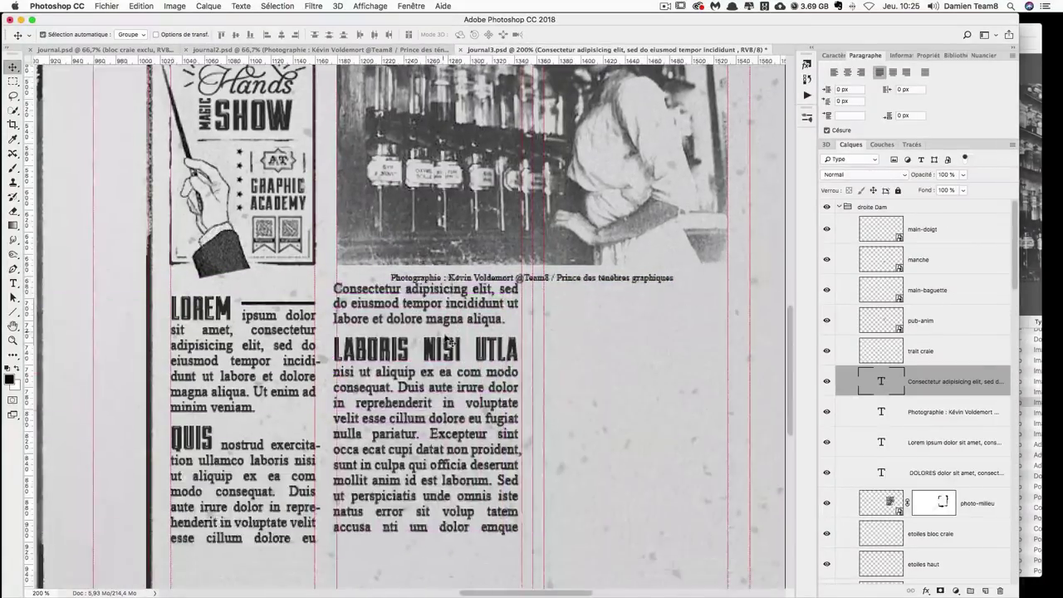
drag(393, 387, 393, 336)
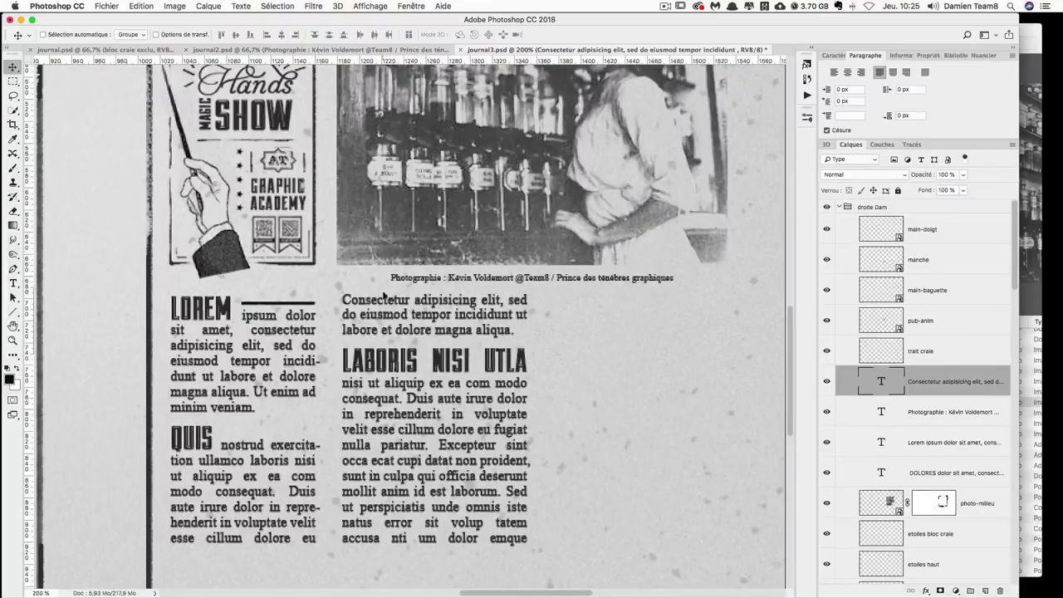
- Paste a body text block into the column beside the Consectetur text
key(super+1)
key(super+semicolon)
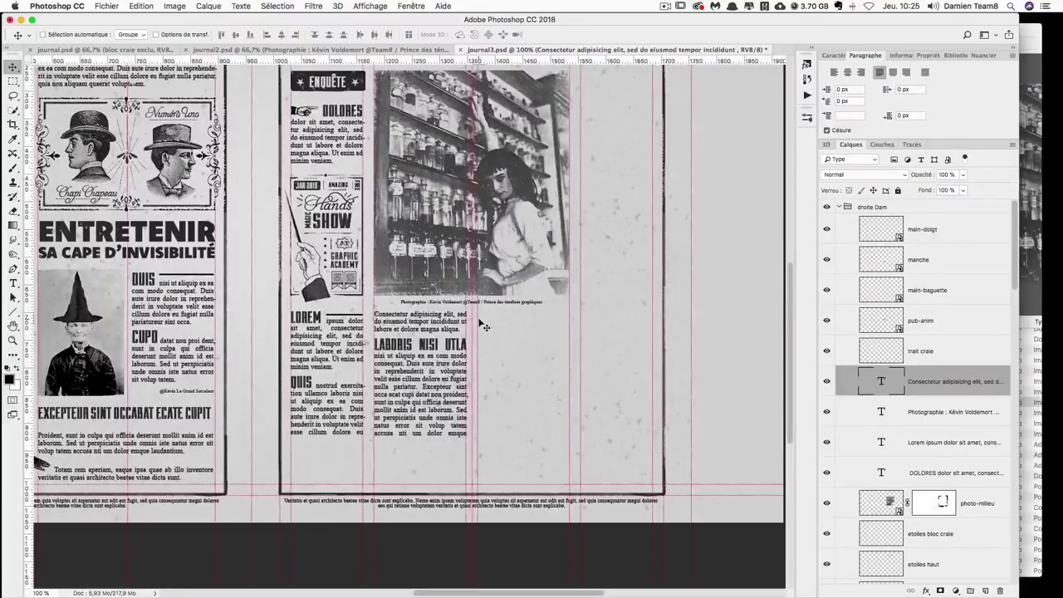
key(super+v)
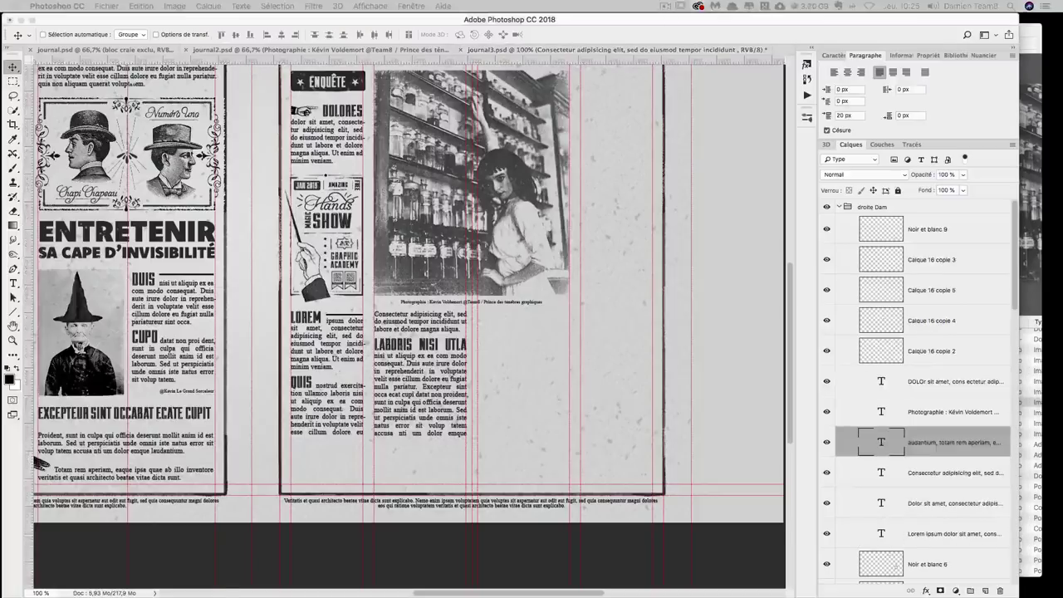
drag(520, 423, 520, 300)
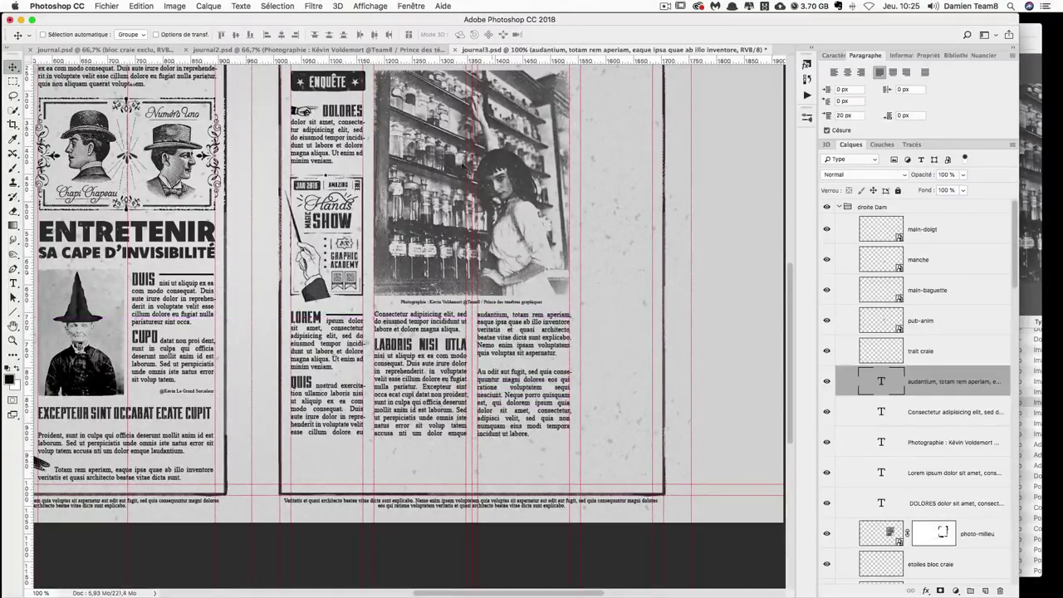
key(super+plus)
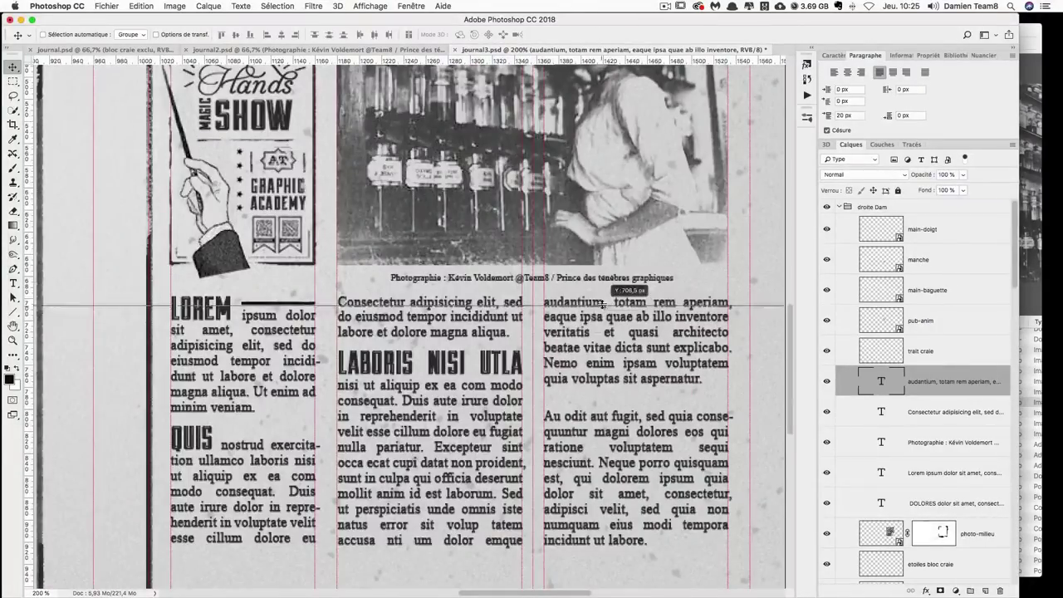
key(super+minus)
- Paste the DOLOR text block into the right column and bring in pub-cologne.png
scroll(656, 290, up, 5)
key(super+v)
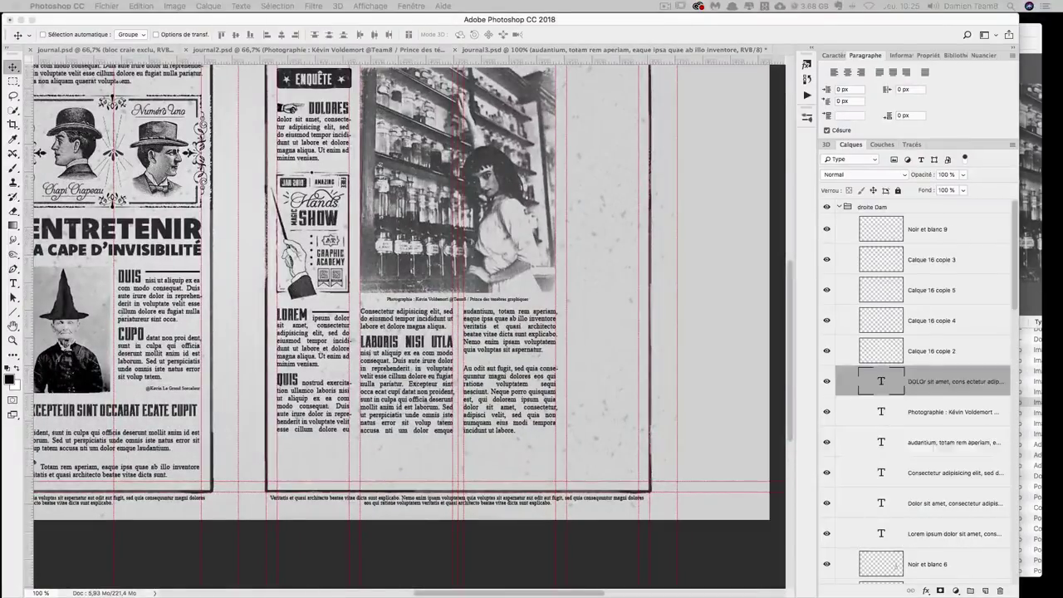
scroll(656, 290, up, 3)
drag(556, 391, 618, 219)
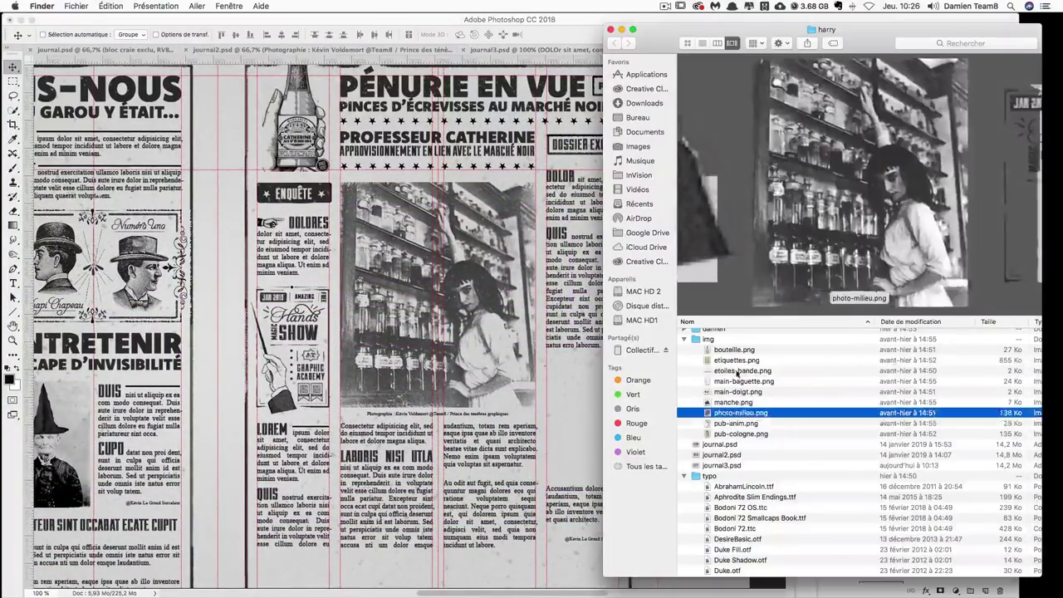
click(759, 435)
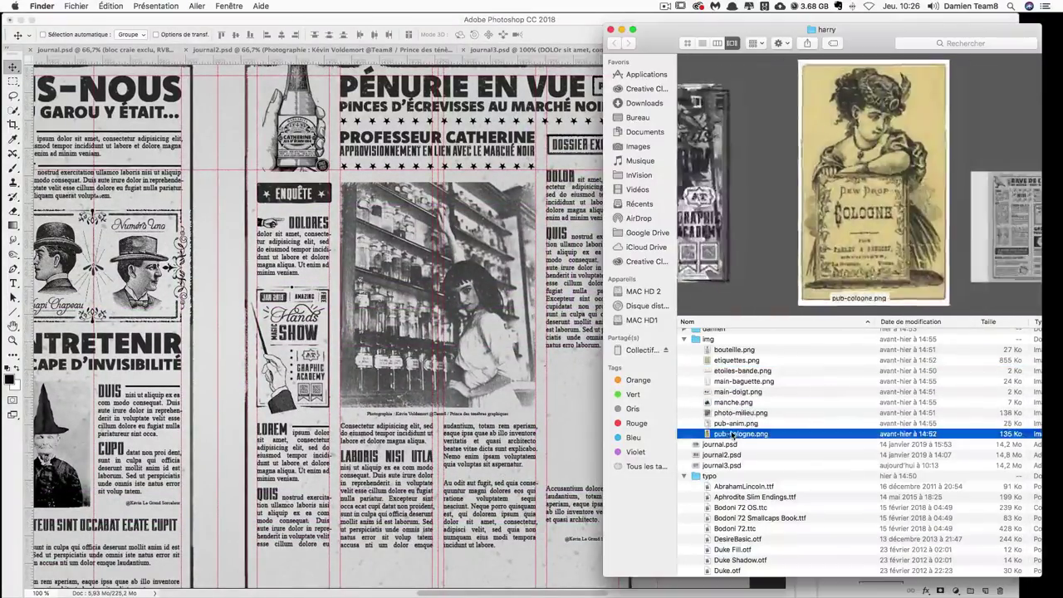
drag(760, 434, 572, 407)
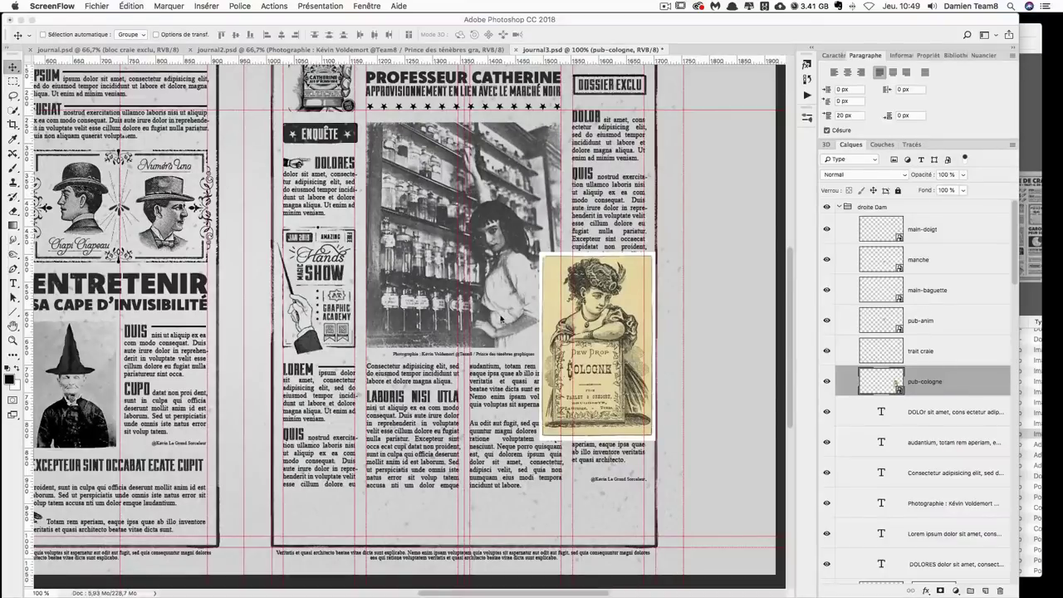
- Add a Black & White adjustment layer to the cologne ad and select both layers
scroll(652, 263, up, 2)
scroll(659, 280, down, 1)
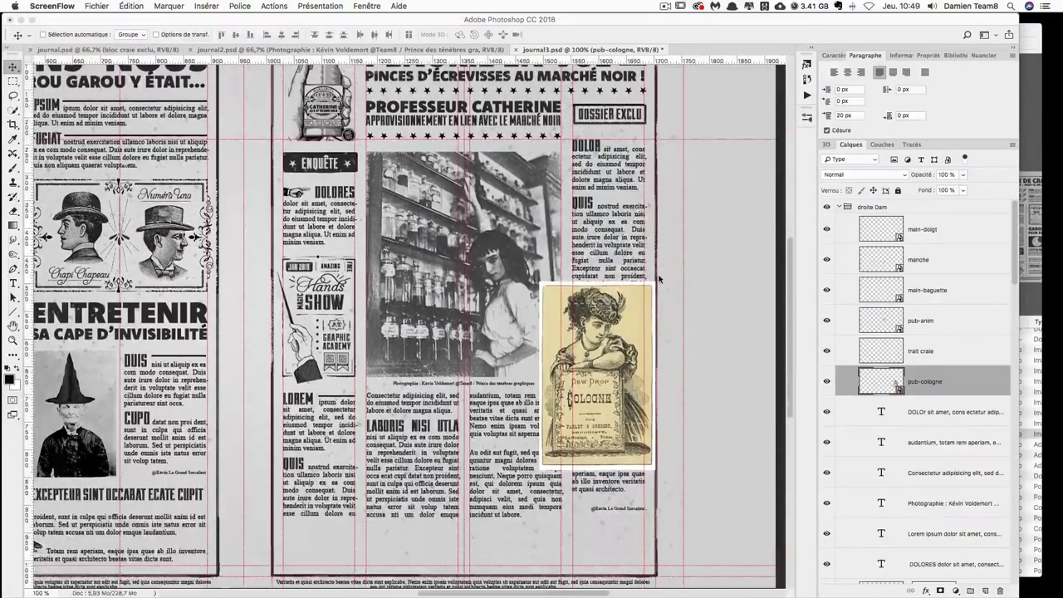
click(954, 590)
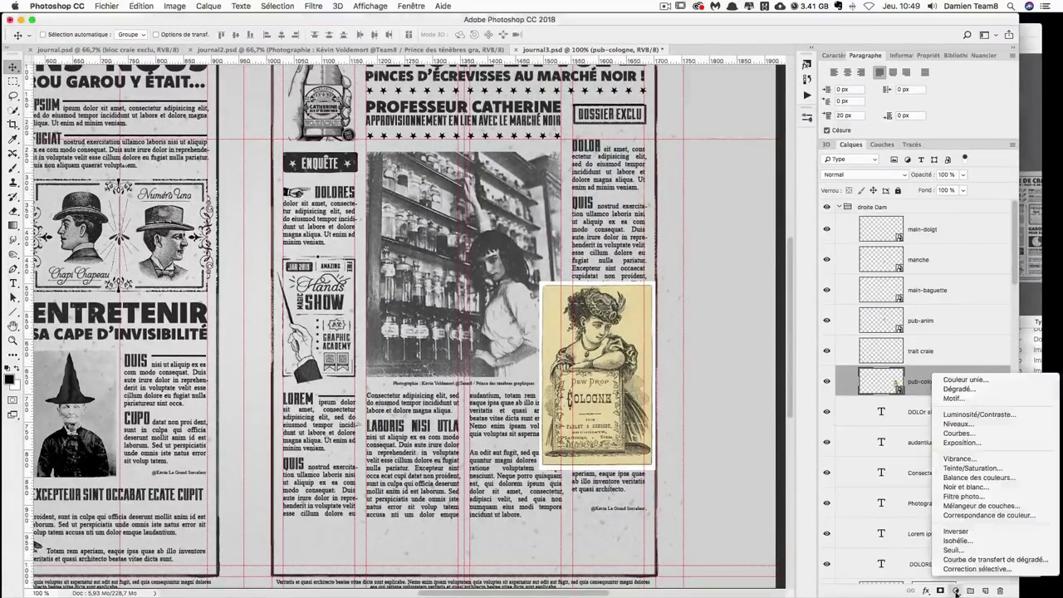
click(964, 489)
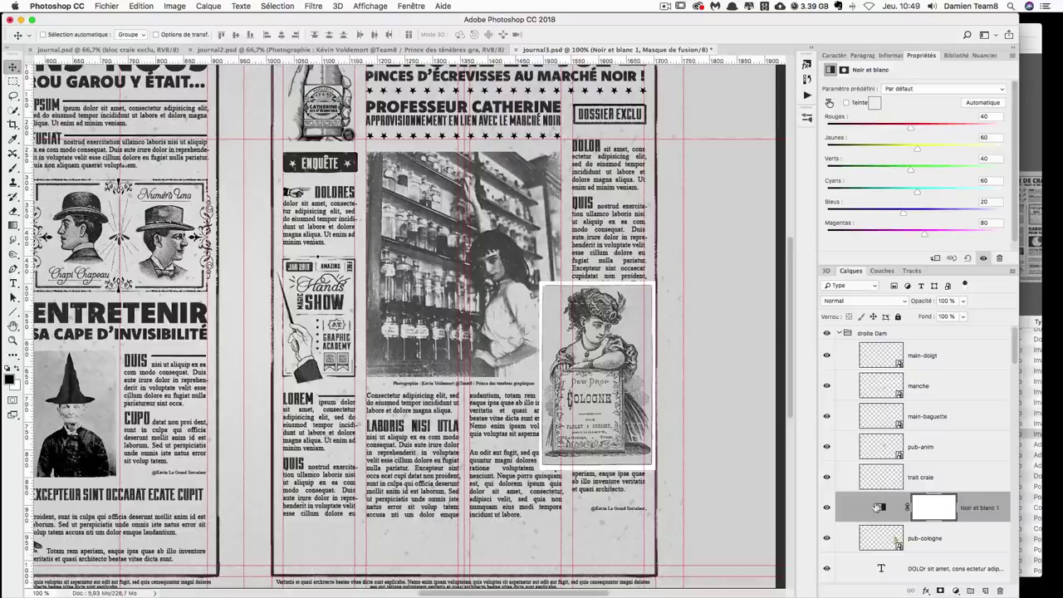
shift+click(946, 537)
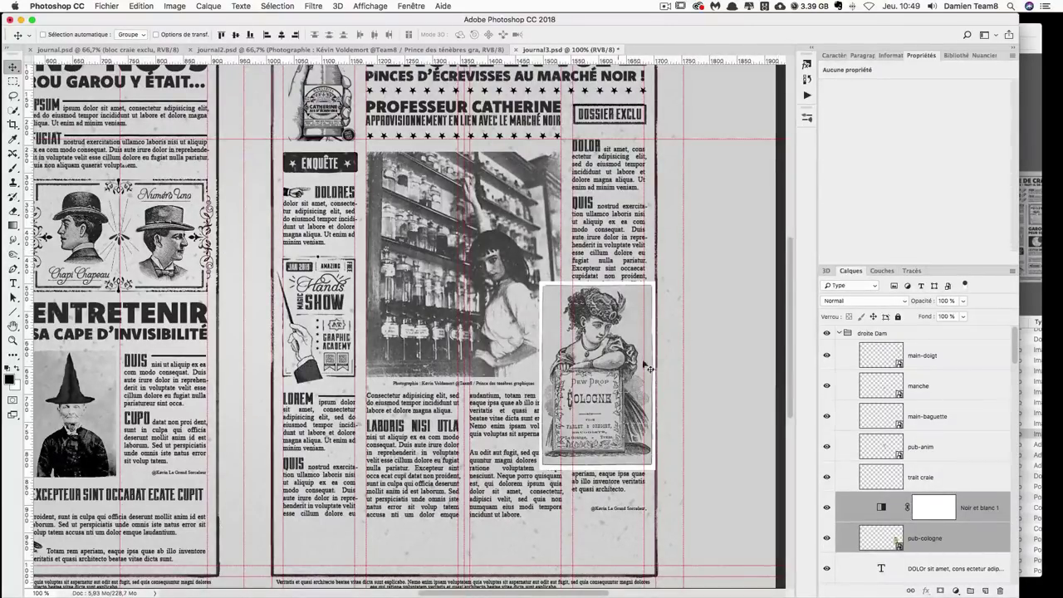
scroll(972, 511, down, 1)
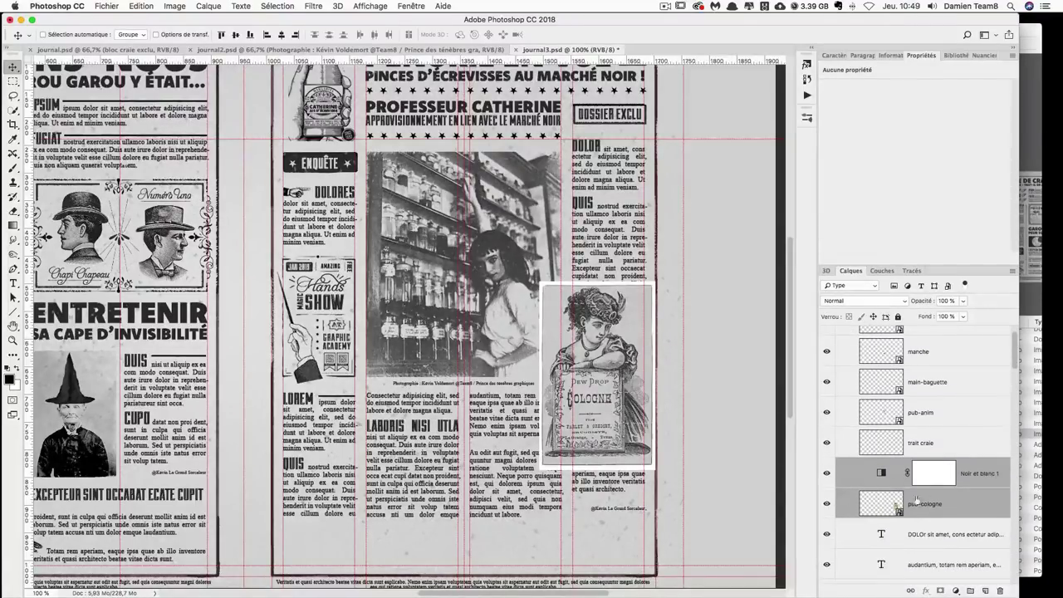
click(989, 475)
shift+click(980, 506)
- Merge them into one layer named pub and set its blend mode to Produit
right_click(970, 508)
click(839, 441)
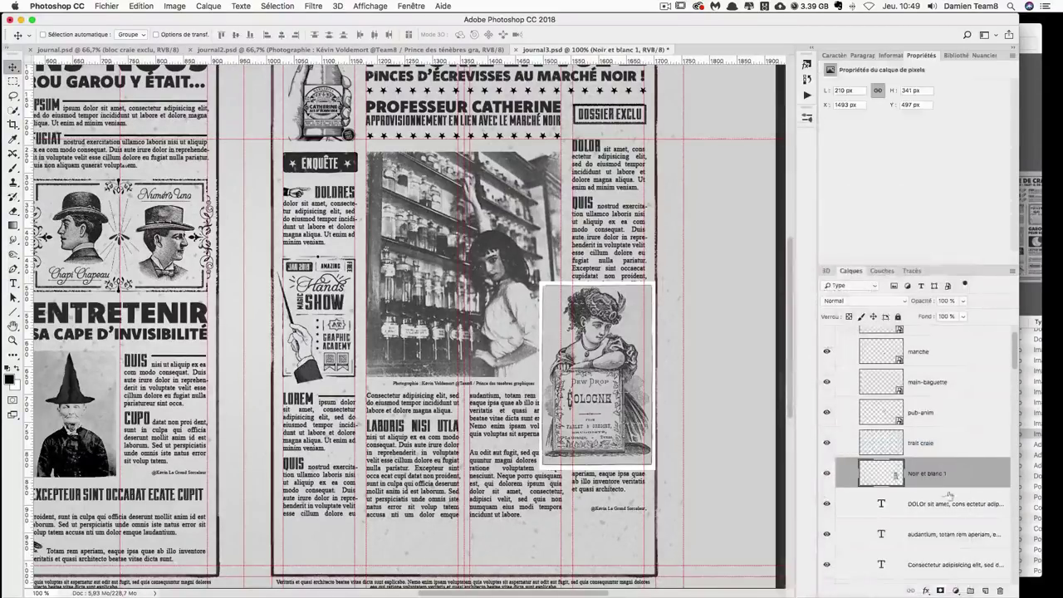
text(pub)
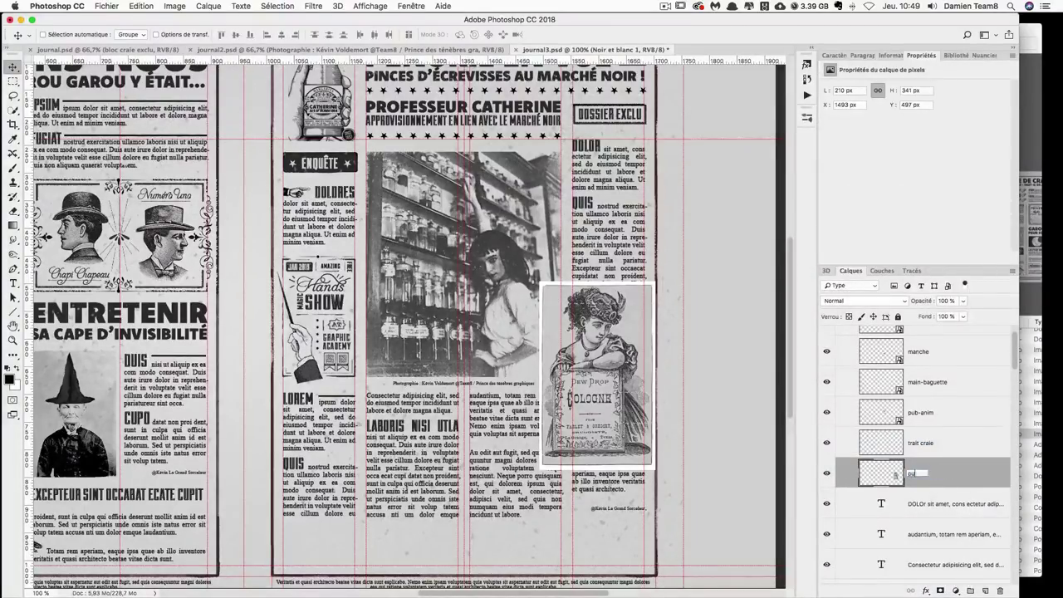
key(Return)
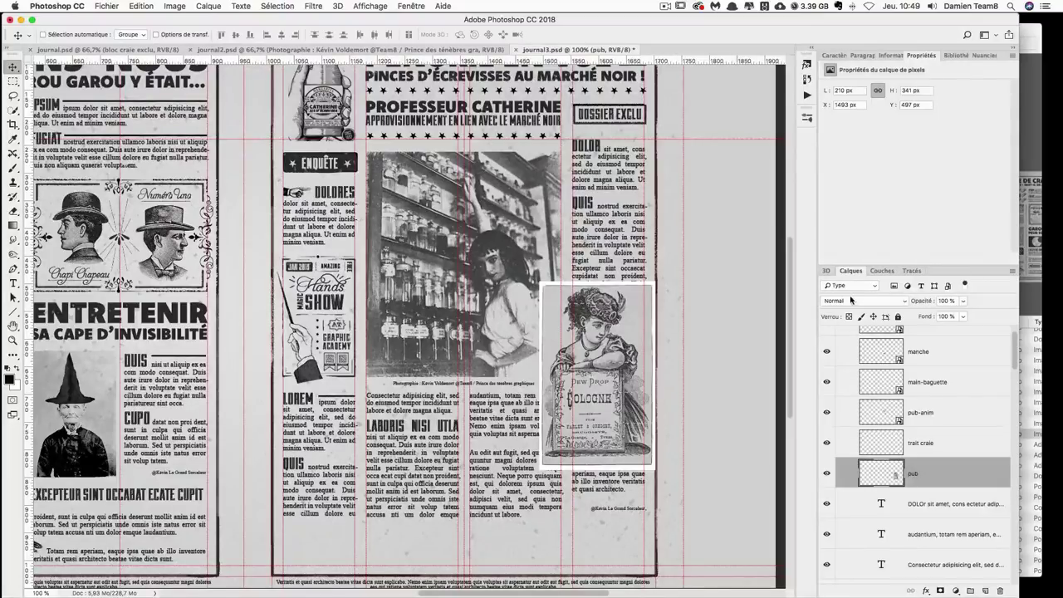
click(851, 300)
click(849, 331)
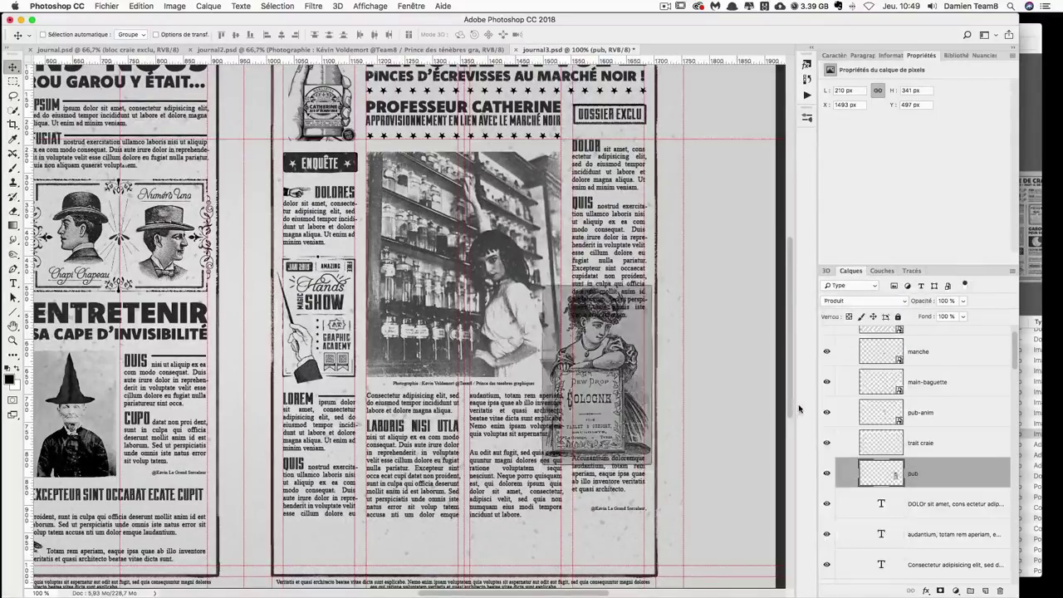
scroll(498, 262, up, 3)
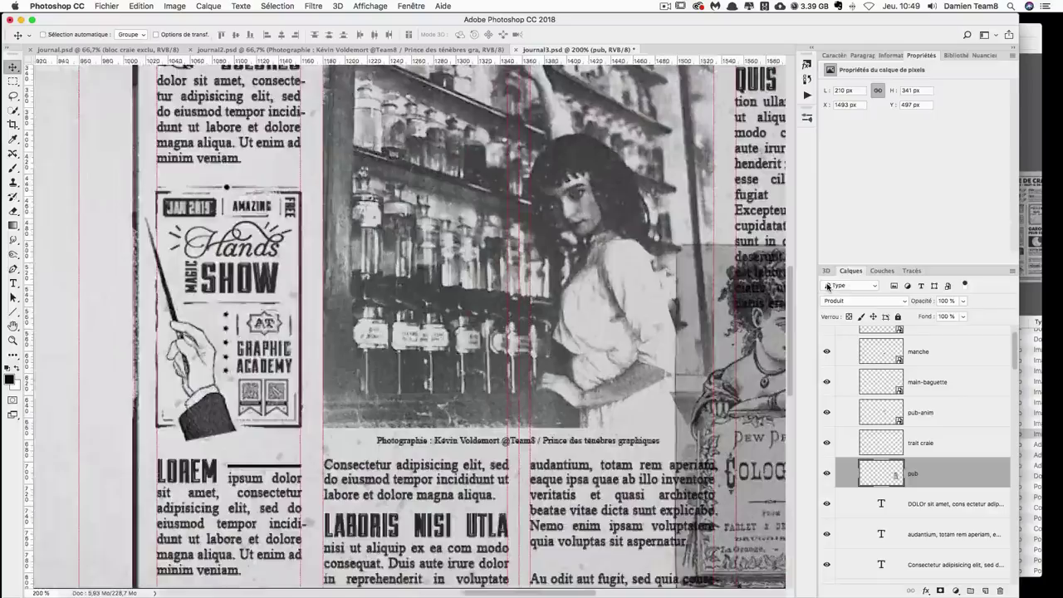
- Scale the cologne ad to 138 × 225 px and fit it under the paragraph in the right column
key(ctrl+t)
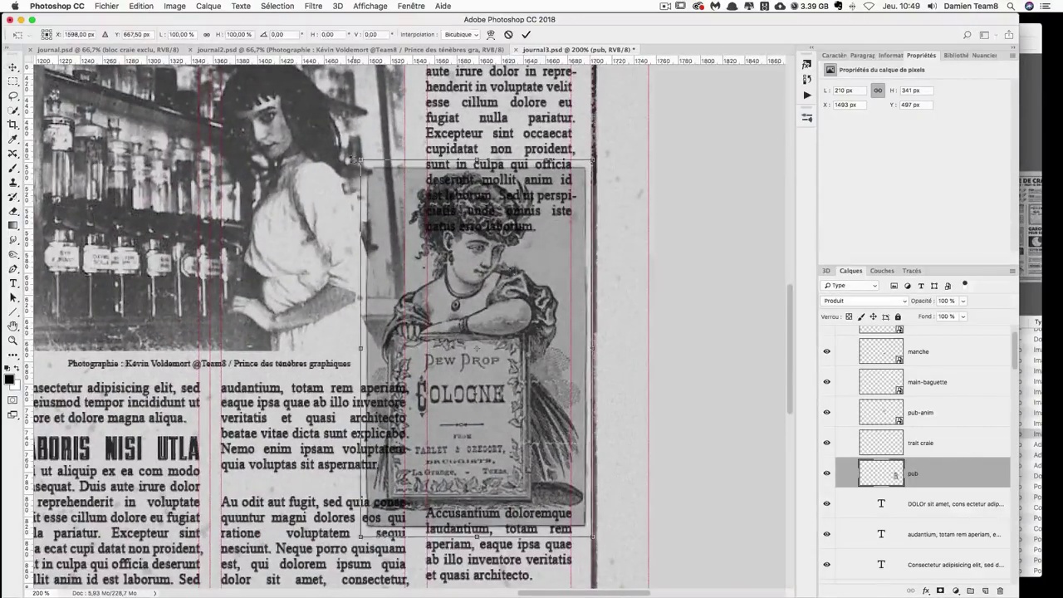
mouse_move(359, 160)
mouse_down()
mouse_move(429, 241)
mouse_move(422, 259)
mouse_up()
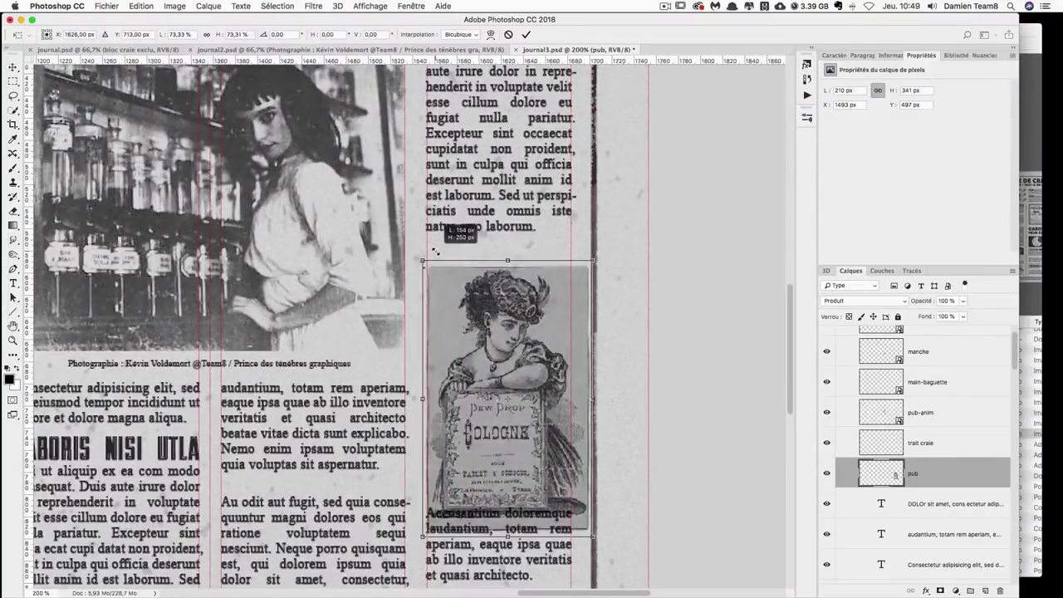
drag(592, 536, 574, 503)
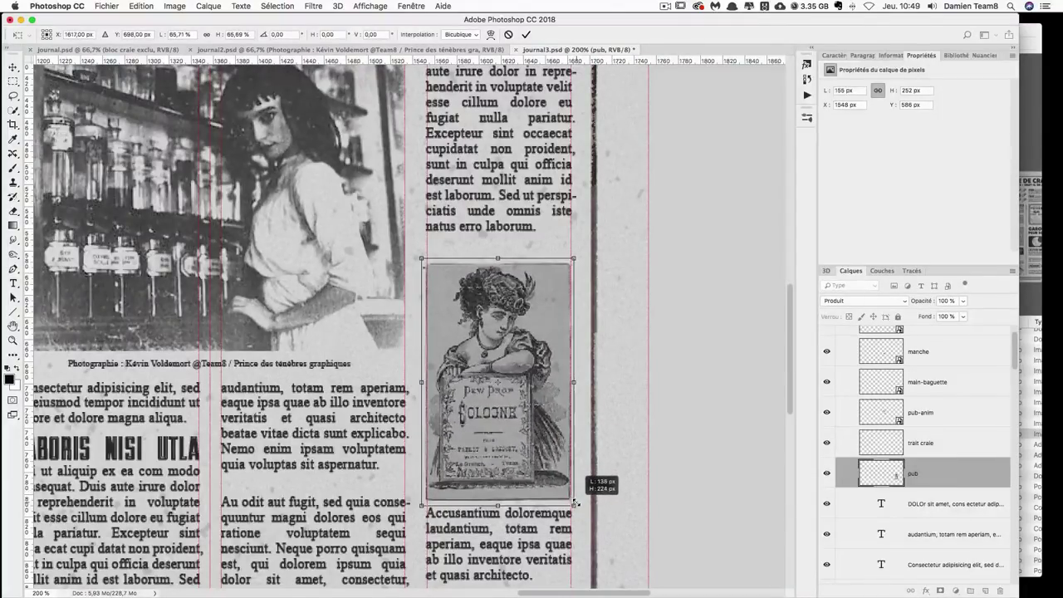
key(Return)
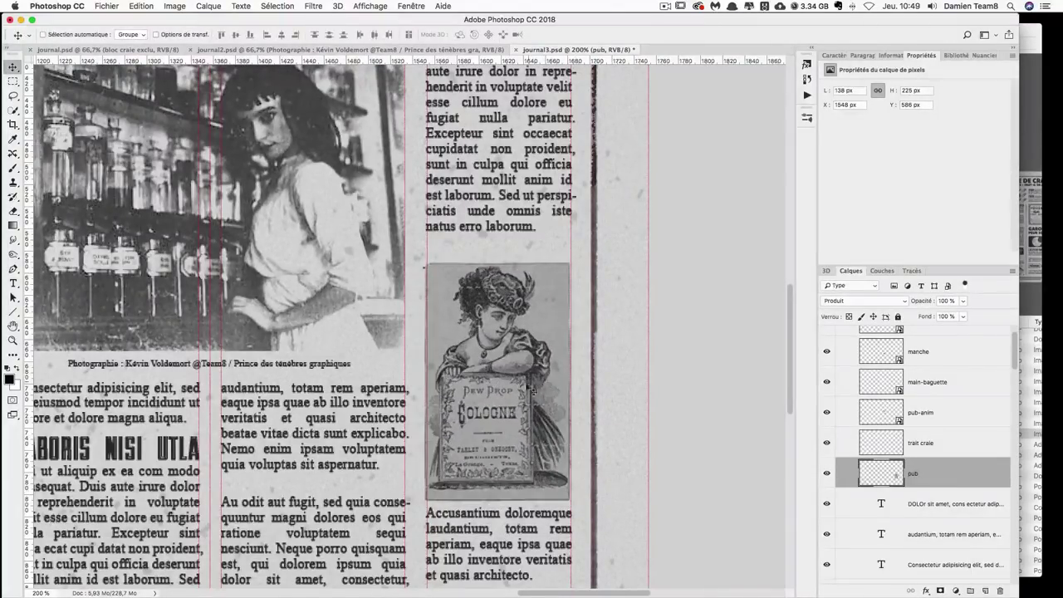
drag(533, 391, 529, 370)
mouse_move(502, 314)
mouse_down()
mouse_move(530, 286)
mouse_move(528, 302)
mouse_up()
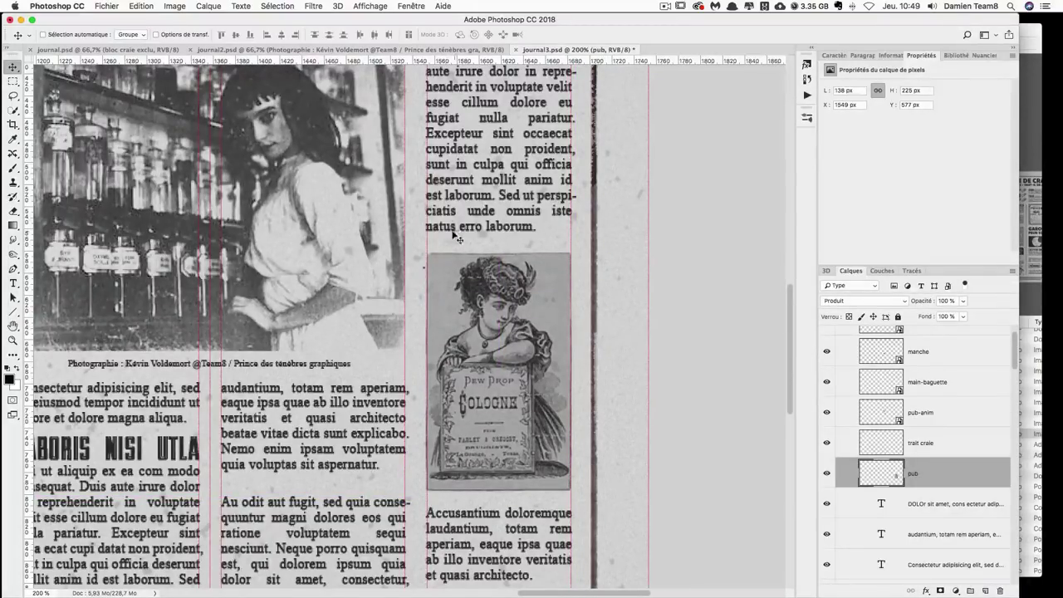
click(485, 308)
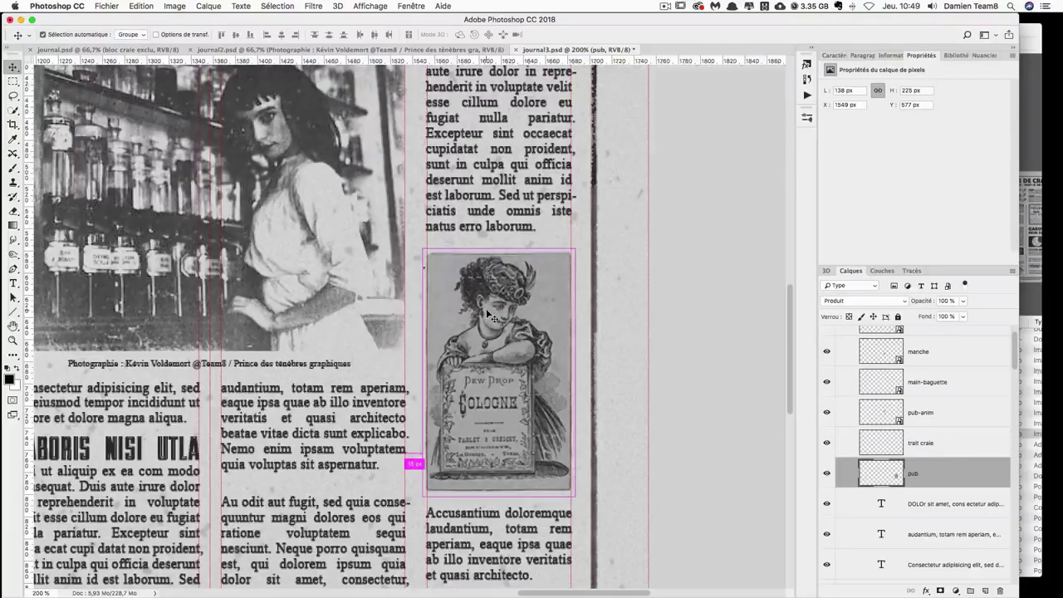
- Toggle the cologne ad and the top-right text column on and off to compare them
click(21, 82)
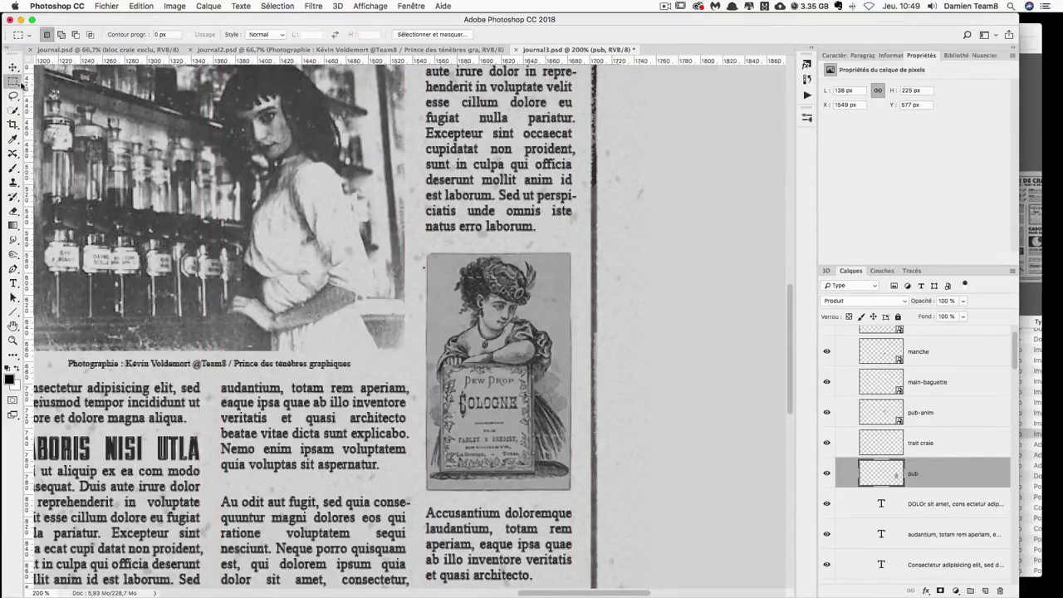
click(426, 267)
click(826, 473)
click(12, 68)
right_click(426, 274)
click(826, 472)
click(826, 473)
click(826, 503)
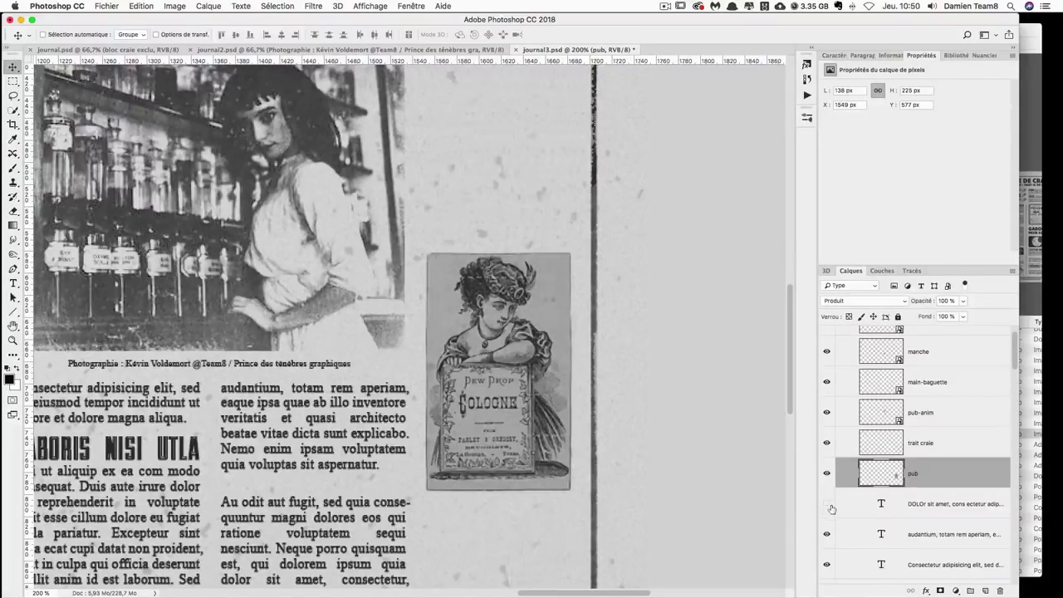
click(826, 473)
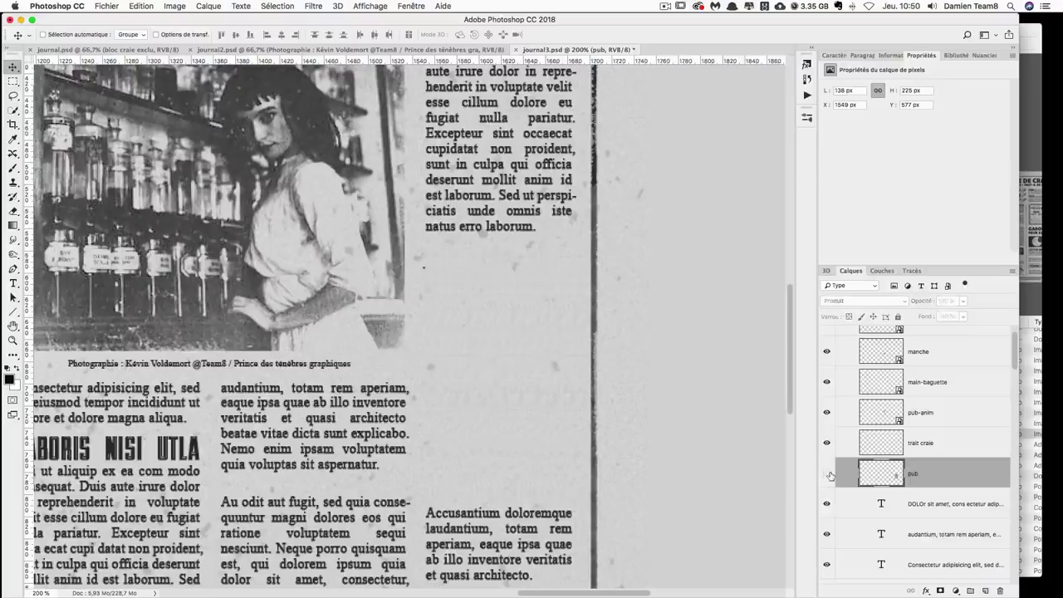
- Select the DOLOr text column layer, adjust the view, then select the cologne ad layer
double_click(878, 504)
click(426, 265)
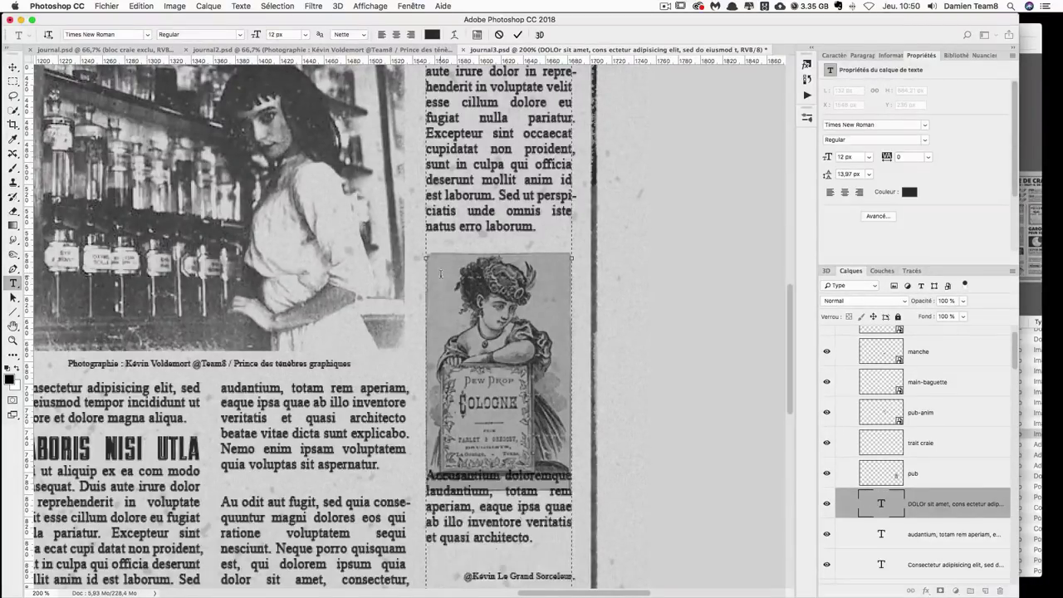
click(12, 67)
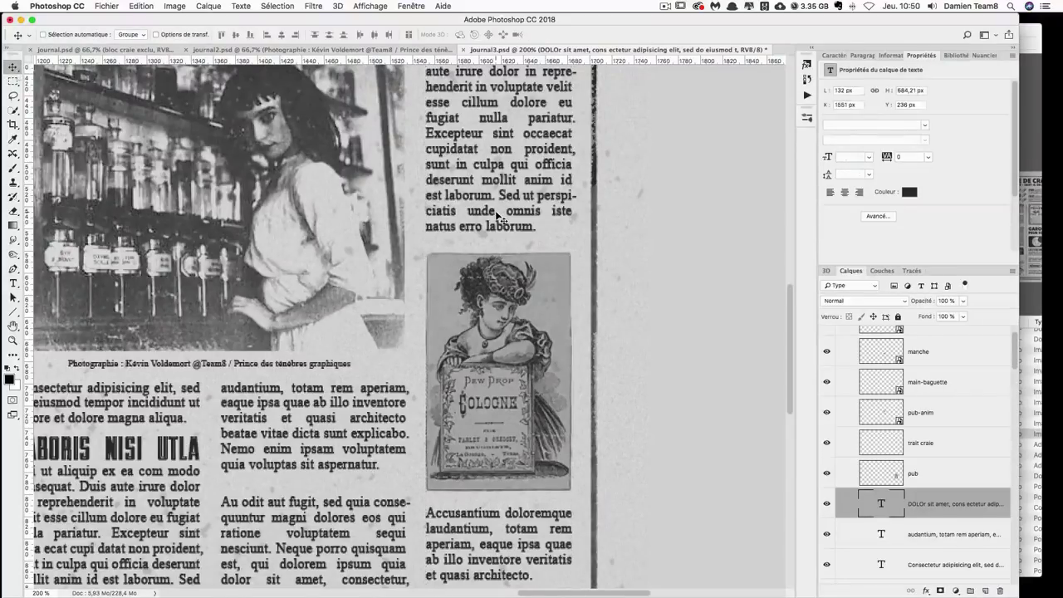
drag(498, 214, 623, 217)
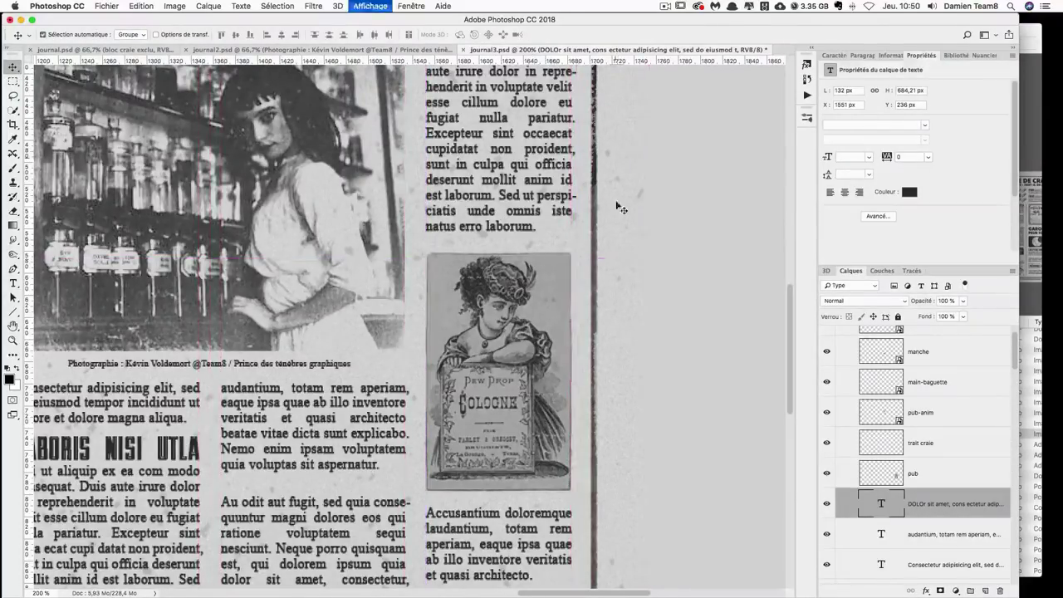
key(super+minus)
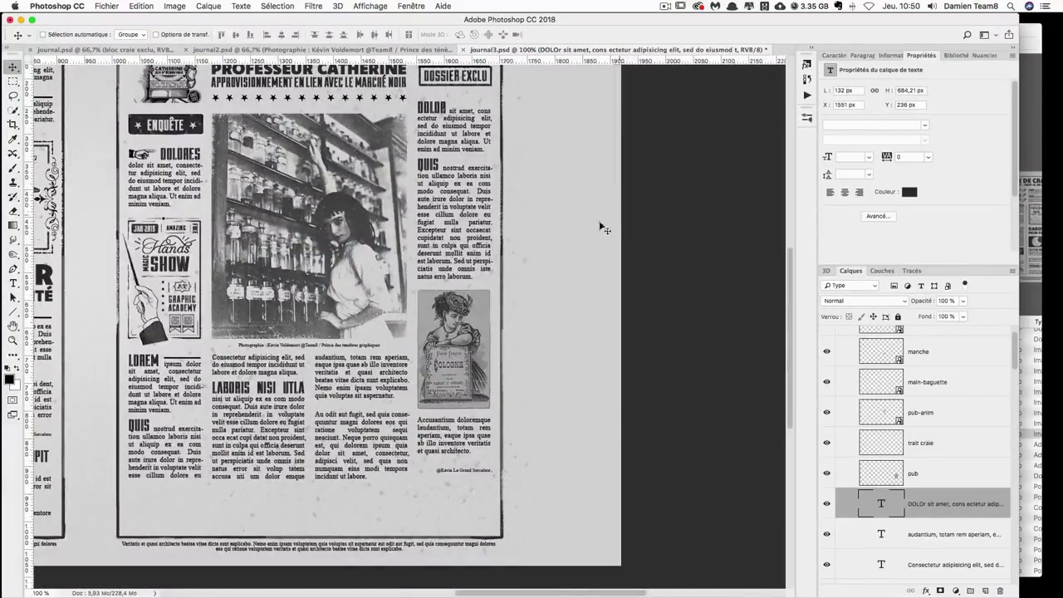
right_click(477, 324)
click(917, 474)
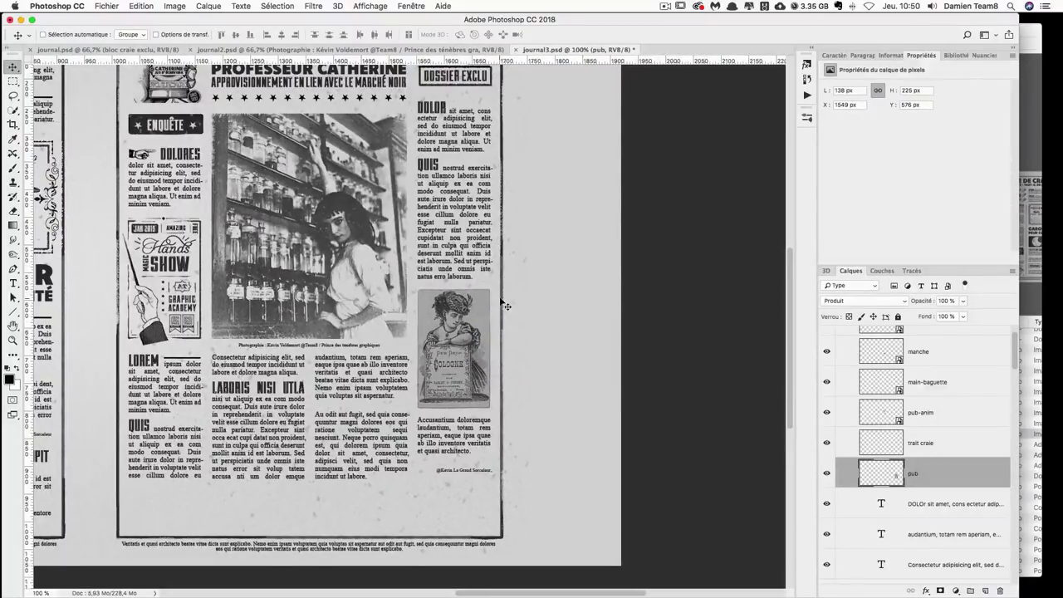
- Try the Obscurcir blend mode on the ad, revert to Produit, and open Niveaux
click(869, 293)
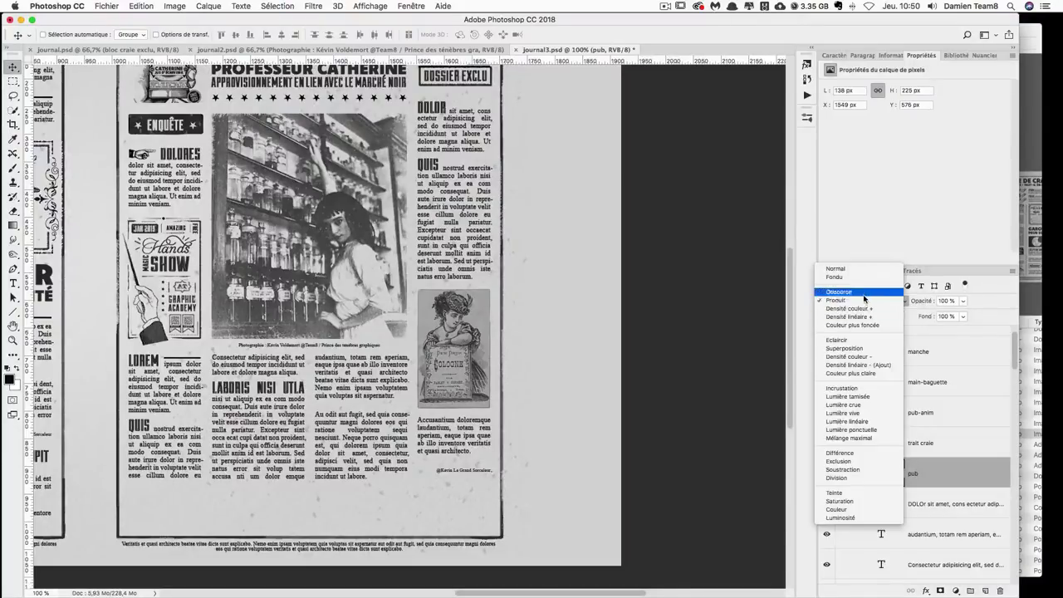
click(839, 290)
key(ctrl+z)
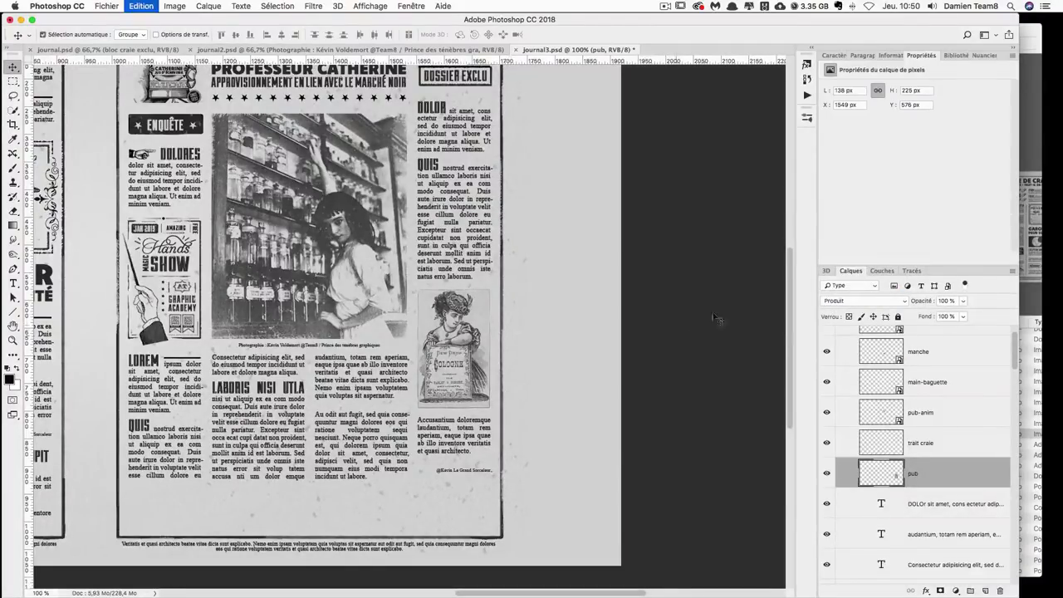
click(835, 302)
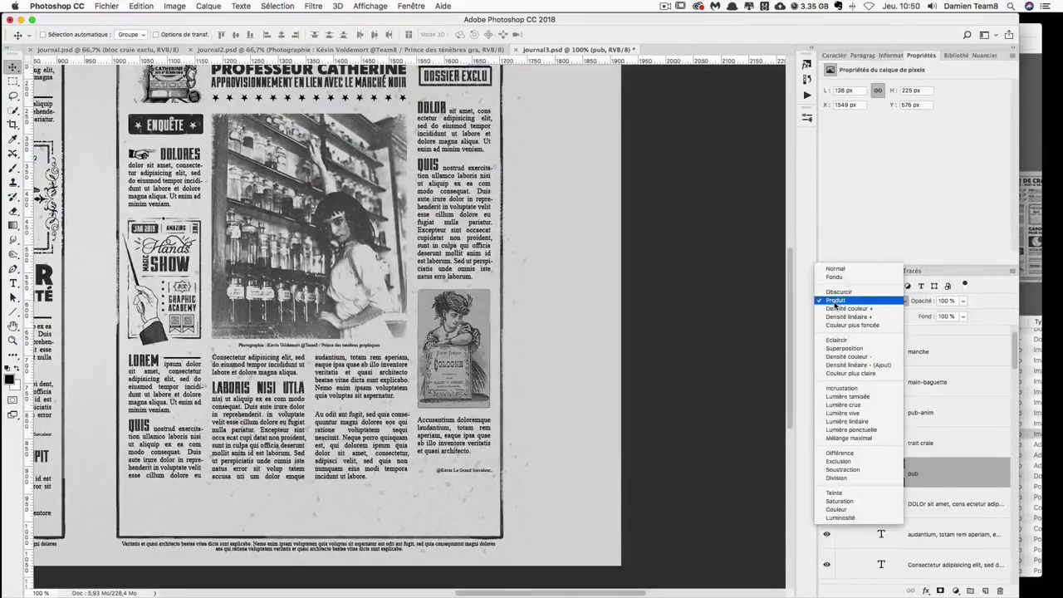
click(836, 301)
key(ctrl+l)
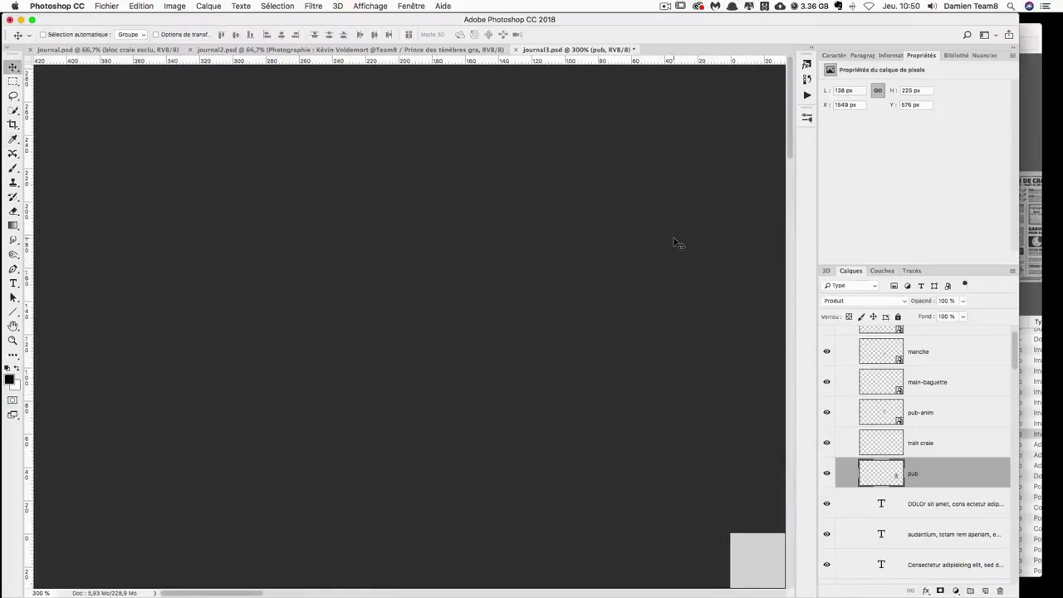
- Zoom out to the whole spread and back to 100%, then reopen Niveaux for the ad
key(super+0)
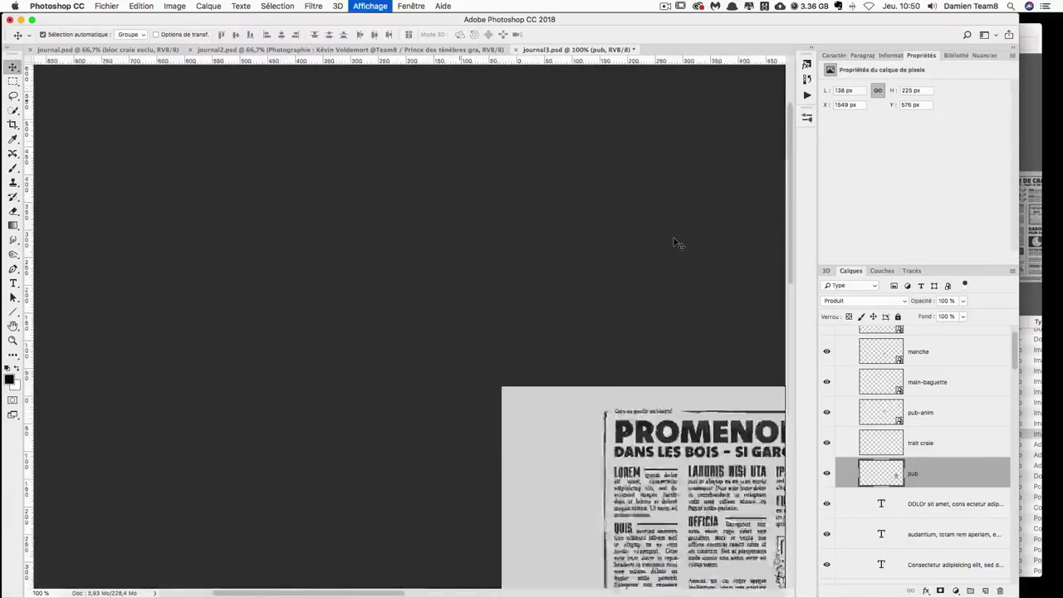
key(super+1)
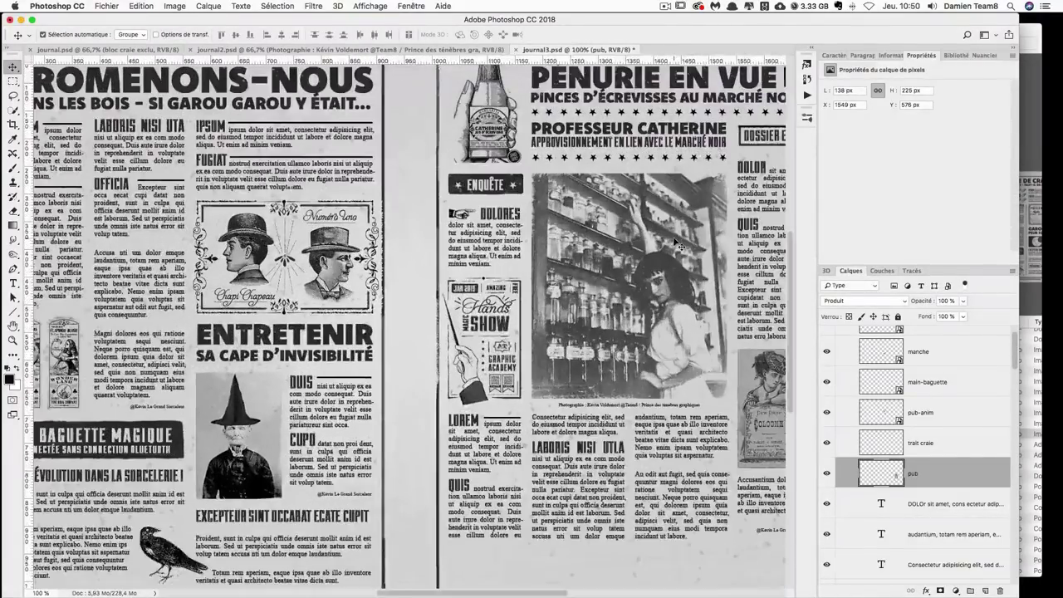
key(super+l)
scroll(564, 302, down, 3)
scroll(564, 302, right, 5)
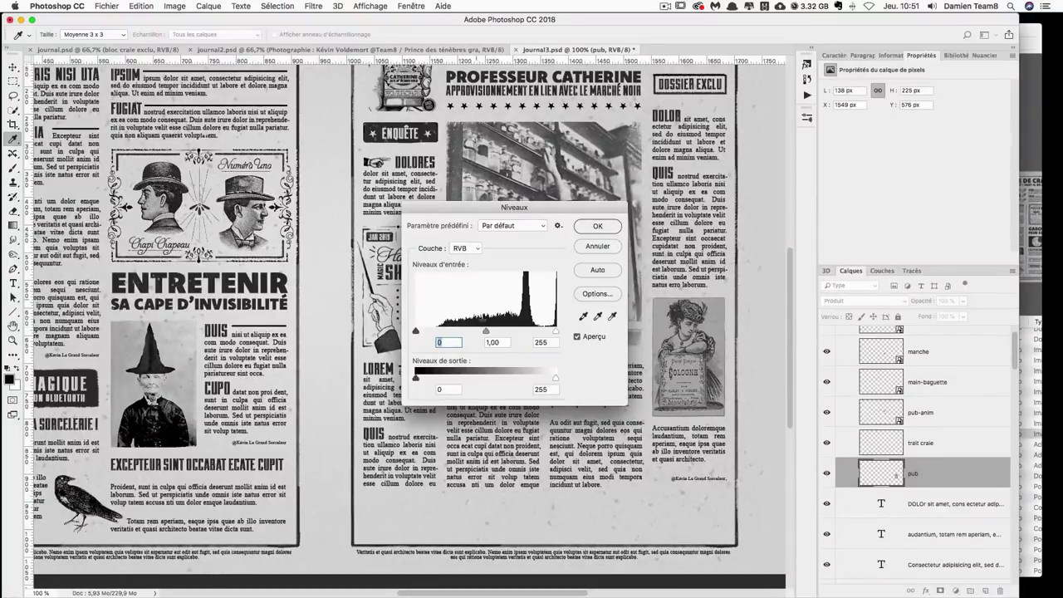
- Apply levels of black 44, gamma 1,29, white 205 to the cologne ad, then nudge it up 1 px
mouse_move(416, 331)
mouse_down()
mouse_move(545, 333)
mouse_move(529, 334)
mouse_up()
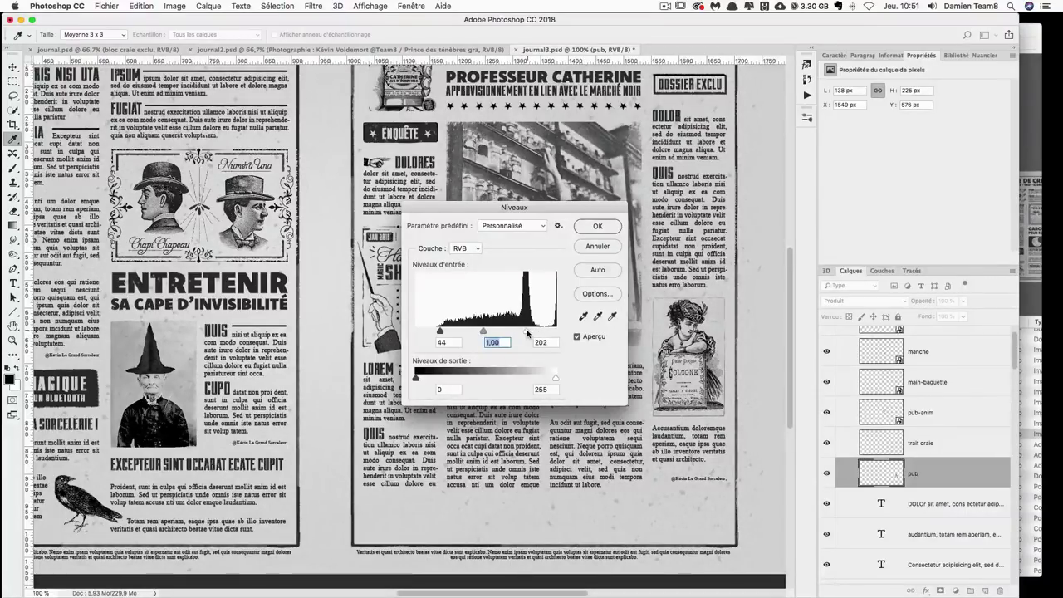
key(Tab)
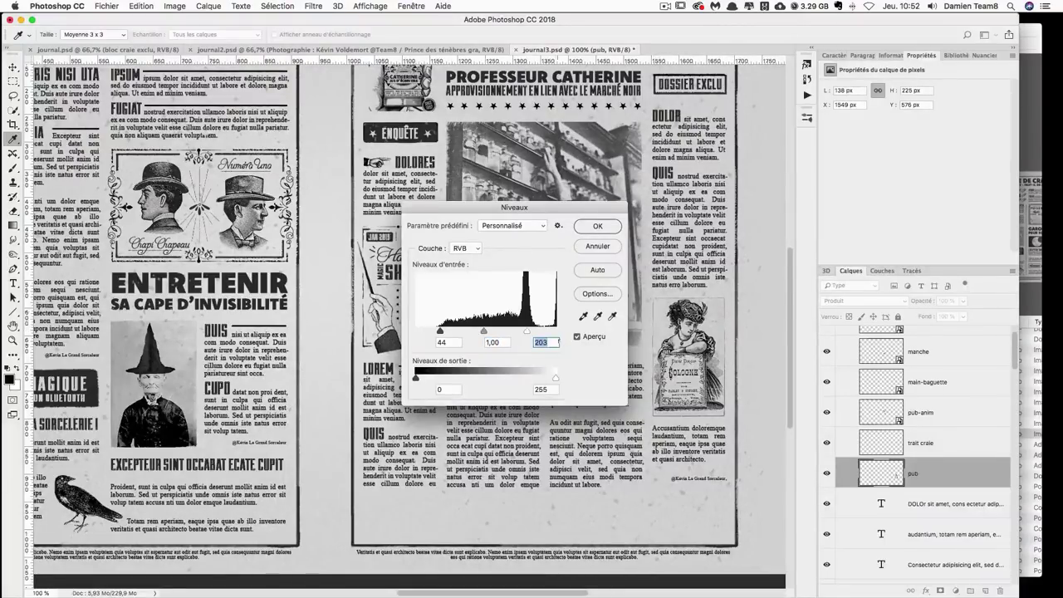
text(255)
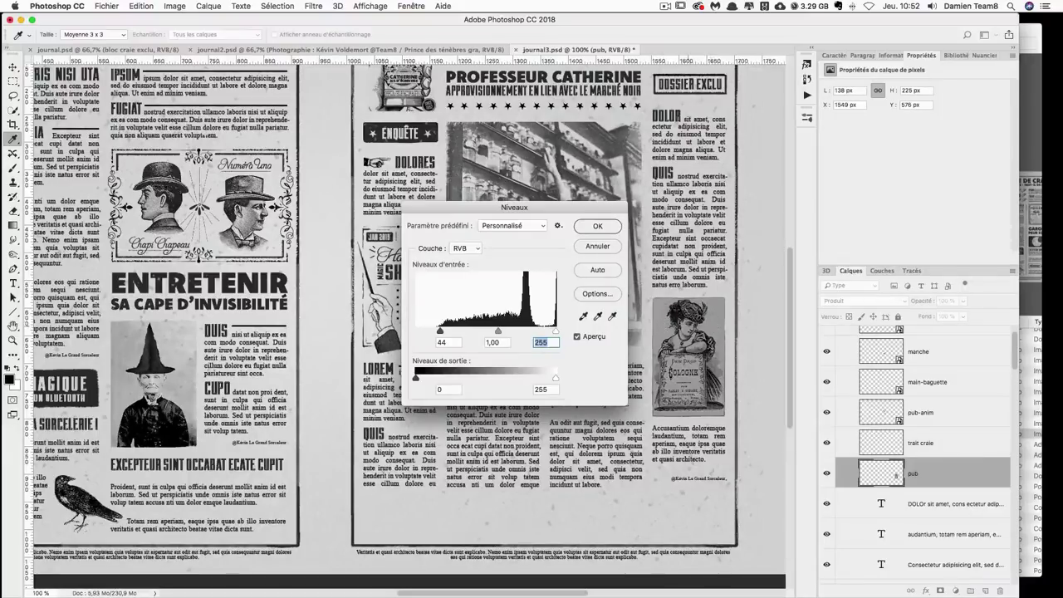
drag(556, 331, 530, 331)
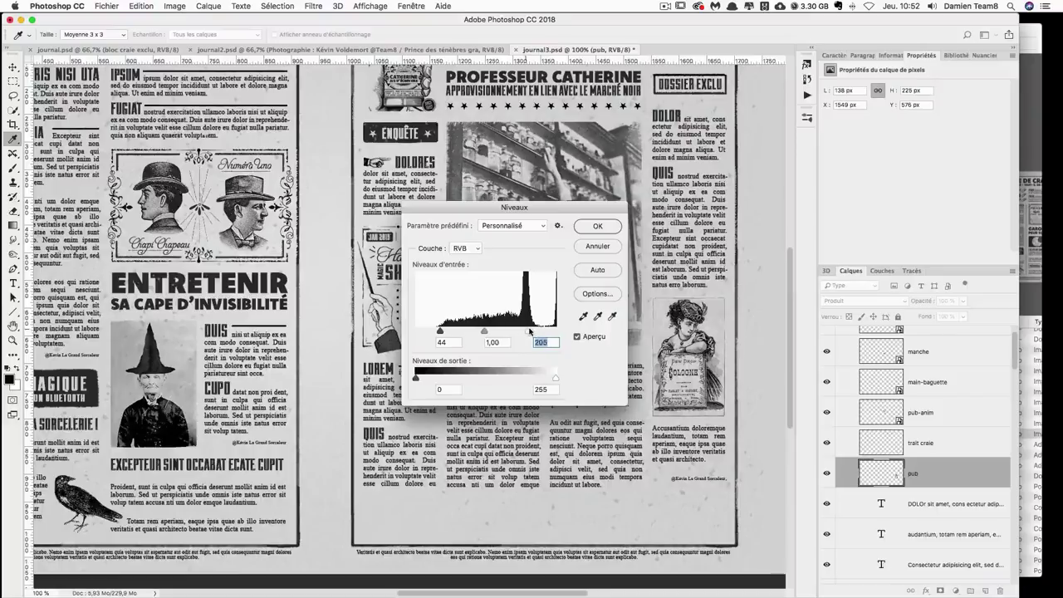
drag(528, 331, 476, 335)
click(477, 334)
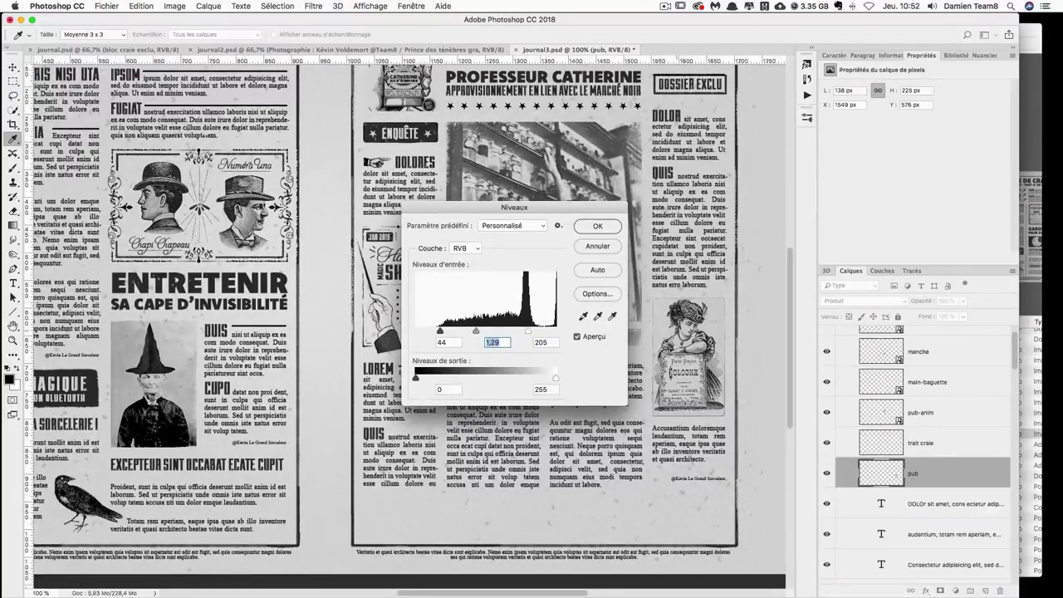
click(597, 226)
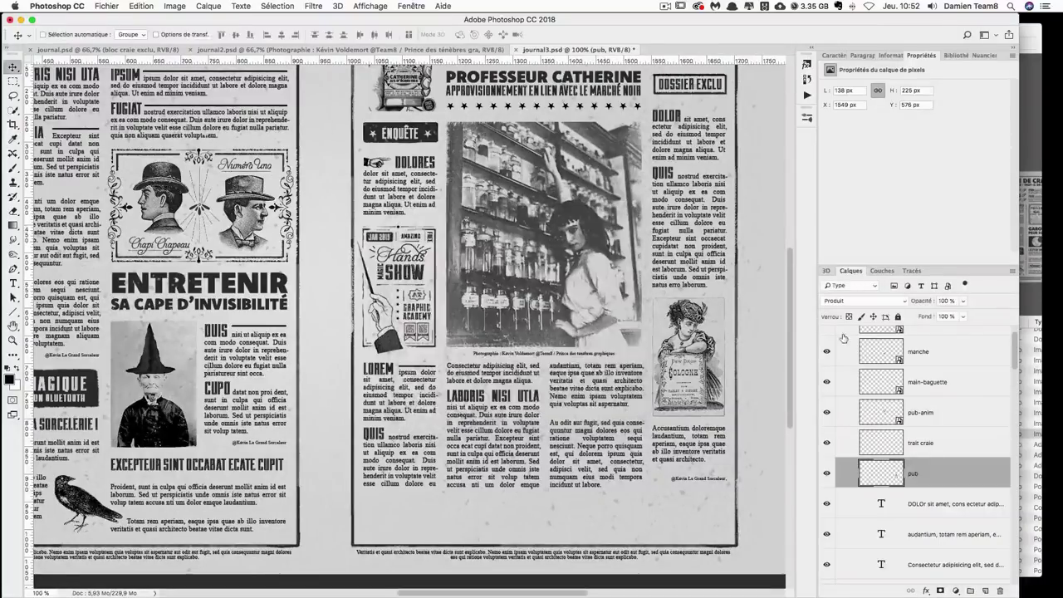
key(Up)
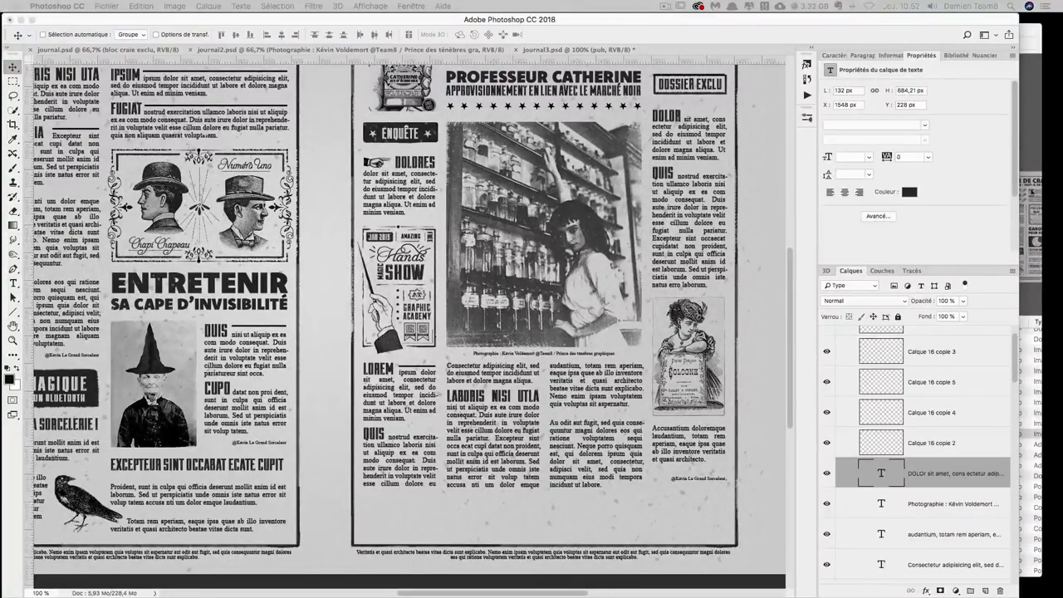
- Preview the img folder's images in Finder and drag etiquettes.png onto the newspaper canvas
click(1038, 399)
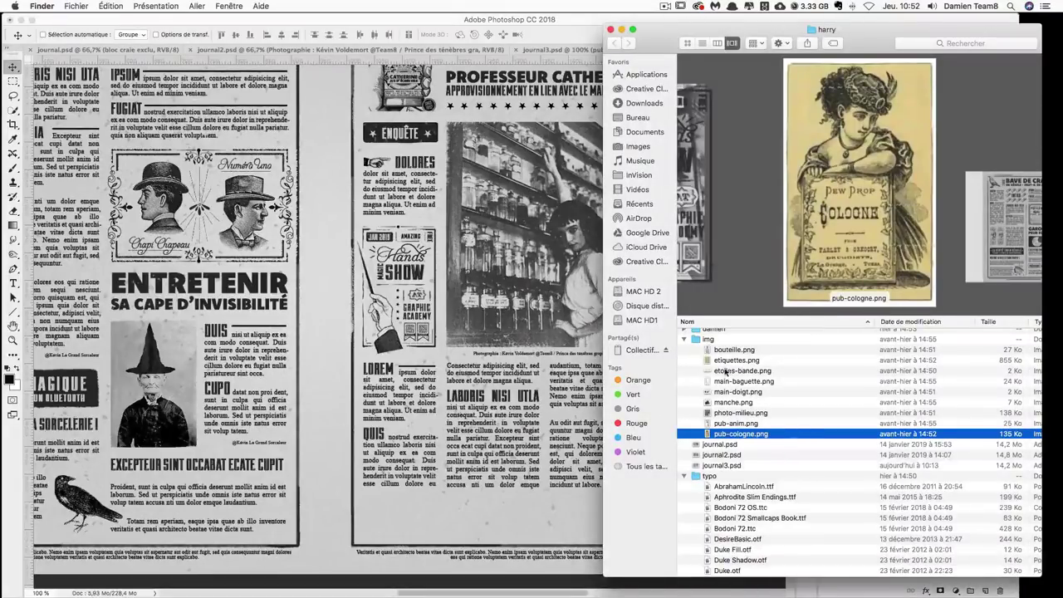
click(726, 360)
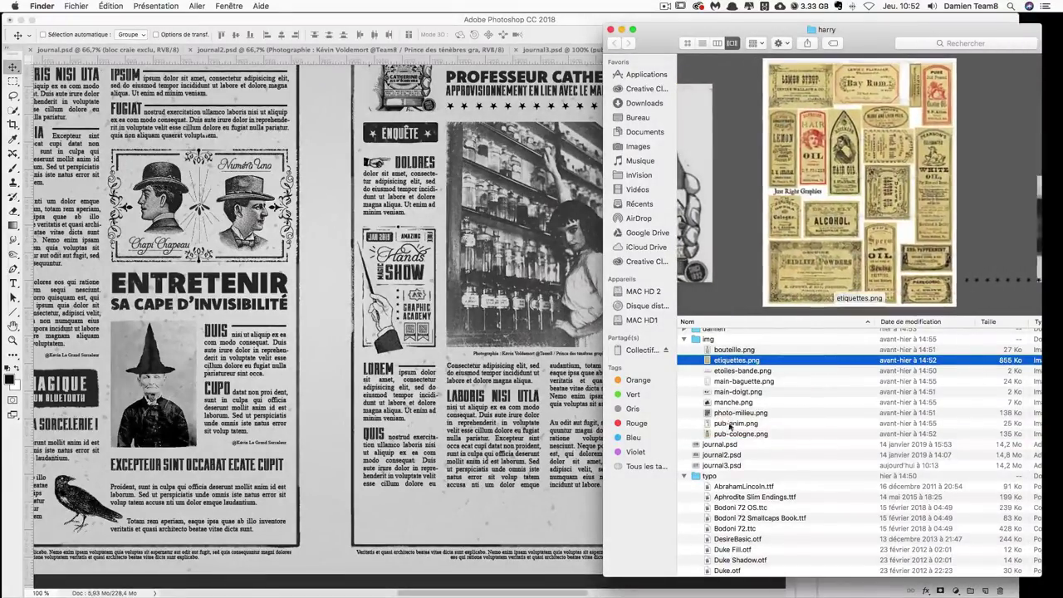
click(732, 433)
click(739, 350)
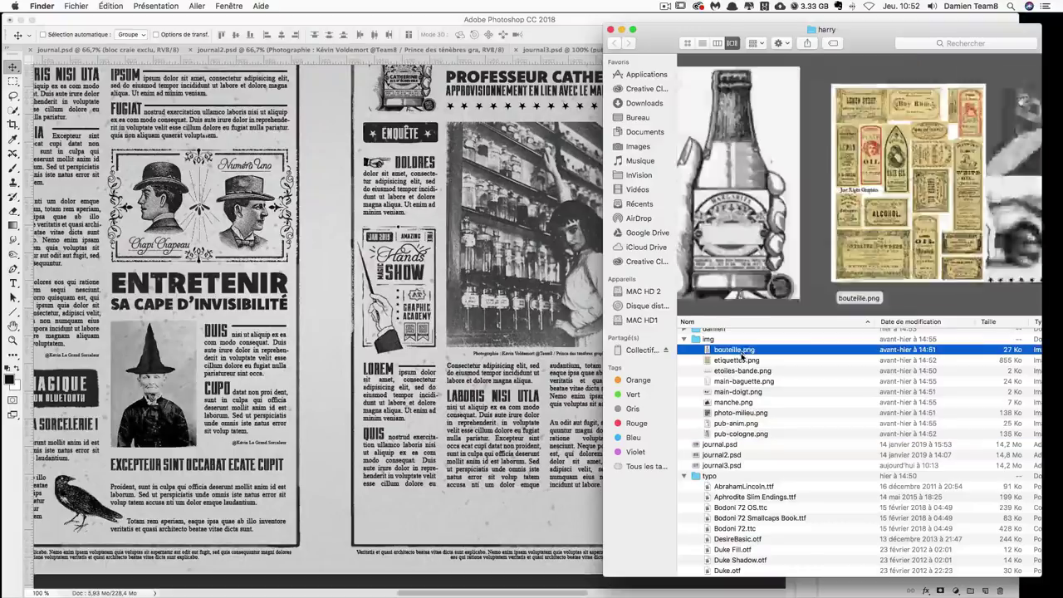
drag(736, 363, 413, 274)
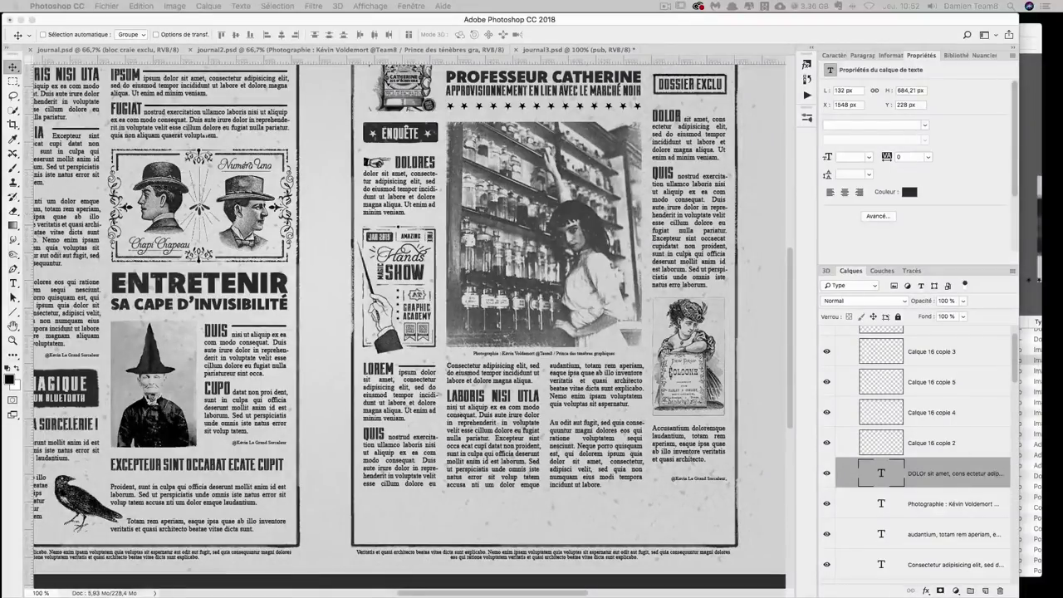
click(1034, 435)
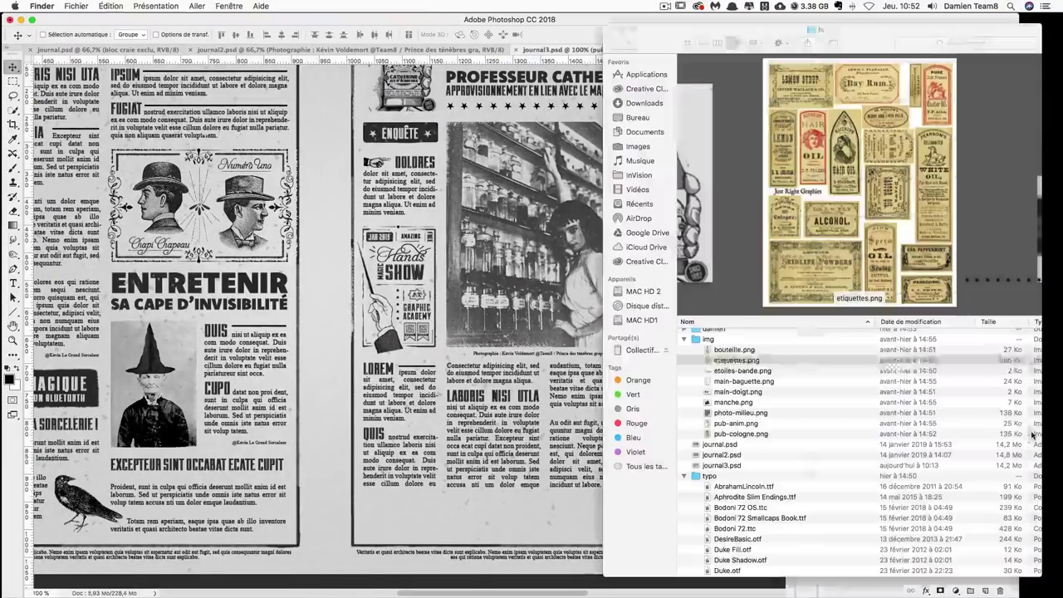
mouse_move(724, 360)
mouse_down()
mouse_move(460, 288)
mouse_move(611, 309)
mouse_up()
- Commit the placed etiquettes label sheet and rasterize its layer
key(Return)
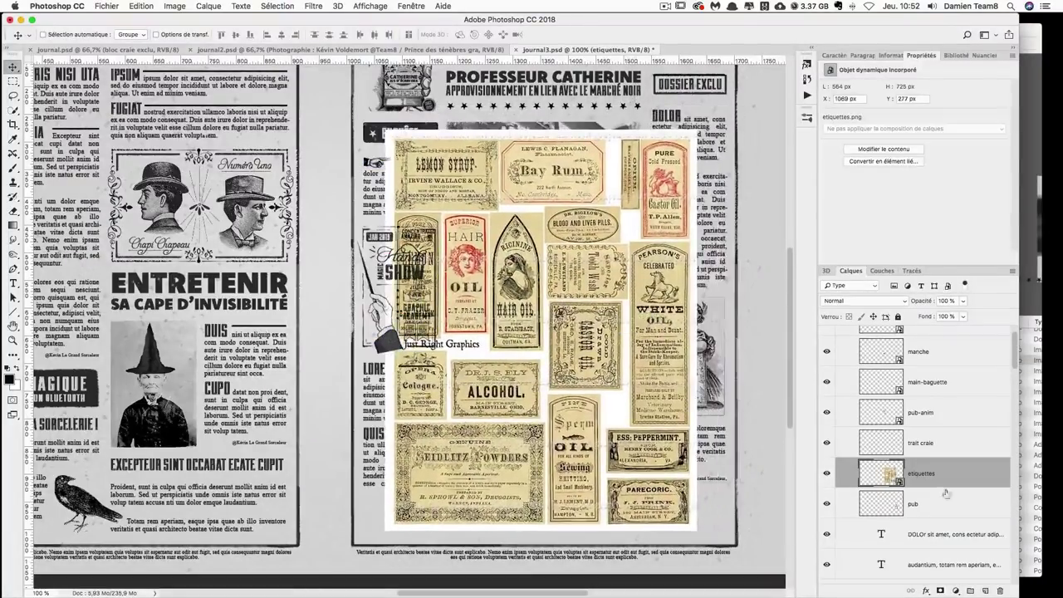
right_click(945, 494)
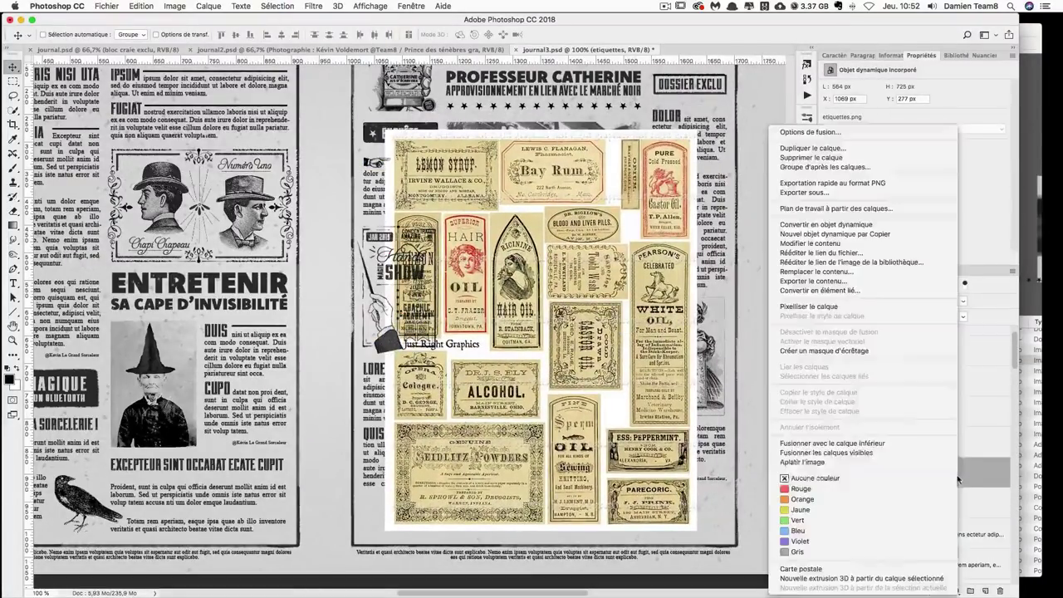
click(842, 309)
- Copy the Peppermint and Paregoric labels to a new layer and move them to the left page
click(11, 82)
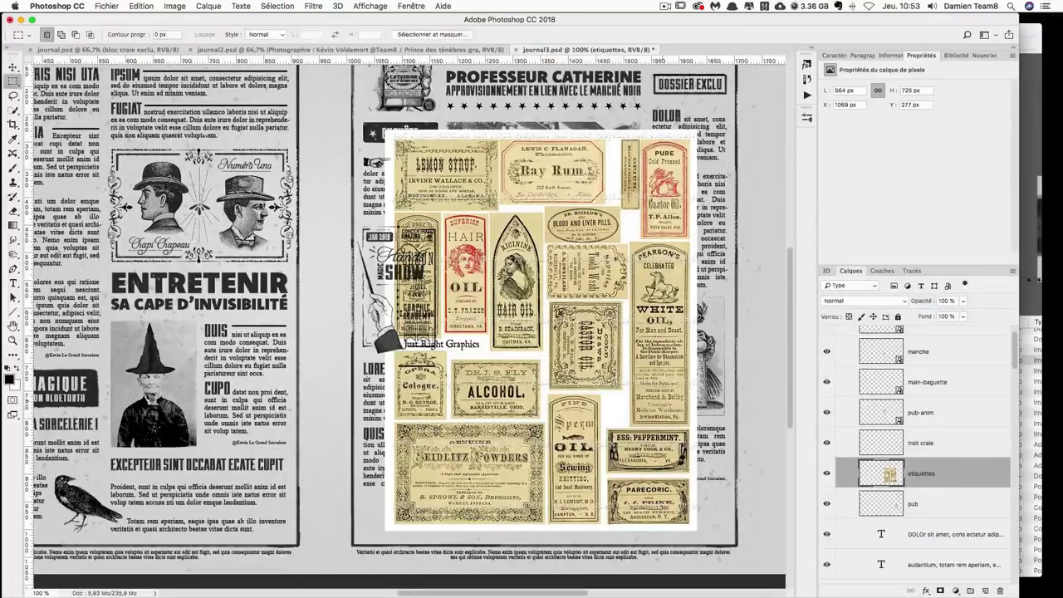
drag(604, 426, 694, 526)
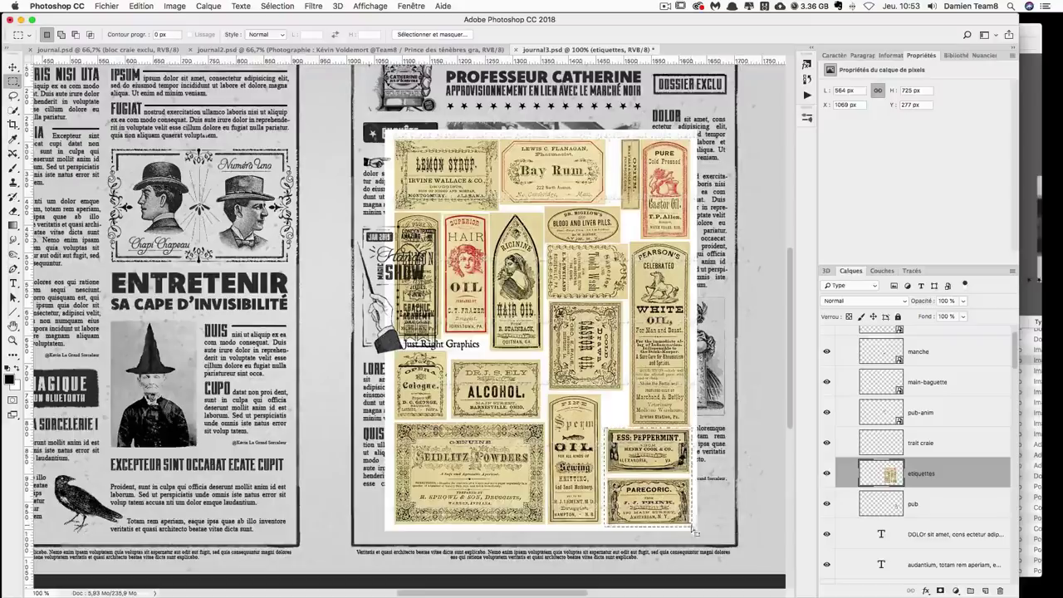
key(ctrl+j)
click(14, 68)
drag(603, 382, 266, 263)
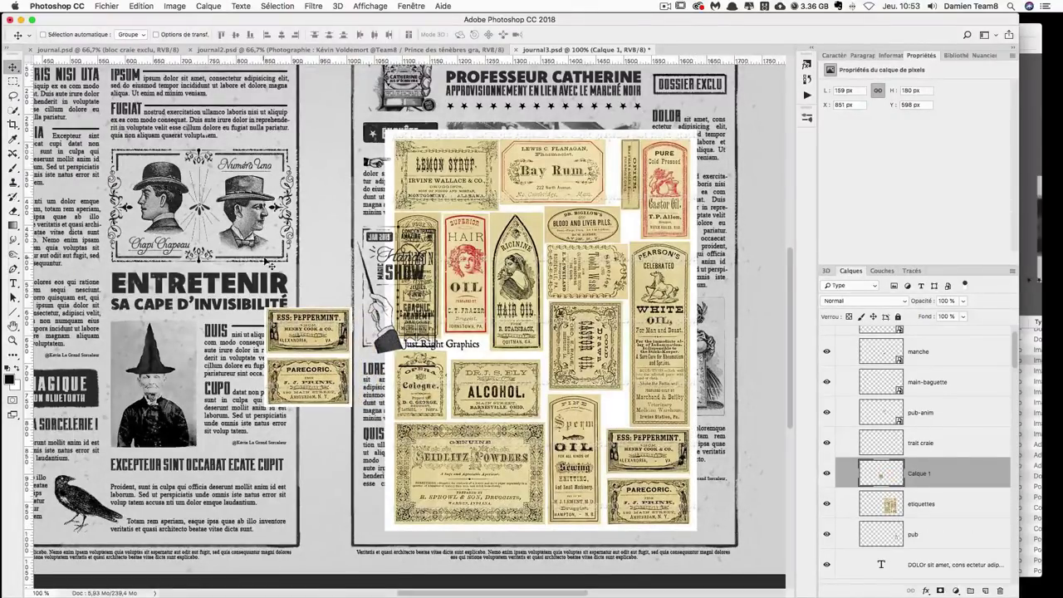
click(13, 81)
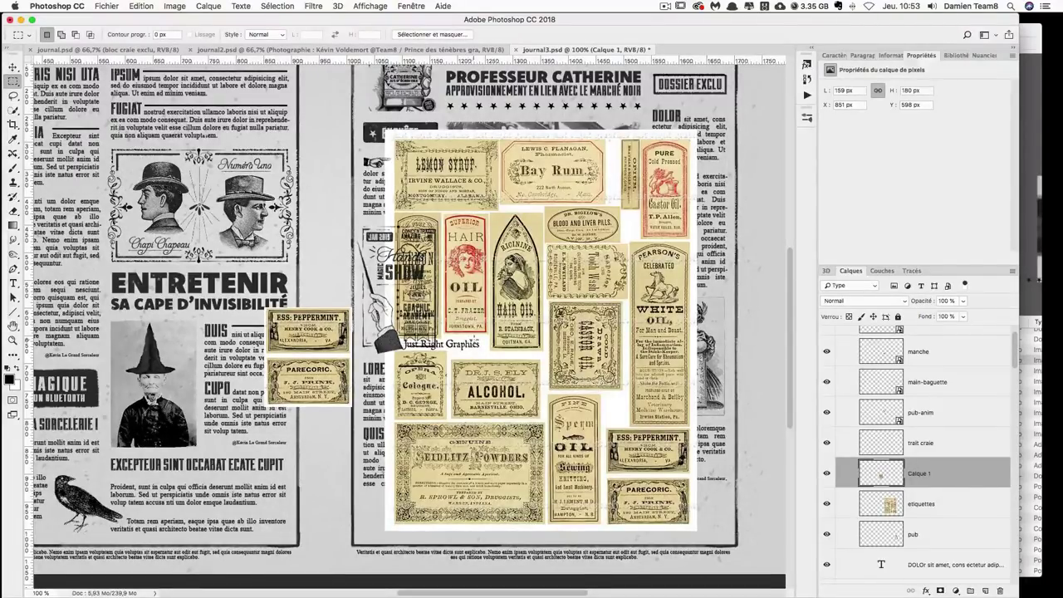
- Isolate the Cologne label, delete the etiquettes layer, and move Cologne below the text columns
drag(395, 352, 449, 421)
key(super+c)
key(Return)
drag(913, 503, 999, 591)
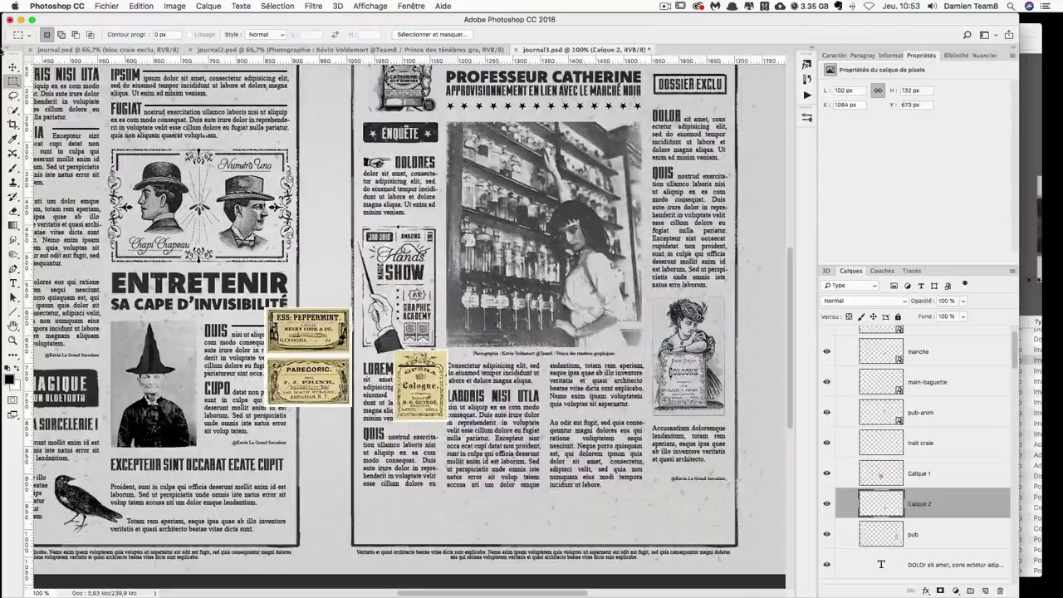
click(14, 68)
drag(444, 387, 555, 478)
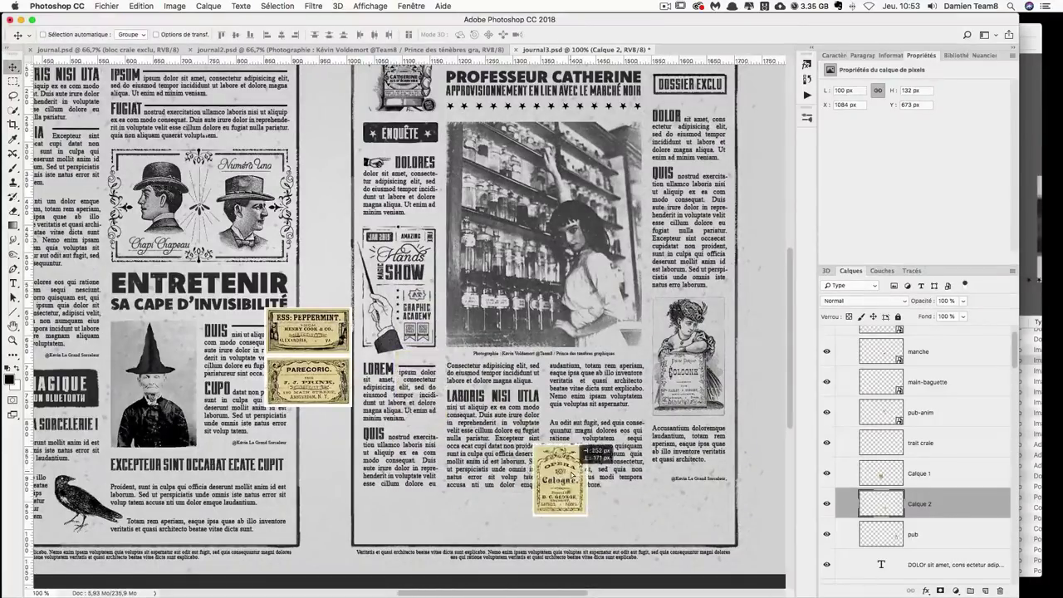
- Put Peppermint on its own layer and place Peppermint and Paregoric beside the Cologne label
click(909, 472)
drag(308, 338, 390, 345)
key(m)
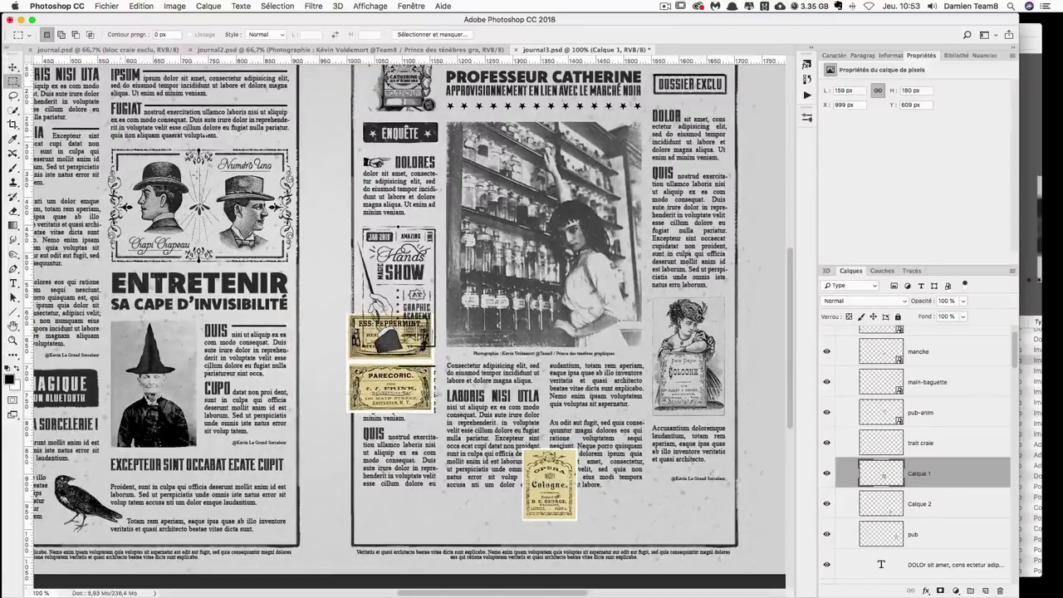
key(Delete)
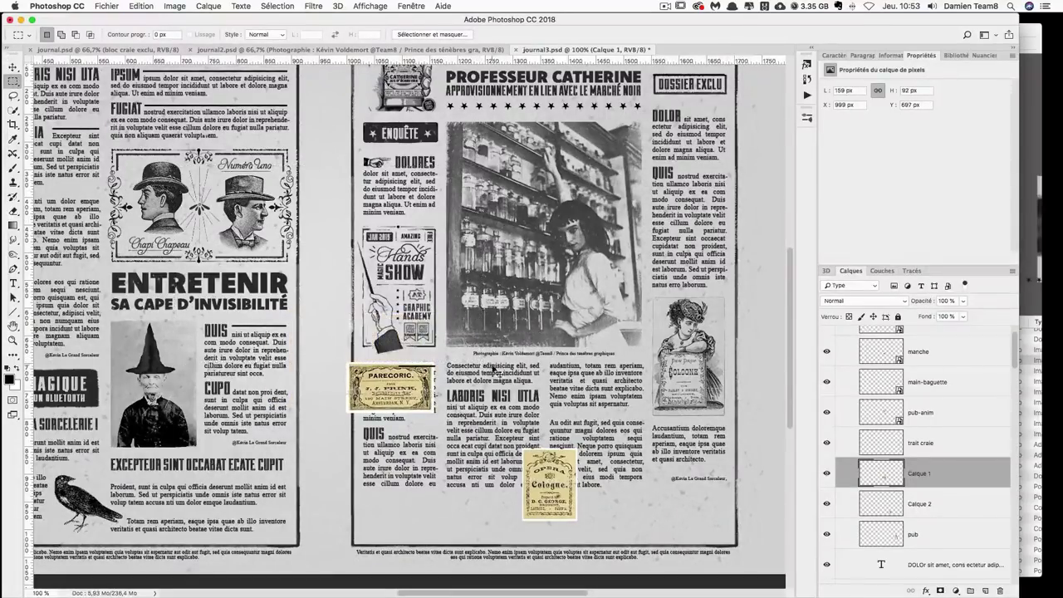
key(ctrl+v)
key(v)
drag(354, 271, 571, 439)
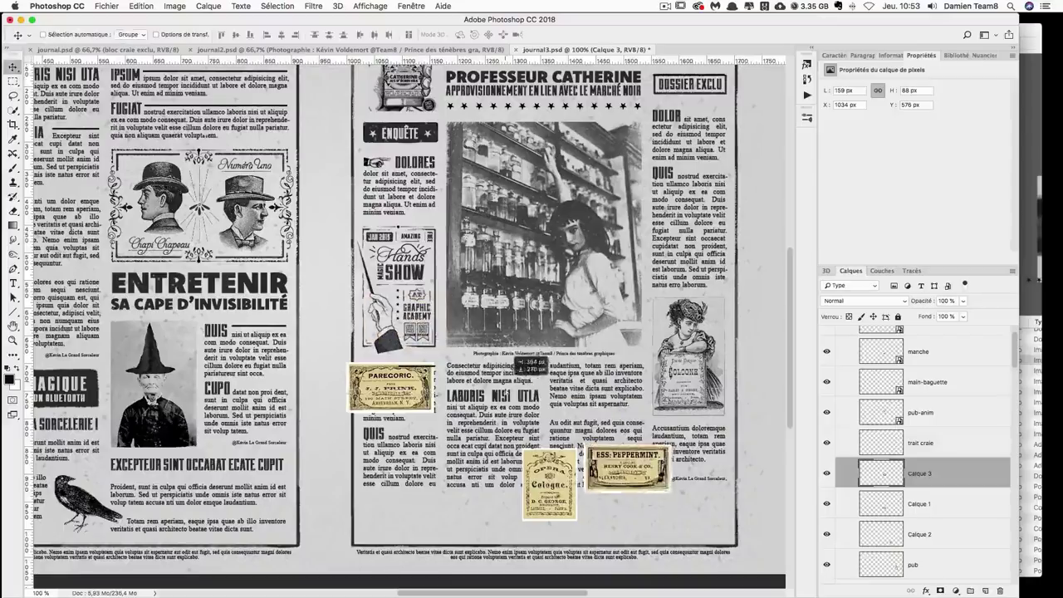
right_click(421, 378)
click(421, 378)
drag(393, 378, 716, 477)
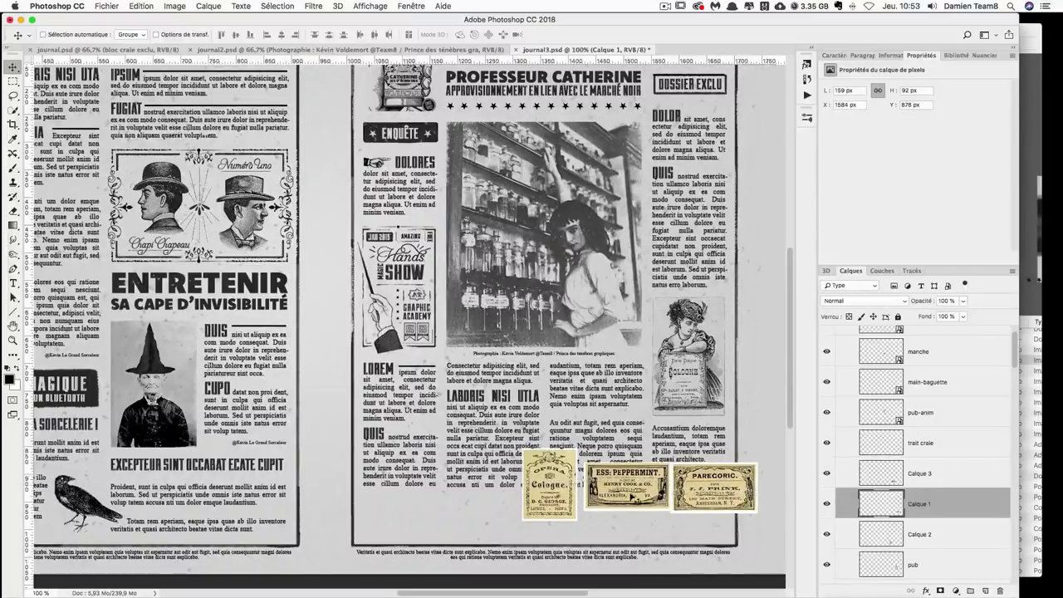
- Free Transform the Cologne label down to about 65% to match the other labels
right_click(548, 481)
click(560, 490)
key(ctrl+t)
drag(521, 521, 541, 499)
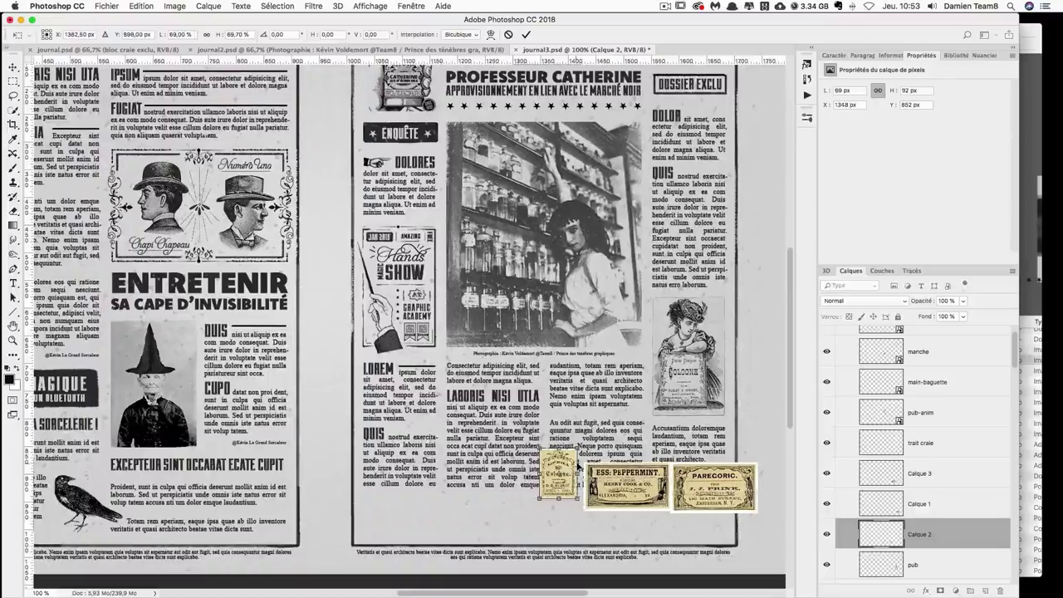
key(ctrl+plus)
scroll(579, 463, down, 5)
scroll(578, 464, right, 3)
scroll(579, 463, right, 3)
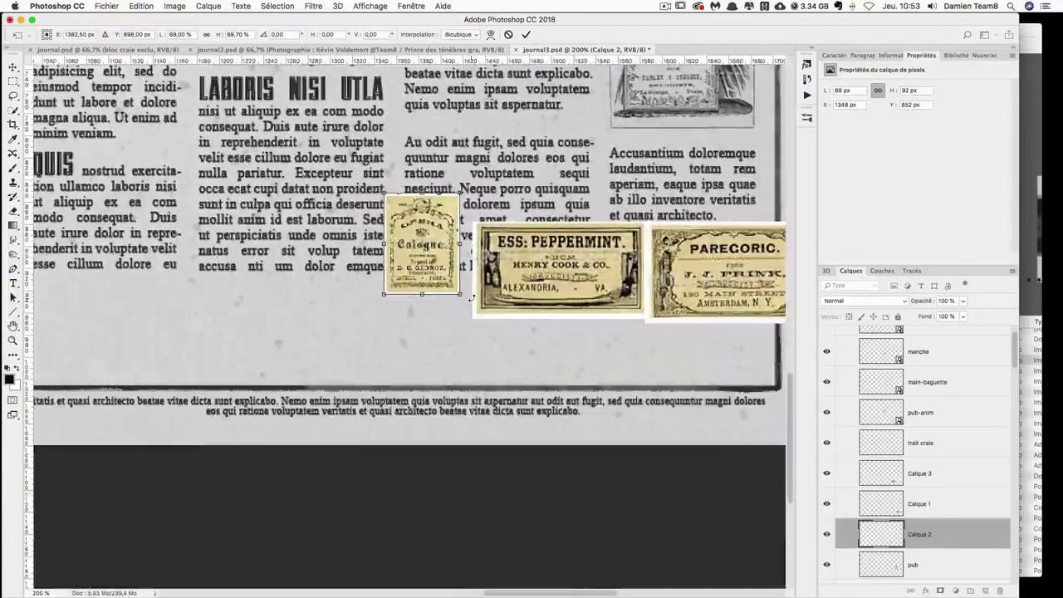
key(ctrl+plus)
drag(451, 177, 480, 217)
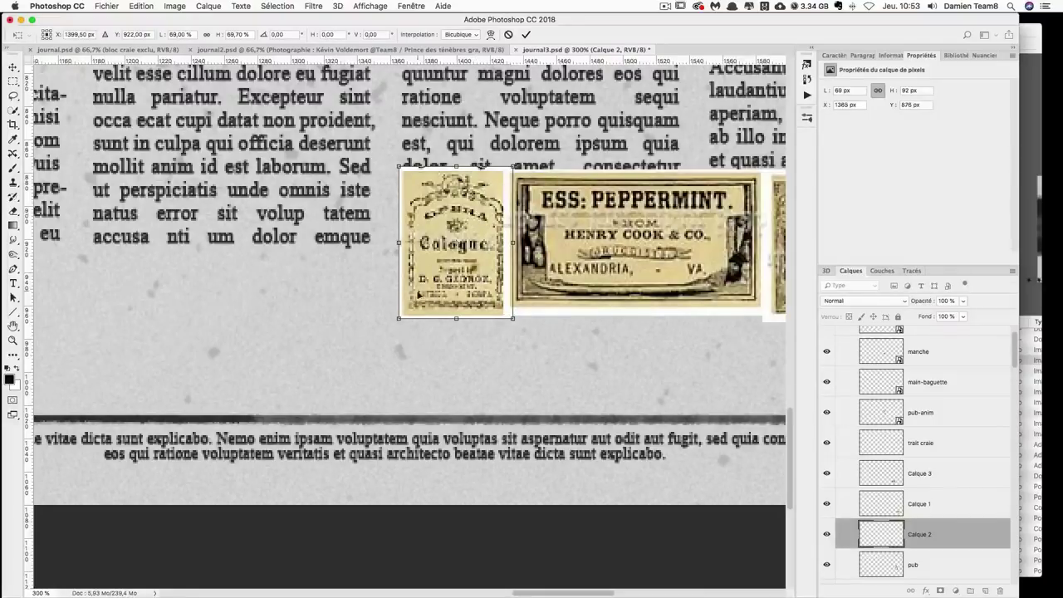
drag(397, 321, 407, 308)
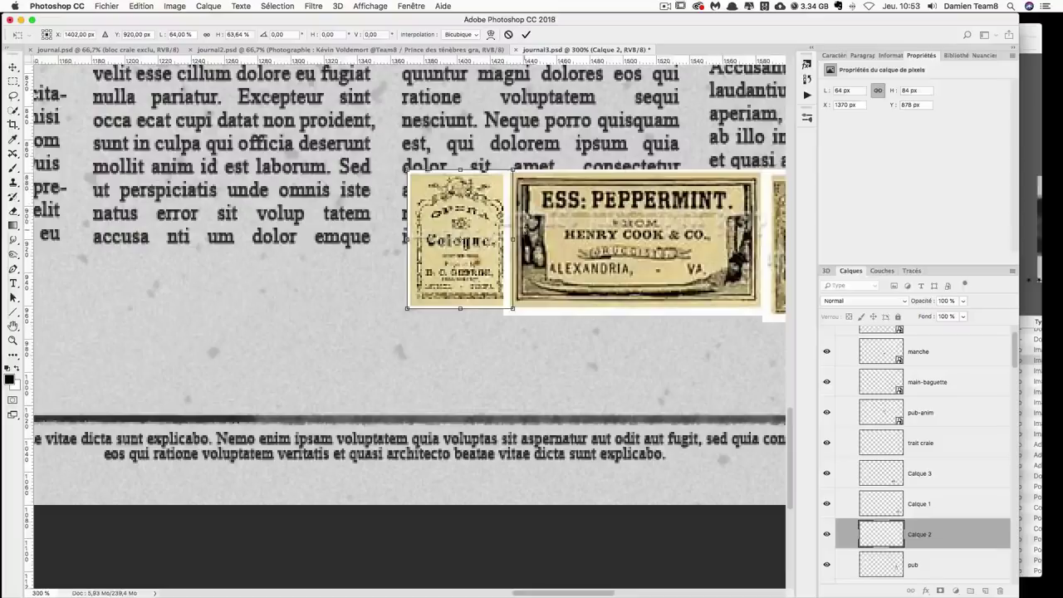
drag(513, 171, 515, 167)
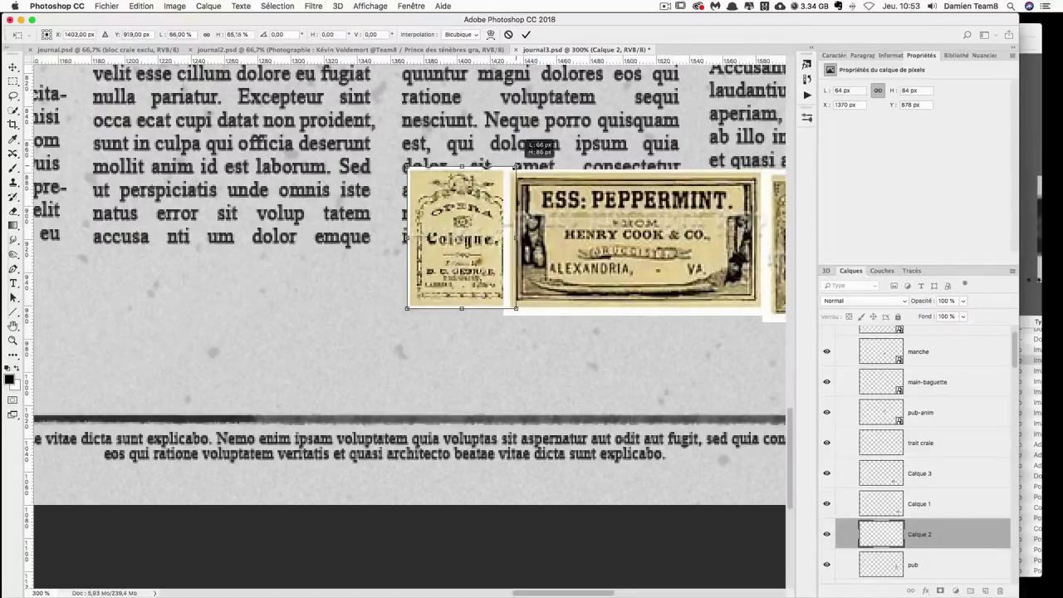
key(Return)
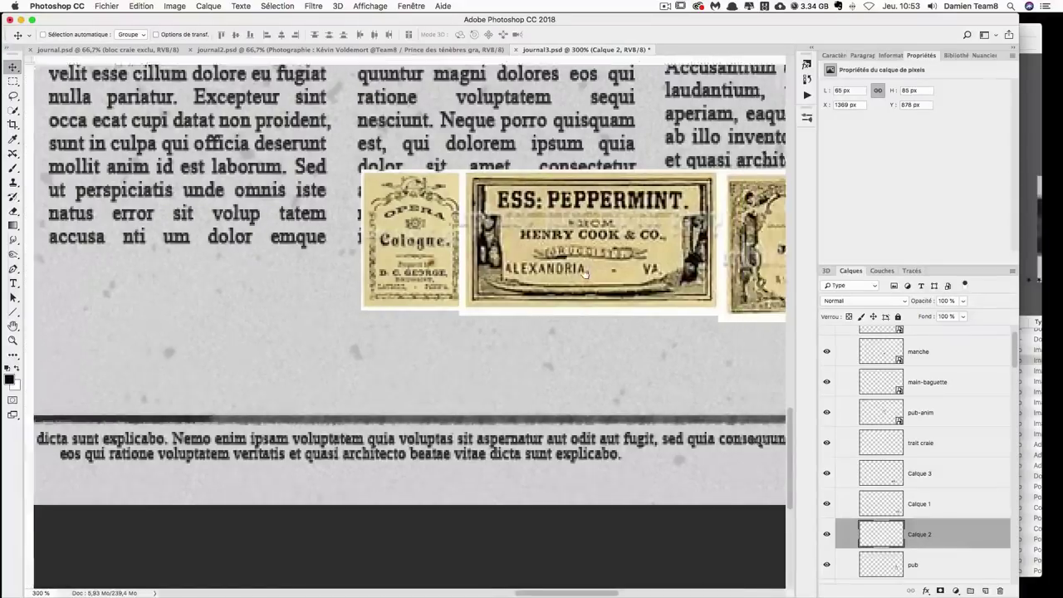
- Rename the three label layers pub, pub1 and pub3
scroll(575, 186, right, 3)
shift+click(944, 475)
double_click(920, 473)
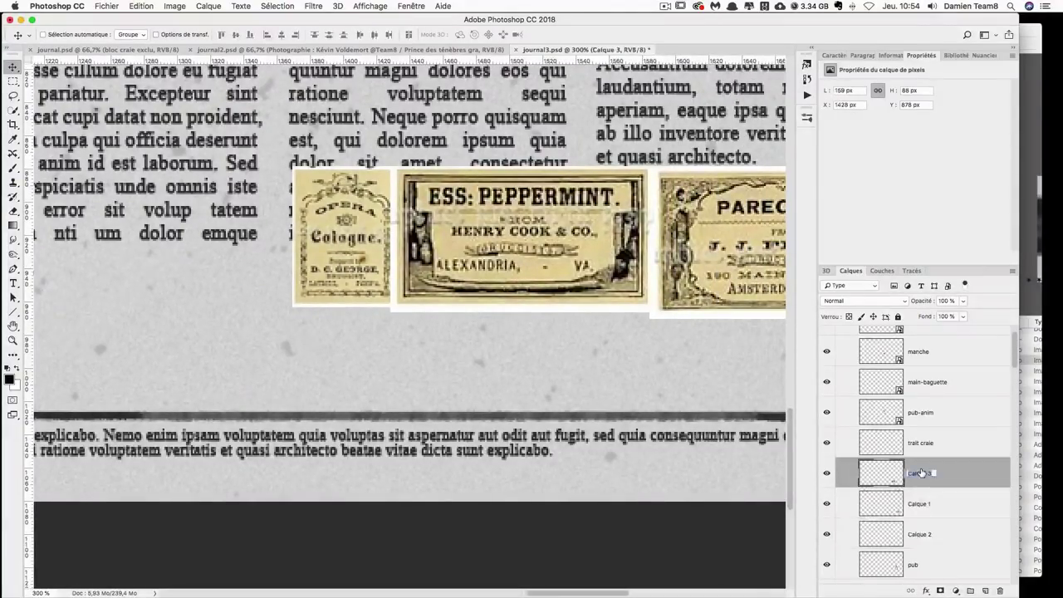
text(ub)
key(Return)
double_click(921, 502)
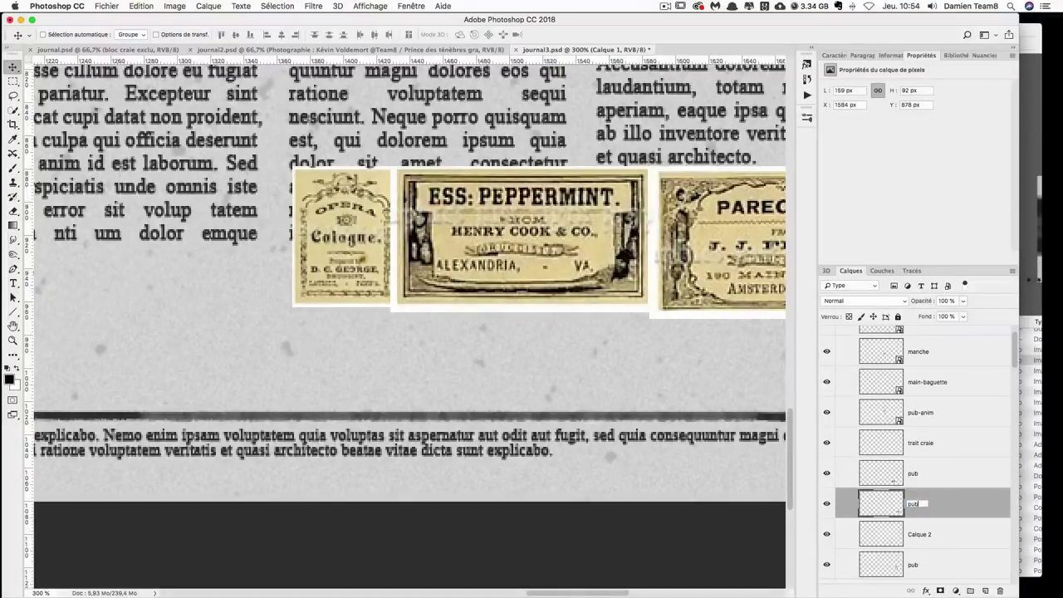
double_click(919, 535)
text(b3)
key(Return)
scroll(443, 184, left, 4)
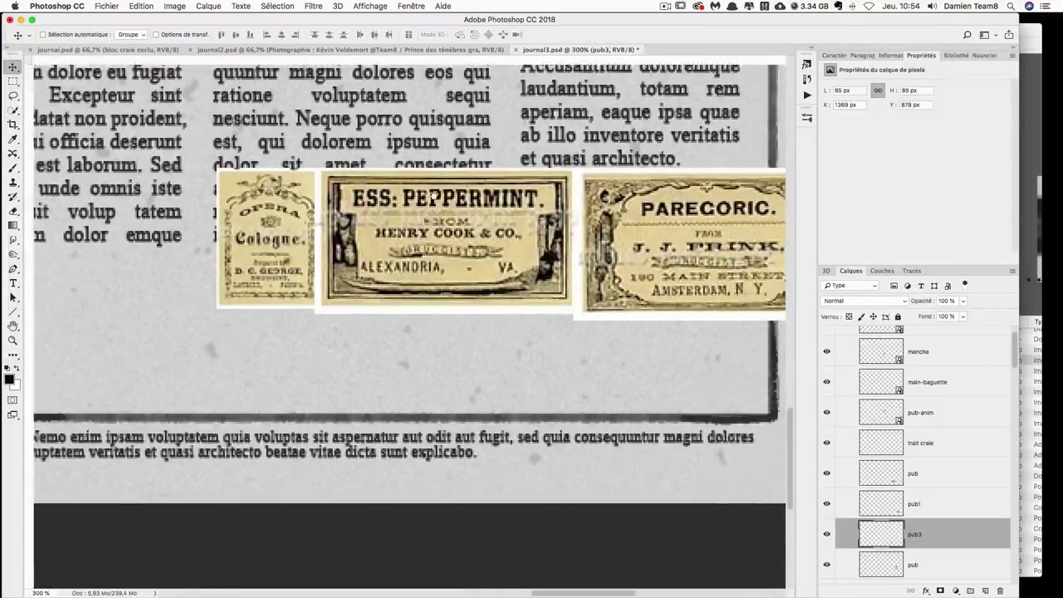
scroll(442, 184, up, 2)
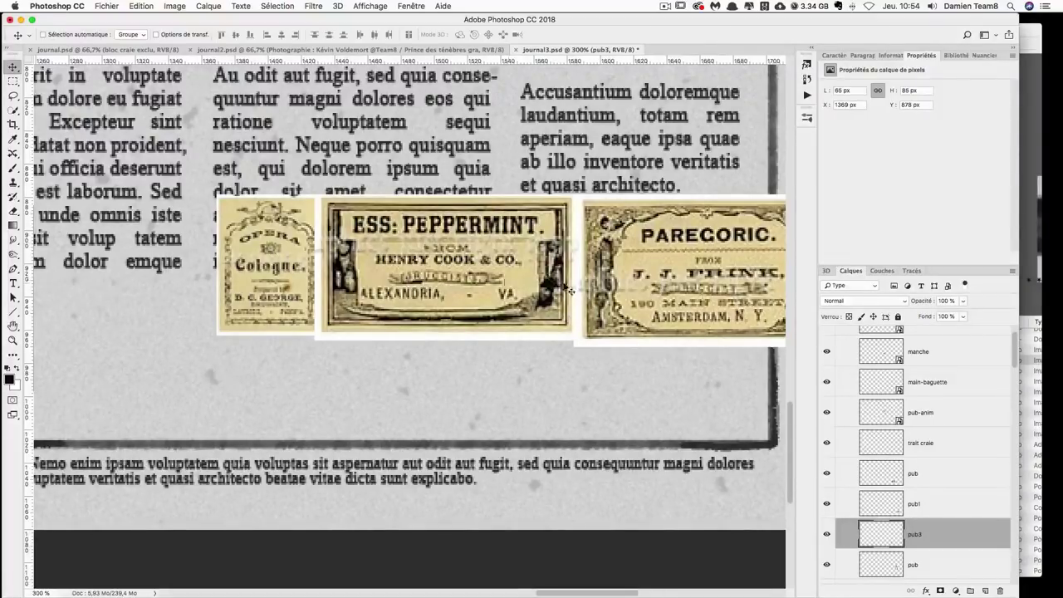
- Add a Noir et blanc adjustment layer above the three label layers
shift+click(942, 483)
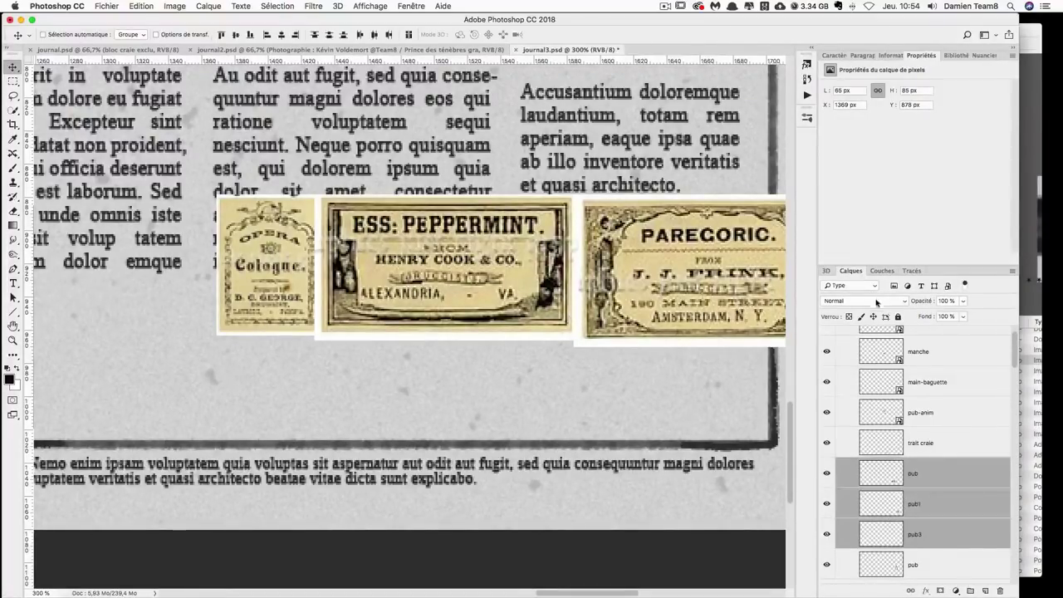
click(889, 304)
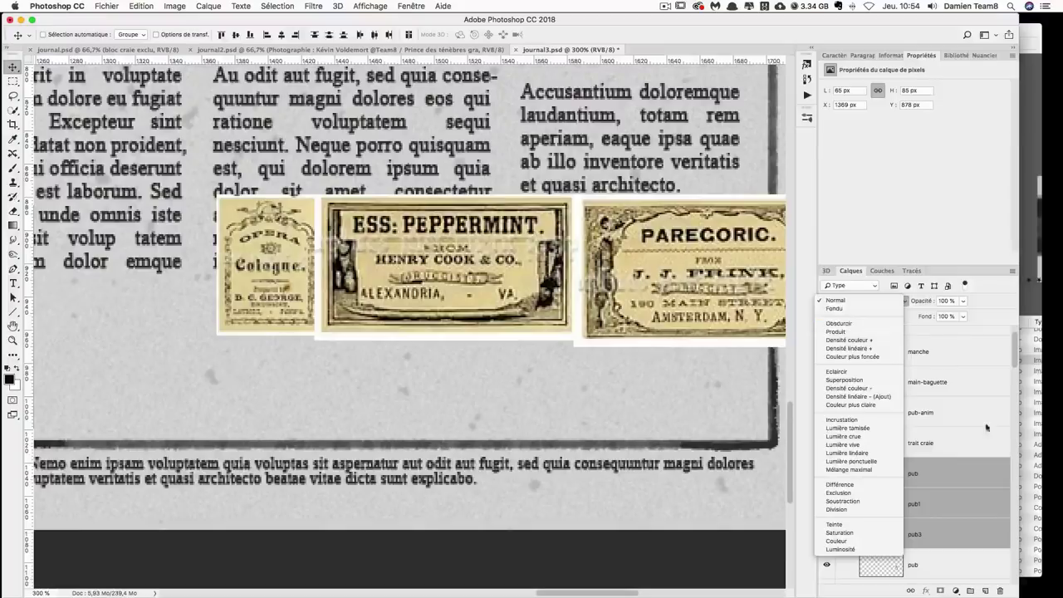
key(Escape)
click(955, 590)
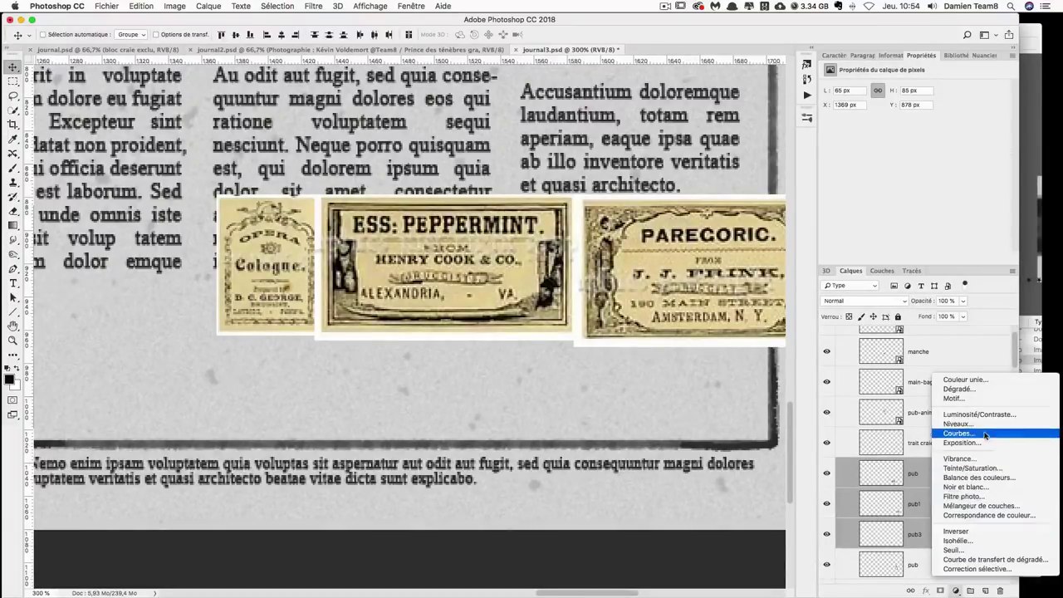
click(968, 488)
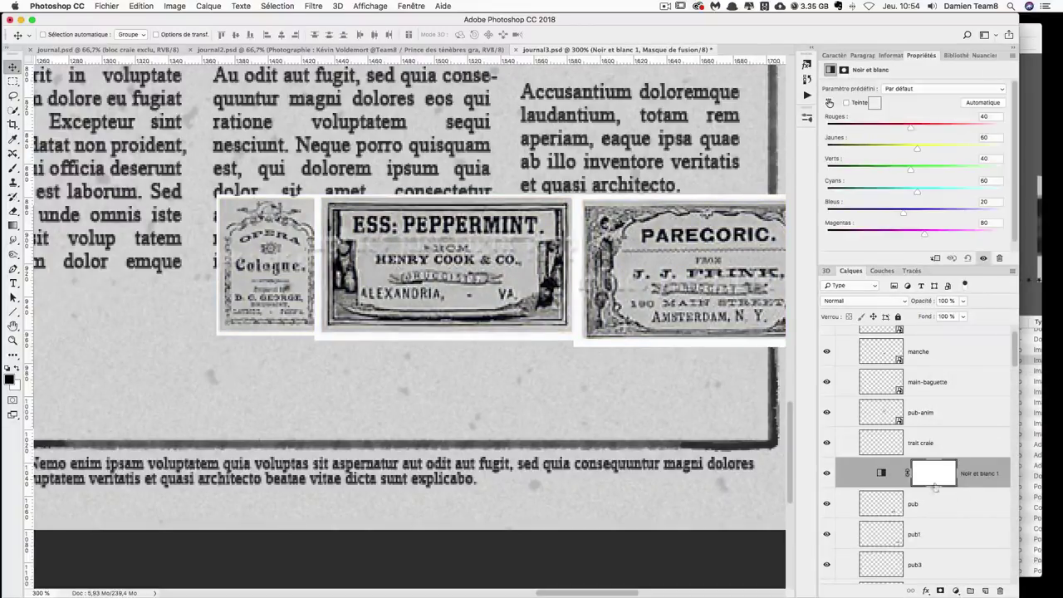
- Set the pub, pub1 and pub3 layers to Produit blend mode and shift them down and left
click(899, 498)
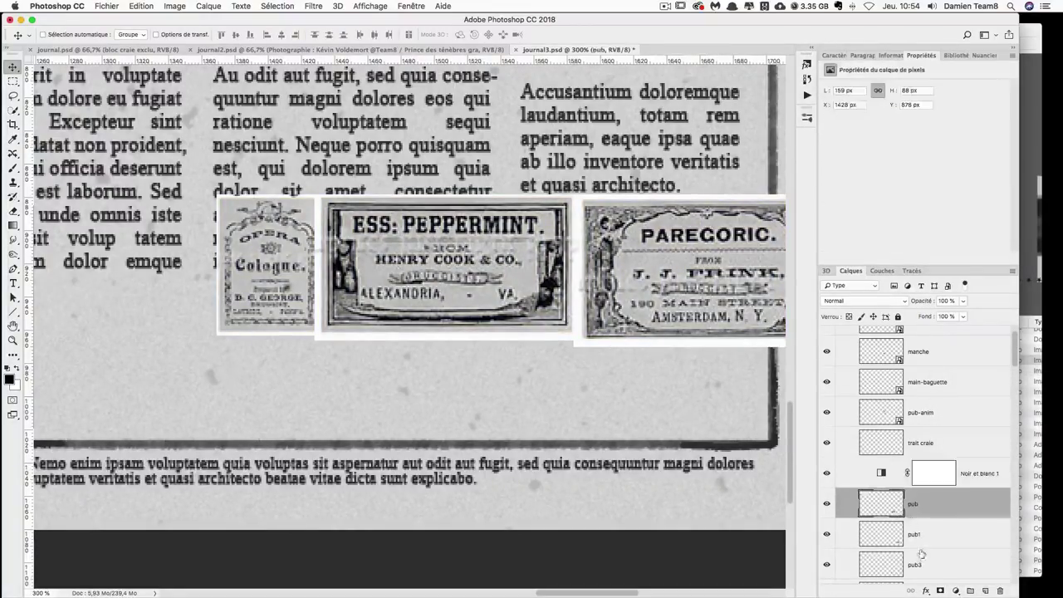
shift+click(921, 558)
click(857, 300)
click(855, 332)
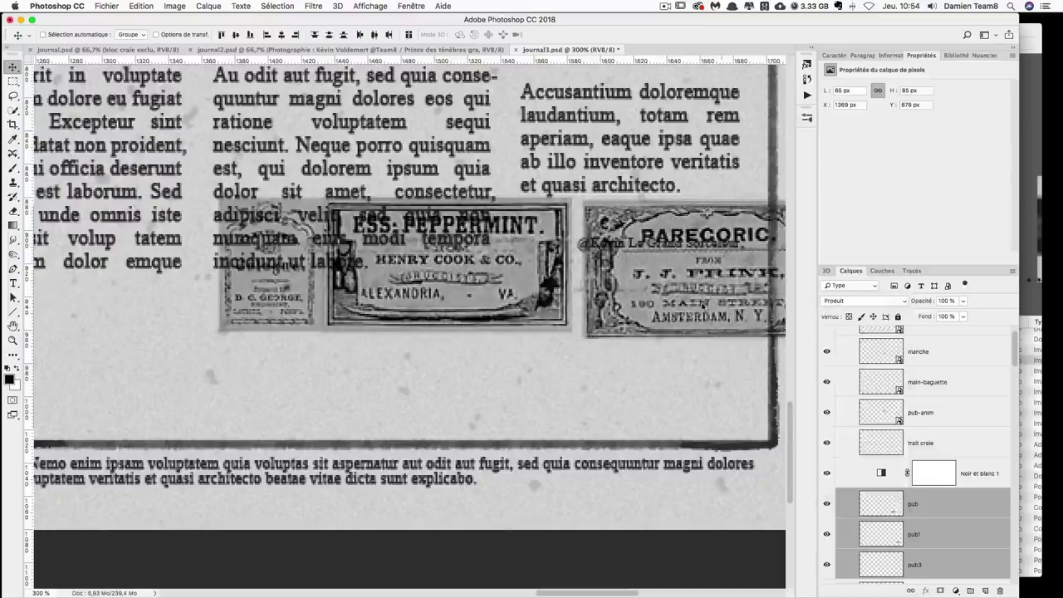
mouse_move(743, 339)
mouse_down()
mouse_move(595, 436)
mouse_move(691, 378)
mouse_up()
key(ctrl+t)
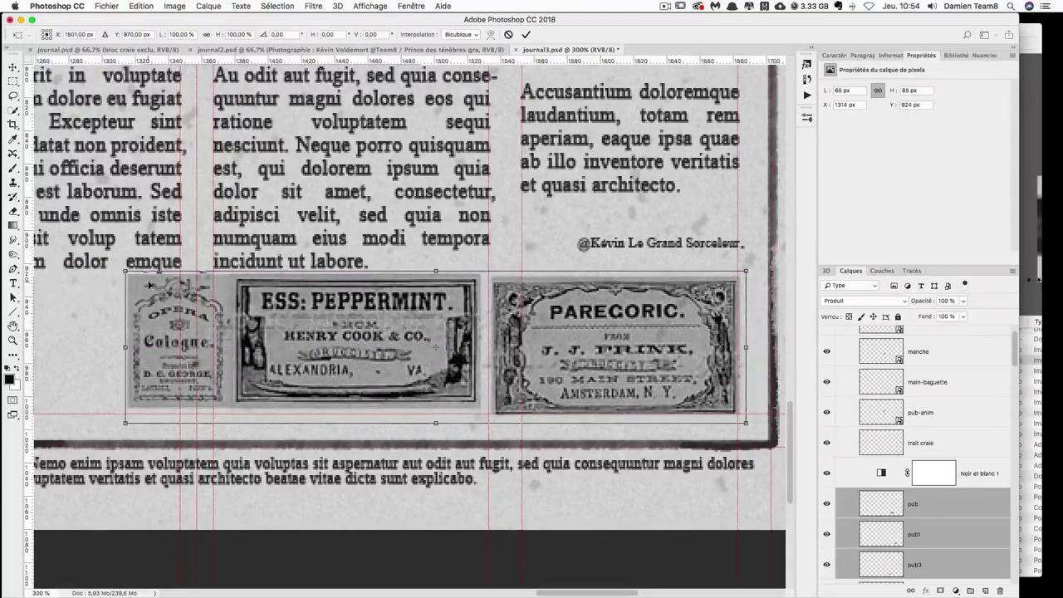
- Resize the three labels to fit the columns and shift the row into place
drag(125, 271, 232, 298)
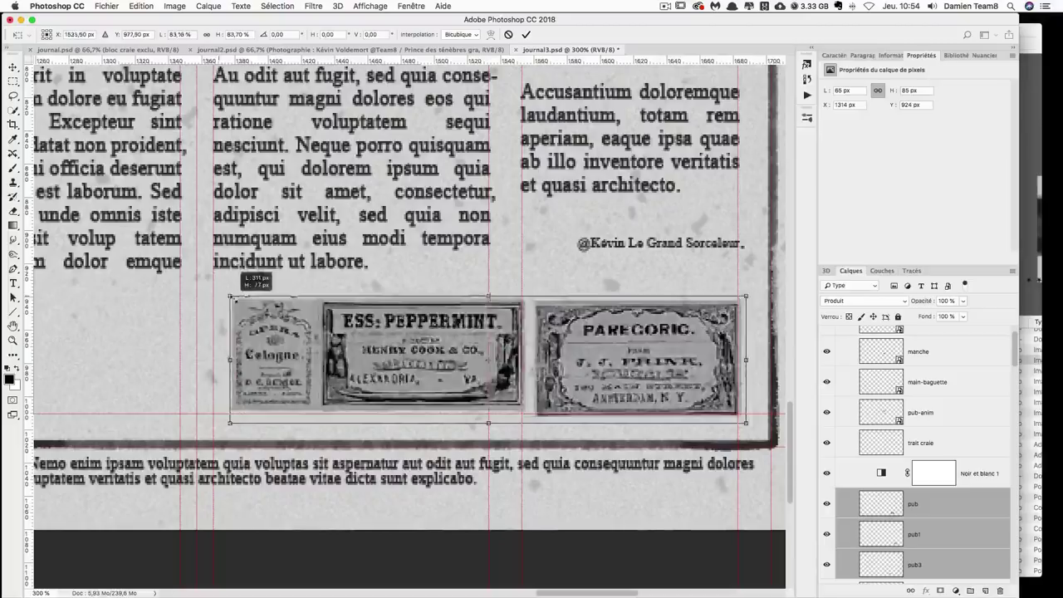
drag(232, 298, 211, 292)
key(Return)
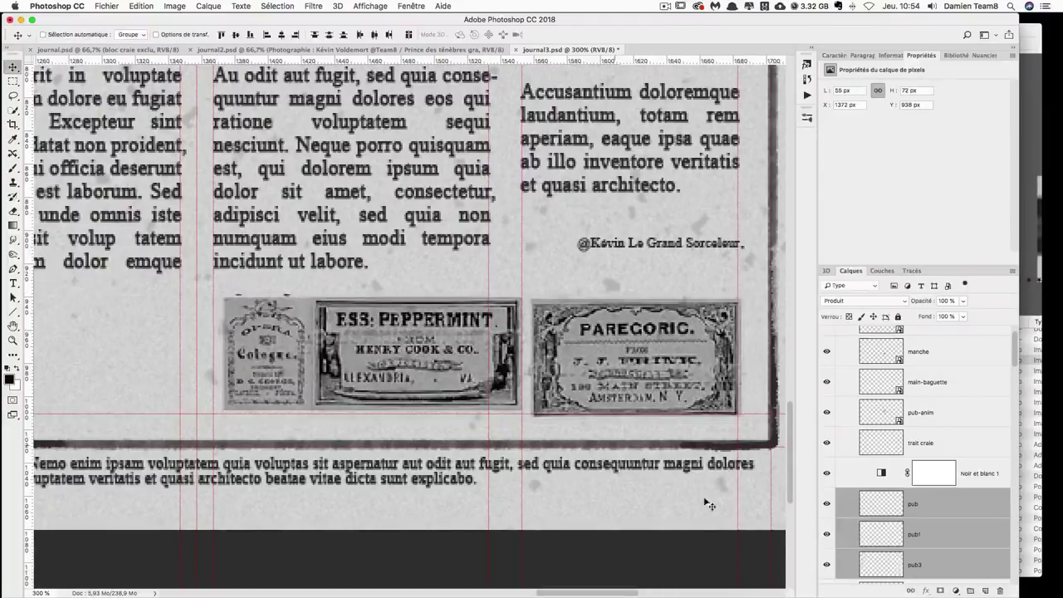
click(828, 565)
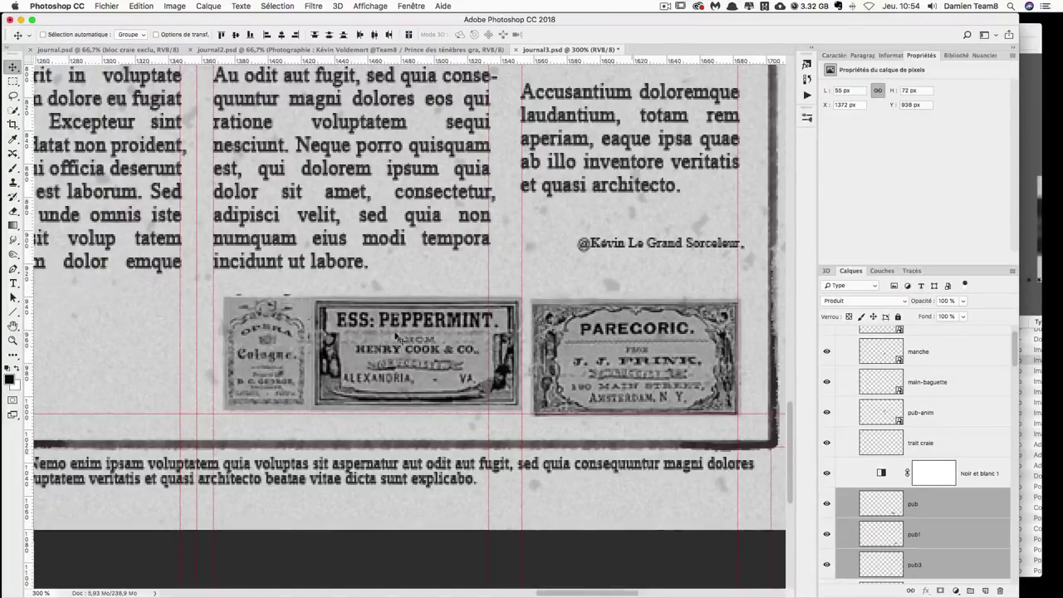
mouse_move(257, 313)
mouse_down()
mouse_move(451, 333)
mouse_move(254, 332)
mouse_up()
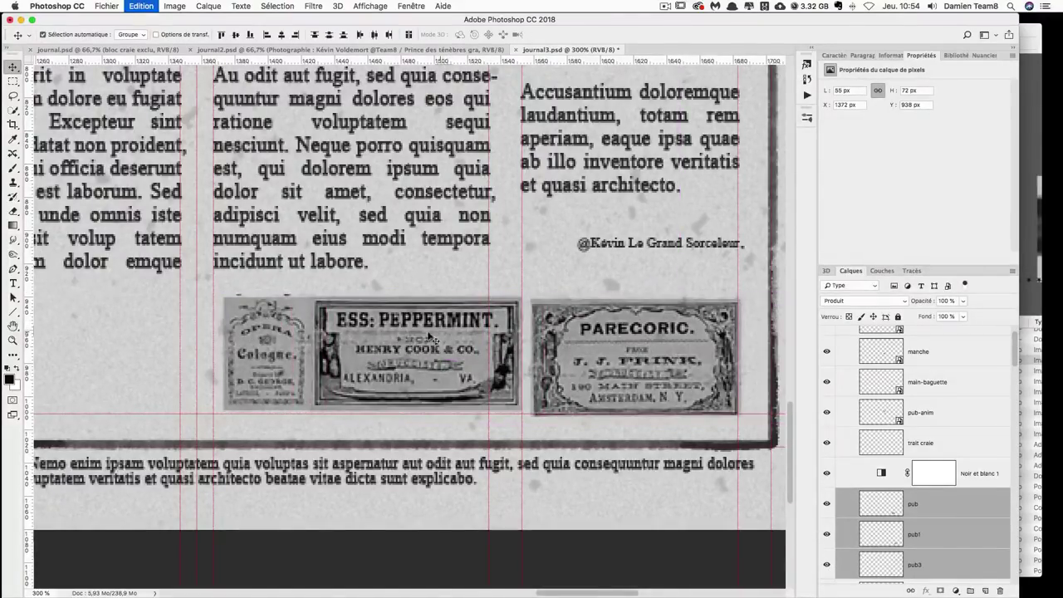
- Move Peppermint under the middle column and Cologne between Peppermint and Paregoric
click(931, 560)
mouse_move(556, 358)
mouse_down()
mouse_move(571, 366)
mouse_move(403, 374)
mouse_up()
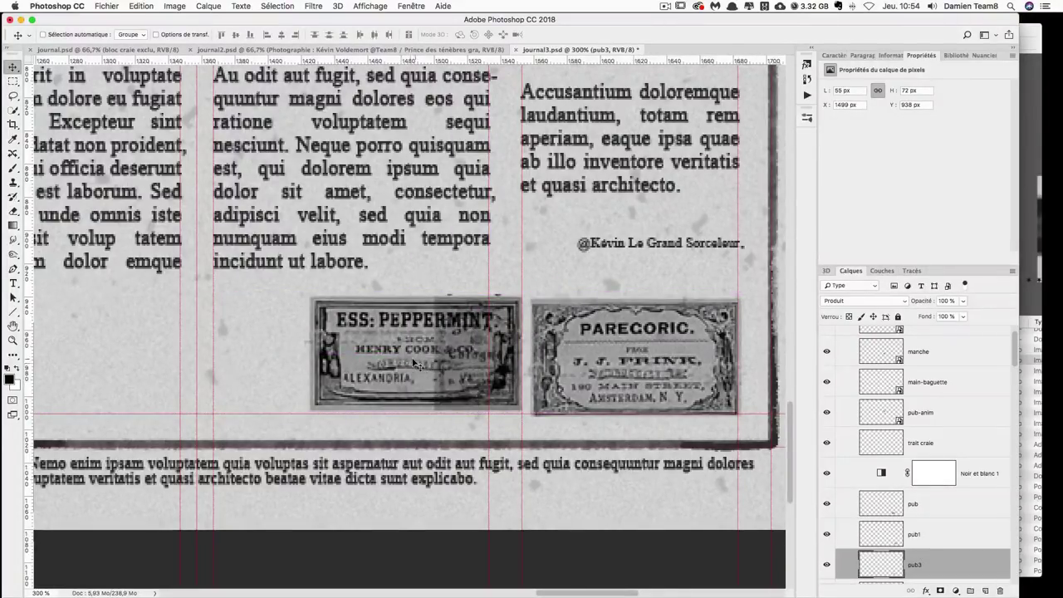
key(ctrl+z)
right_click(341, 337)
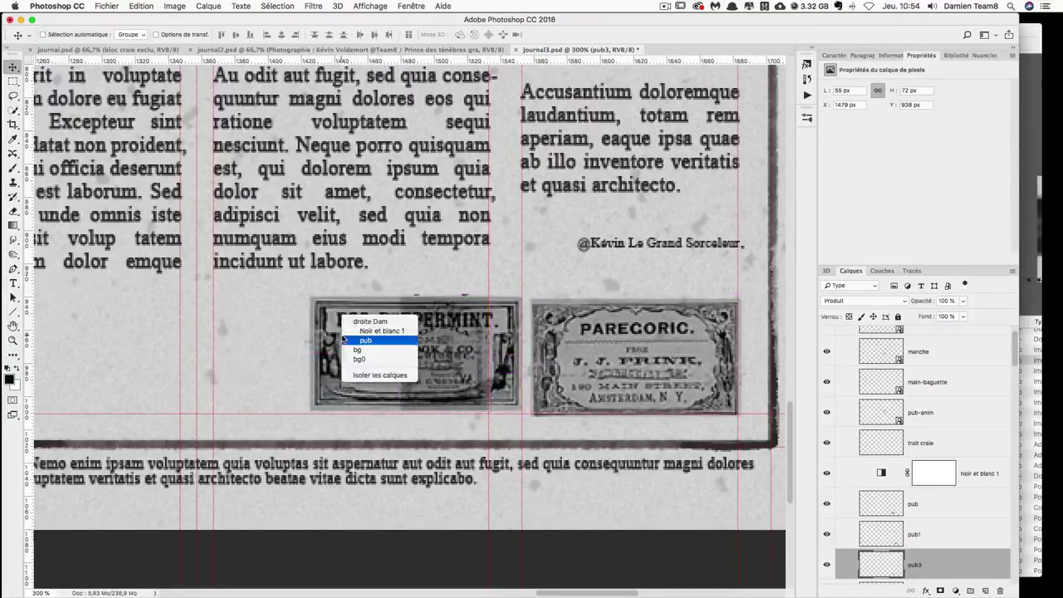
click(354, 333)
drag(354, 333, 267, 338)
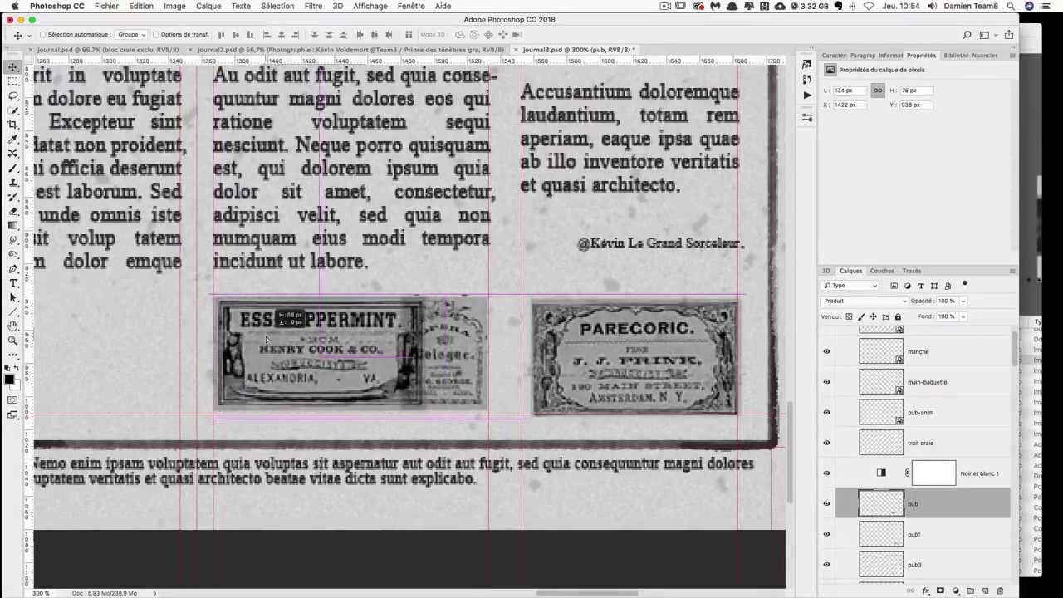
right_click(472, 331)
click(498, 348)
drag(455, 336, 551, 356)
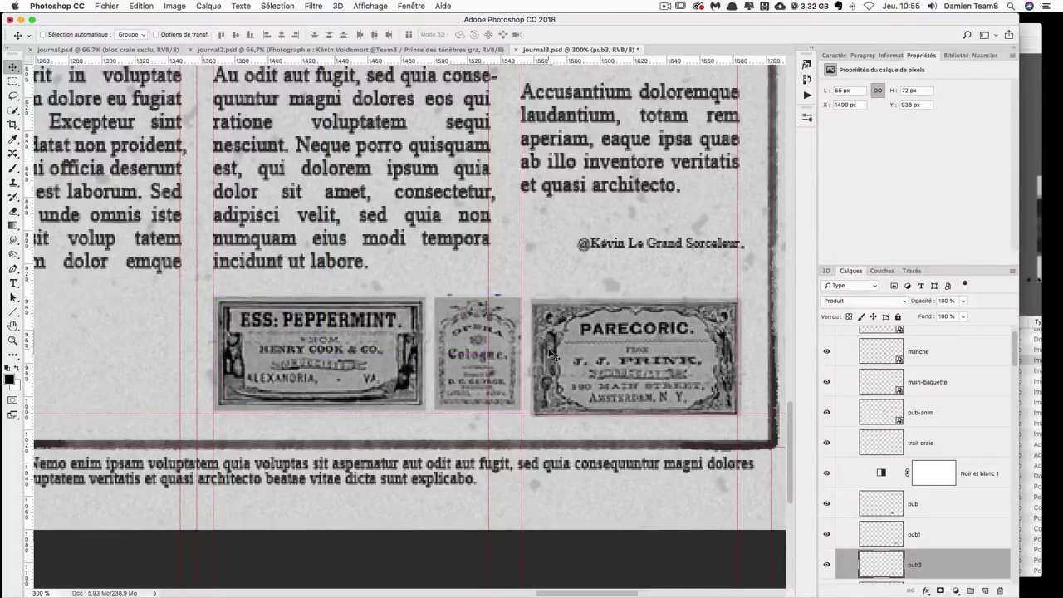
- Scale the Paregoric label to about 96% and nudge it slightly right
key(ctrl)
key(ctrl+h)
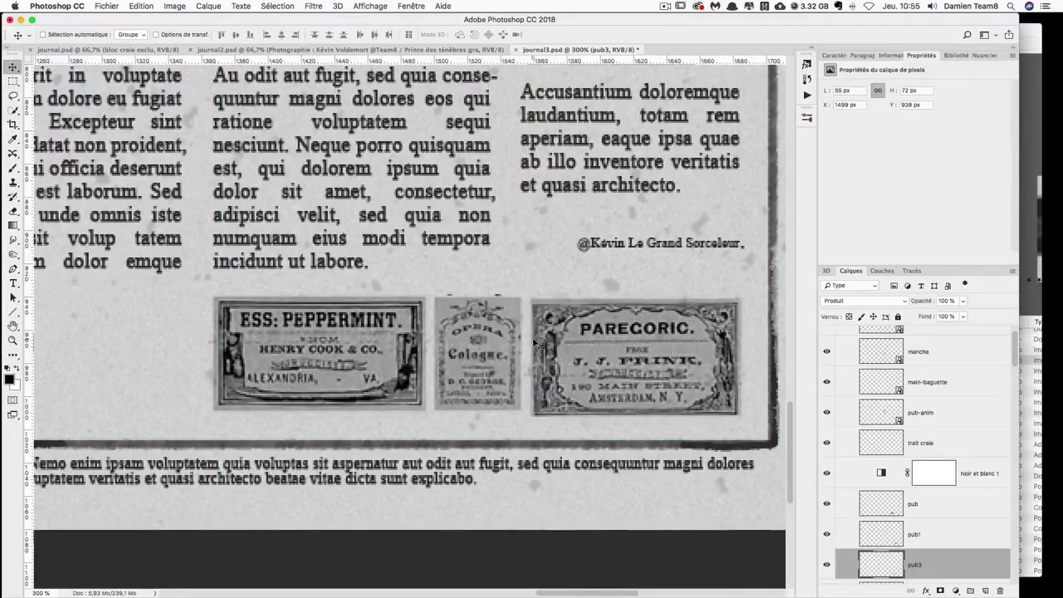
right_click(656, 372)
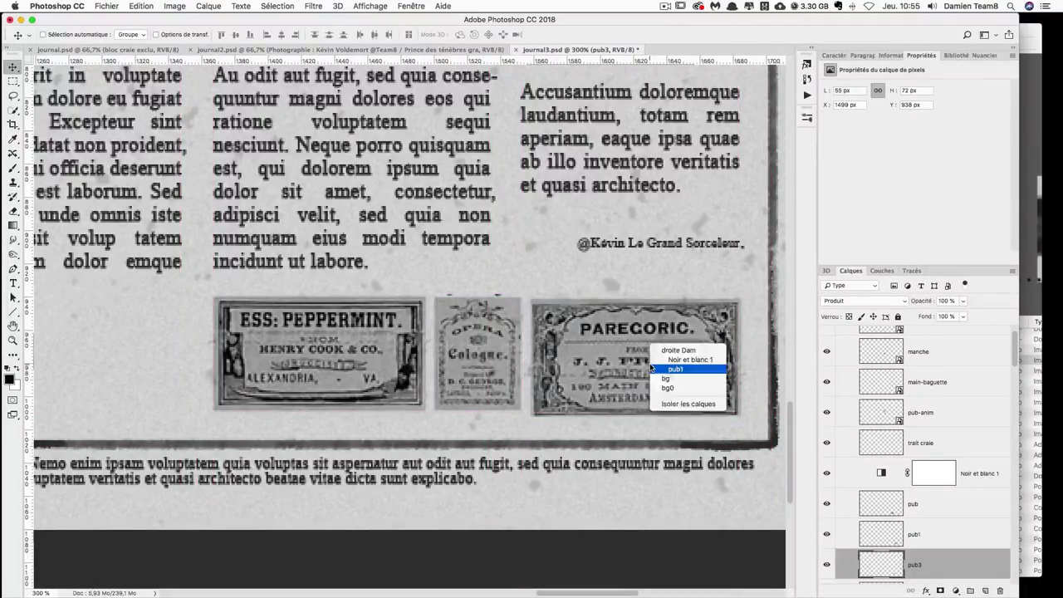
click(669, 353)
key(ctrl+t)
drag(746, 423, 738, 417)
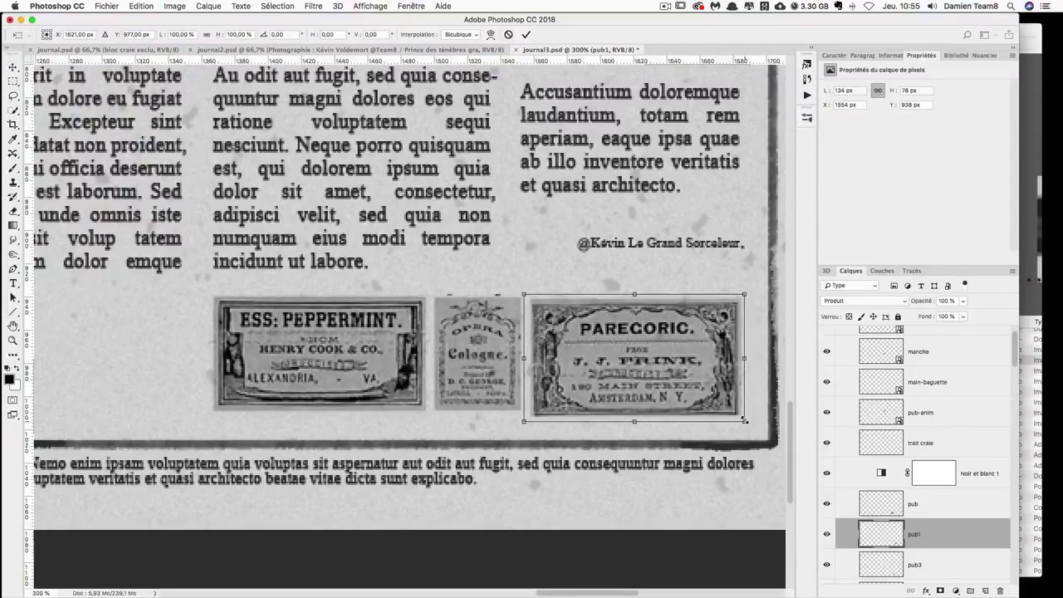
key(Return)
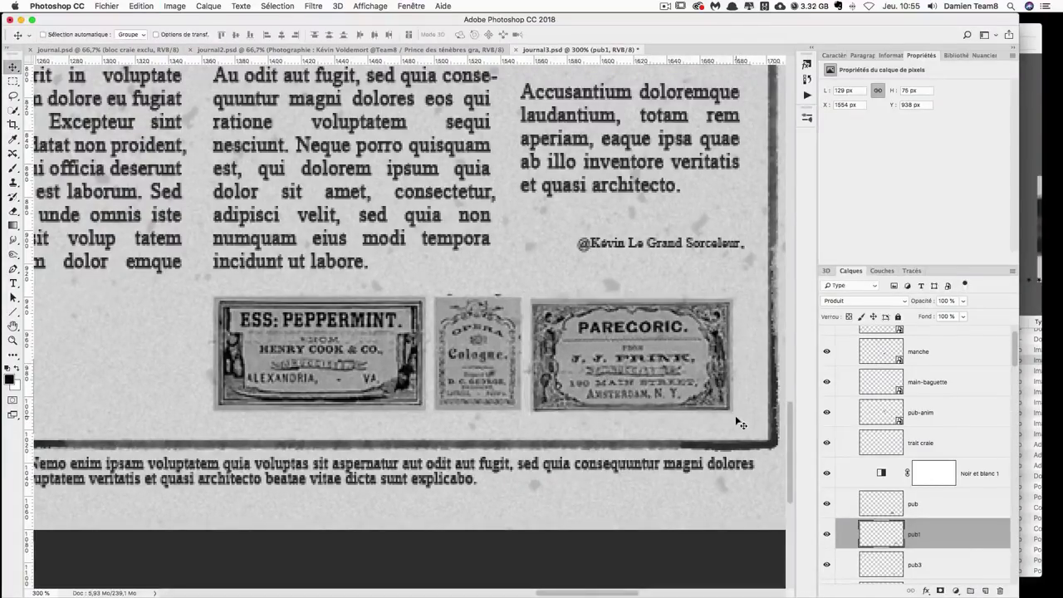
key(ctrl+h)
key(Right)
- Nudge a label right once more and check the Cologne and Peppermint label layers
key(Right)
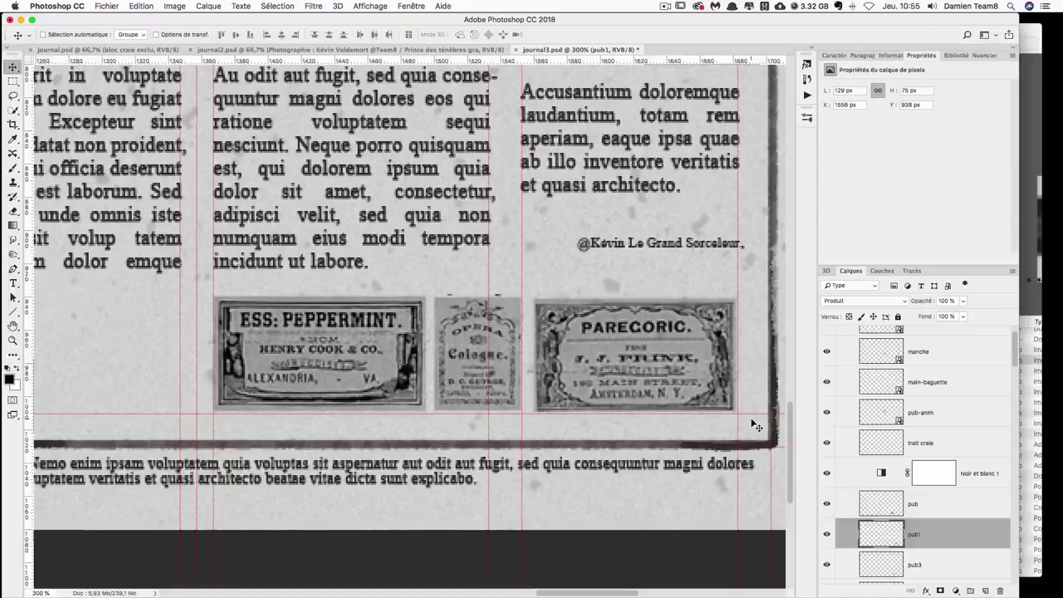
key(ctrl+h)
right_click(472, 341)
click(490, 351)
key(Right)
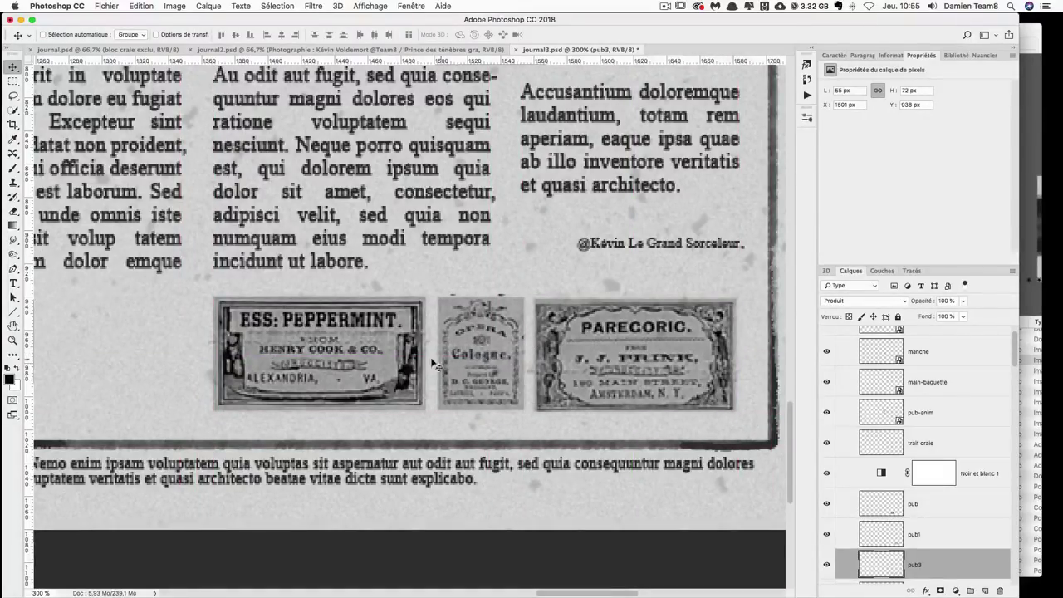
right_click(387, 360)
click(407, 361)
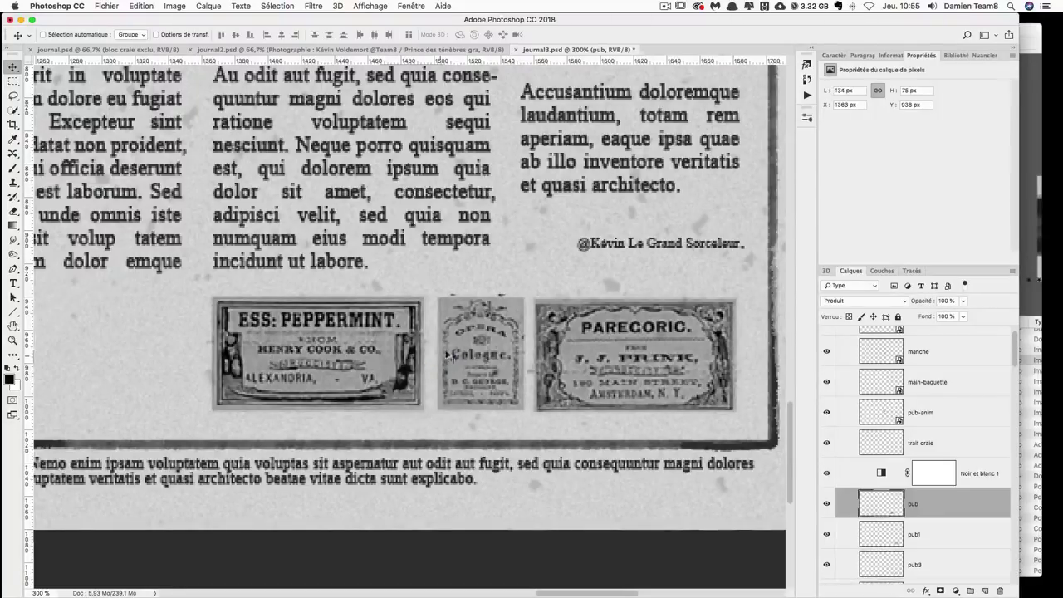
key(super+plus)
key(super+minus)
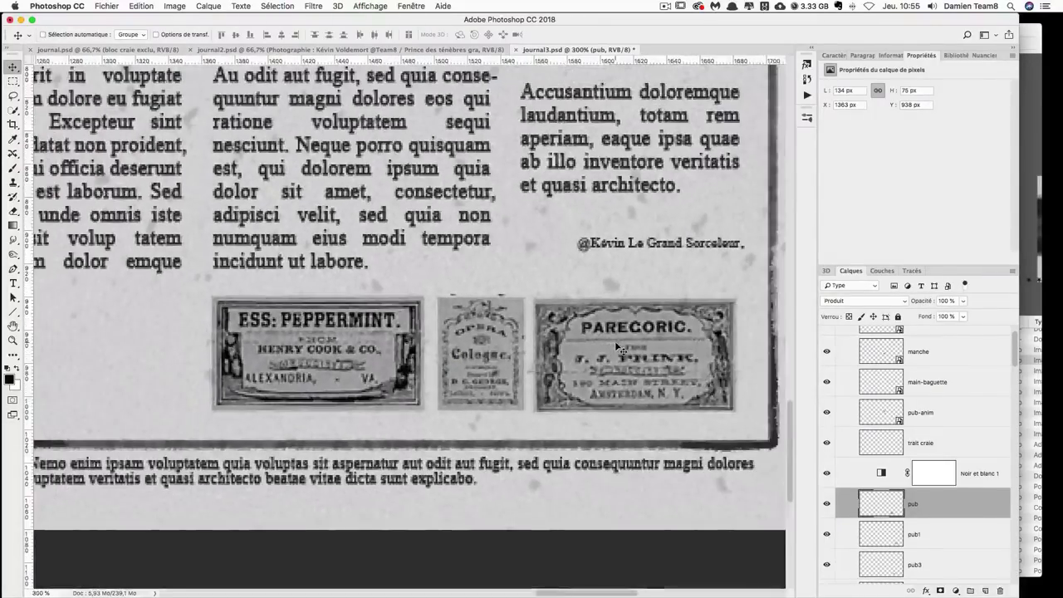
scroll(985, 462, down, 1)
- Merge the Noir et blanc 1 adjustment and the three label layers into one layer
click(989, 449)
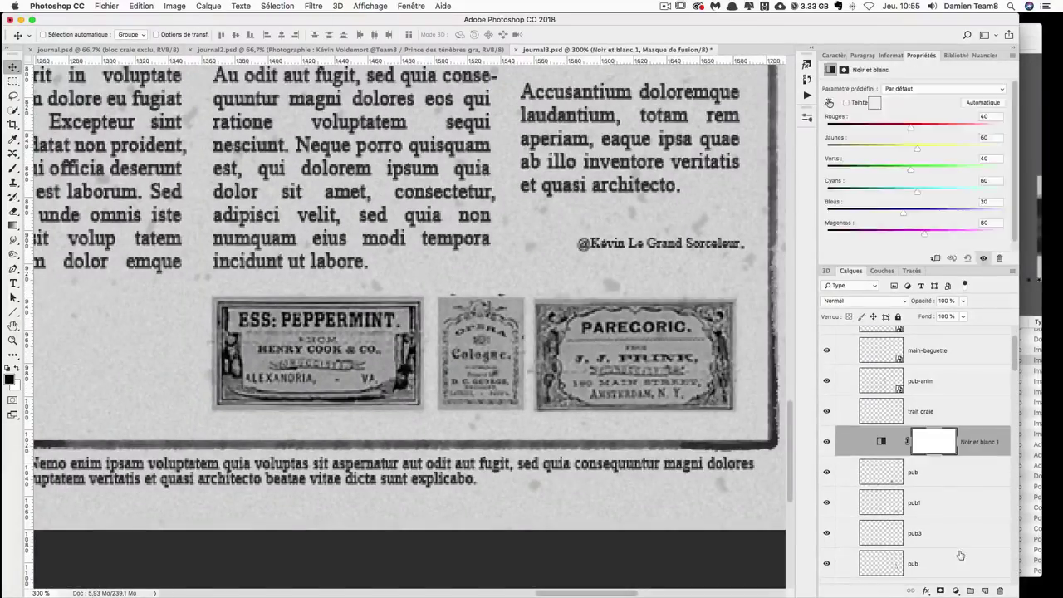
shift+click(958, 564)
super+click(965, 558)
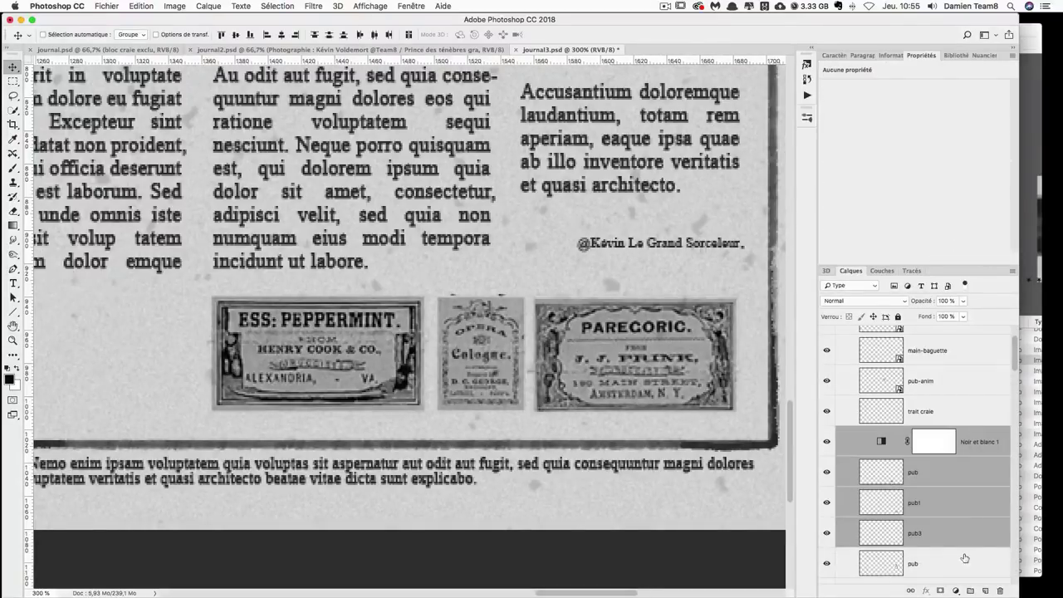
right_click(860, 534)
click(827, 445)
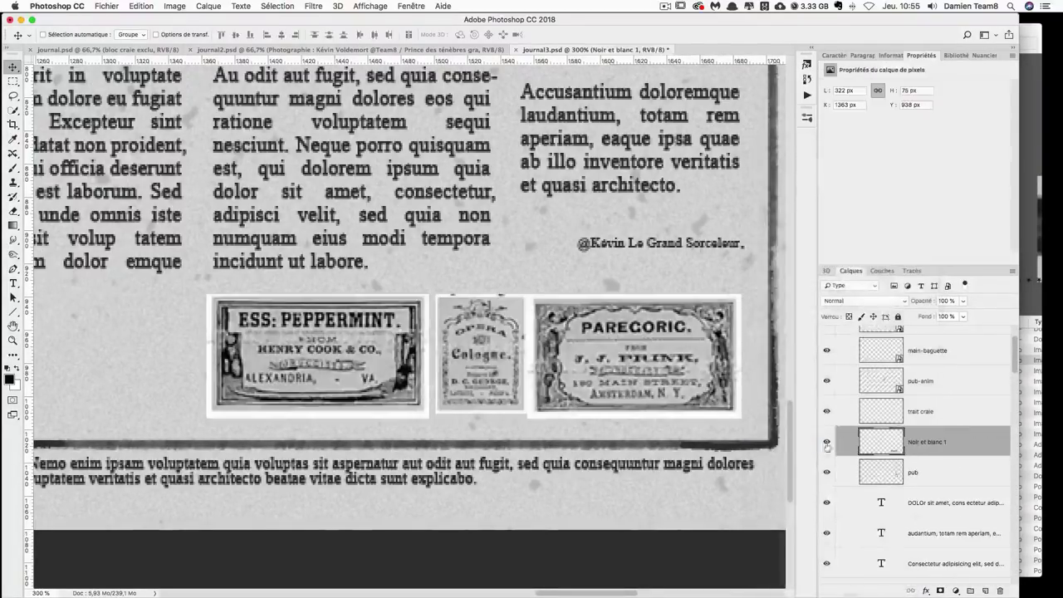
- Set the merged labels to Produit (Multiply) and brighten them with Levels, white input 221
click(864, 301)
click(844, 336)
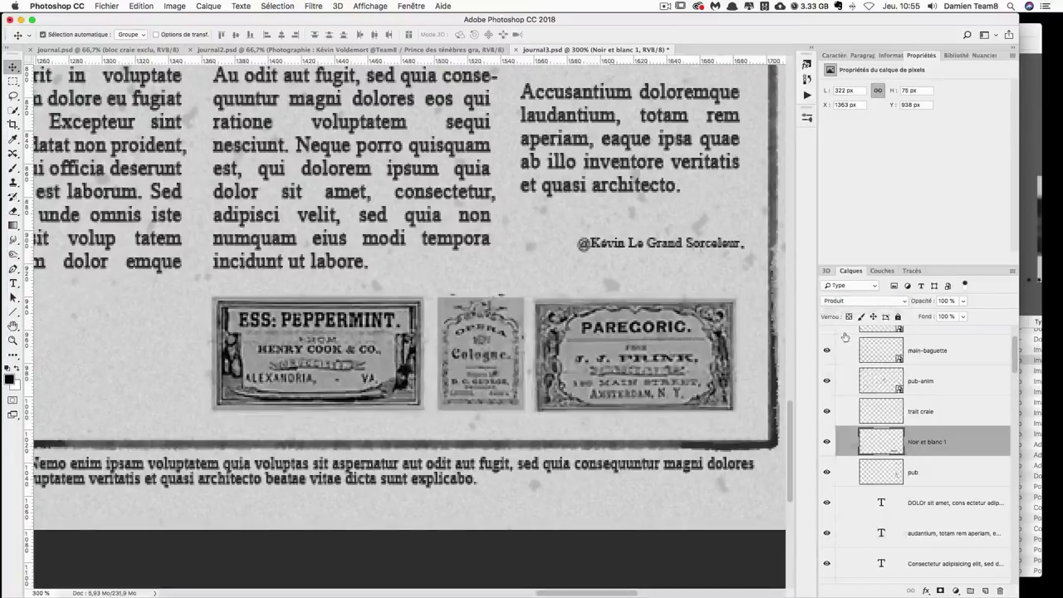
key(super+l)
drag(546, 215, 890, 63)
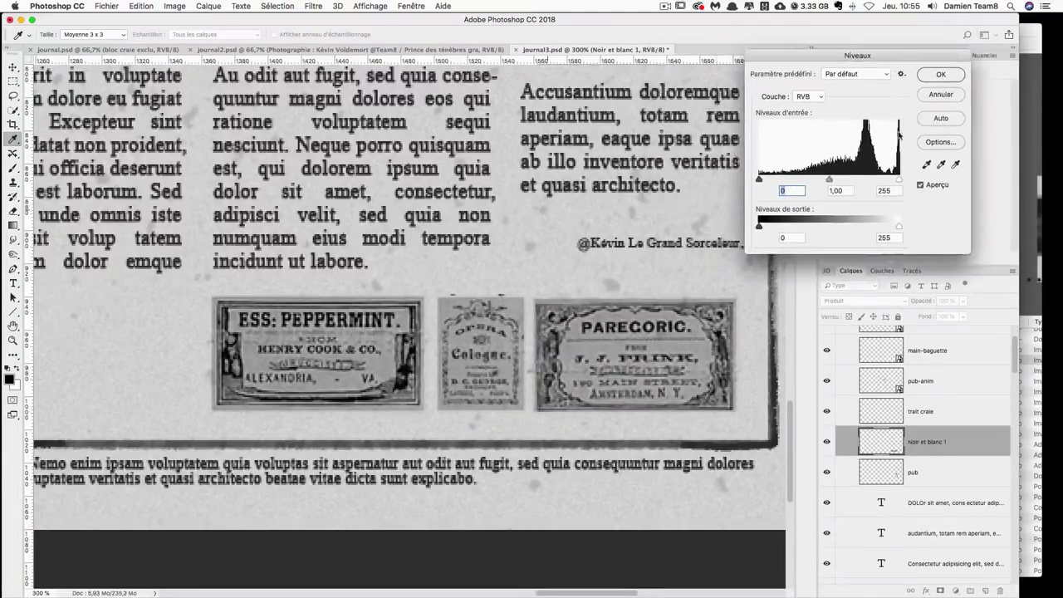
drag(900, 180, 823, 180)
click(881, 181)
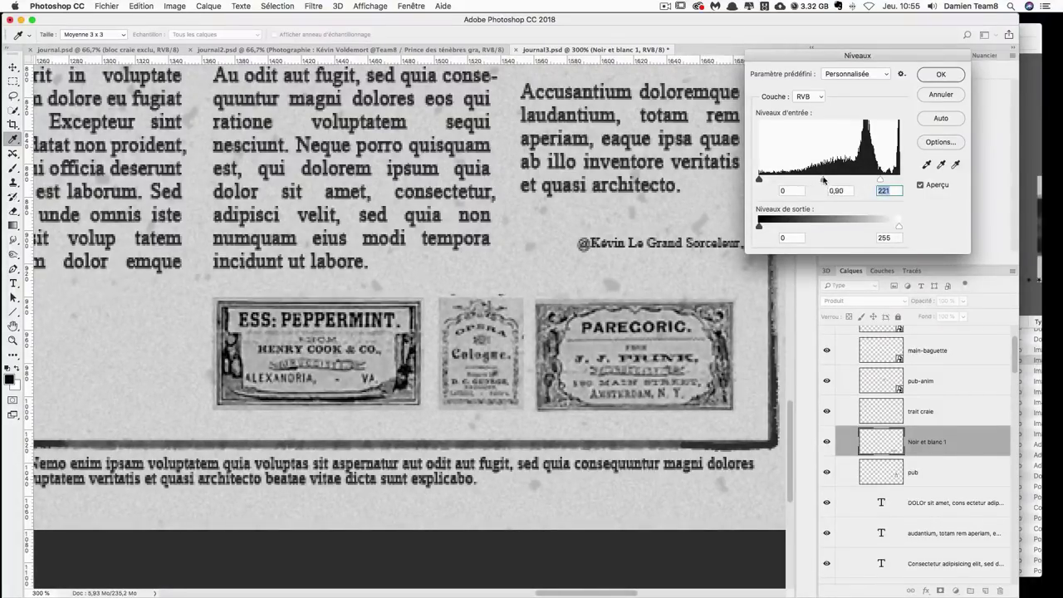
key(Return)
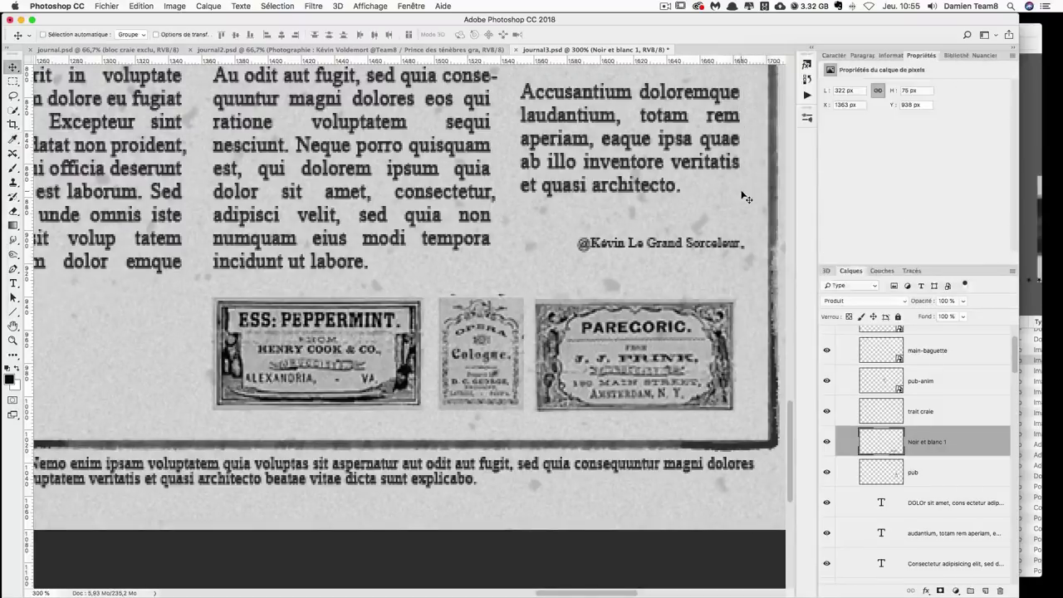
- Draw a rectangular marquee to measure the gap between the text and the labels
right_click(472, 320)
key(Escape)
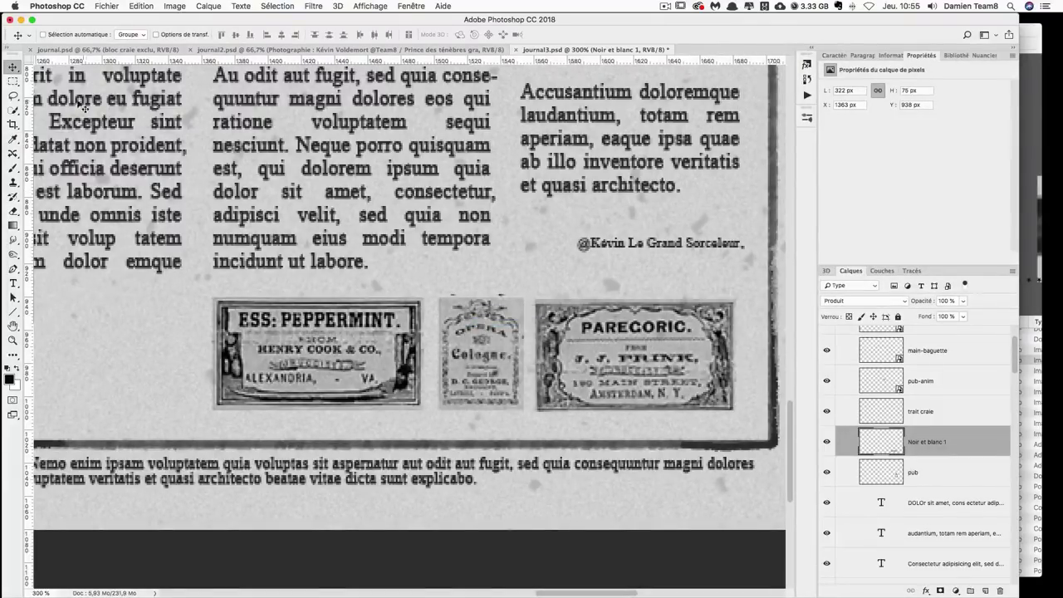
key(m)
drag(270, 176, 490, 257)
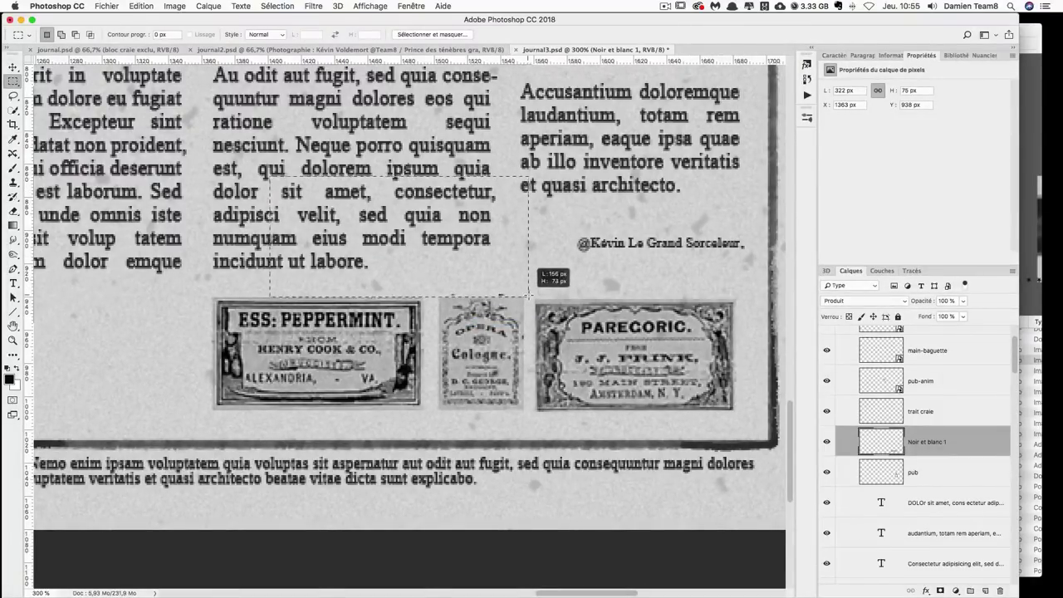
- Deselect, zoom out to 100%, and recentre the view on the whole newspaper spread
click(583, 277)
key(super+minus)
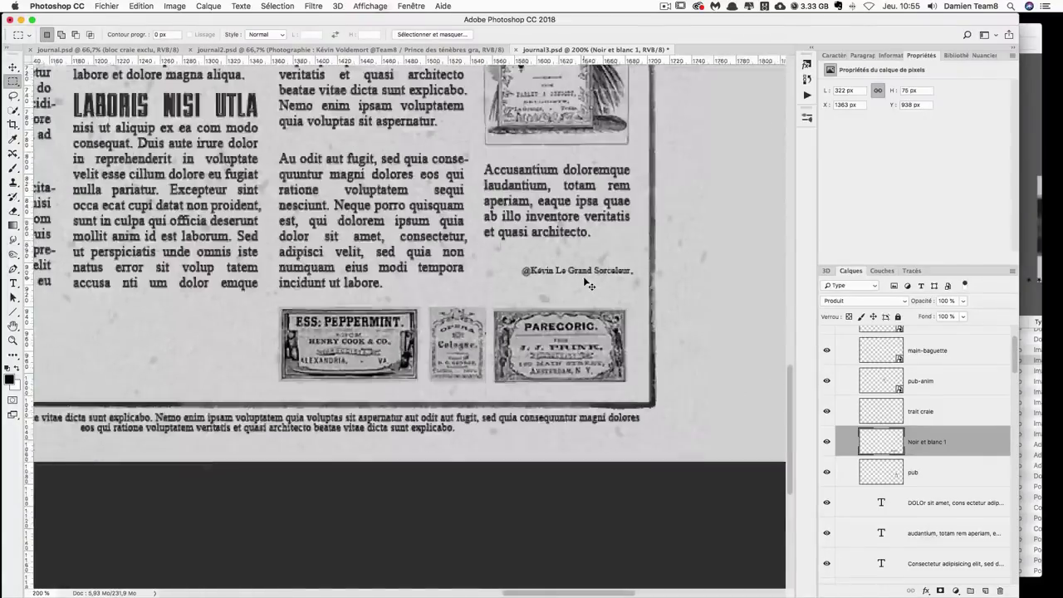
key(super+minus)
drag(444, 258, 480, 312)
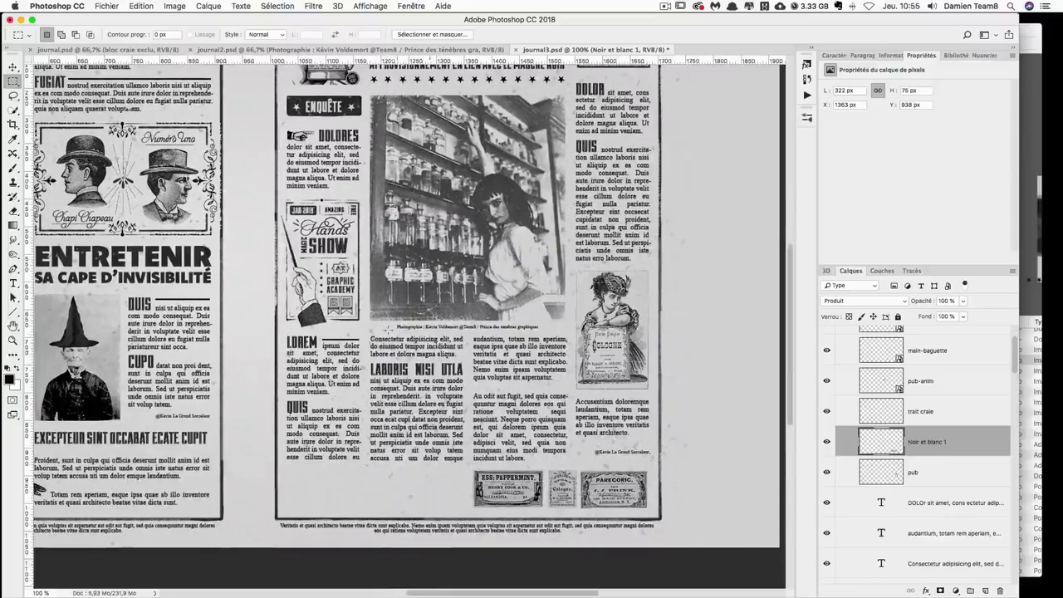
key(v)
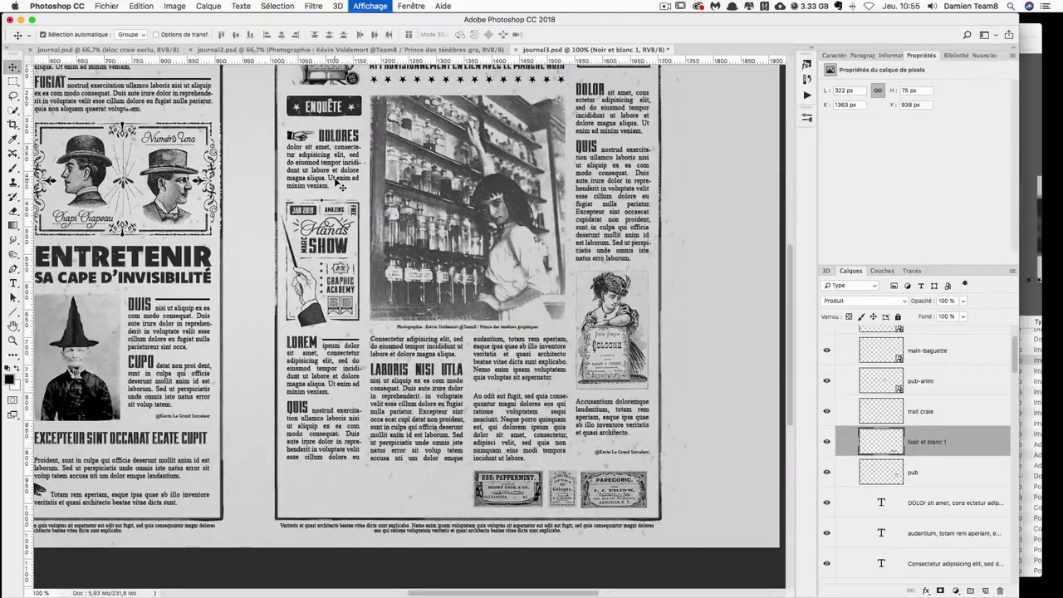
drag(341, 186, 540, 240)
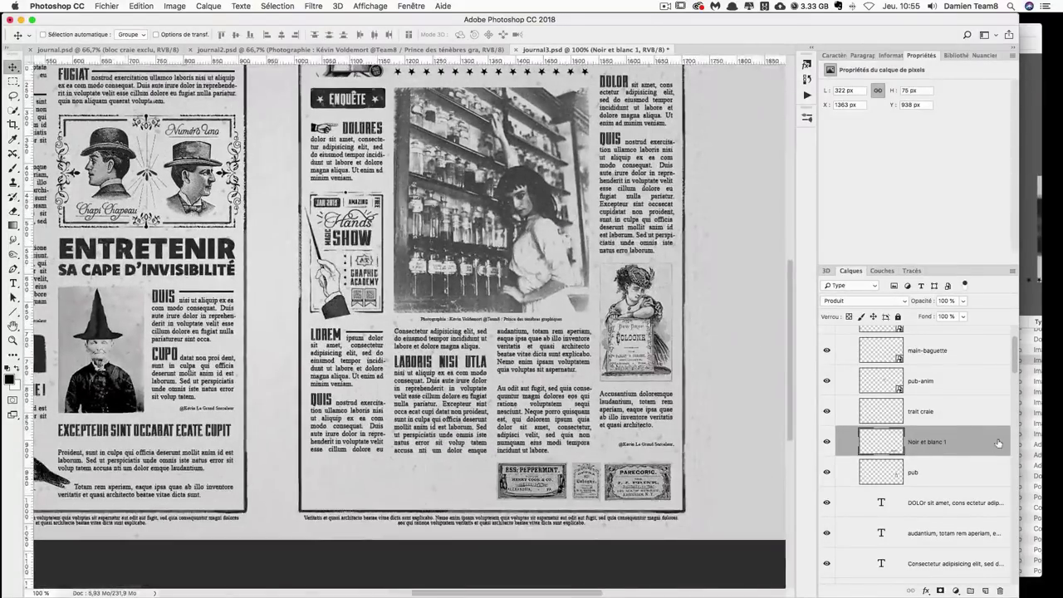
- Lighten the label strip's midtones to 1,37 with Levels
key(ctrl+l)
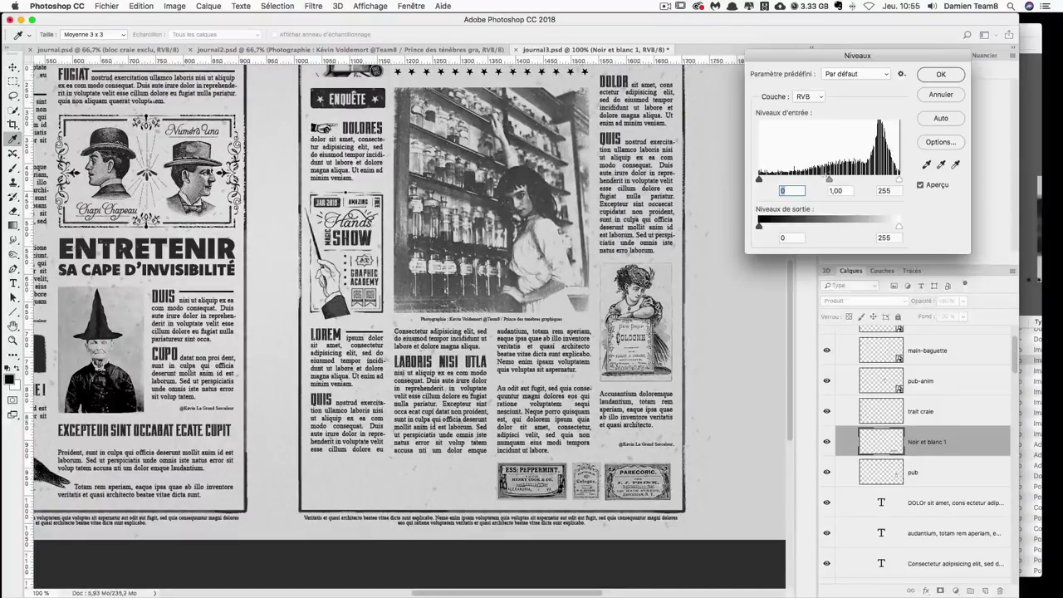
drag(821, 183, 822, 183)
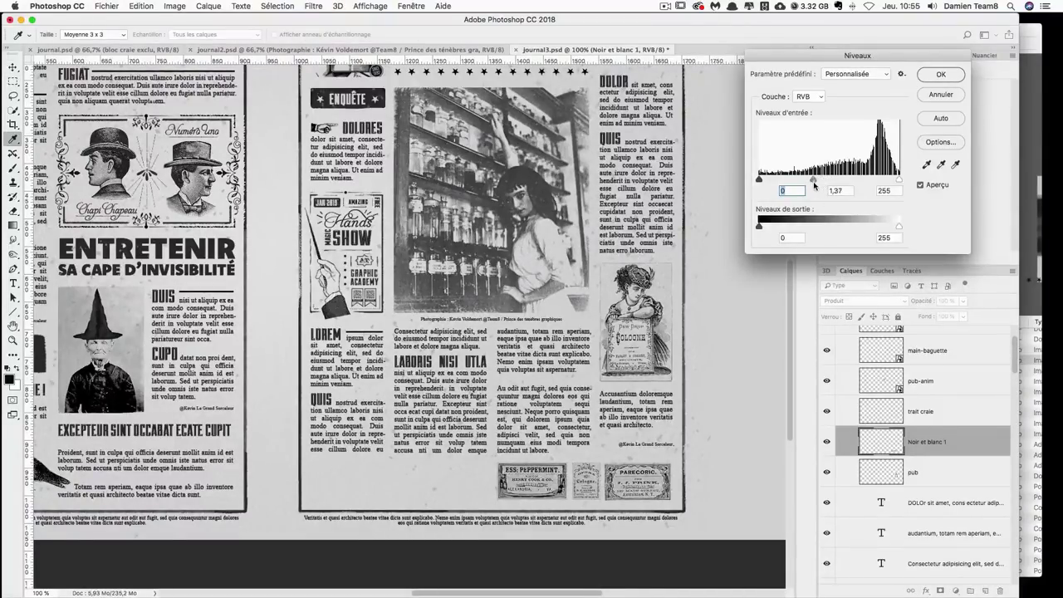
key(Return)
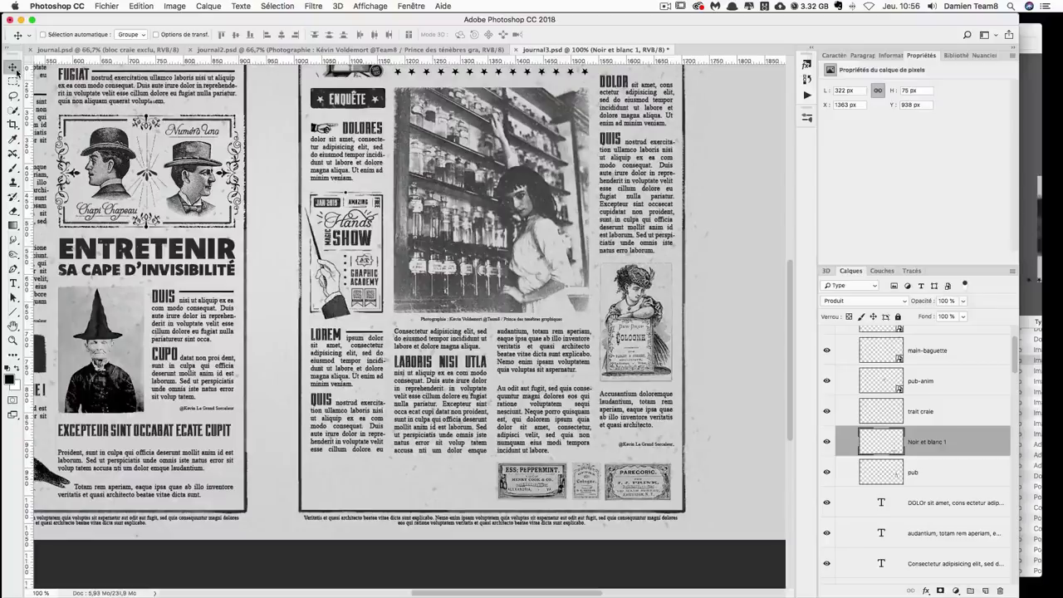
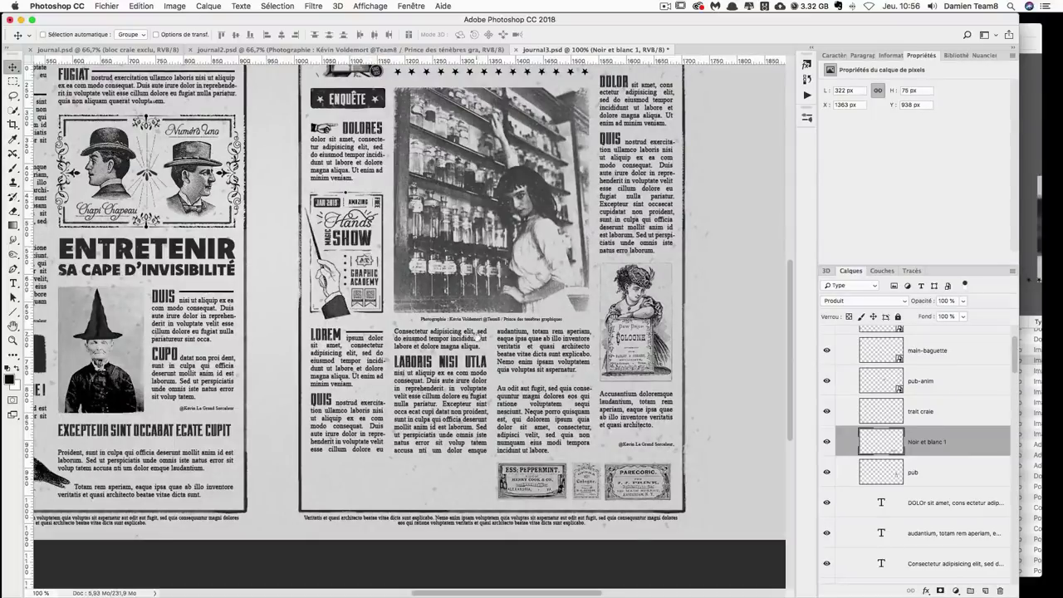
- Alt-drag a copy of the main-doigt hand layer to the middle column's bottom, below the Quis paragraph
scroll(407, 324, up, 3)
scroll(407, 324, left, 2)
right_click(353, 177)
click(365, 167)
mouse_move(354, 177)
mouse_down()
mouse_move(399, 205)
mouse_move(386, 521)
mouse_move(397, 526)
mouse_up()
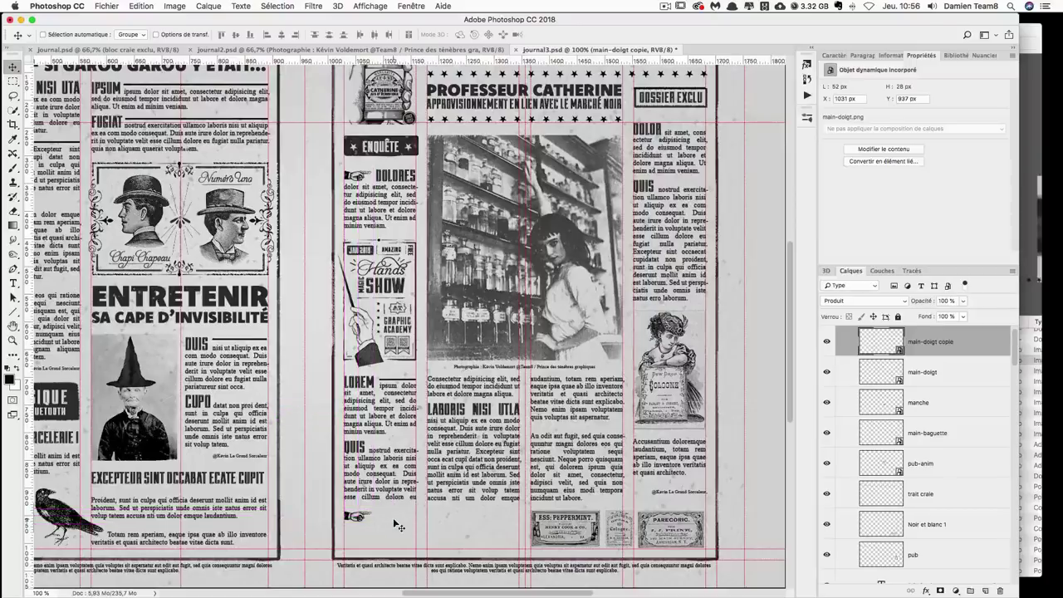
- Load the DOLORES heading's Duke 30 px font settings into the Type tool
click(14, 283)
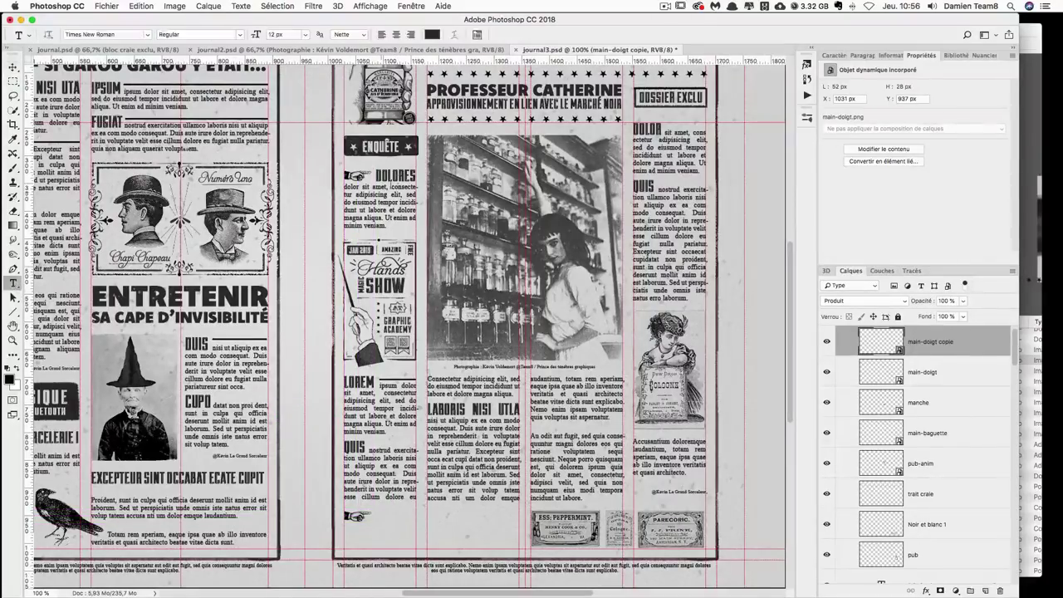
click(401, 176)
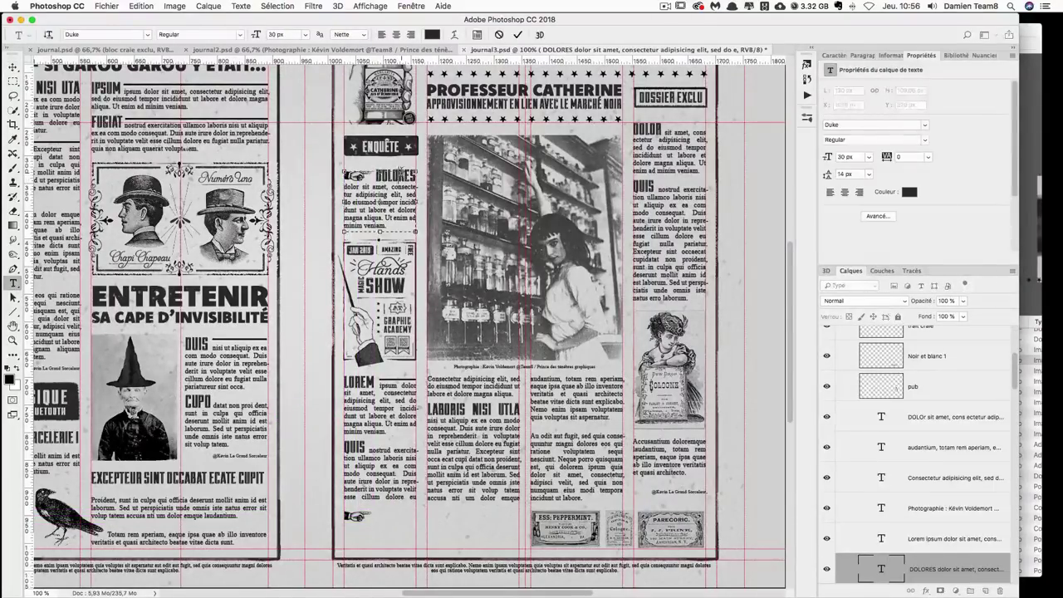
double_click(399, 175)
key(Escape)
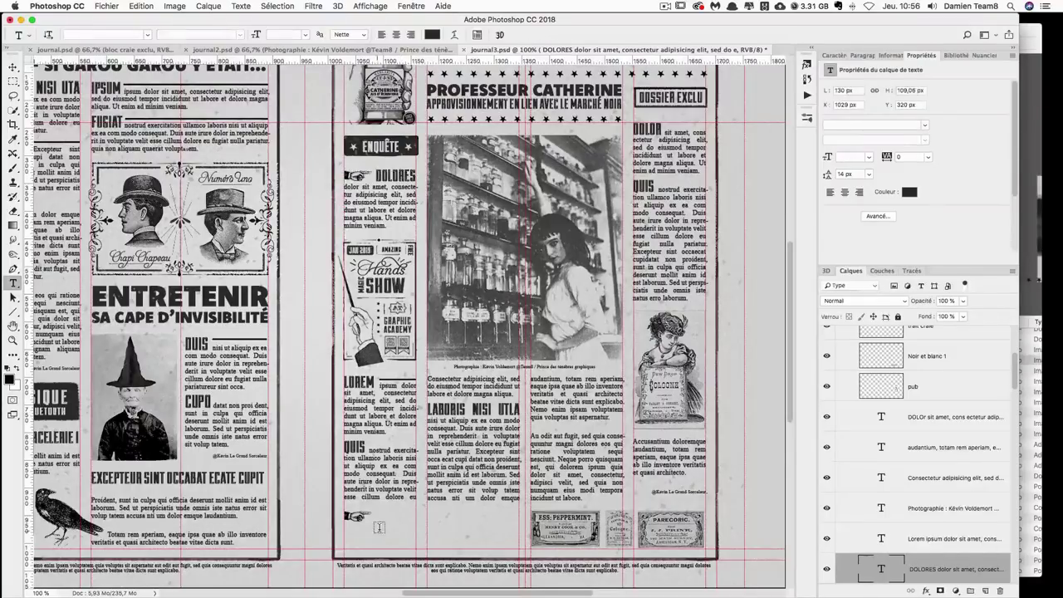
- Type the headline 'COMMENT RECONNAITRE UN MOLDU' beside the hand and move it into place
click(379, 515)
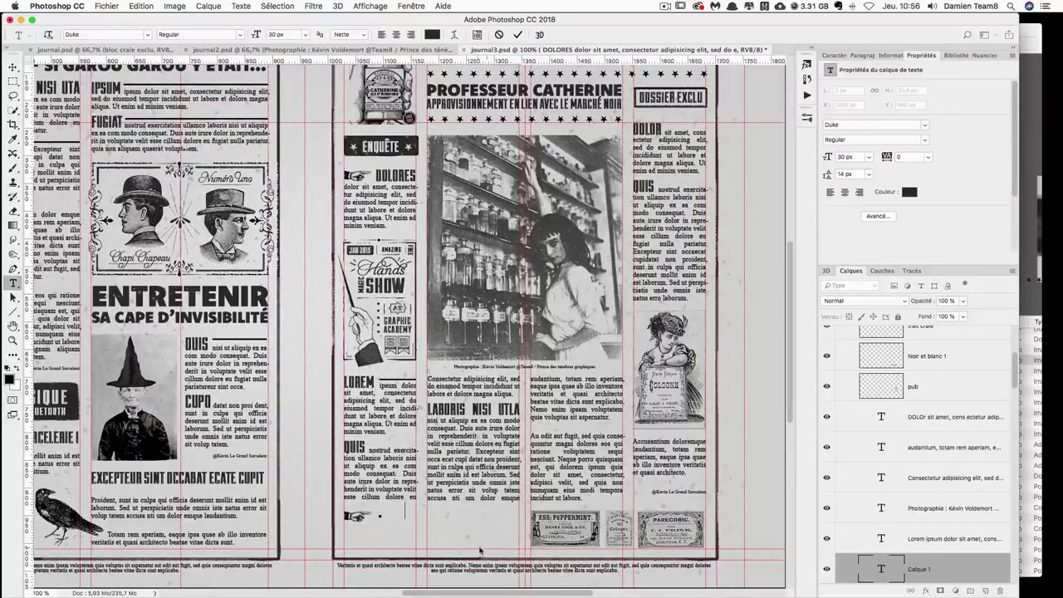
text(DOLORES)
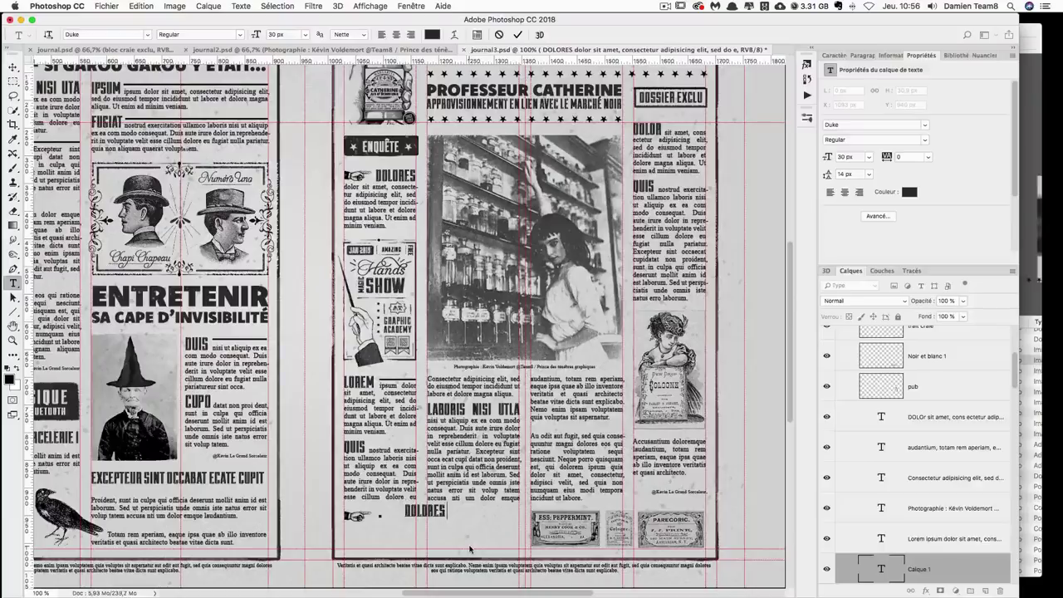
key(super+a)
key(BackSpace)
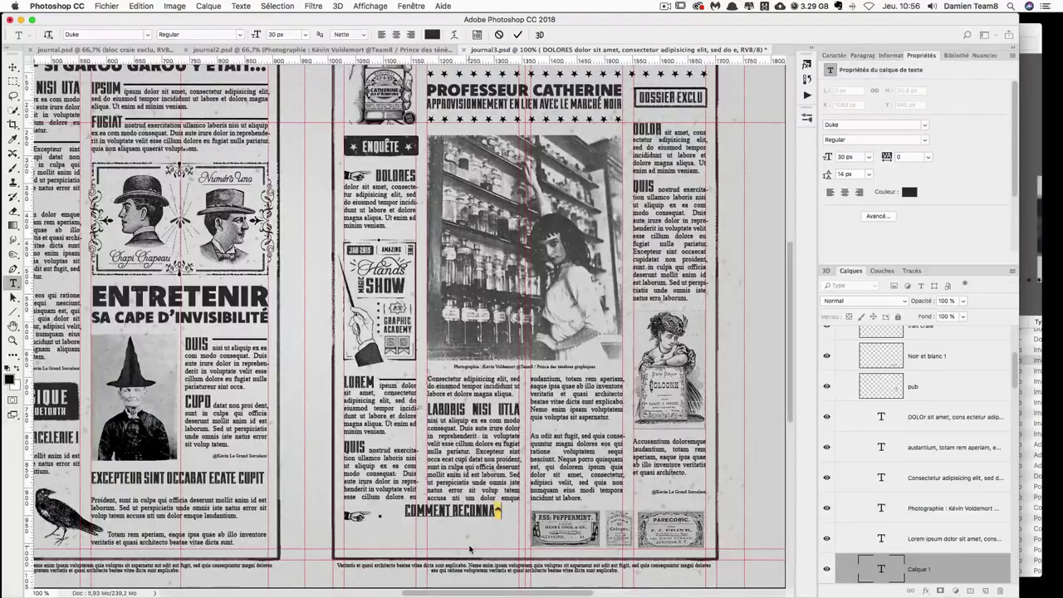
text(ITRE UN MOLDU)
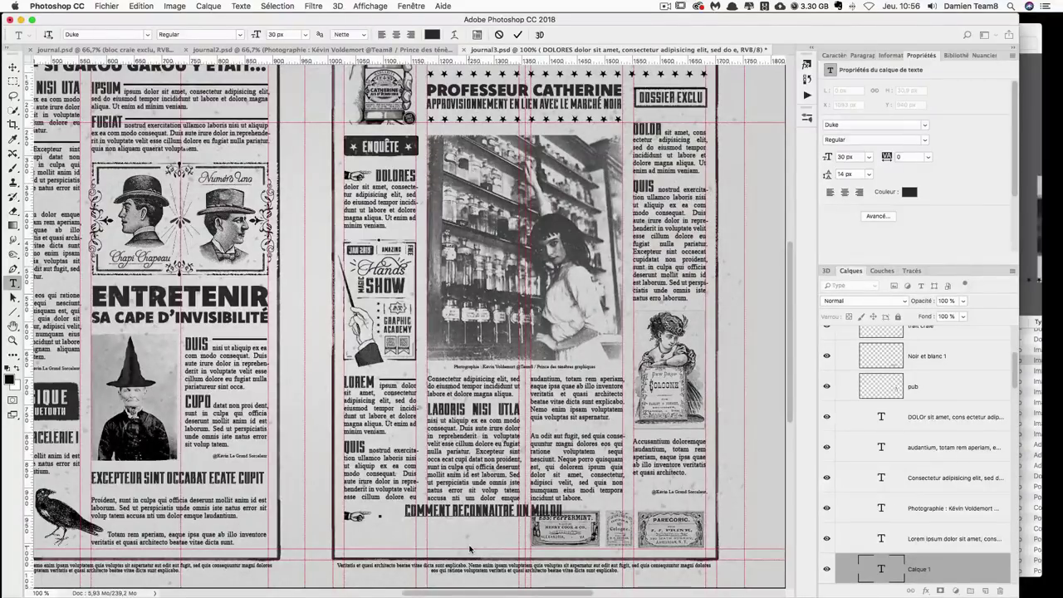
click(13, 66)
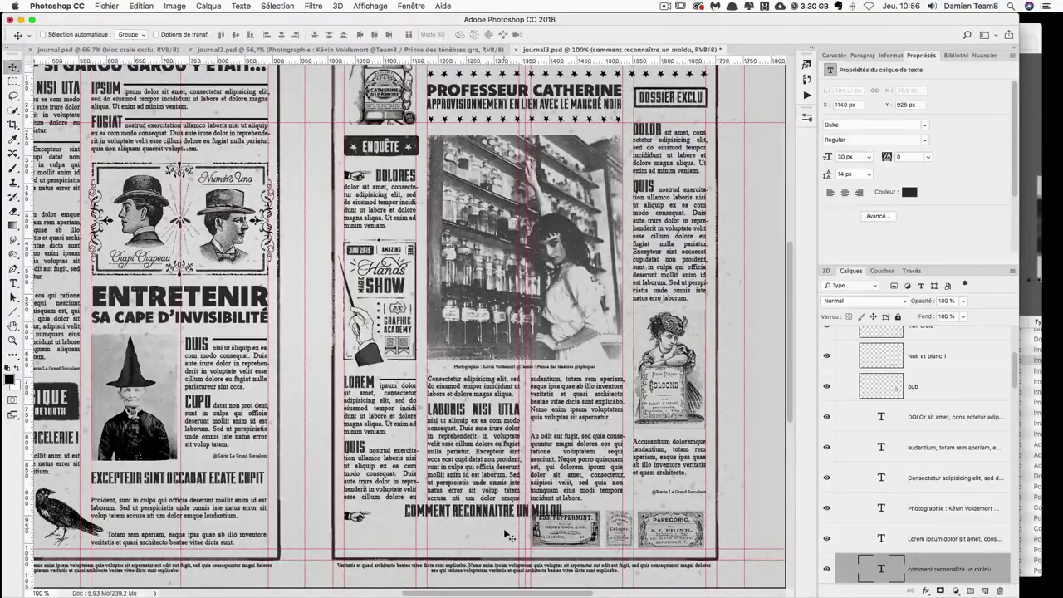
drag(496, 527, 451, 536)
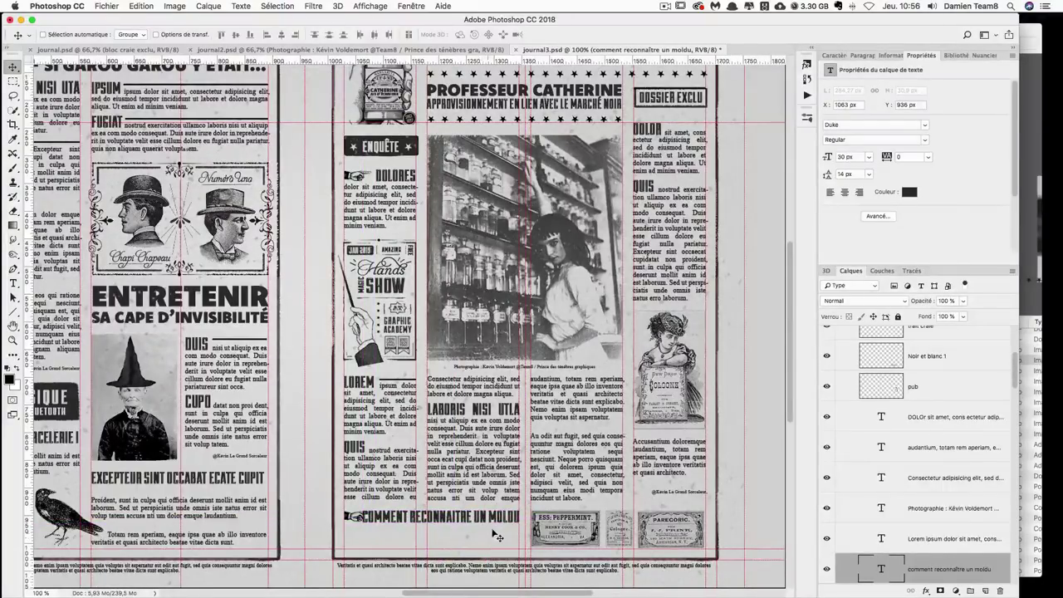
key(ctrl+plus)
key(ctrl+plus)
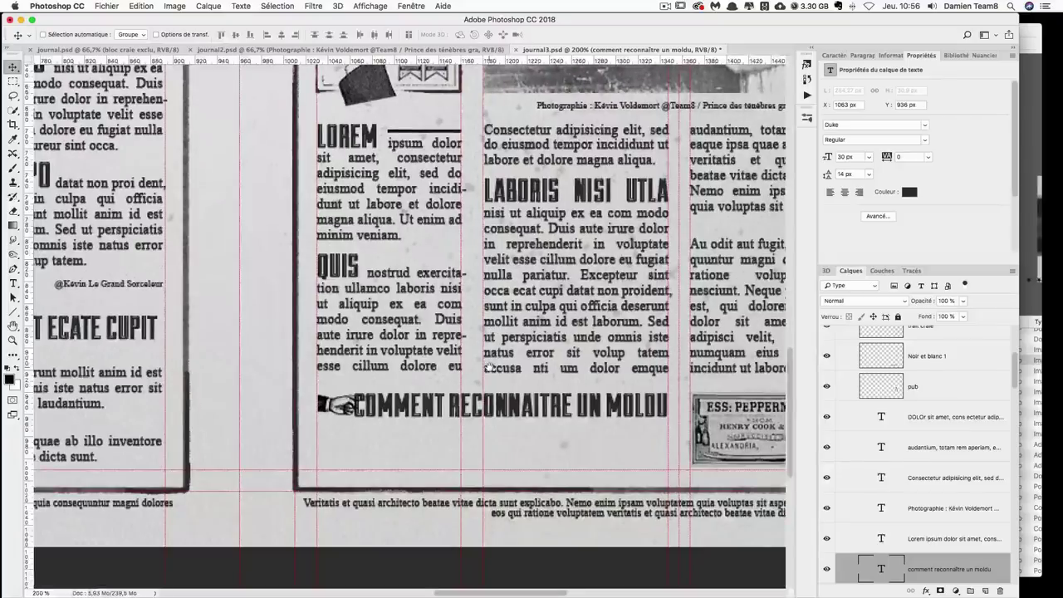
- Shrink the headline to 25 px in the Character panel and shift it right
click(835, 55)
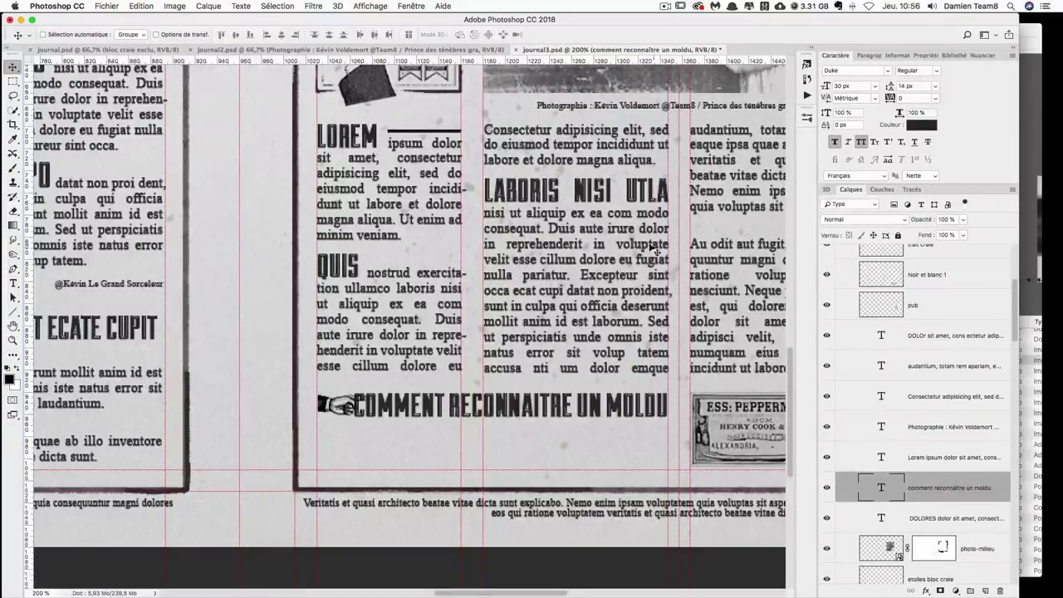
scroll(653, 251, up, 3)
scroll(653, 251, right, 3)
scroll(784, 87, down, 2)
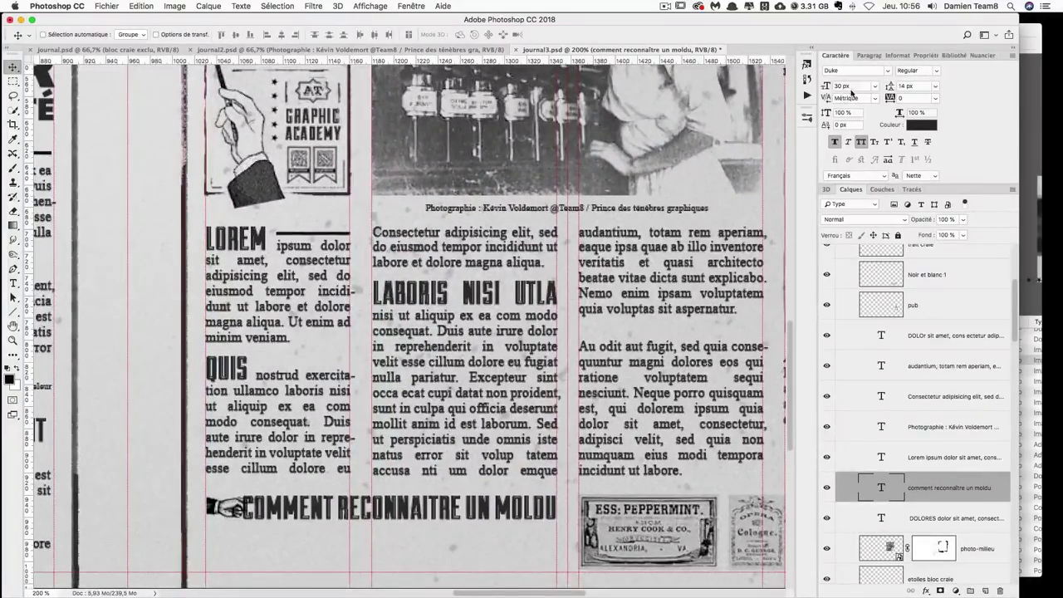
text(25)
key(Return)
drag(505, 505, 541, 505)
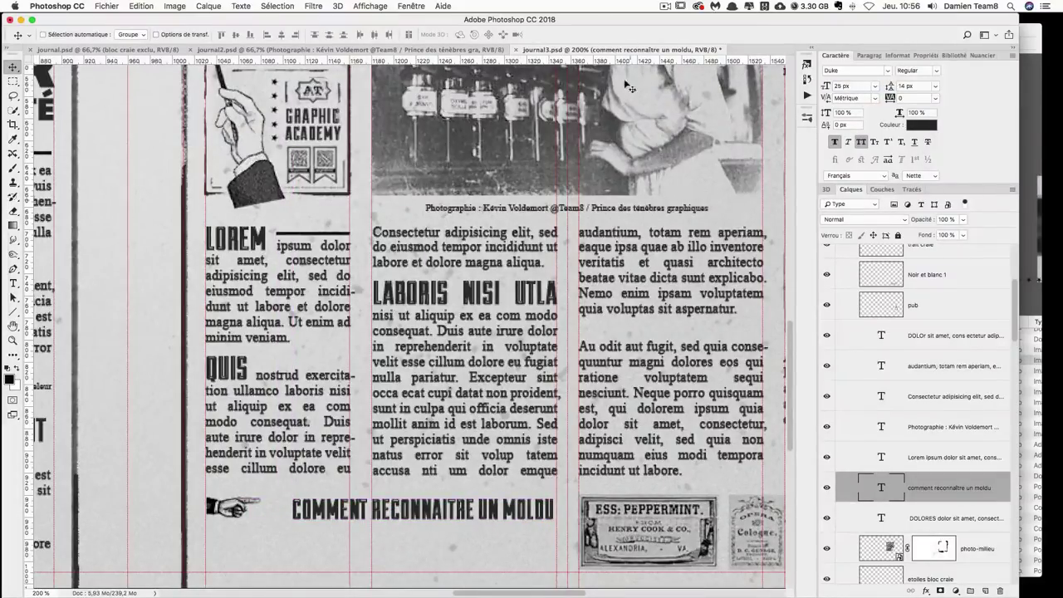
- Resize the headline to 28 px, then settle on 27 px, moving it toward the hand
click(863, 86)
text(8)
key(Return)
drag(479, 508, 452, 509)
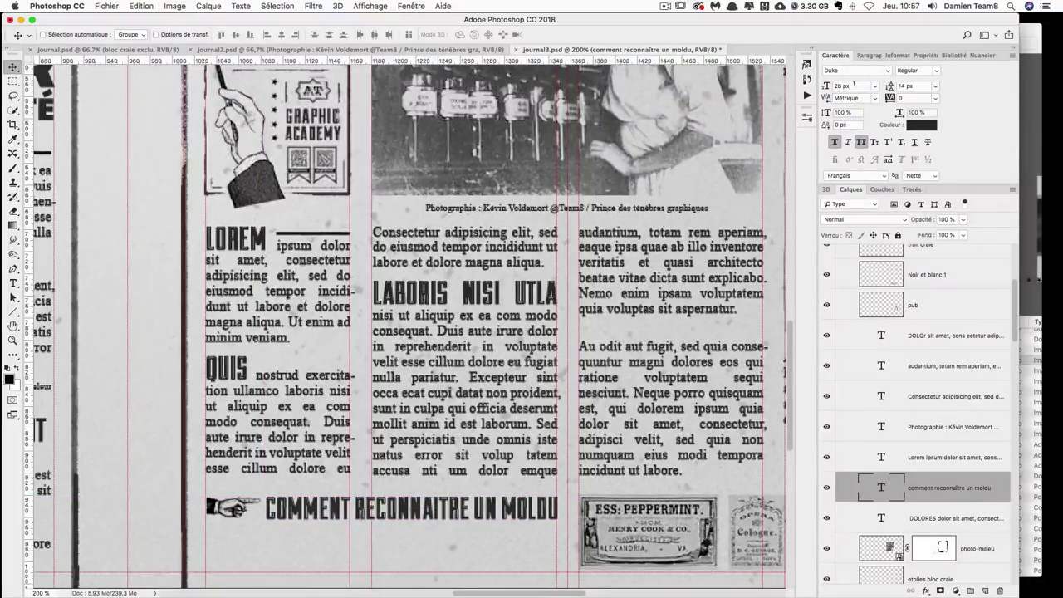
click(853, 84)
text(7)
key(Return)
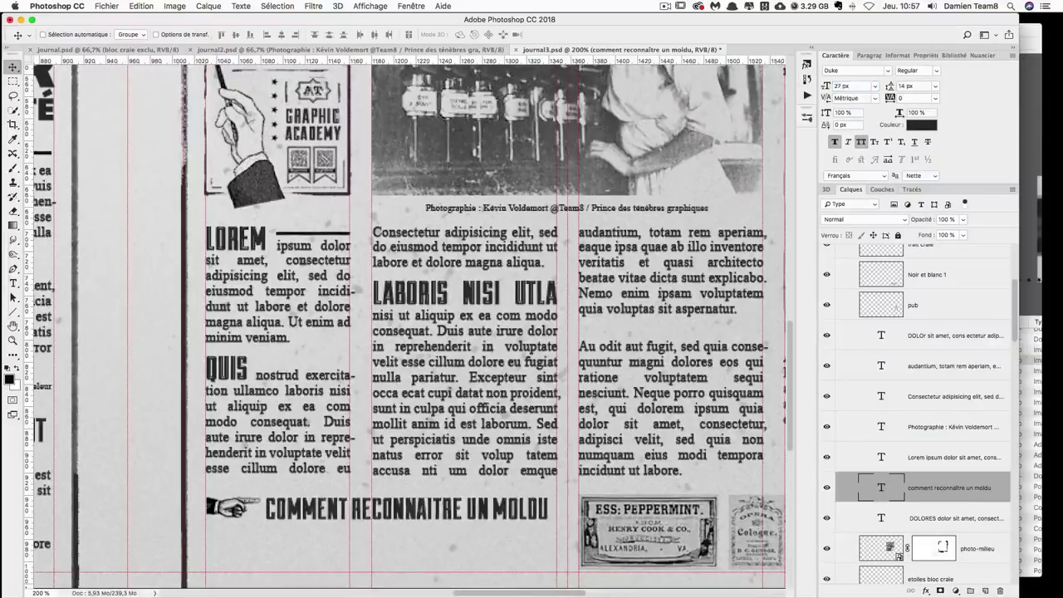
- Nudge the 27 px headline into alignment beside the pointing hand
drag(549, 498, 558, 498)
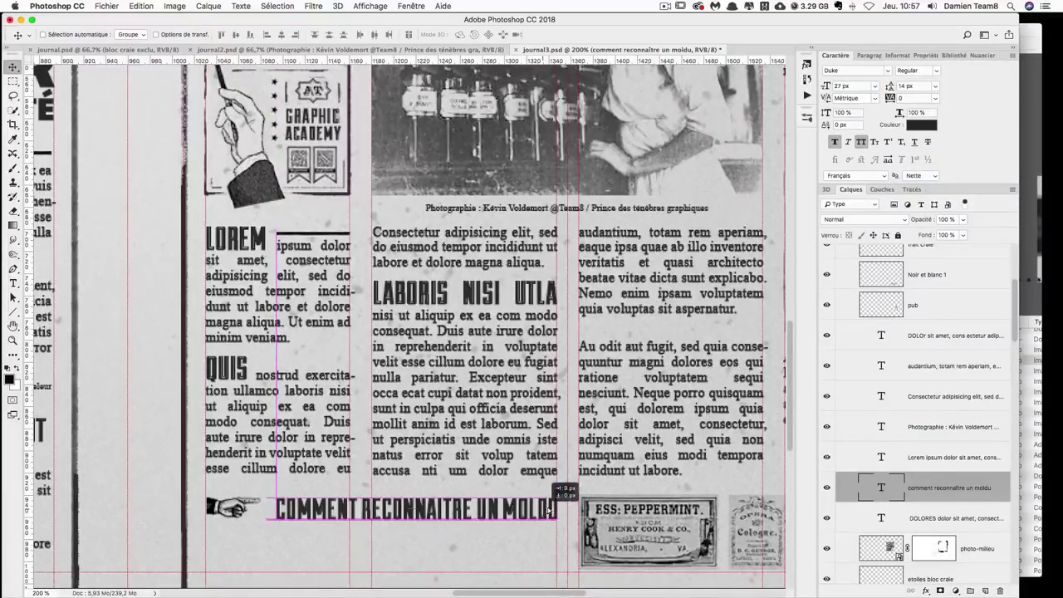
key(Left)
key(Up)
key(Left)
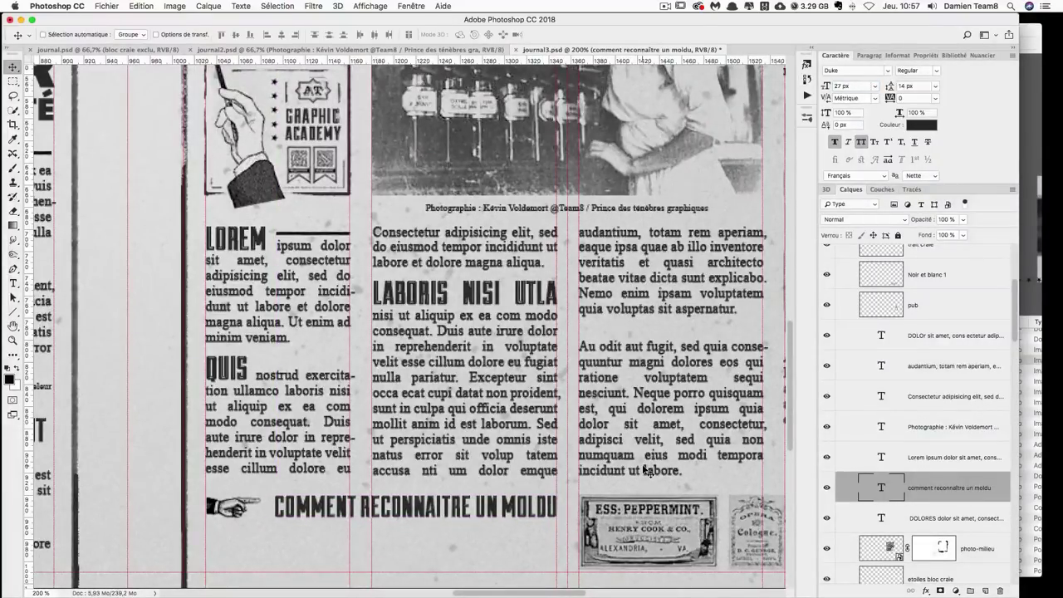
key(Right)
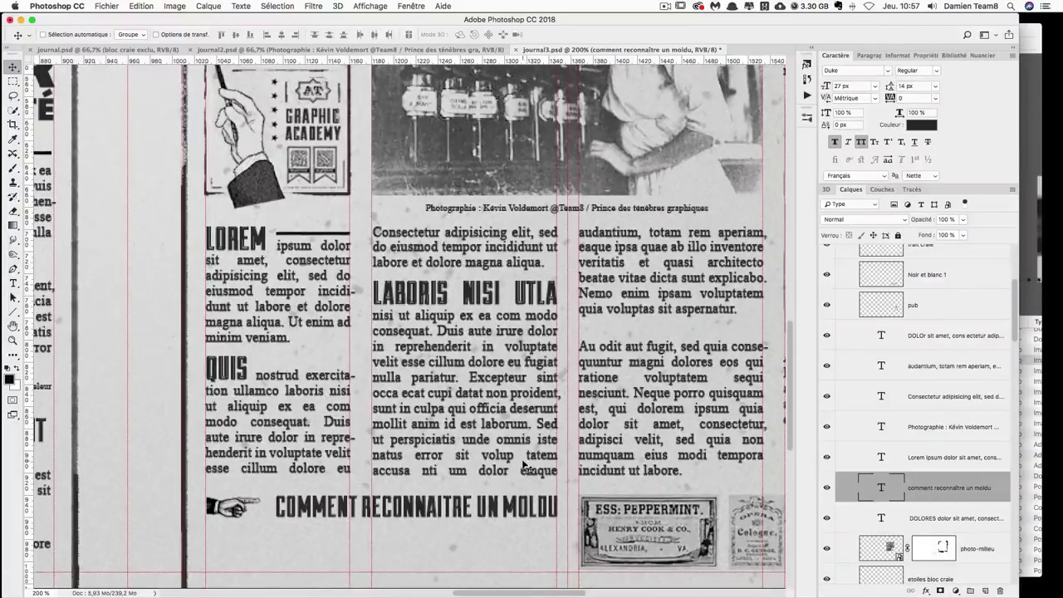
- Alt-drag a copy of the audantium paragraph layer below the new headline
scroll(495, 407, down, 3)
right_click(477, 226)
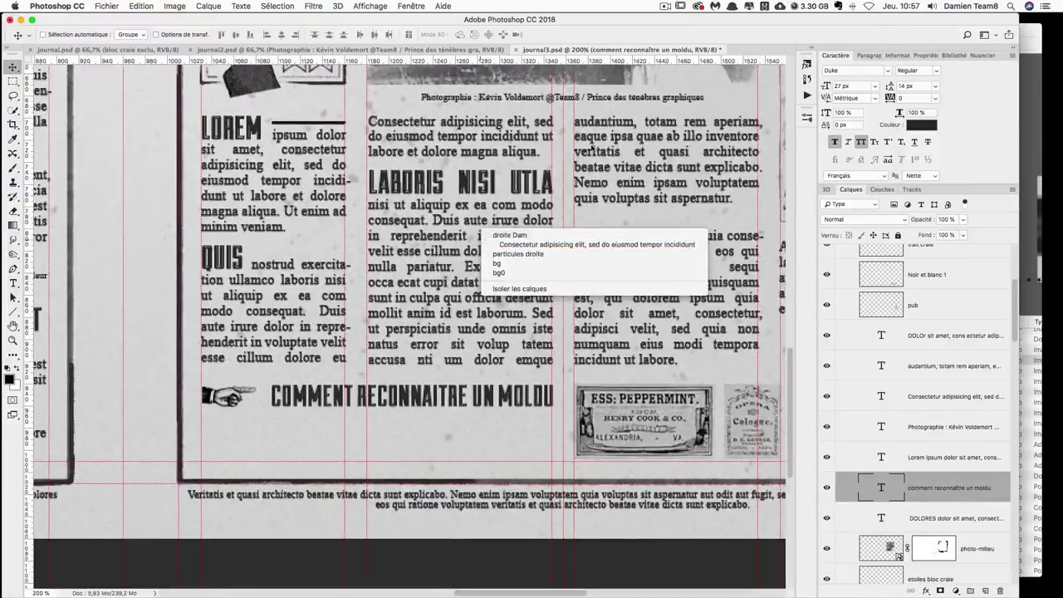
right_click(609, 137)
click(609, 148)
mouse_move(627, 133)
mouse_down()
mouse_move(282, 432)
mouse_move(271, 424)
mouse_up()
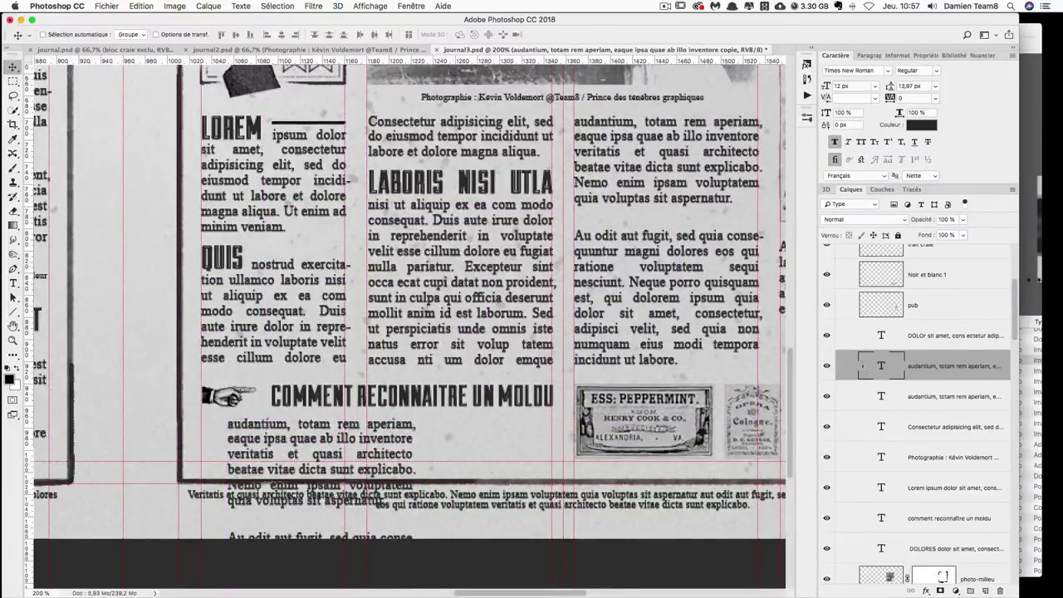
- Widen the copied paragraph's text frame and start trimming its last line
key(Return)
scroll(447, 517, down, 4)
drag(414, 562, 553, 320)
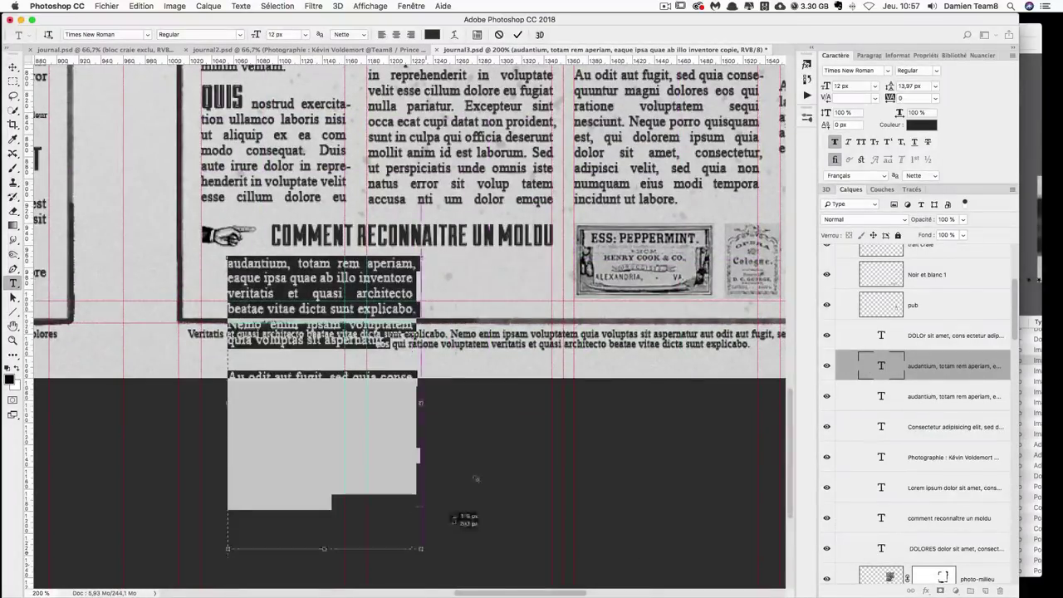
drag(225, 323, 202, 308)
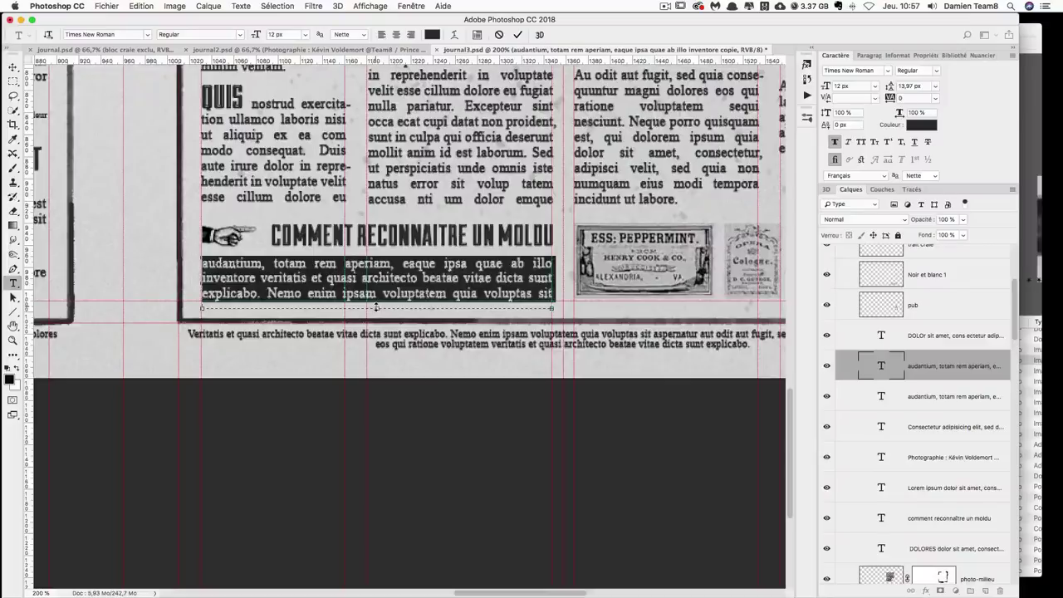
click(377, 308)
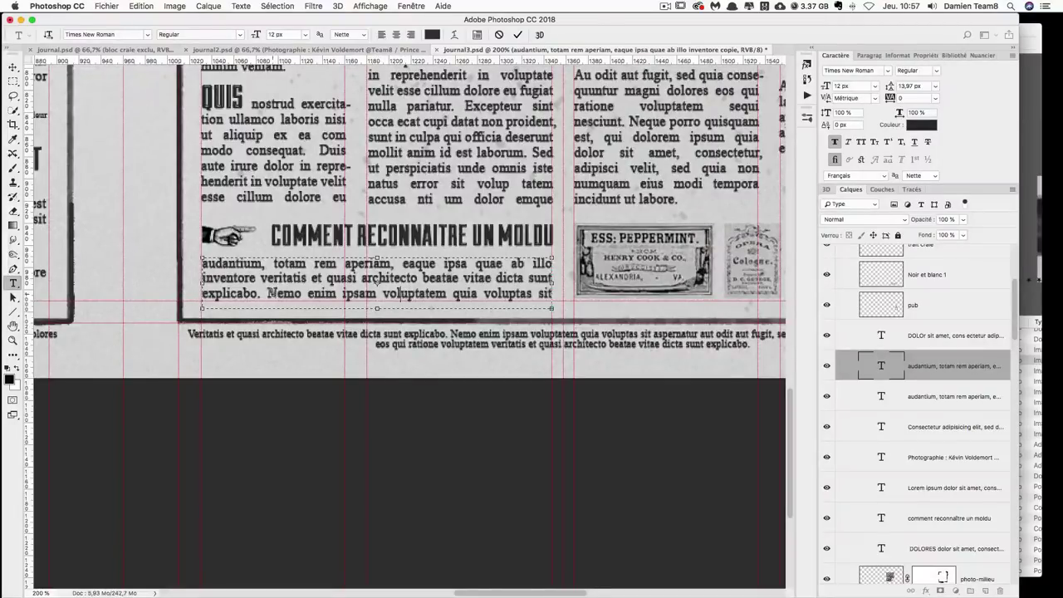
key(BackSpace)
key(BackSpace)
key(BackSpace)
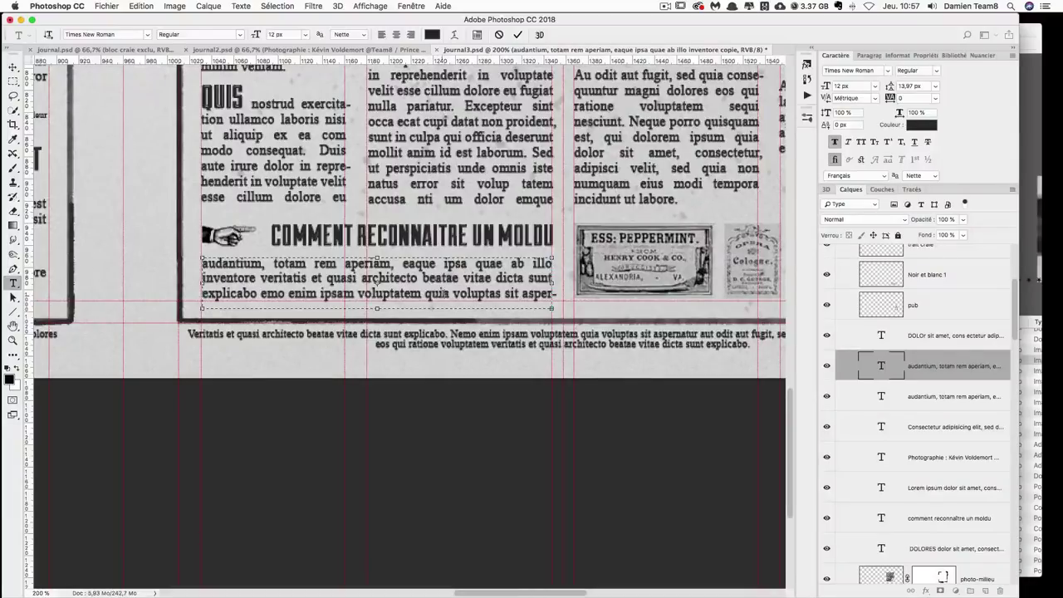
- Delete the words after 'voluptatem', capitalise 'Audantium', and commit the text
click(422, 295)
key(shift+End)
key(Delete)
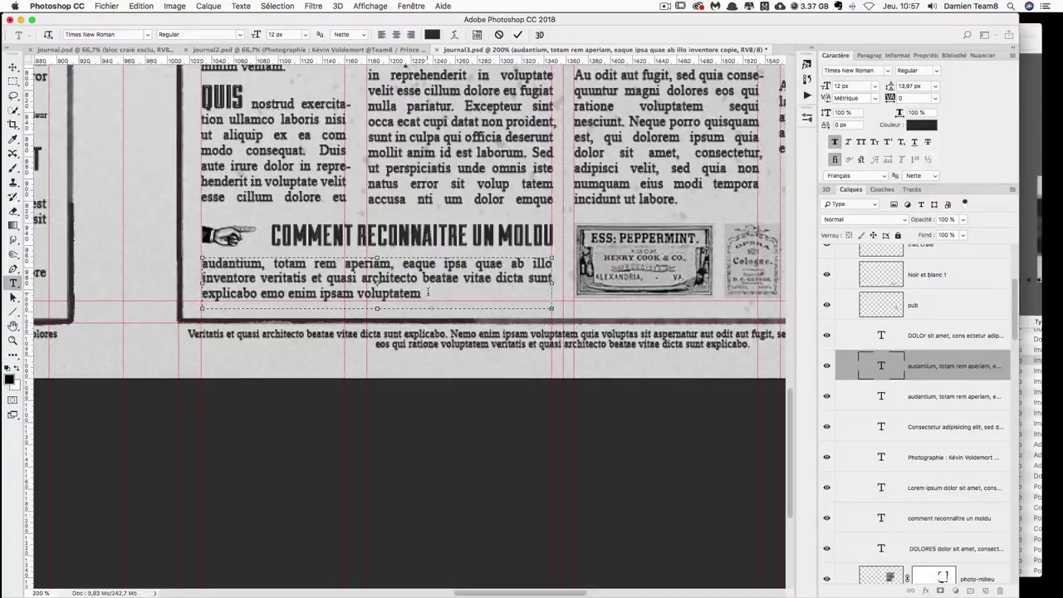
click(196, 265)
key(Delete)
text(A)
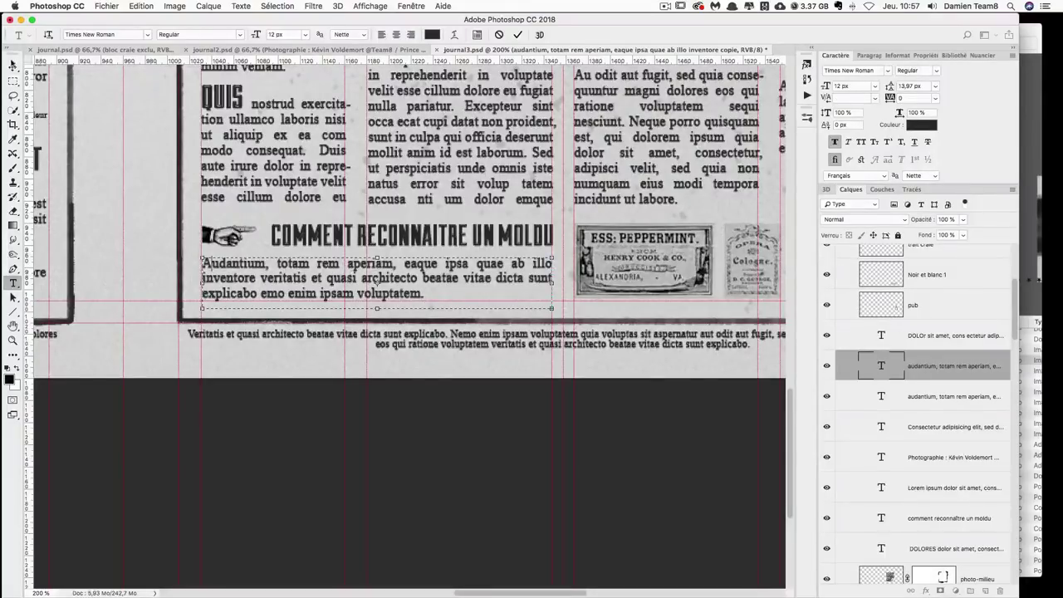
click(11, 67)
key(Down)
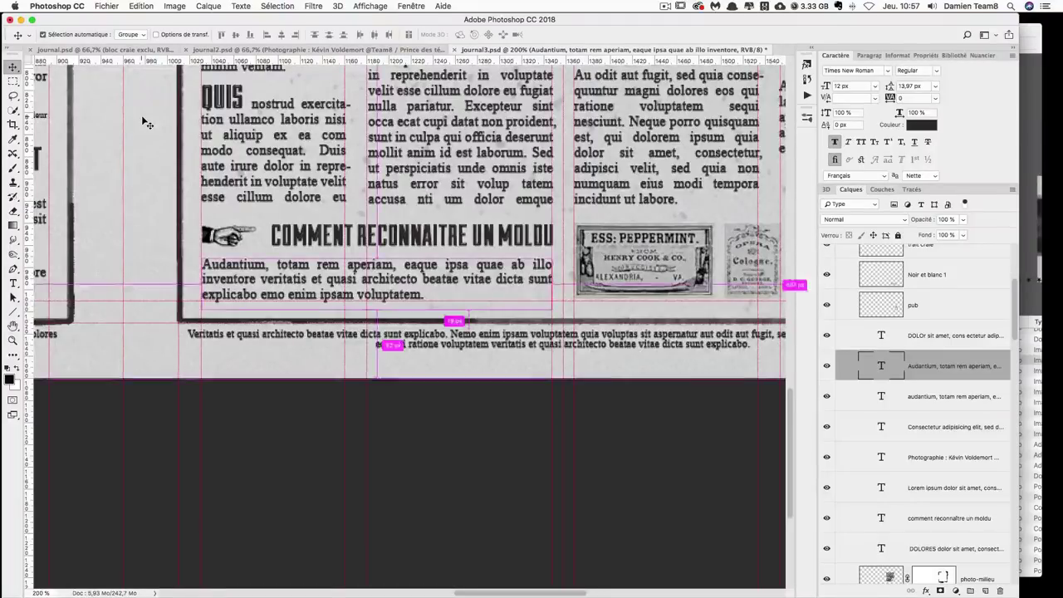
- Move the Audantium paragraph up toward the heading, checking the hand, heading and paragraph layers
key(super+h)
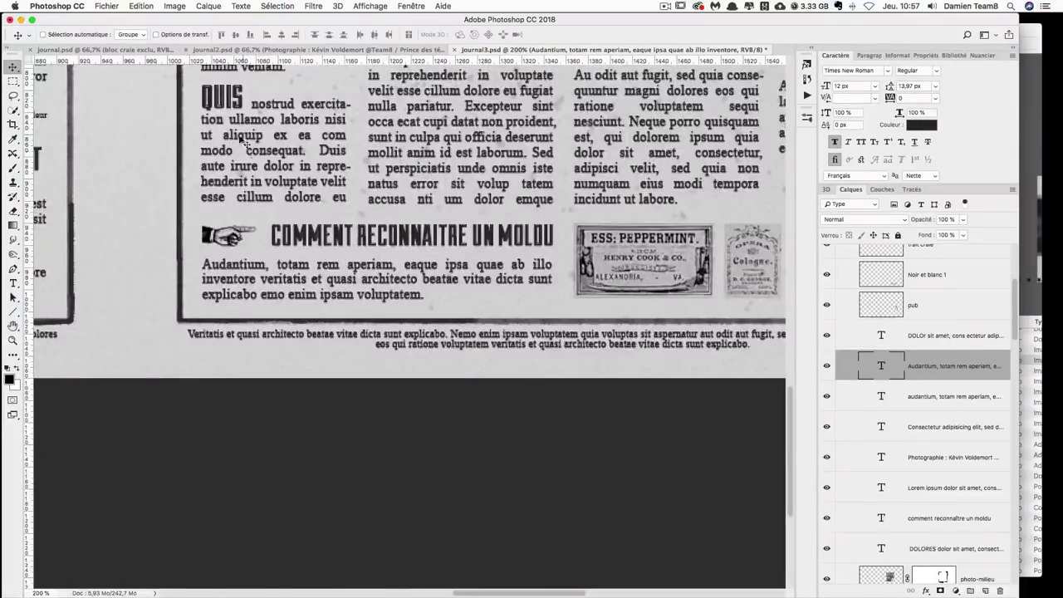
drag(374, 285, 375, 271)
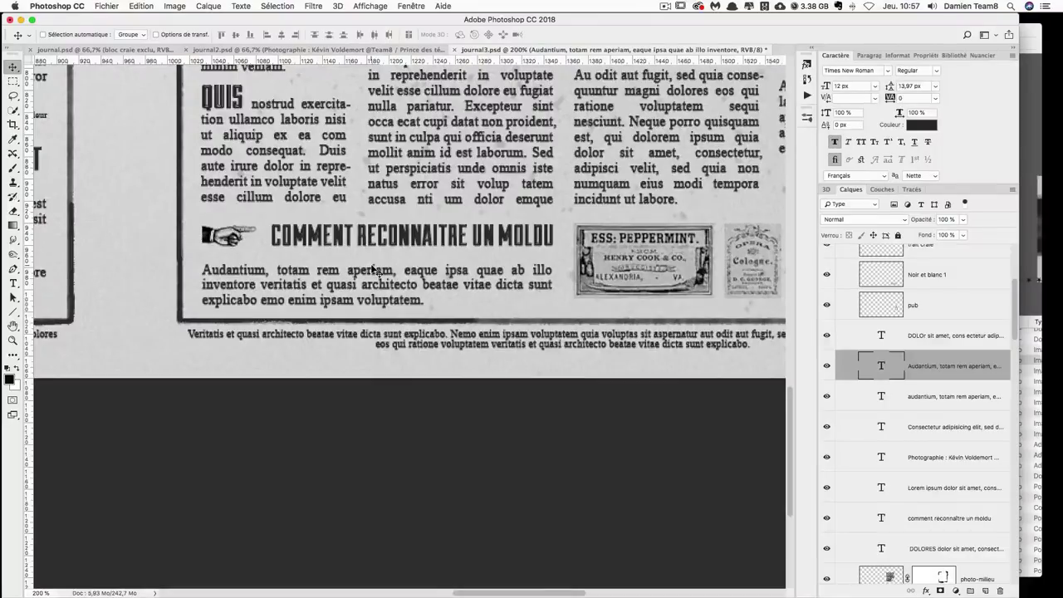
click(373, 270)
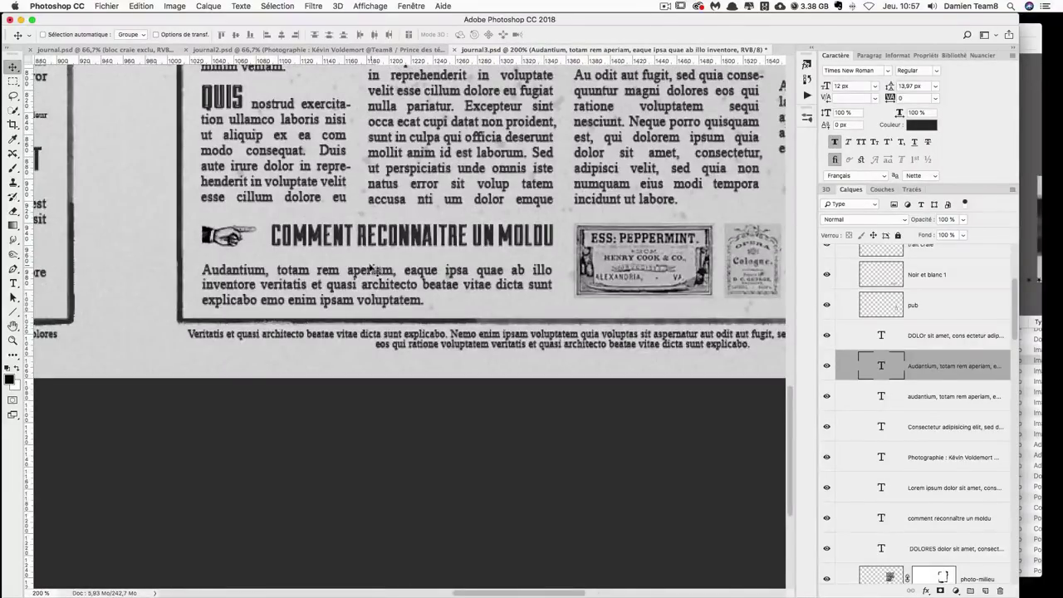
right_click(222, 231)
click(254, 237)
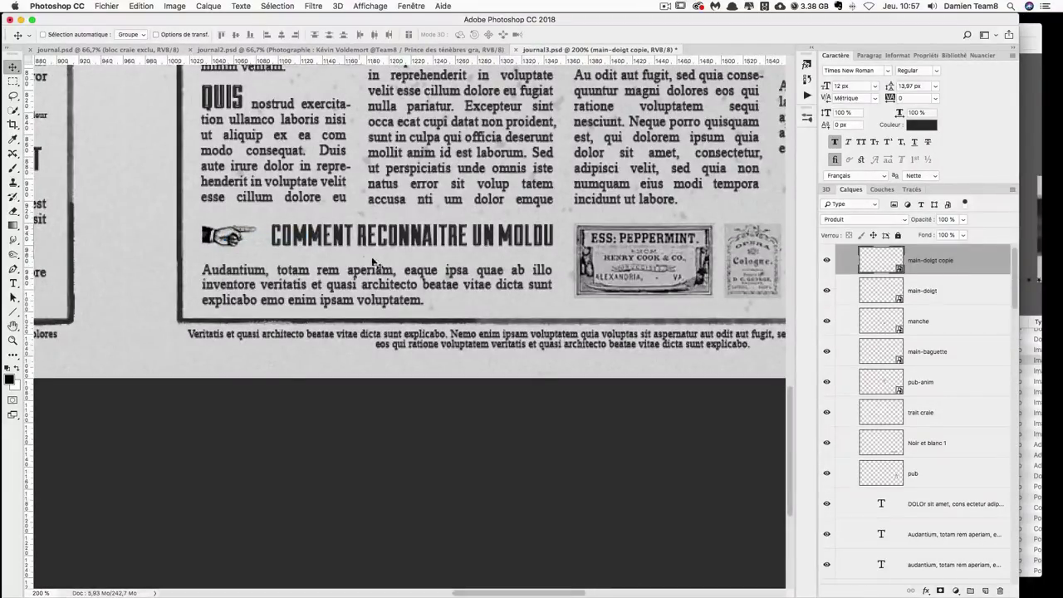
right_click(348, 239)
click(353, 241)
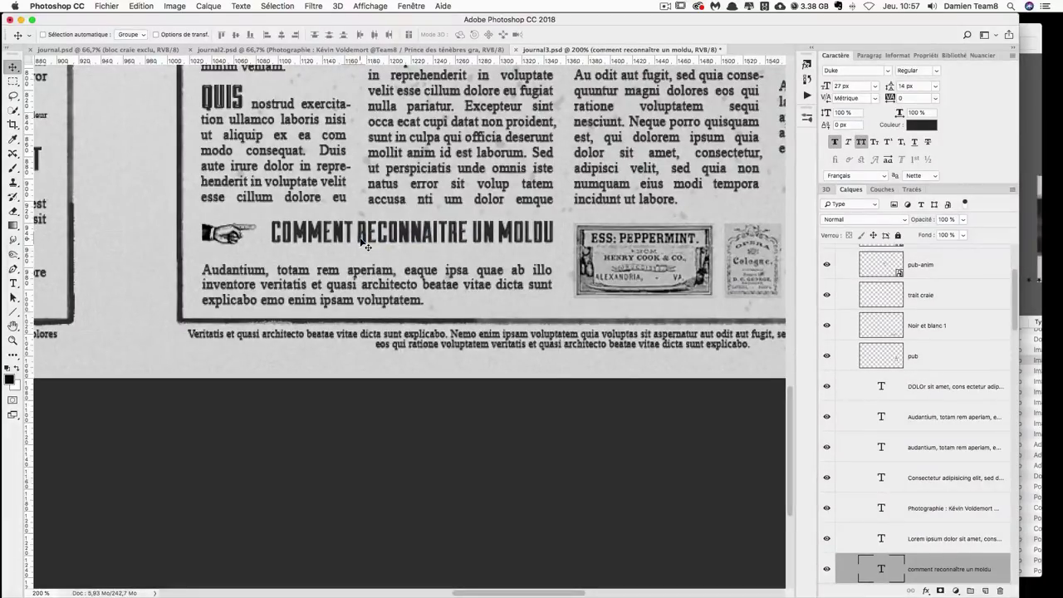
right_click(355, 281)
click(382, 281)
- Nudge the paragraph into final position with guides toggled, then zoom out to 100%
key(Up)
key(Up)
key(Up)
key(super+semicolon)
key(Down)
key(Up)
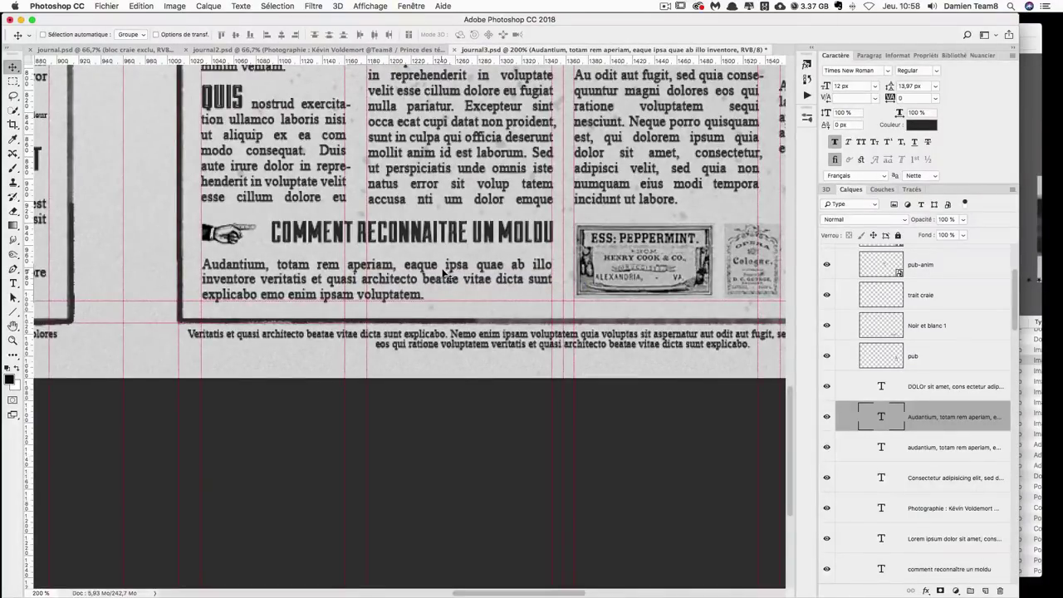
key(super+semicolon)
key(super+minus)
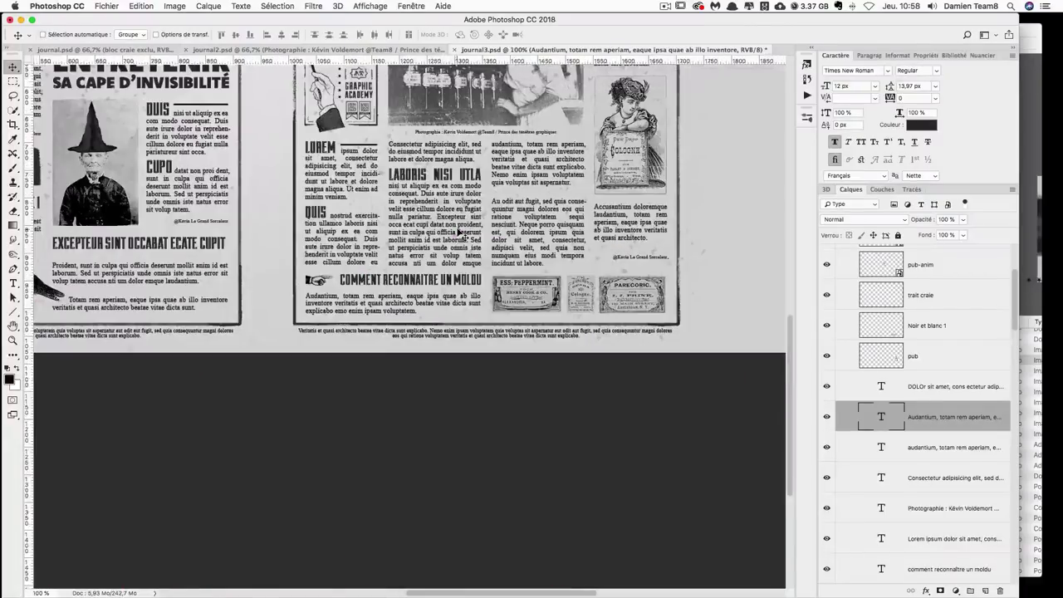
- Select the central pharmacy photo's photo-milieu layer
right_click(408, 272)
click(466, 287)
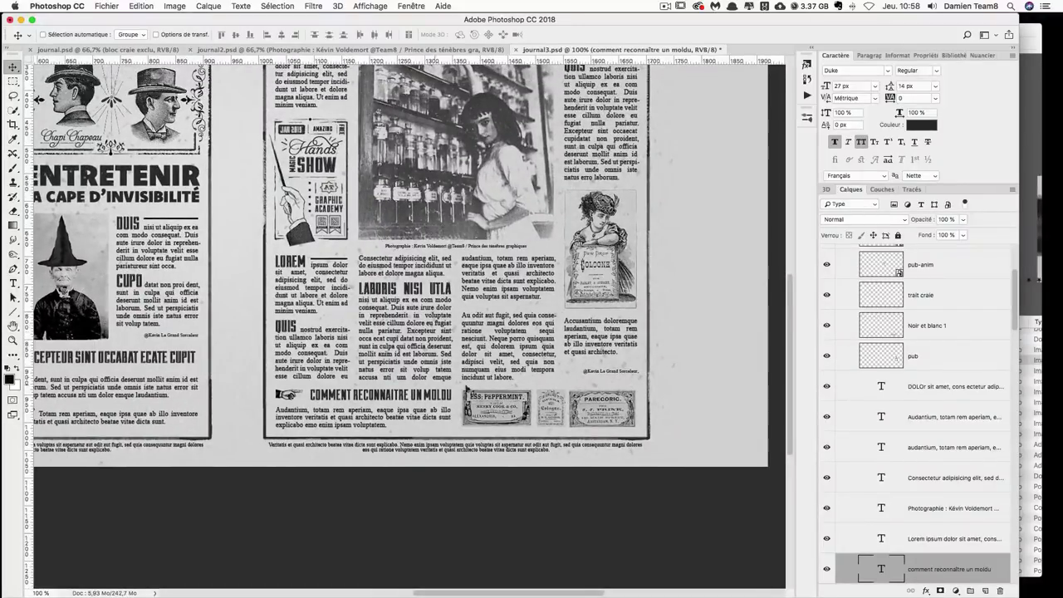
scroll(539, 337, up, 2)
scroll(582, 399, left, 3)
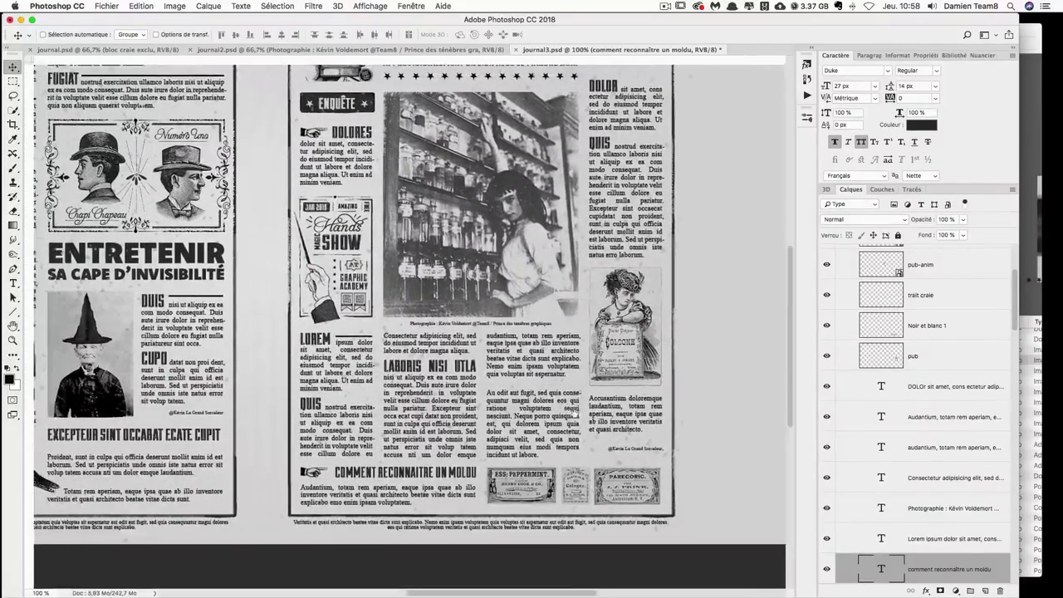
scroll(614, 440, up, 3)
scroll(619, 446, up, 1)
scroll(619, 446, left, 1)
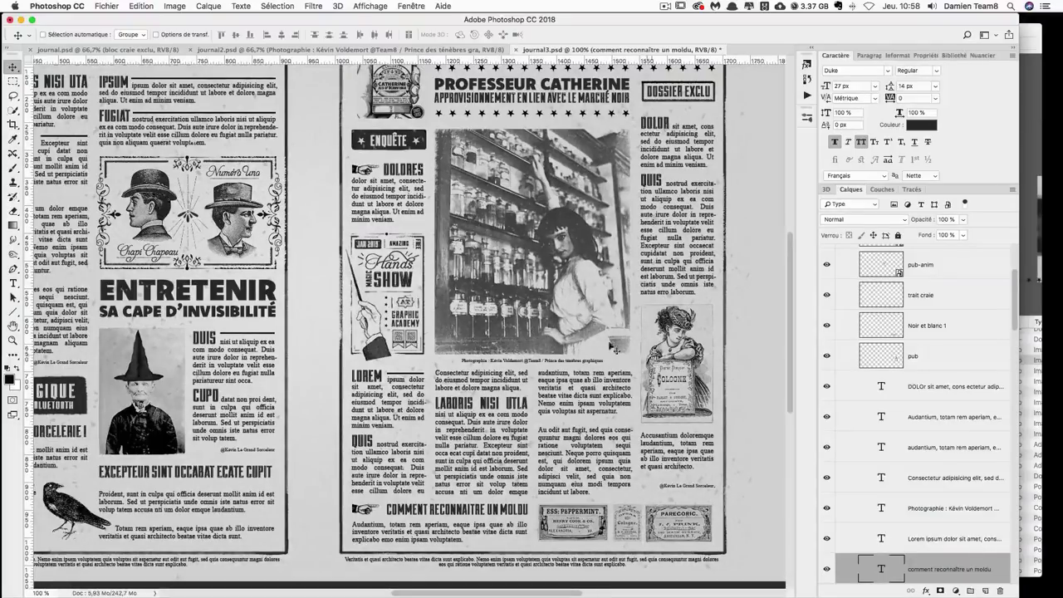
right_click(446, 264)
click(544, 277)
- Target the photo-milieu layer mask and try Kyle pencil and drawing-box brush presets
key(ctrl+plus)
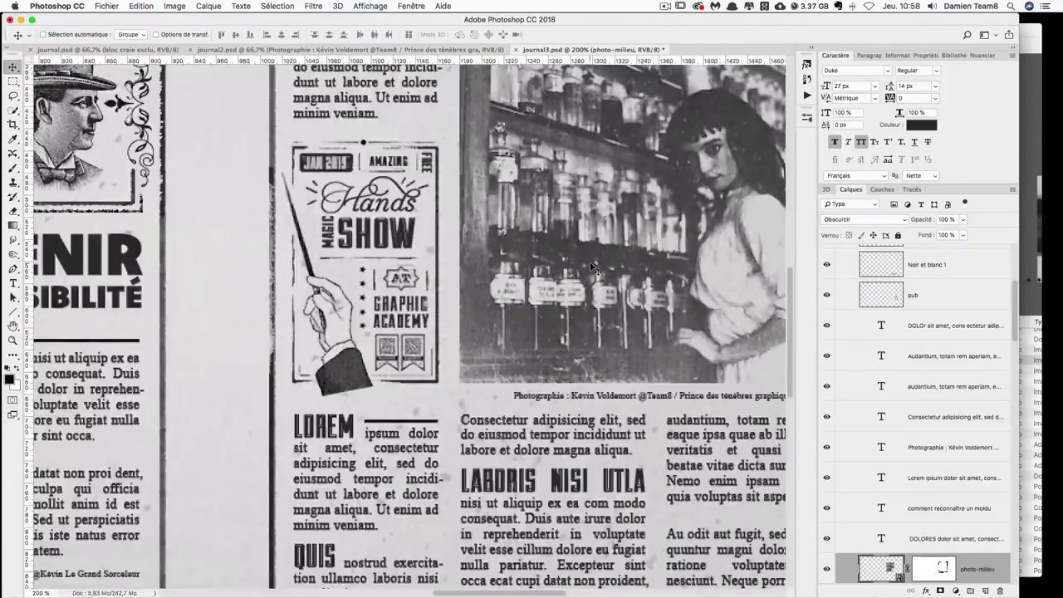
click(945, 565)
key(b)
click(48, 35)
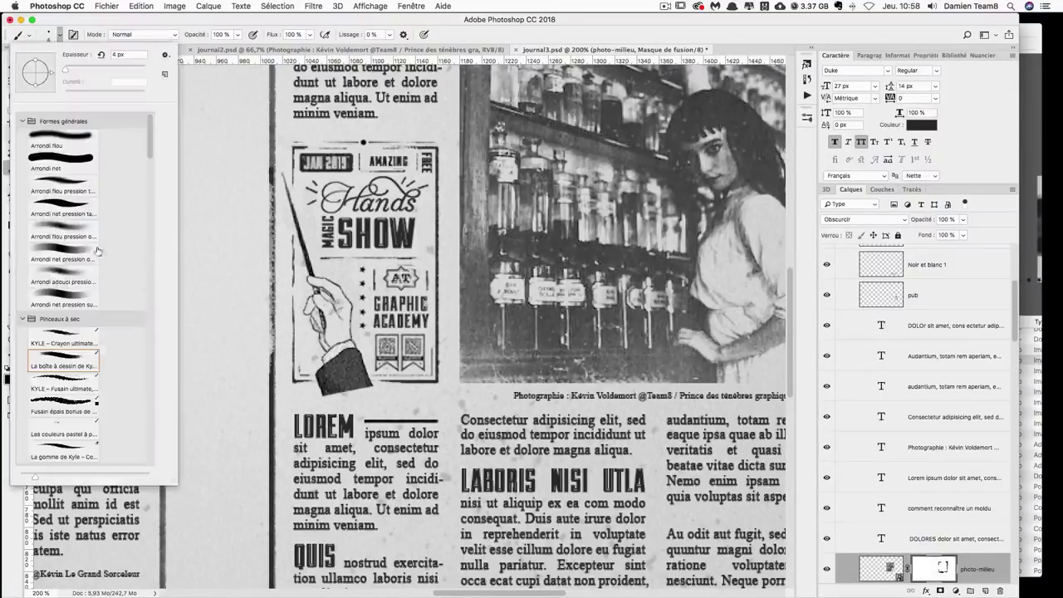
click(77, 341)
click(524, 370)
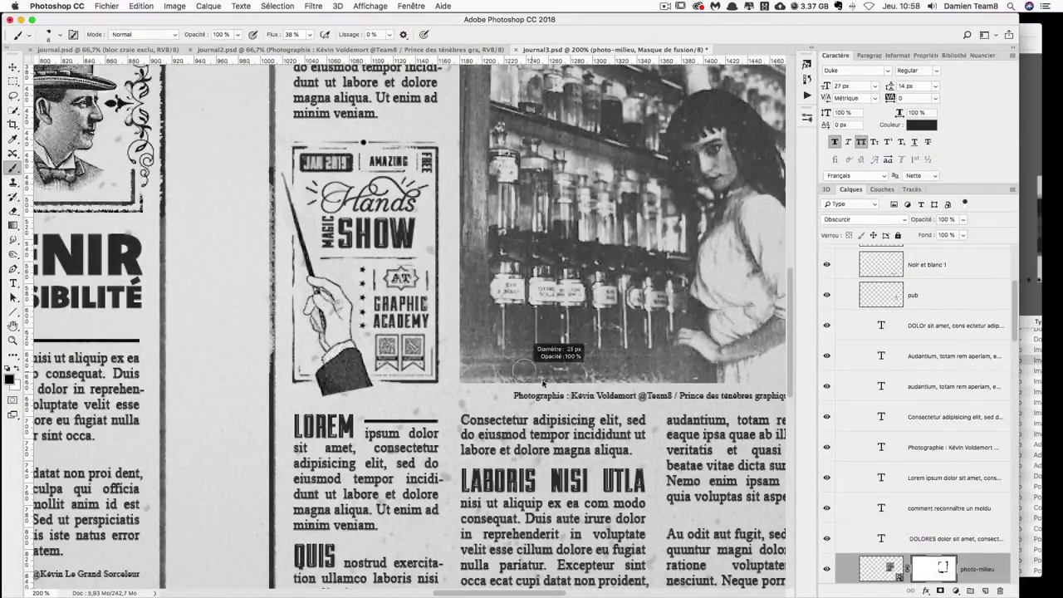
click(48, 33)
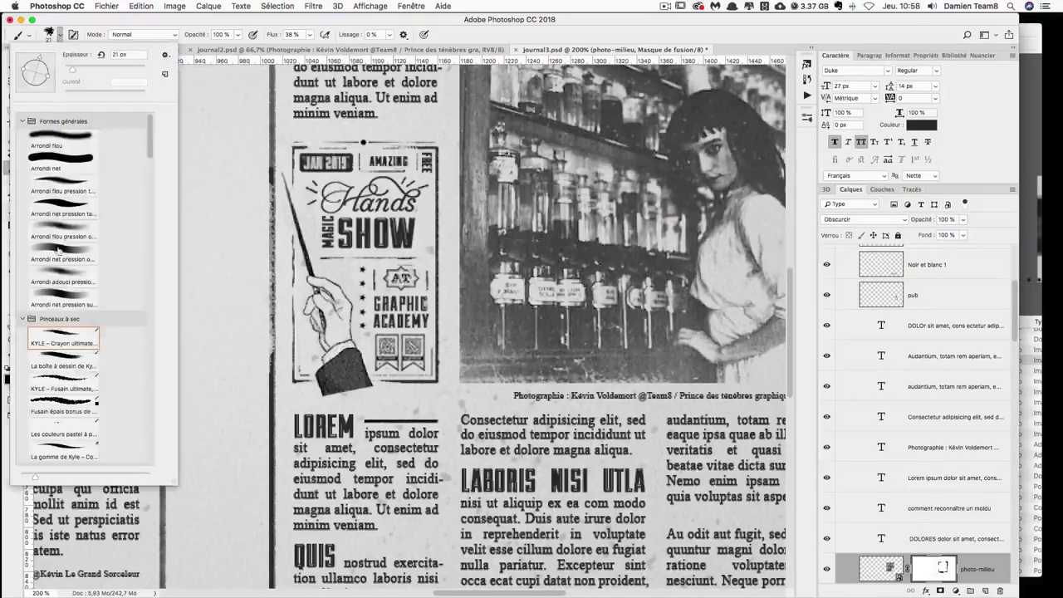
click(71, 370)
click(575, 385)
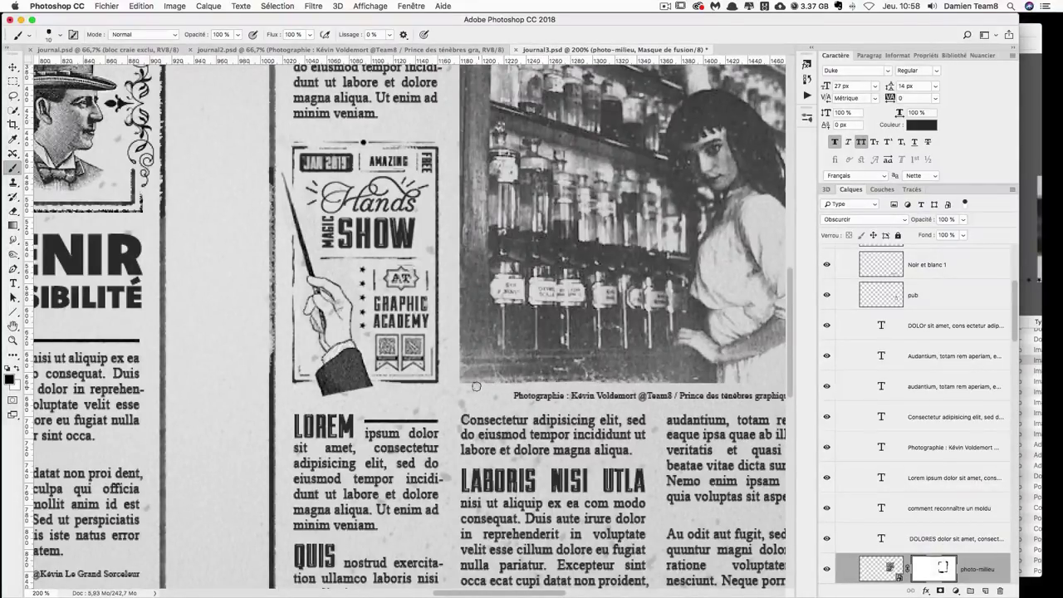
- Choose and apply a dry chalky brush preset for painting the mask
scroll(441, 429, right, 5)
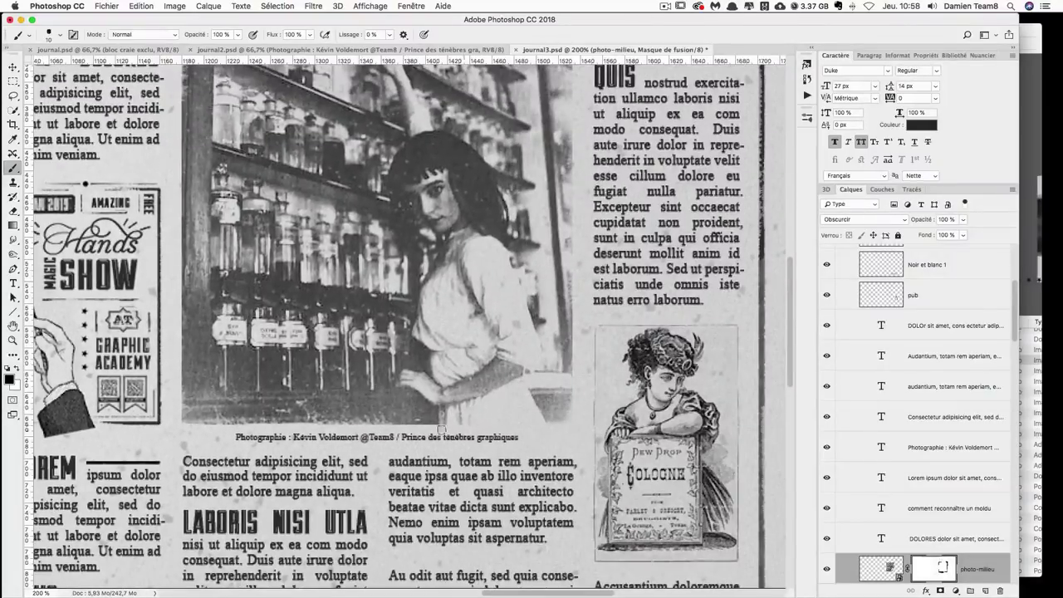
scroll(430, 427, up, 3)
scroll(490, 316, up, 1)
scroll(553, 197, up, 4)
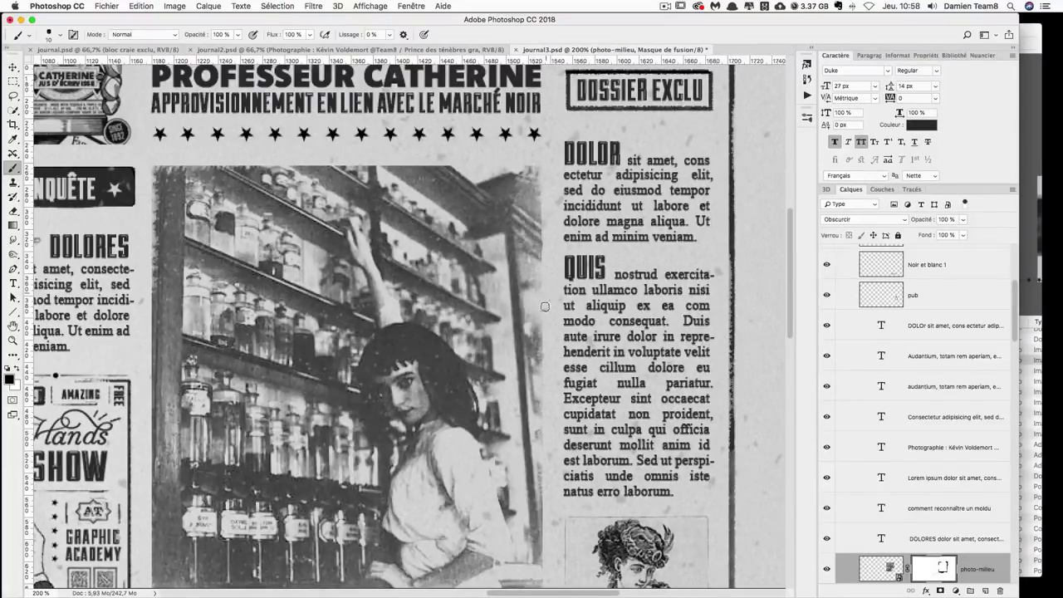
scroll(401, 207, down, 1)
scroll(401, 208, left, 2)
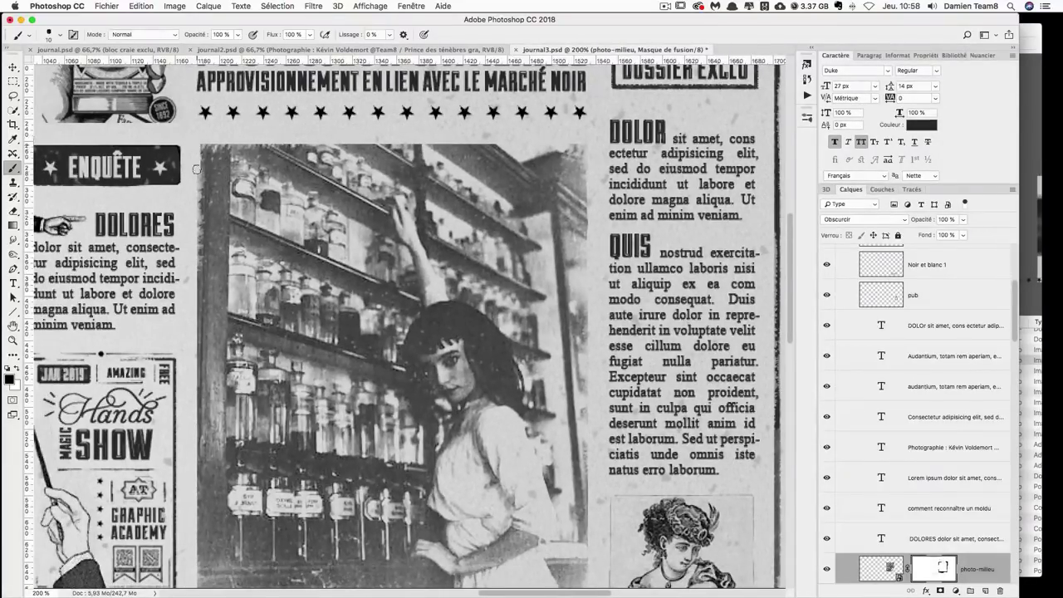
click(49, 36)
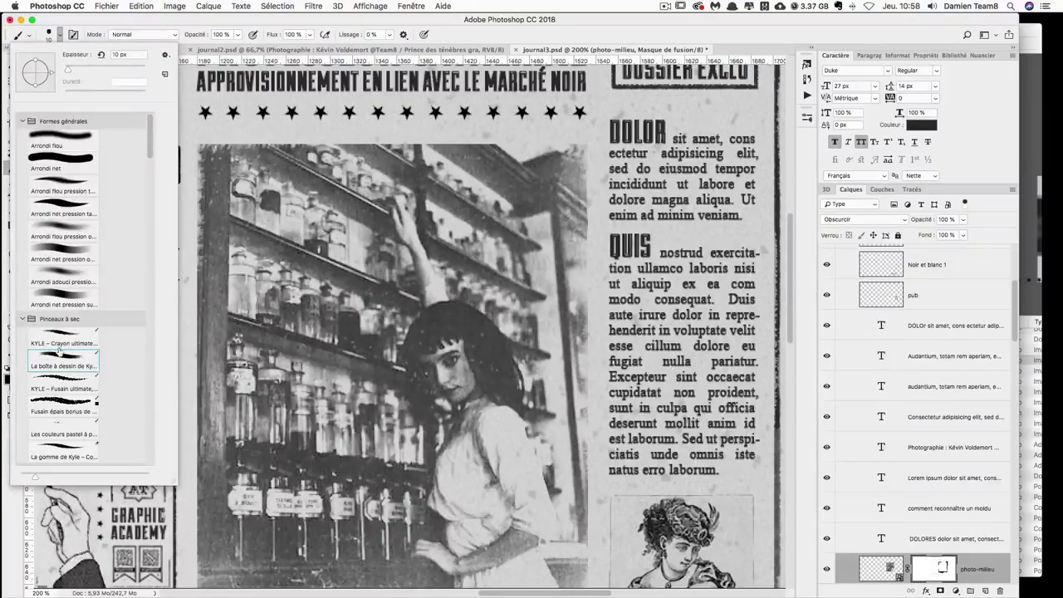
click(66, 390)
click(214, 144)
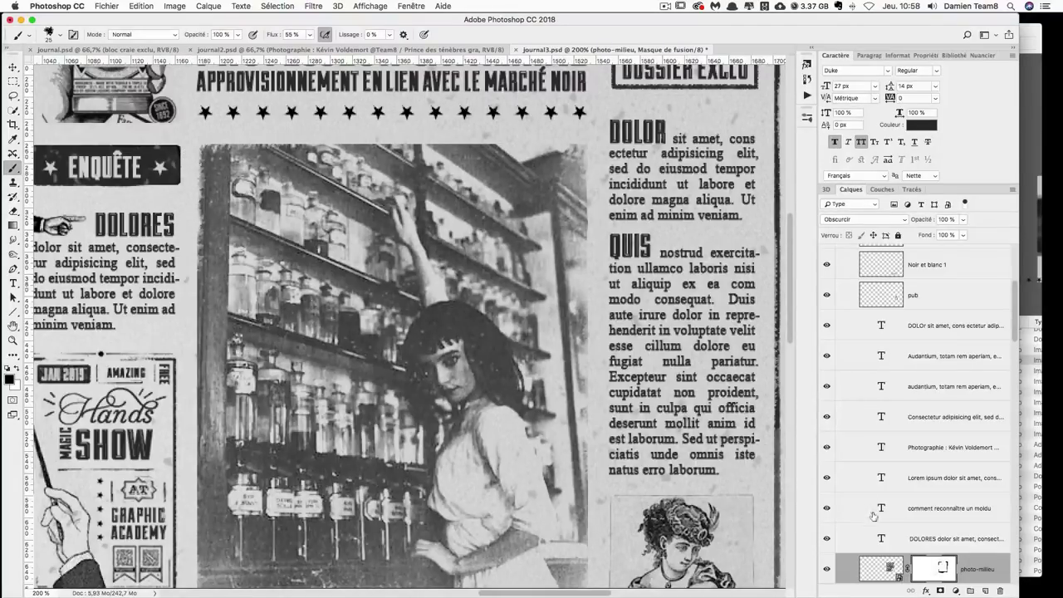
- Paint with white, then black, using an 18 px brush, and review the spread
click(16, 366)
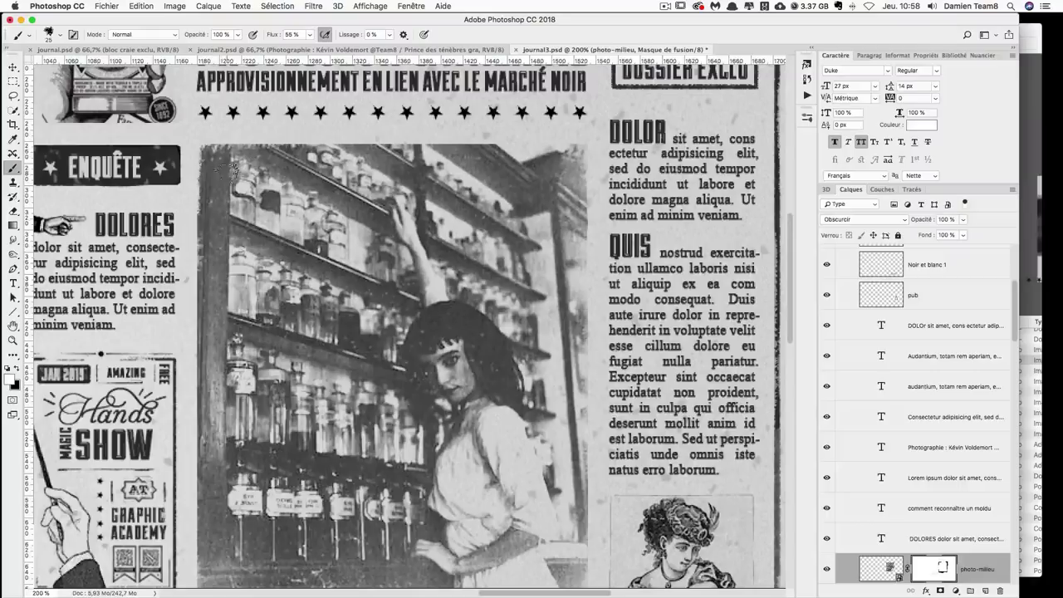
key(x)
drag(206, 251, 190, 249)
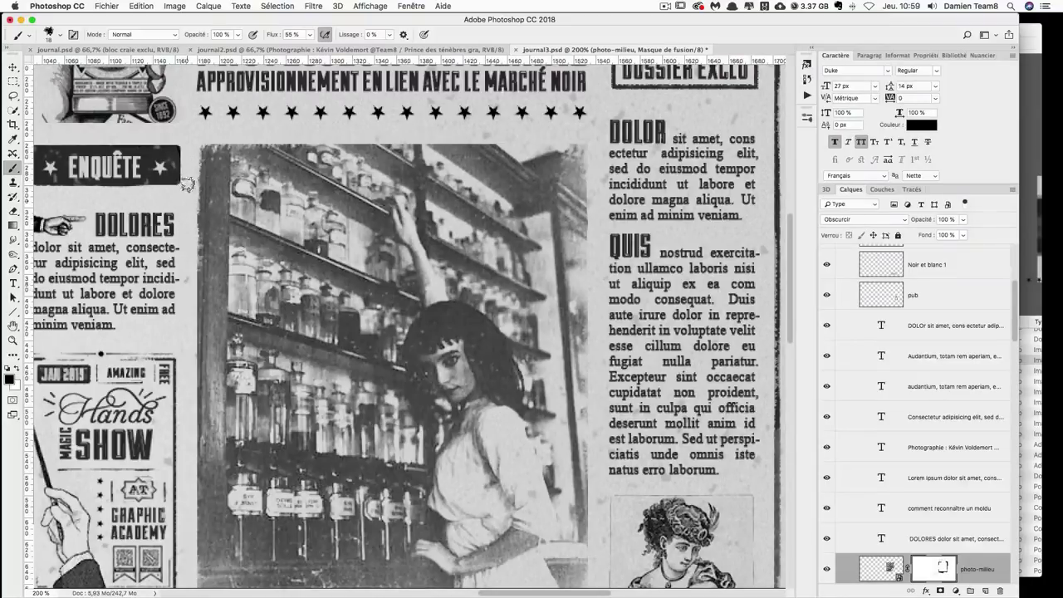
key(ctrl+0)
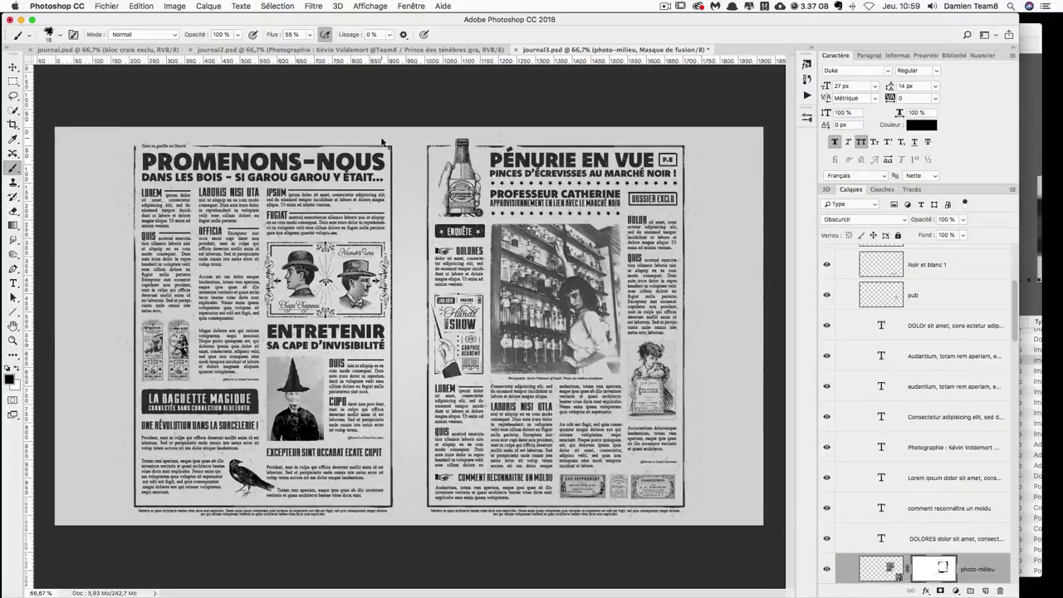
key(ctrl+1)
key(ctrl+plus)
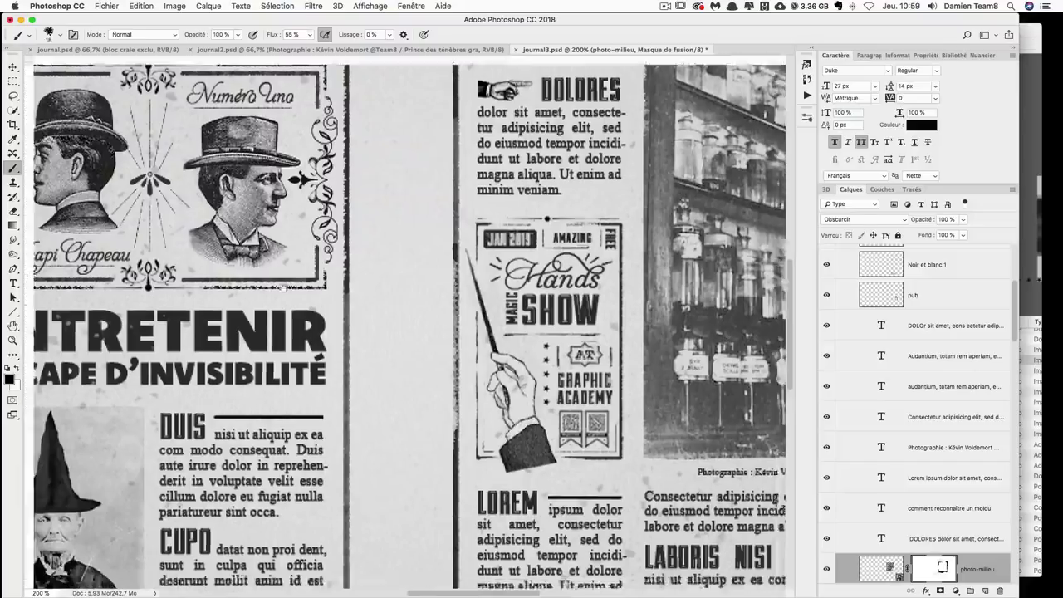
- Copy the trait craie chalk line down beside QUIS and stretch it further left
drag(479, 540, 349, 230)
click(12, 68)
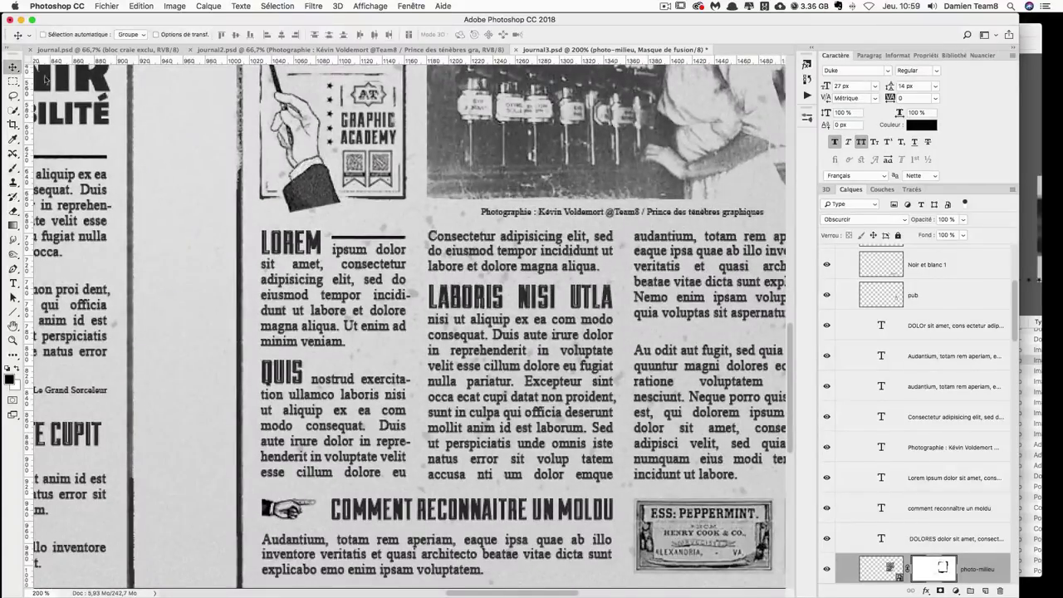
right_click(390, 239)
click(407, 237)
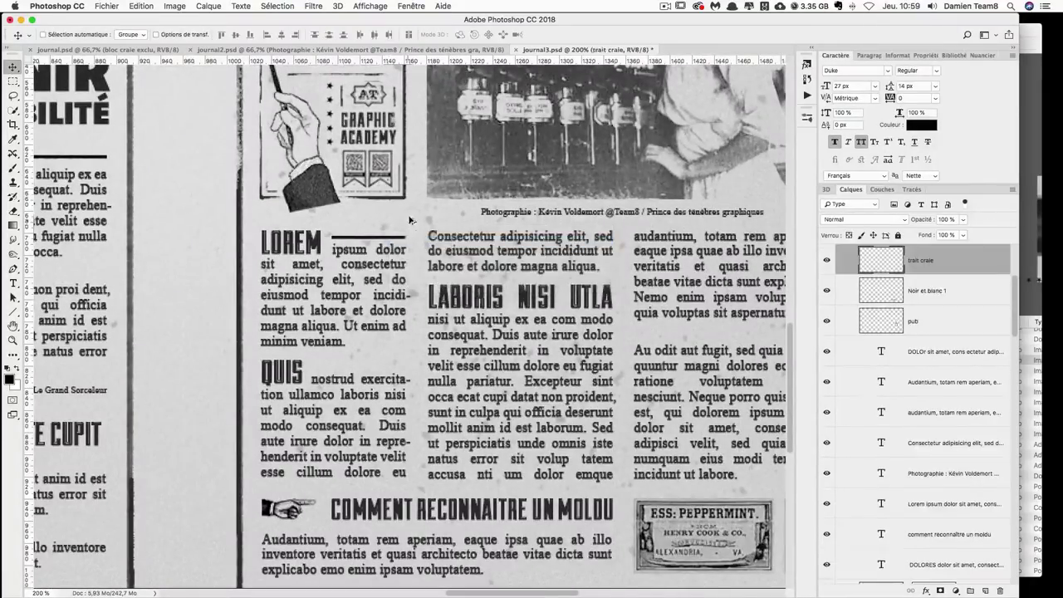
drag(403, 223, 402, 352)
key(ctrl+t)
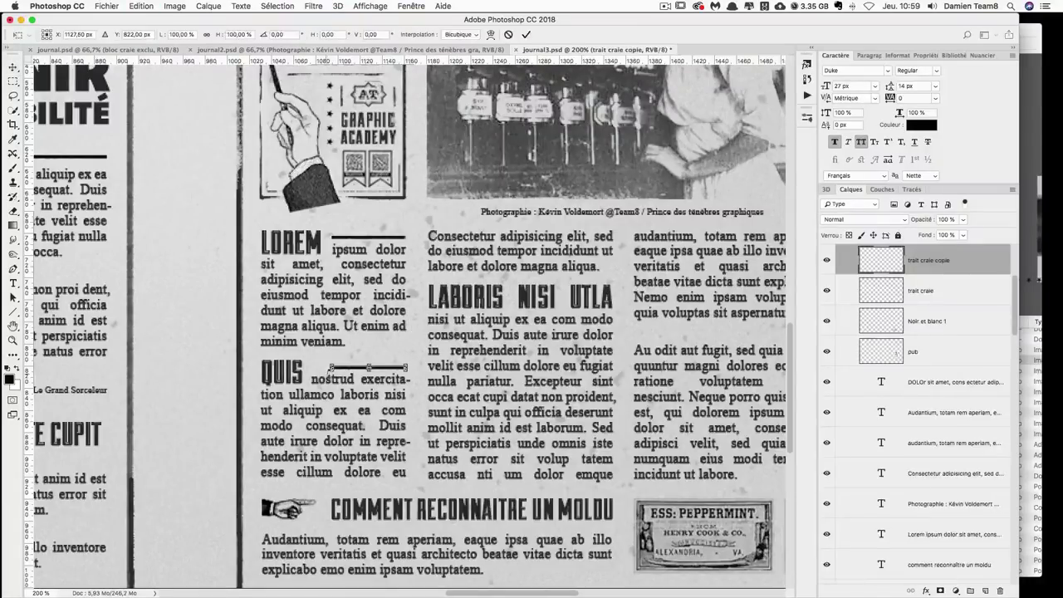
drag(331, 368, 313, 369)
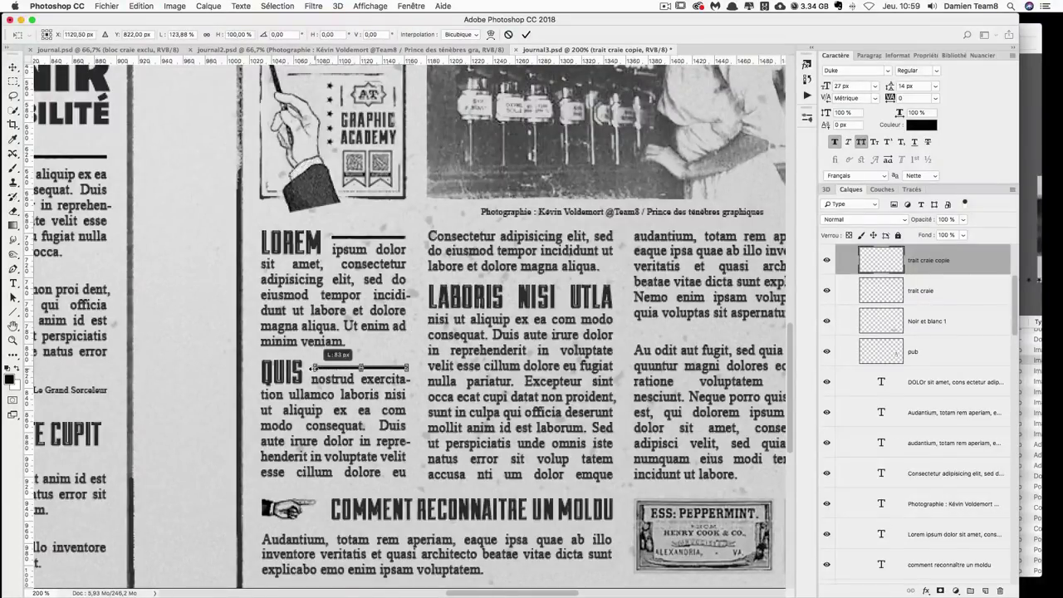
key(Return)
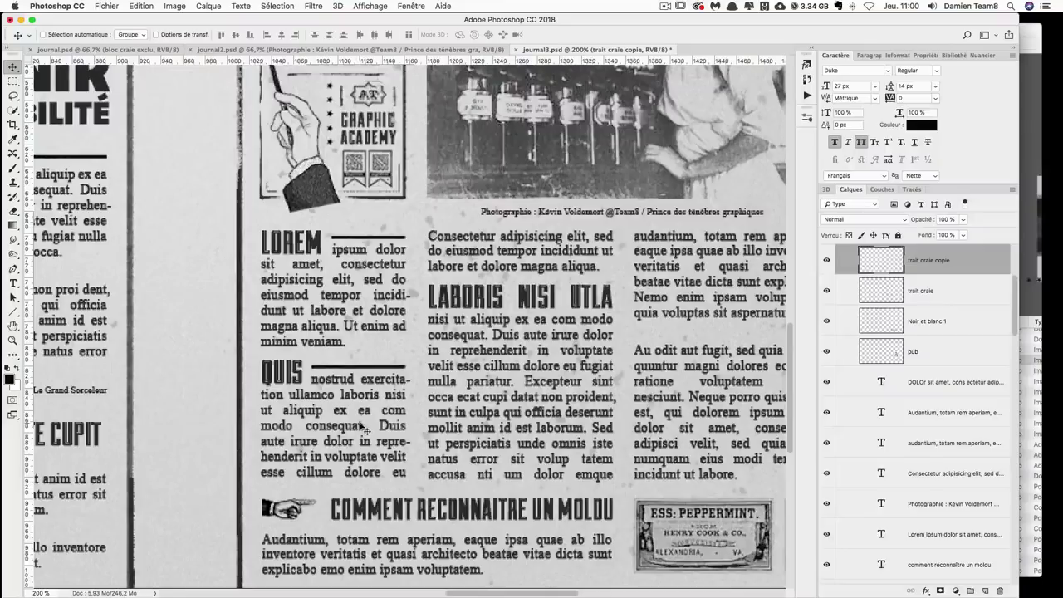
- Place a chalk line copy beside DOLOR and erase its overhanging right end
mouse_move(412, 368)
mouse_down()
mouse_move(361, 368)
mouse_move(237, 426)
mouse_move(337, 435)
mouse_up()
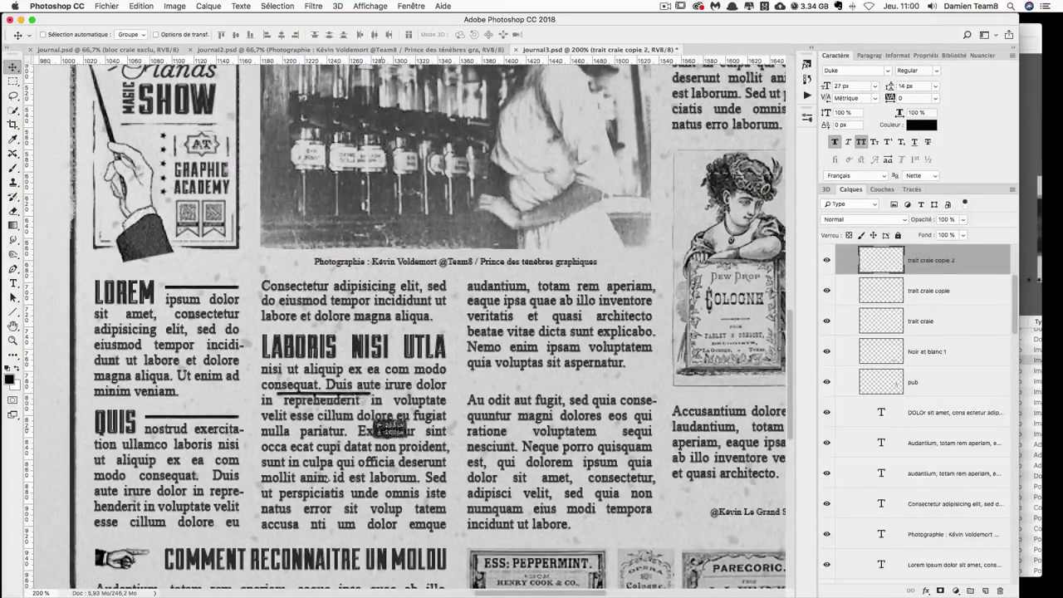
scroll(433, 379, up, 5)
scroll(433, 379, right, 5)
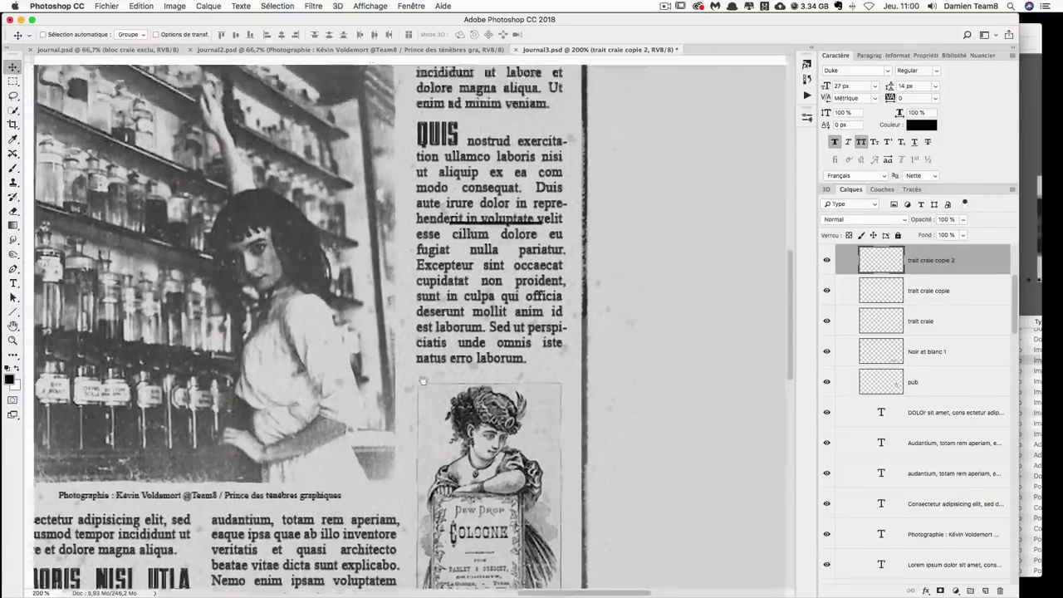
scroll(423, 380, up, 5)
scroll(423, 380, right, 3)
drag(428, 413, 459, 206)
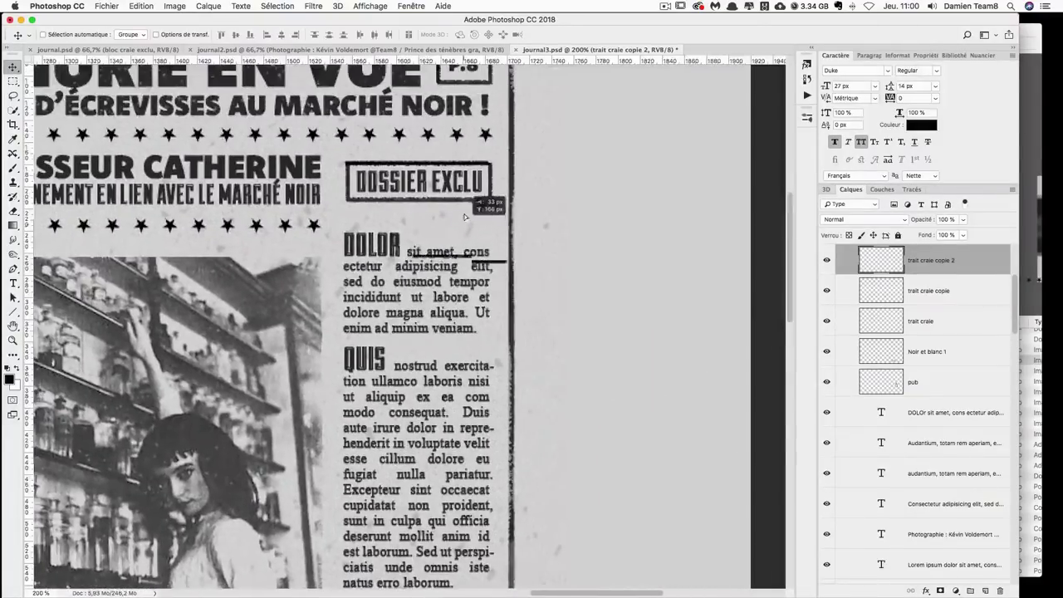
key(Right)
key(Right)
click(13, 80)
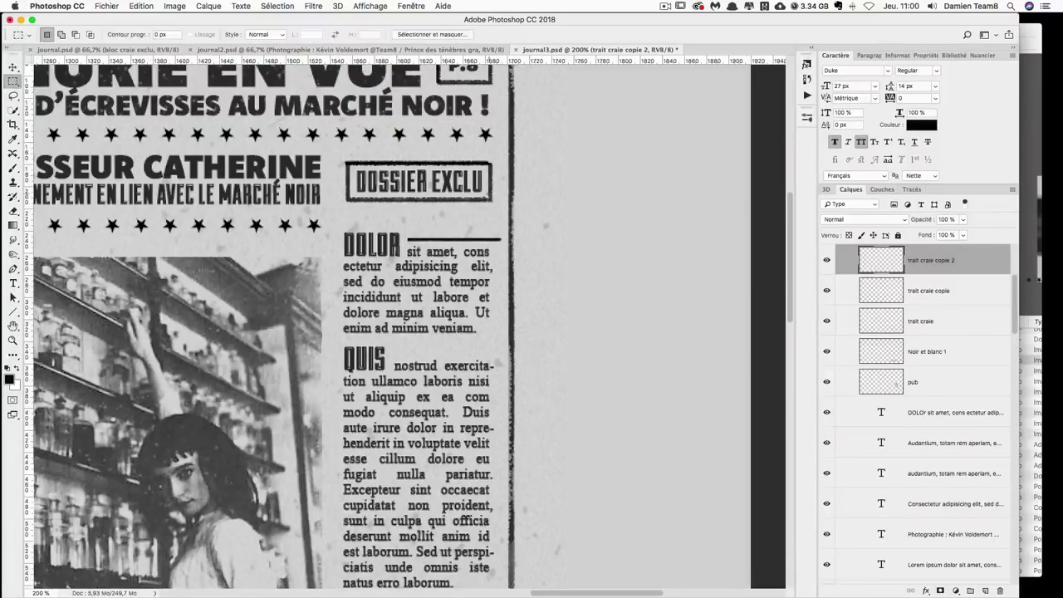
drag(488, 221, 568, 365)
key(BackSpace)
key(super+d)
- Place another chalk line beside the second QUIS heading and stretch it to fit
click(13, 67)
scroll(415, 332, down, 5)
mouse_move(474, 164)
mouse_down()
mouse_move(473, 278)
mouse_move(407, 260)
mouse_up()
key(super+t)
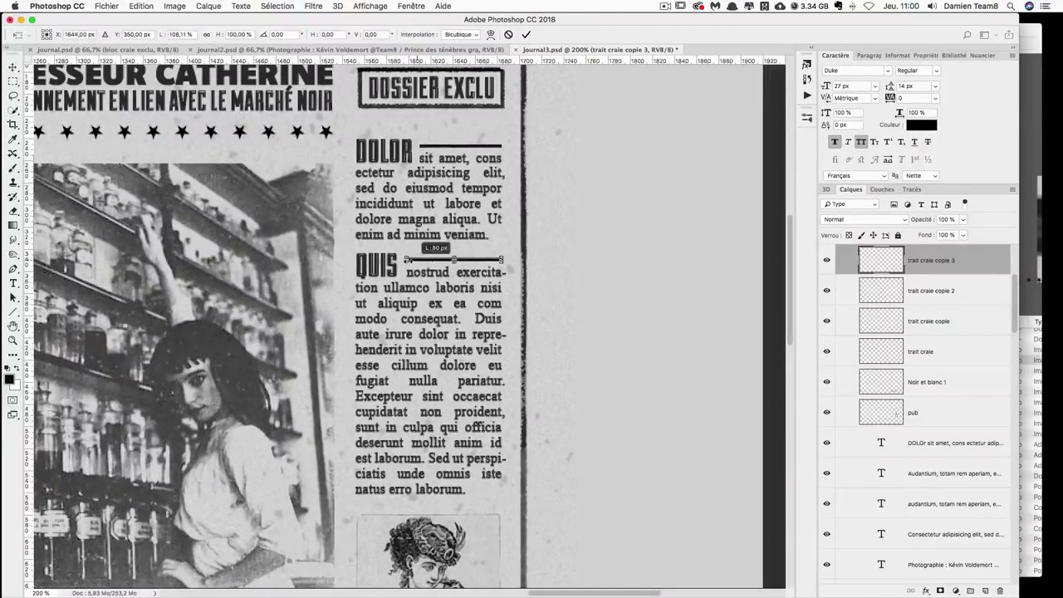
key(Return)
click(11, 81)
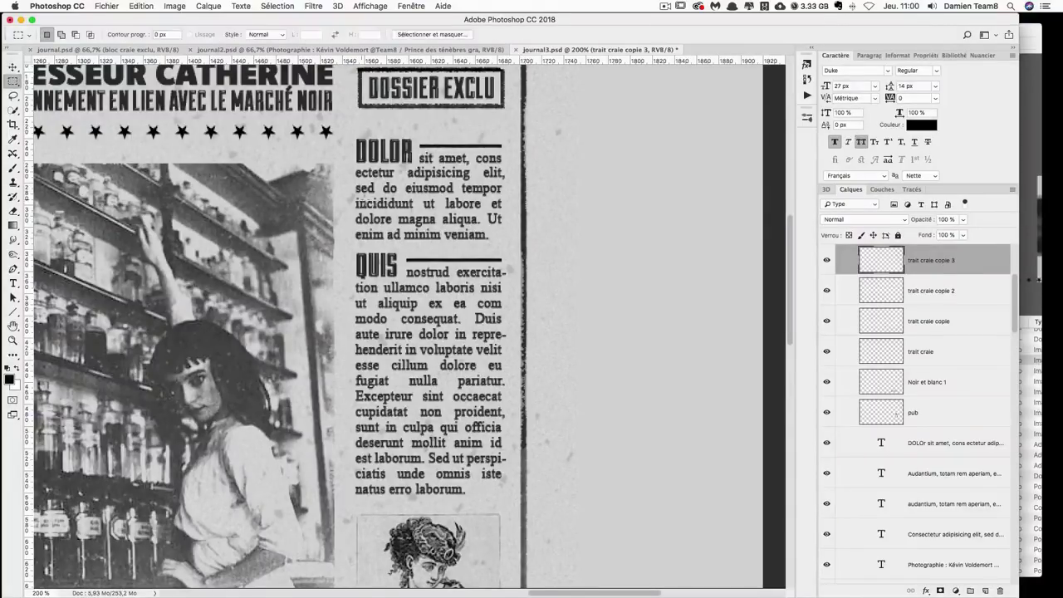
click(17, 67)
scroll(466, 284, down, 10)
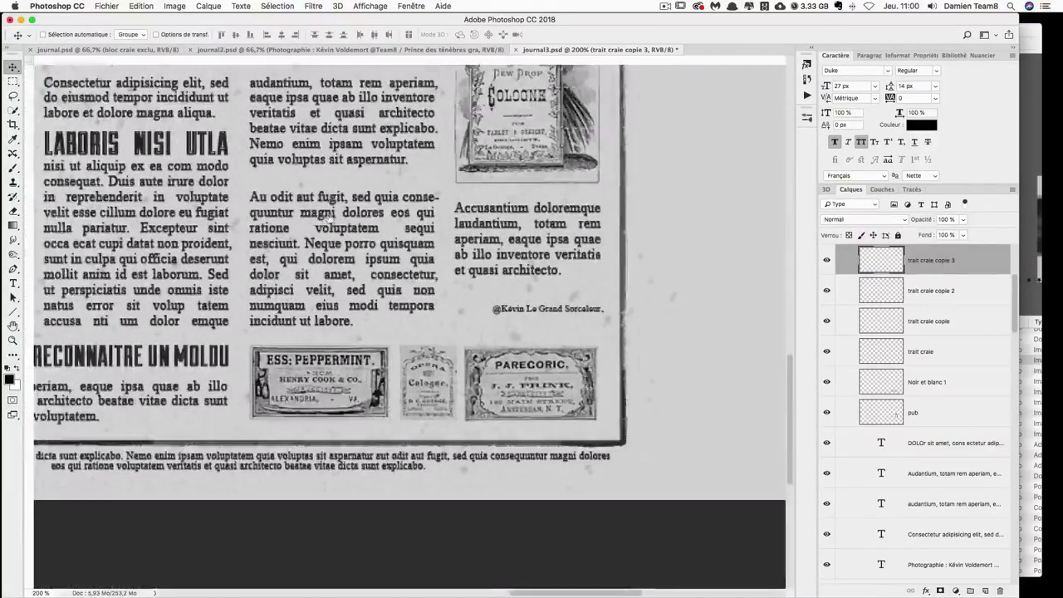
scroll(467, 284, right, 5)
scroll(467, 284, up, 8)
- Zoom out to 100% to review the page and show the rulers
key(ctrl+minus)
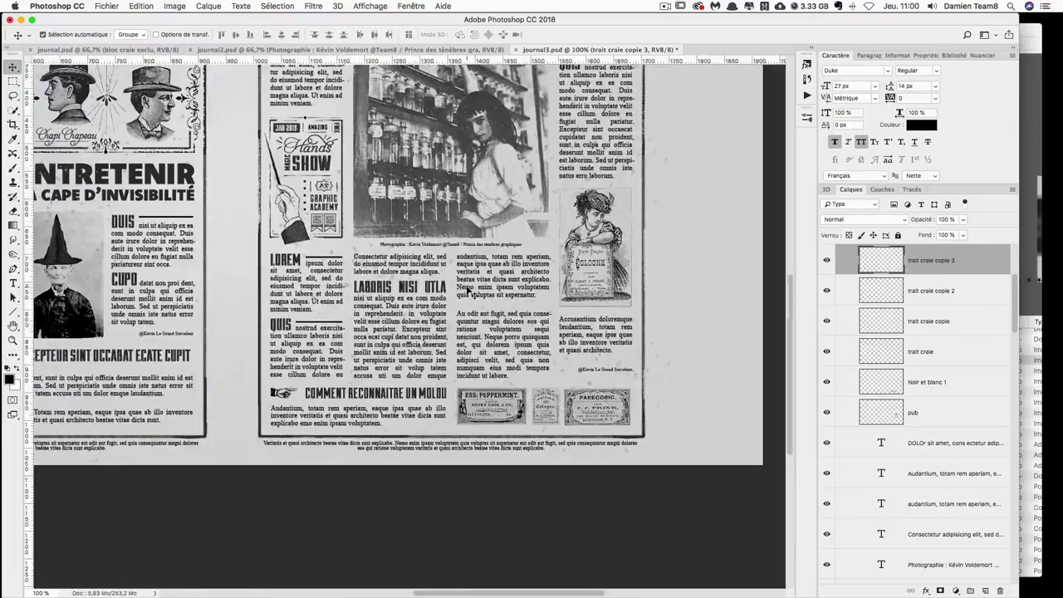
scroll(511, 264, up, 3)
scroll(509, 299, up, 3)
scroll(505, 332, up, 2)
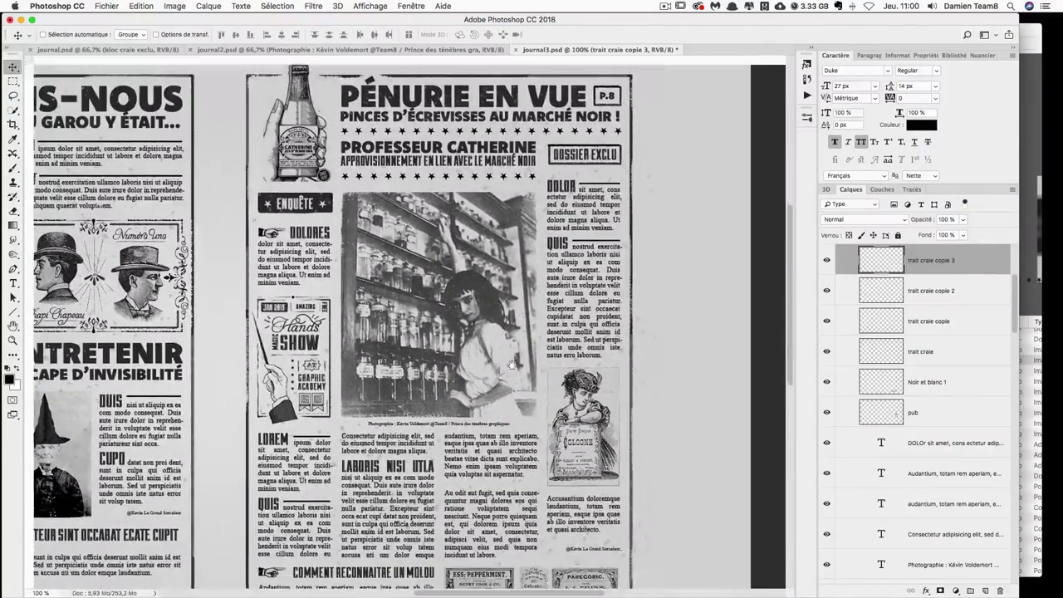
scroll(503, 347, right, 1)
scroll(515, 357, up, 2)
key(ctrl+r)
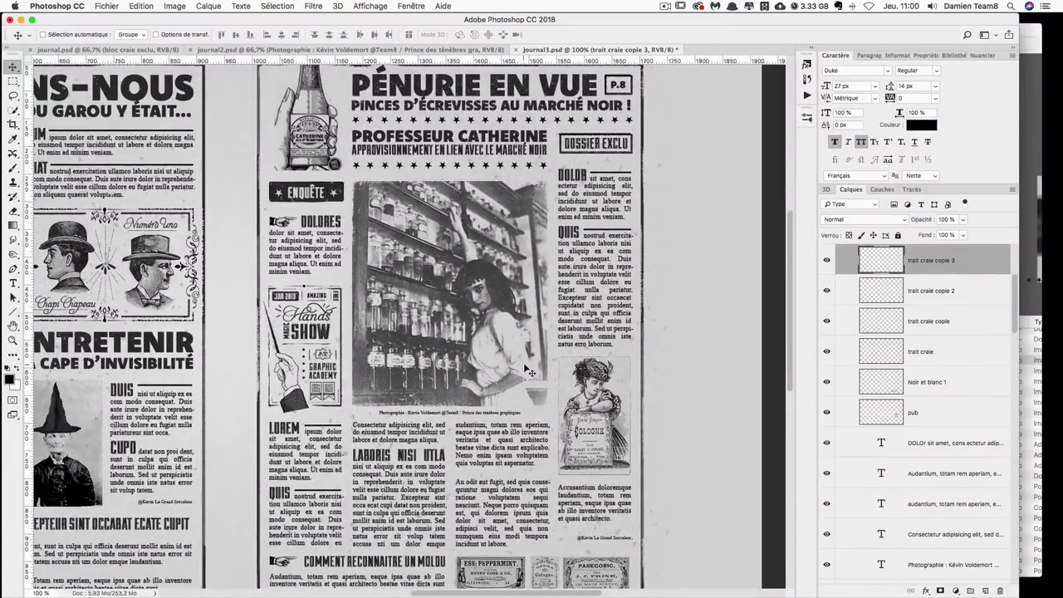